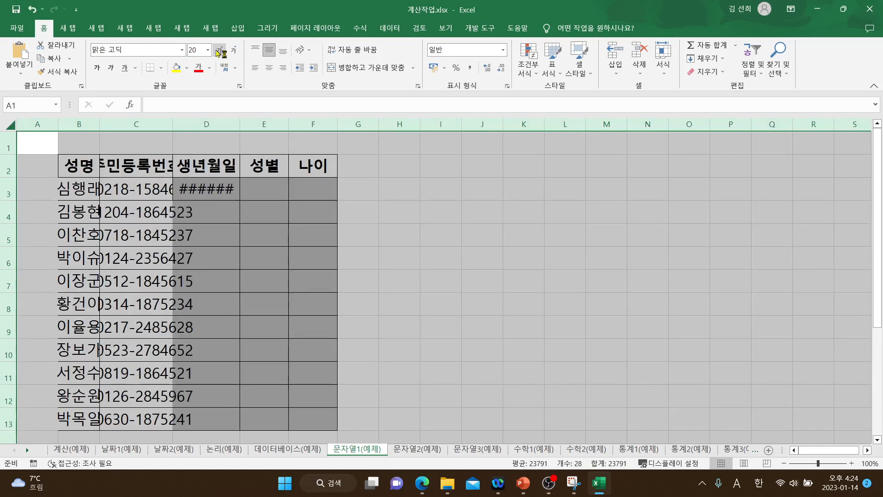
Widen column N in the blank area of the sheet and enter a sample resident registration number in N2.
click(477, 416)
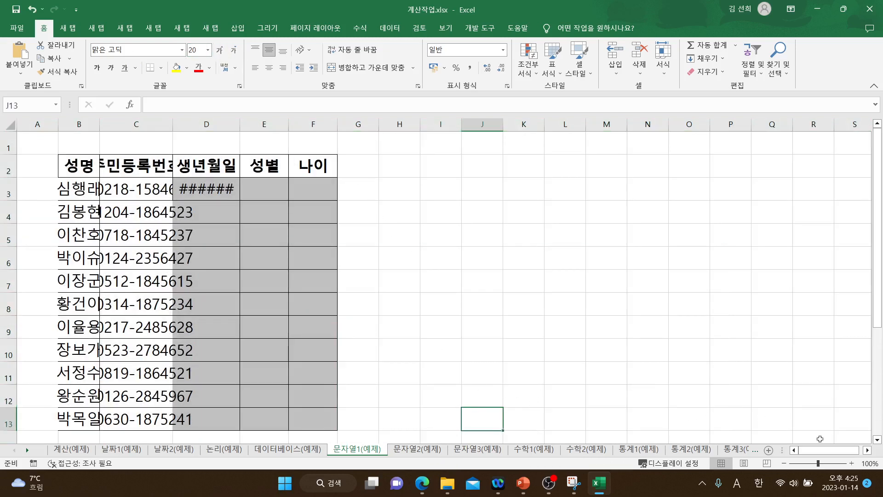
click(867, 450)
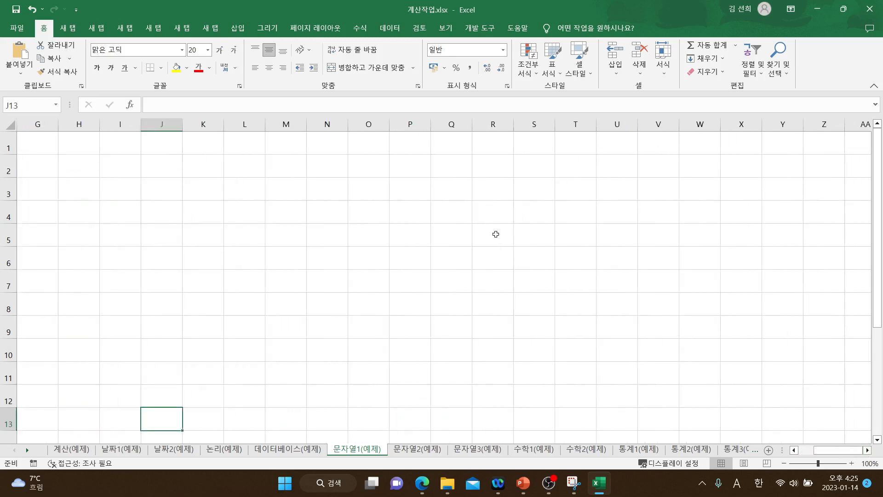
click(318, 171)
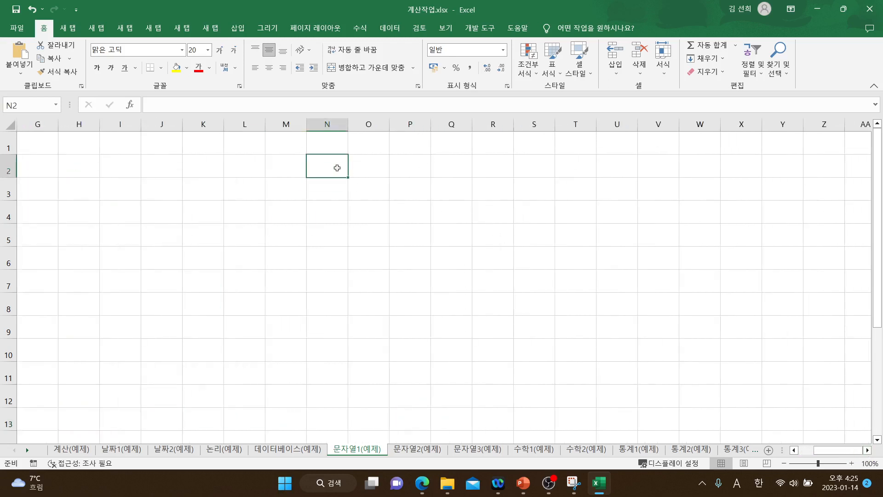
drag(306, 125, 355, 133)
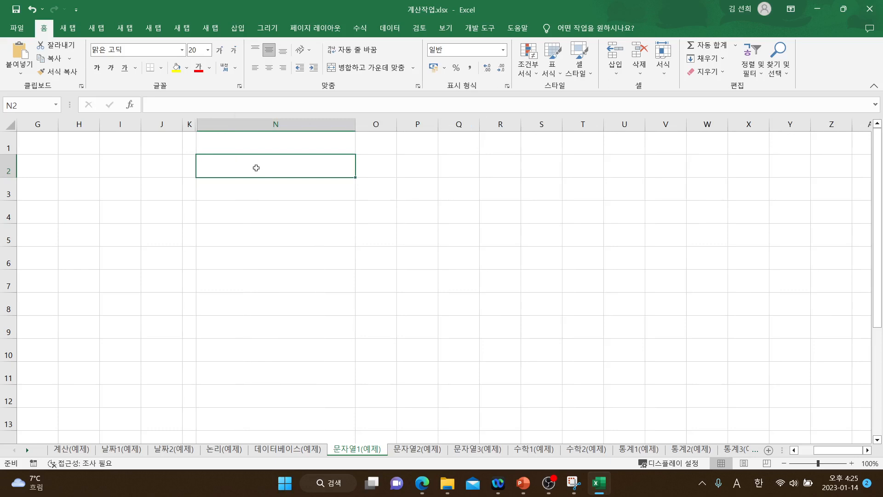
text(2000)
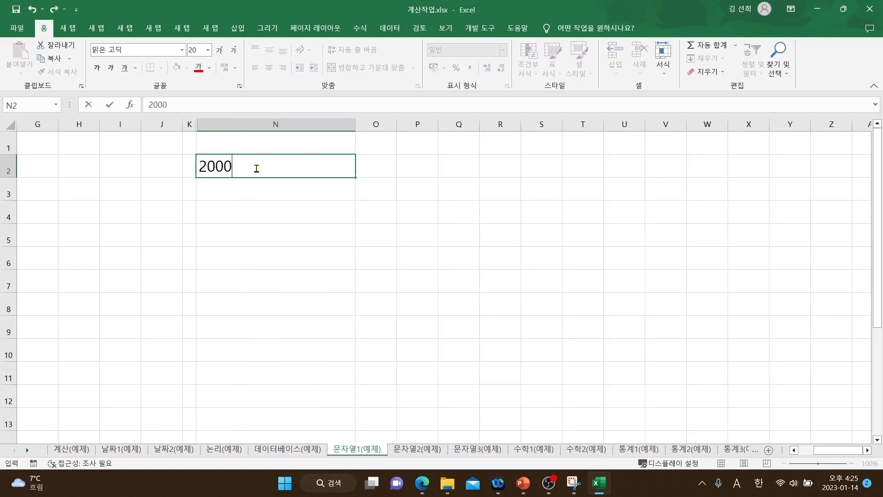
text(1231-2)
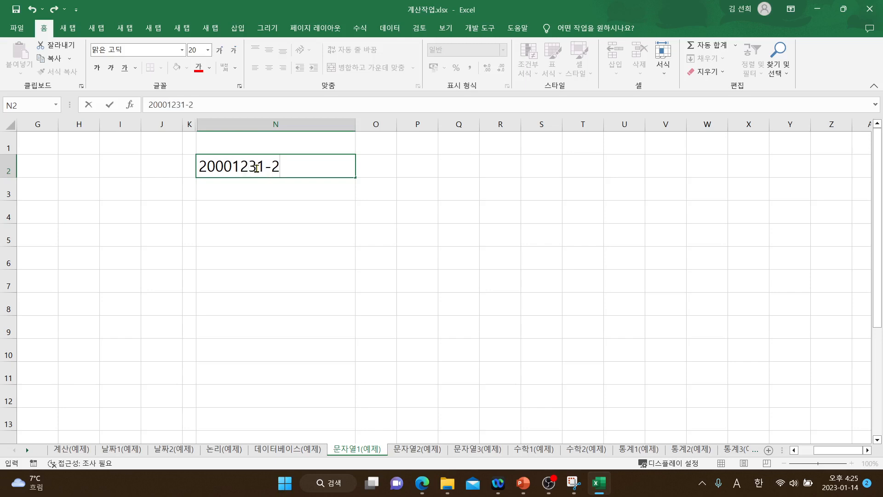
text(222222)
click(424, 186)
Widen column P and begin a LEFT formula in P2.
drag(438, 124, 562, 132)
click(458, 162)
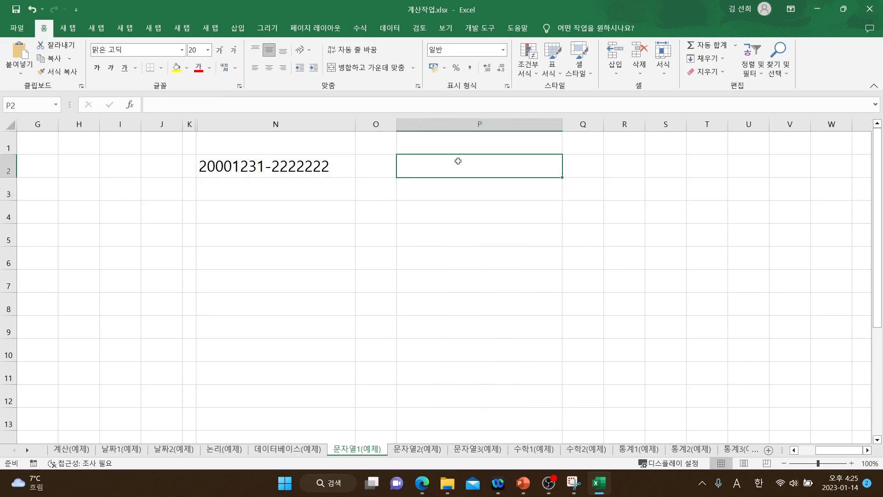
text(=)
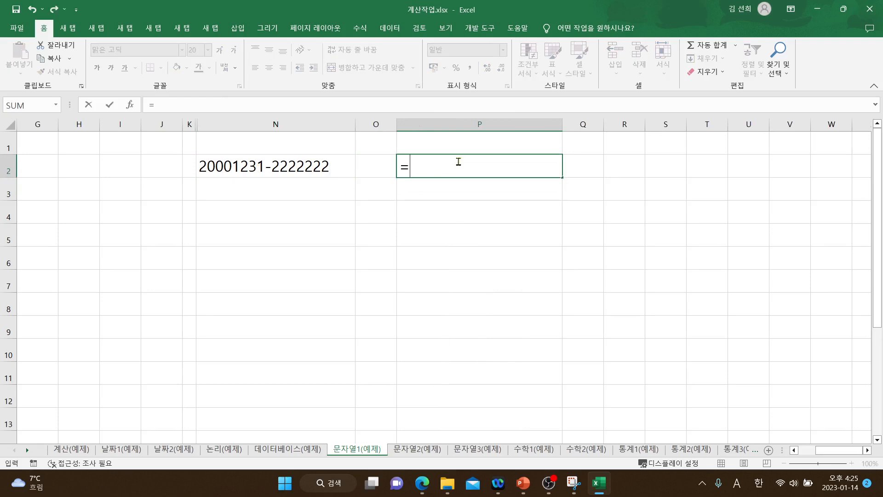
text(l)
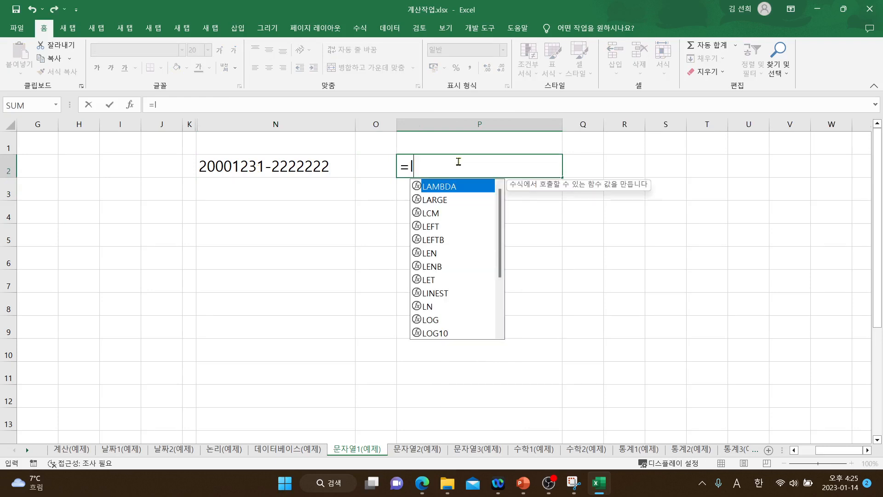
text(eft)
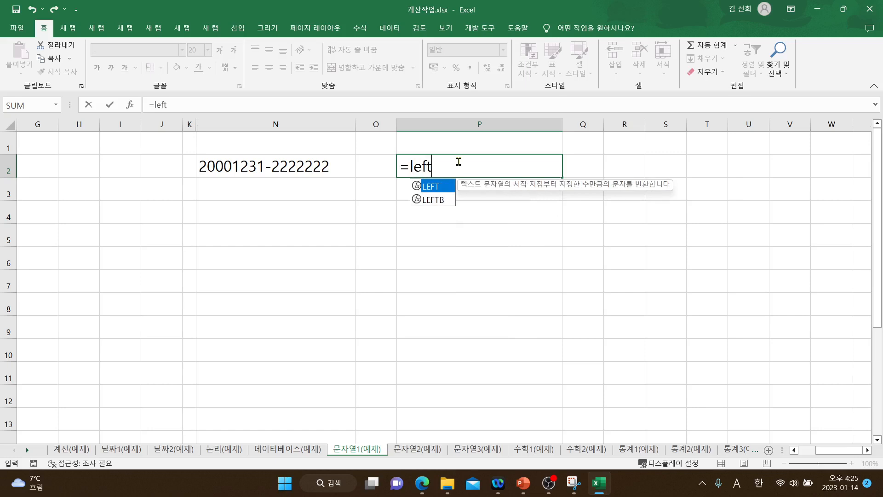
text(()
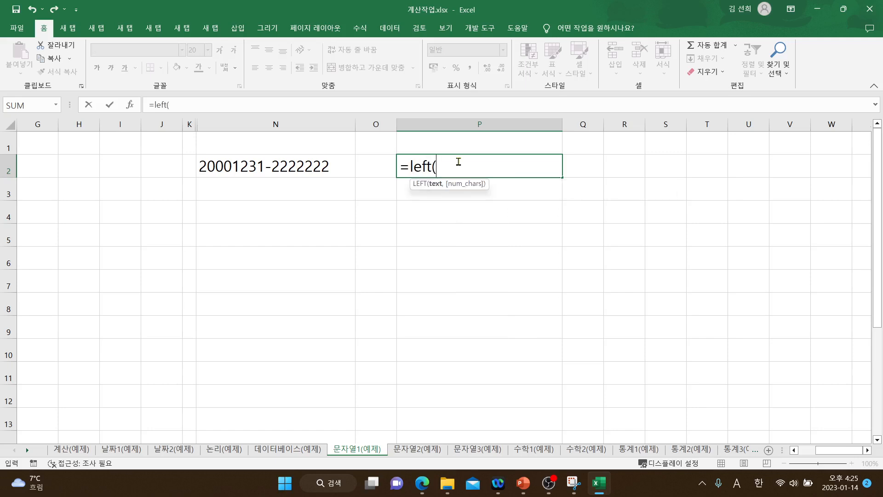
click(266, 169)
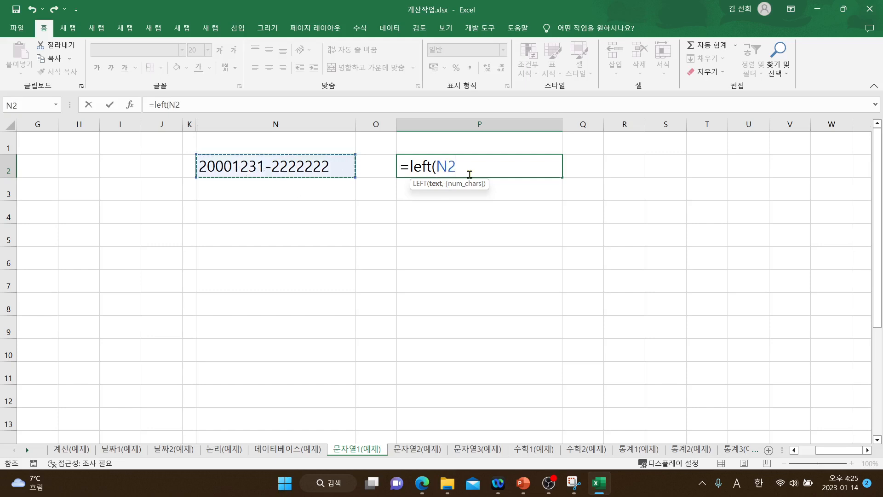
key(BackSpace)
key(BackSpace)
text(")
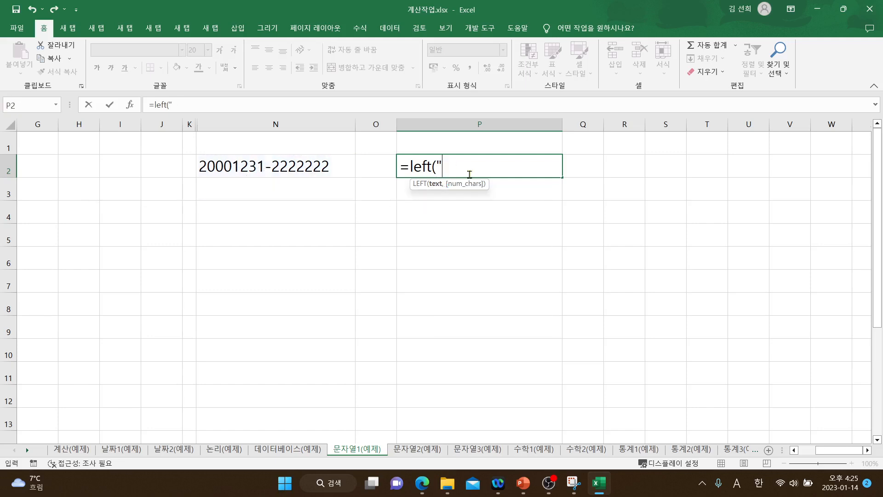
text(kdjkajkg")
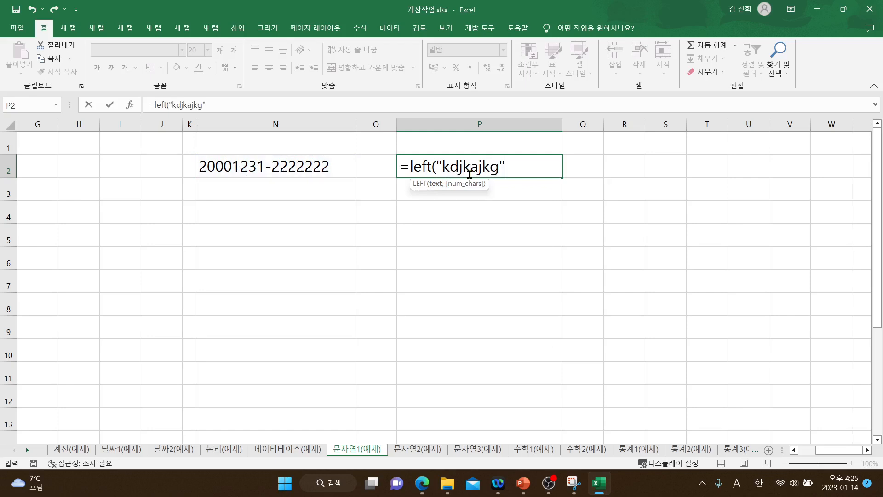
key(BackSpace)
key(BackSpace)
key(BackSpace)
key(BackSpace)
key(BackSpace)
key(BackSpace)
key(BackSpace)
key(BackSpace)
key(BackSpace)
key(BackSpace)
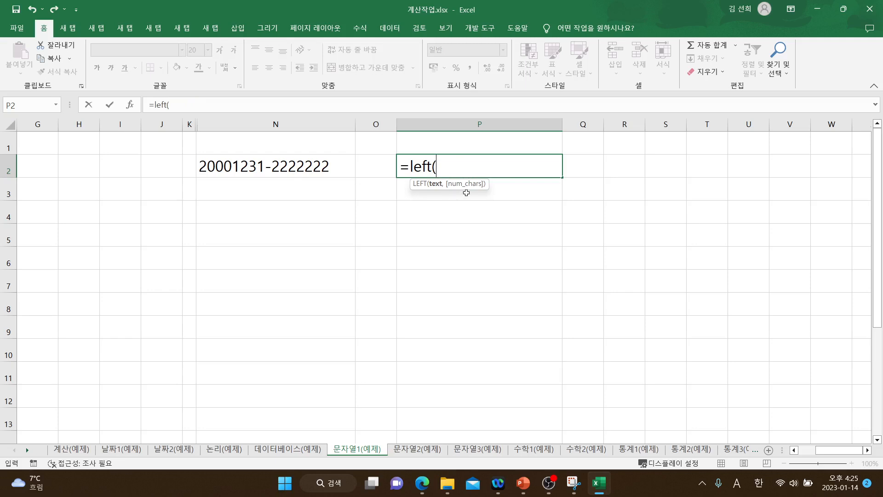
Complete the LEFT formula in P2 with N2 as the text and 3 as the number of characters.
click(229, 159)
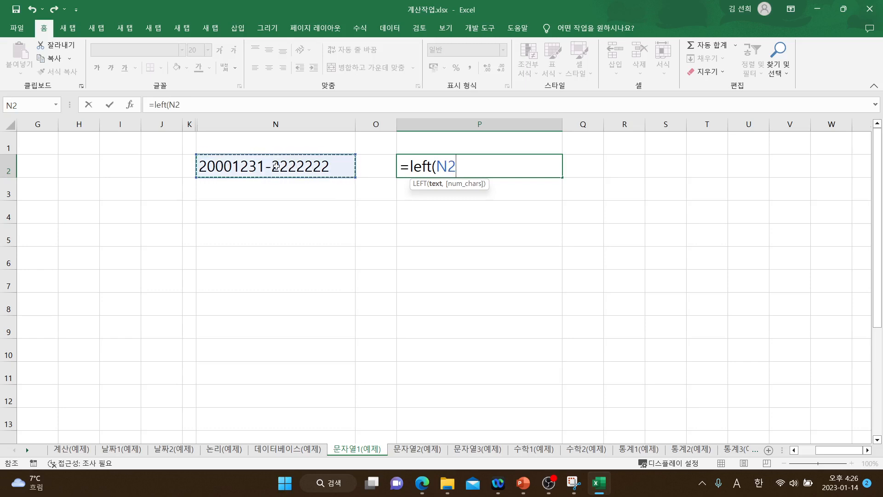
text(,)
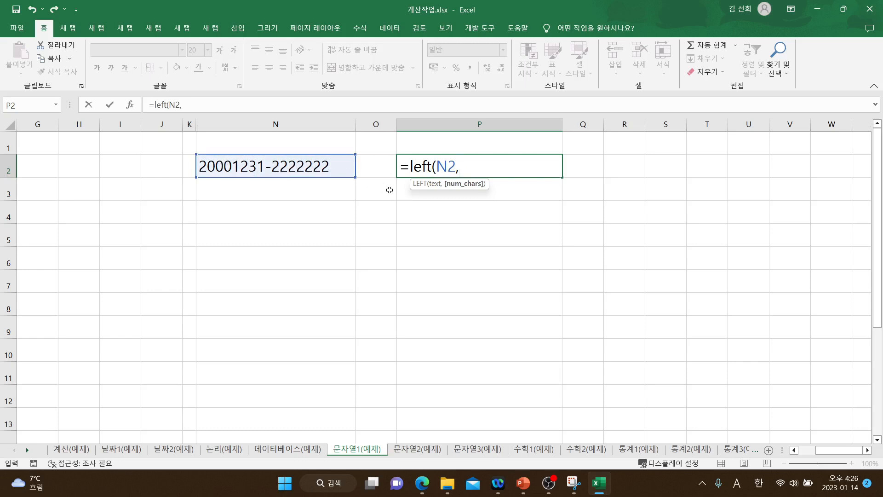
text(3))
key(Return)
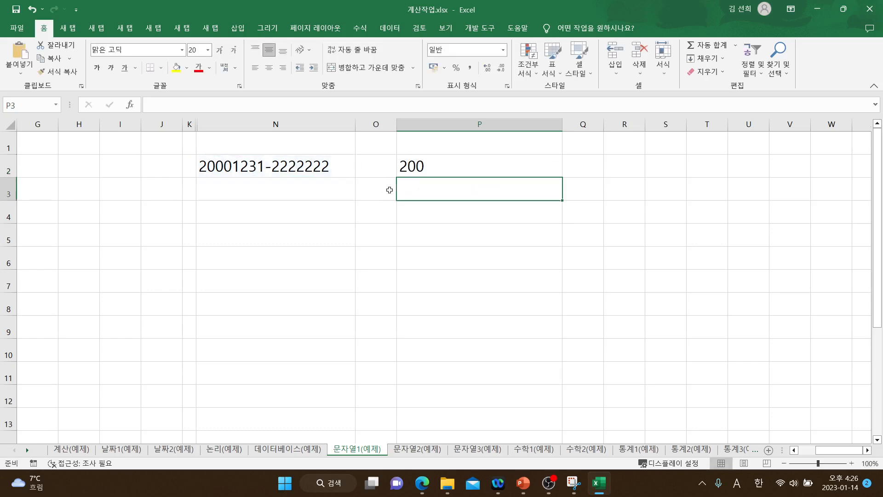
Set the number of characters in P2's LEFT formula to 6.
click(435, 166)
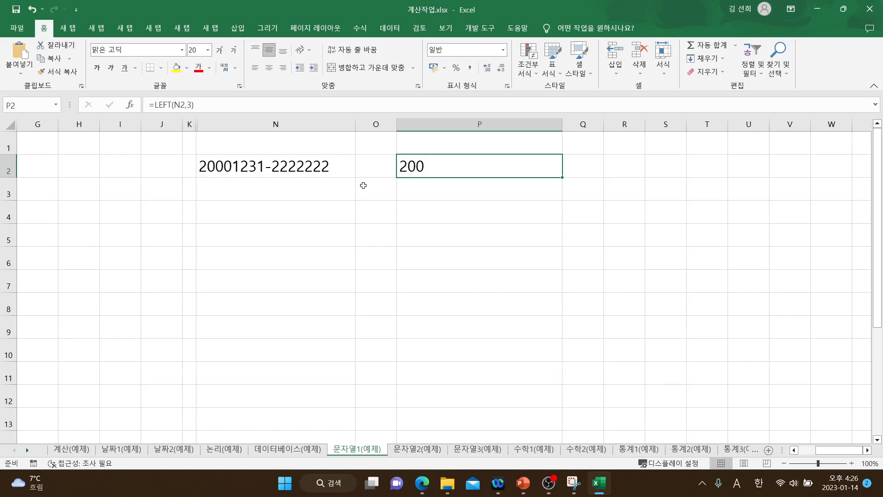
double_click(474, 171)
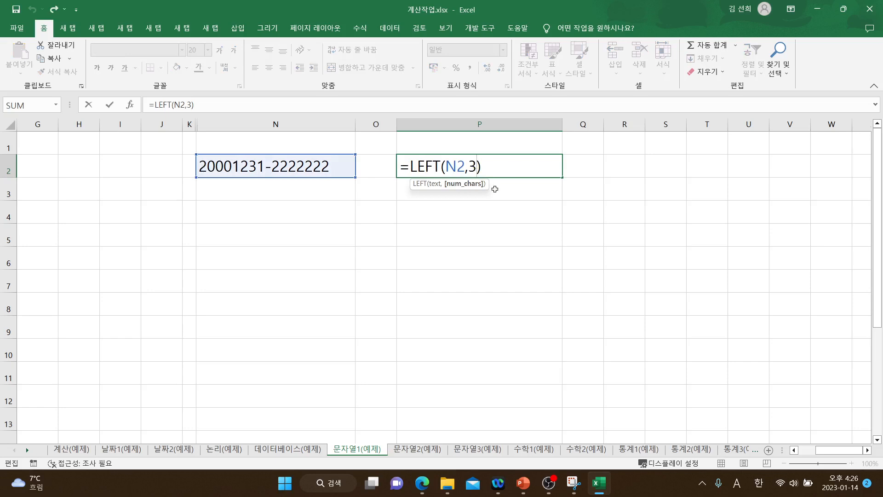
key(BackSpace)
text(6)
key(Return)
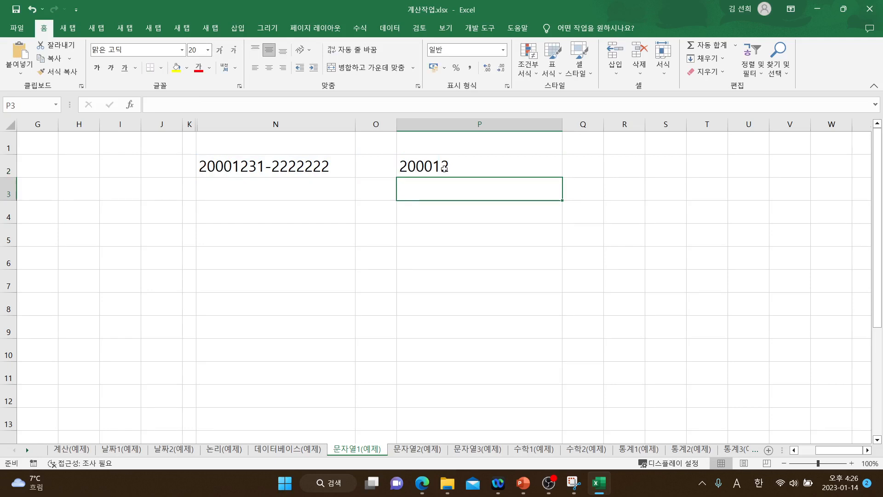
Turn the formula in P2 into displayed text by putting an apostrophe in front of =LEFT(N2,6).
click(467, 167)
click(245, 167)
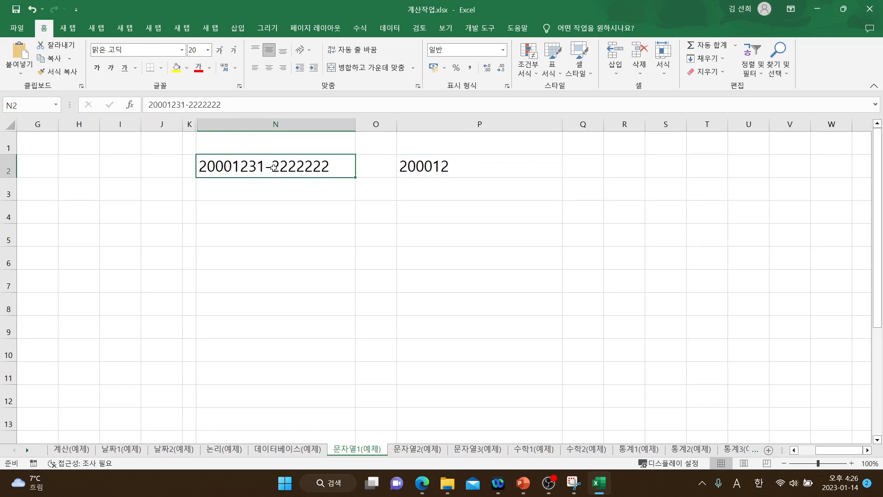
double_click(477, 168)
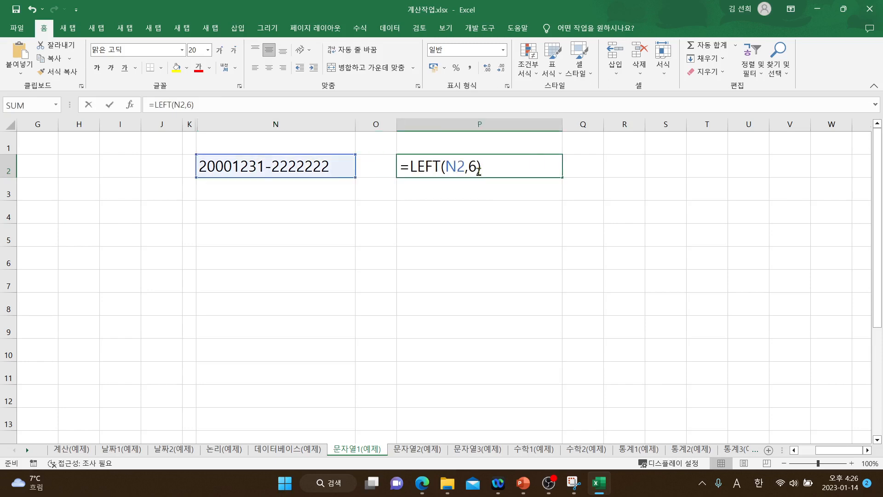
click(401, 164)
text(')
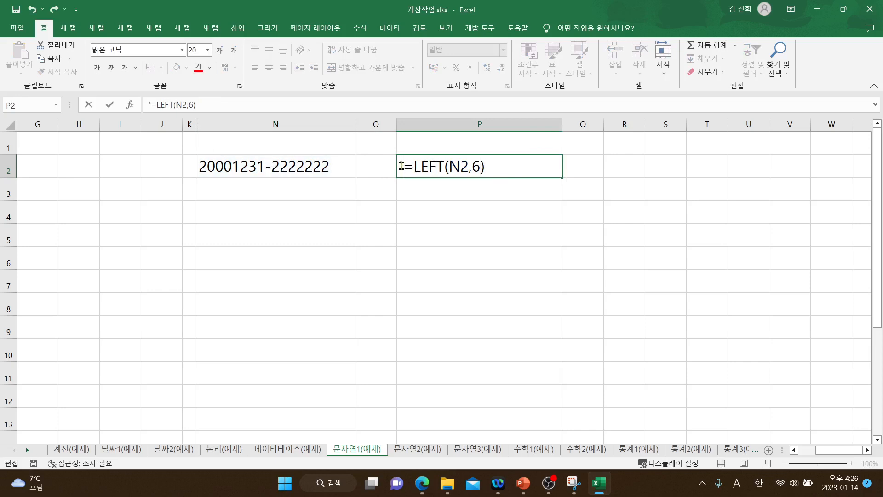
key(Return)
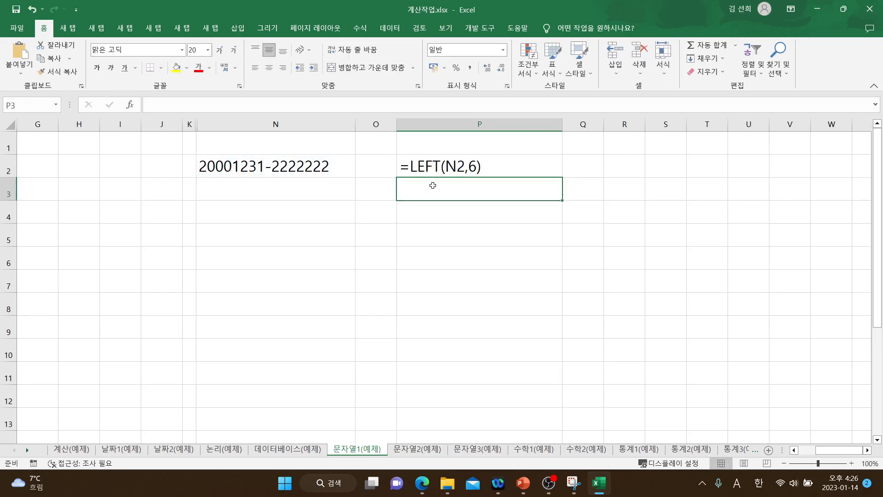
Enter the formula =RIGHT(N2,2) in P3 to extract the last two characters of N2.
text(=right)
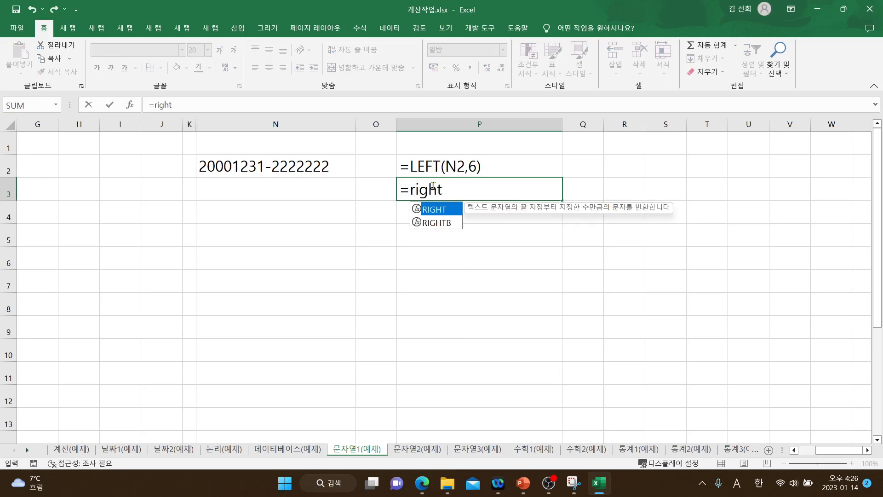
text(()
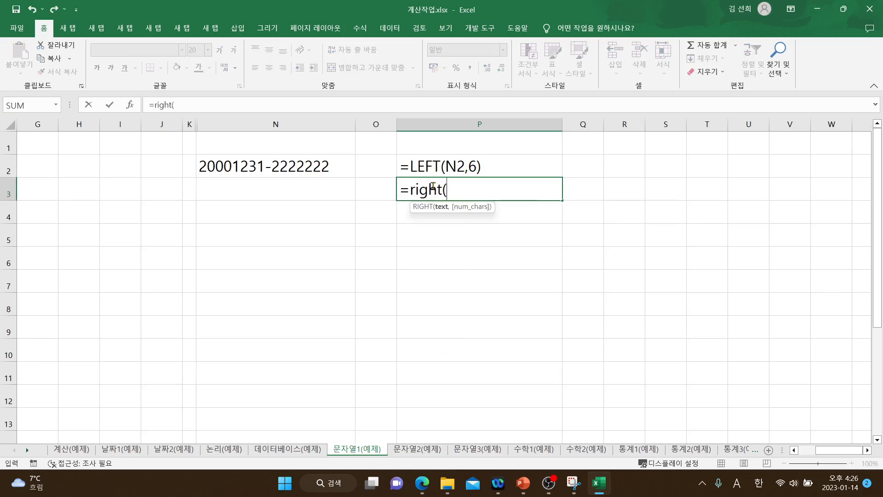
click(296, 166)
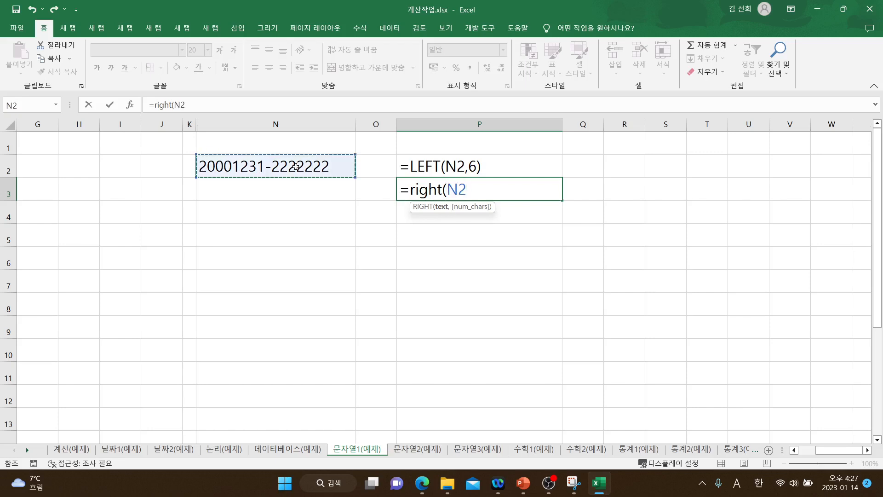
text(,2)
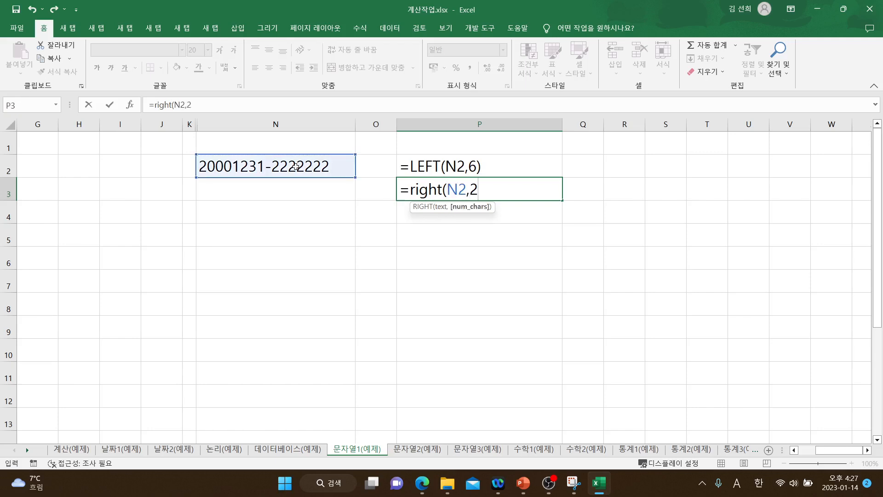
text())
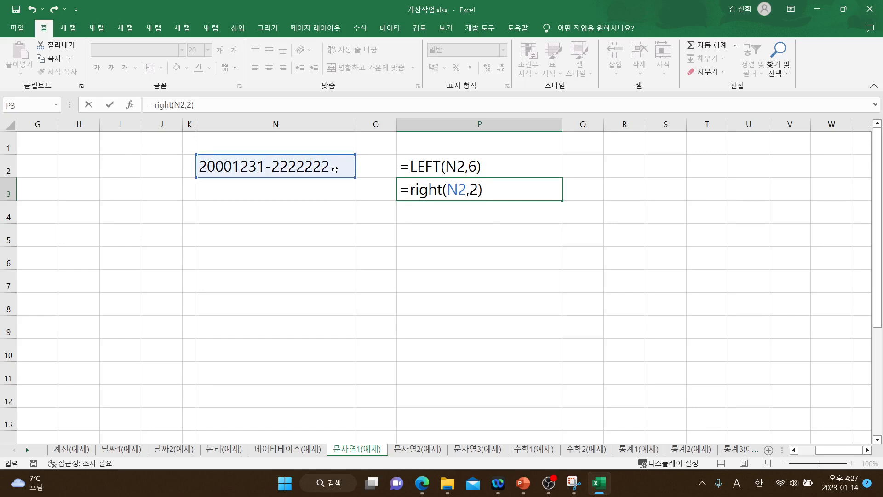
key(Return)
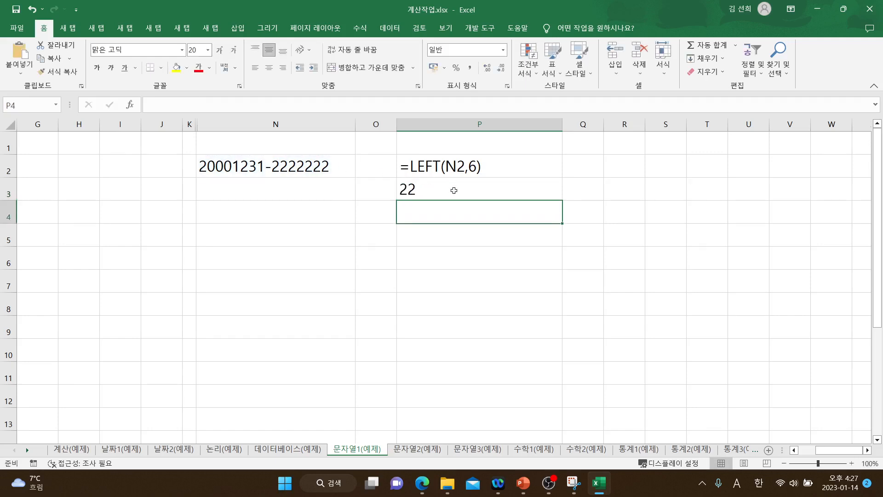
Replace the last six digits of the sample registration number in N2 with varied digits.
double_click(332, 173)
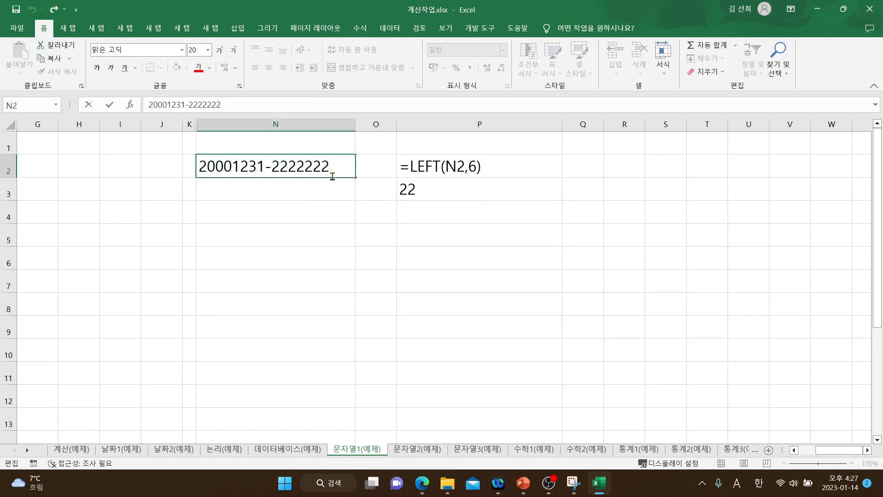
key(BackSpace)
key(BackSpace)
key(BackSpace)
key(BackSpace)
key(BackSpace)
key(BackSpace)
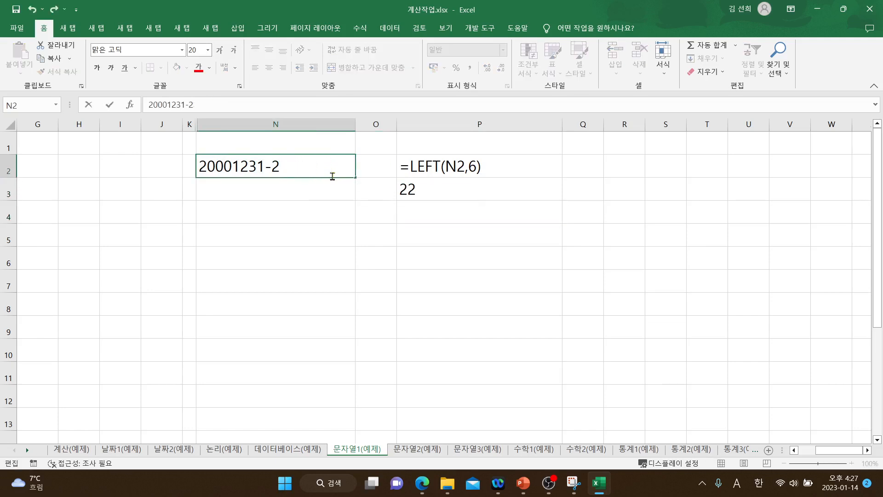
text(369875)
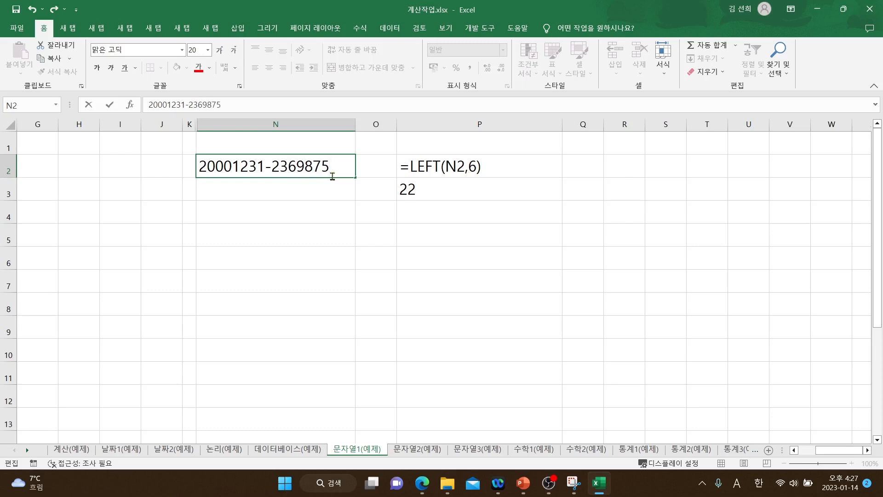
key(Return)
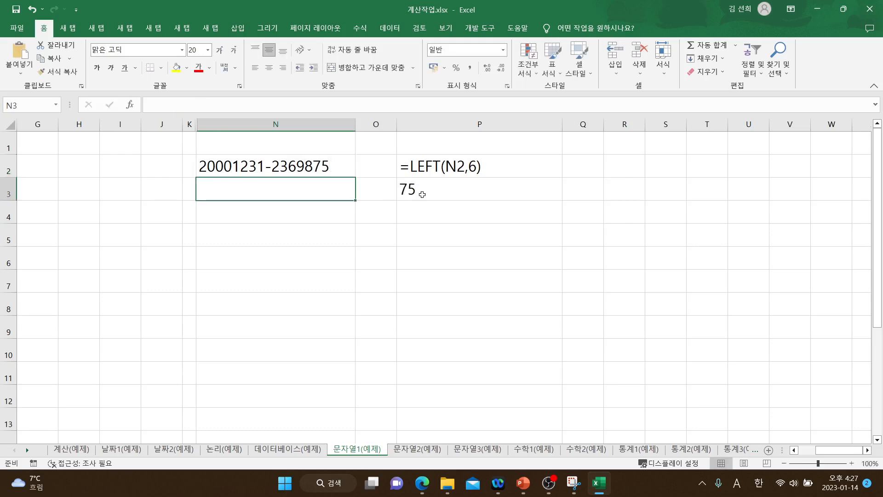
Set the number of characters in P3's RIGHT formula to 4.
click(422, 191)
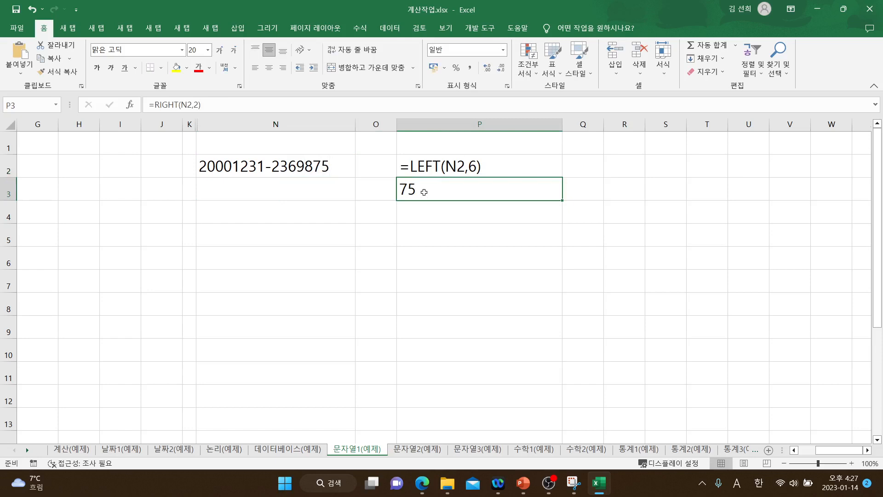
double_click(424, 191)
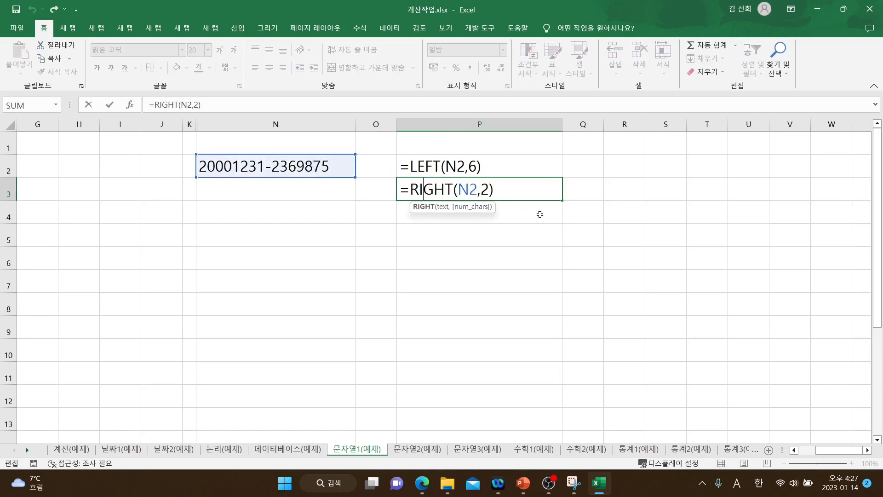
click(489, 193)
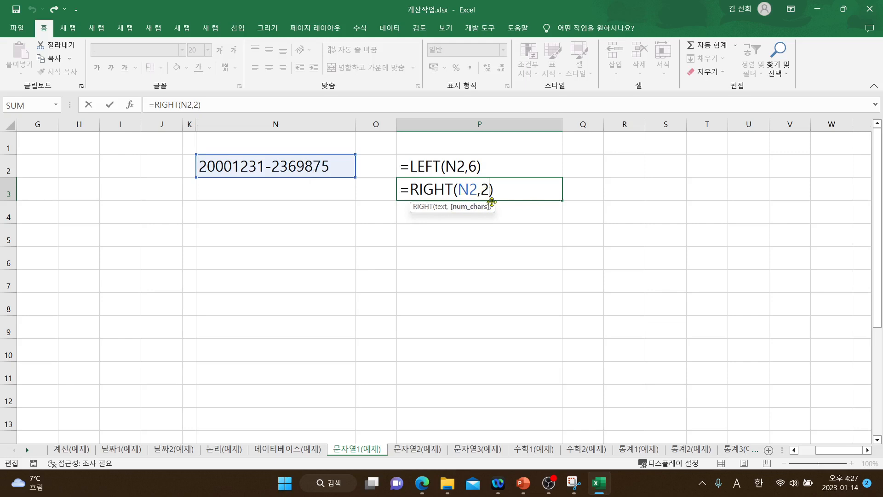
key(BackSpace)
text(4)
key(Return)
key(Up)
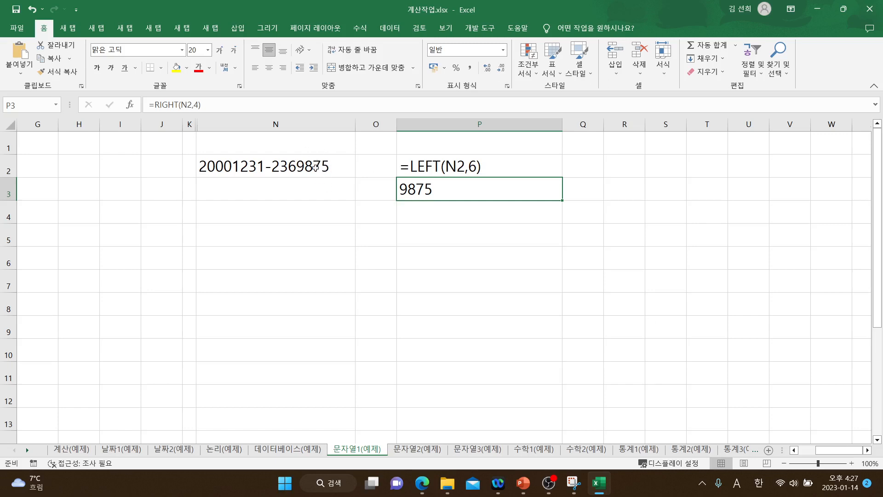
Turn the formula in P3 into displayed text by putting an apostrophe in front of =RIGHT(N2,4).
double_click(434, 192)
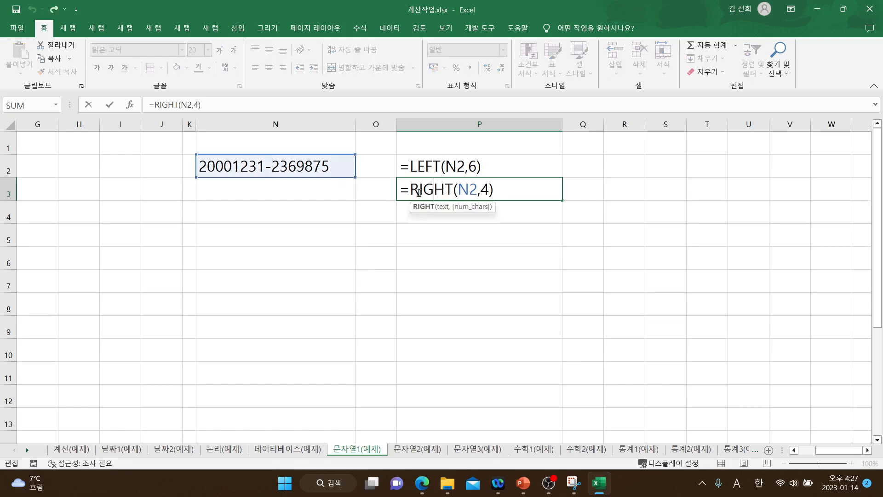
click(400, 189)
text(')
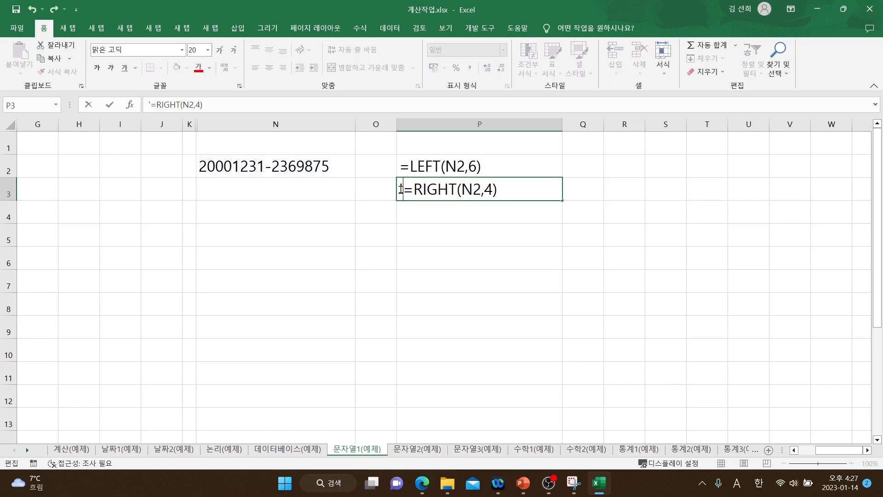
key(Return)
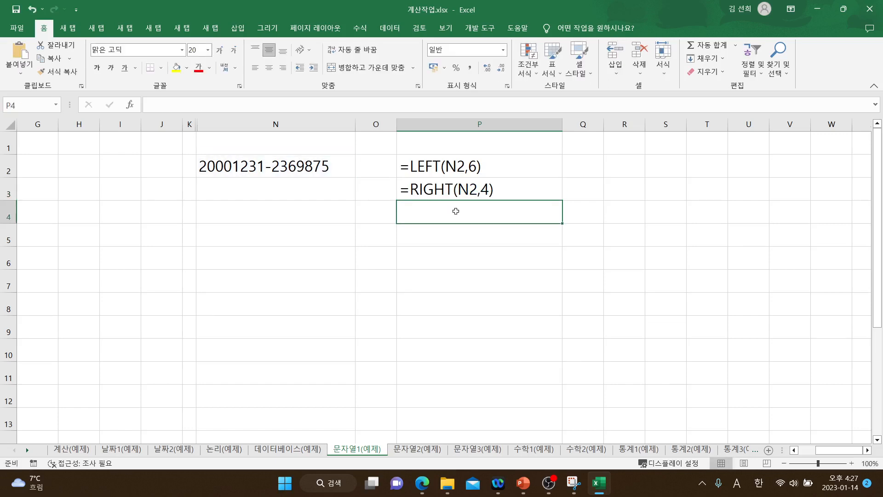
Enter the formula =MID(N2,1,2) in P4 to extract two characters of N2 starting from the first.
text(=)
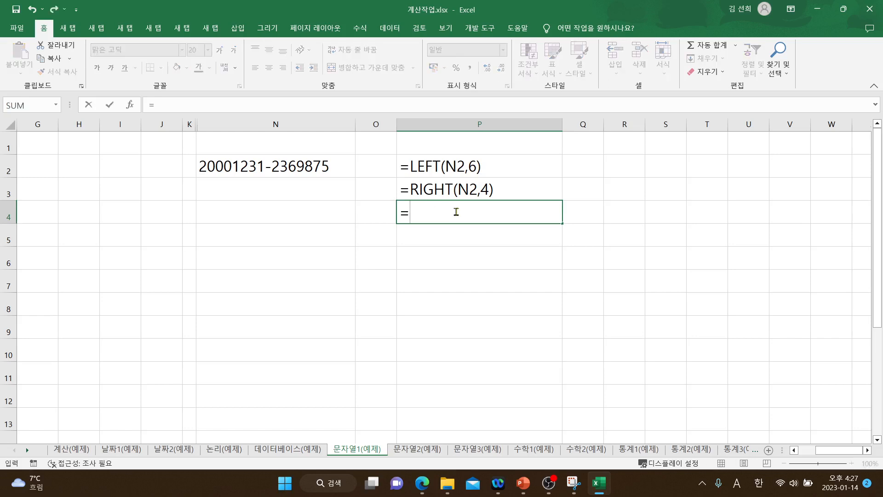
text(mid()
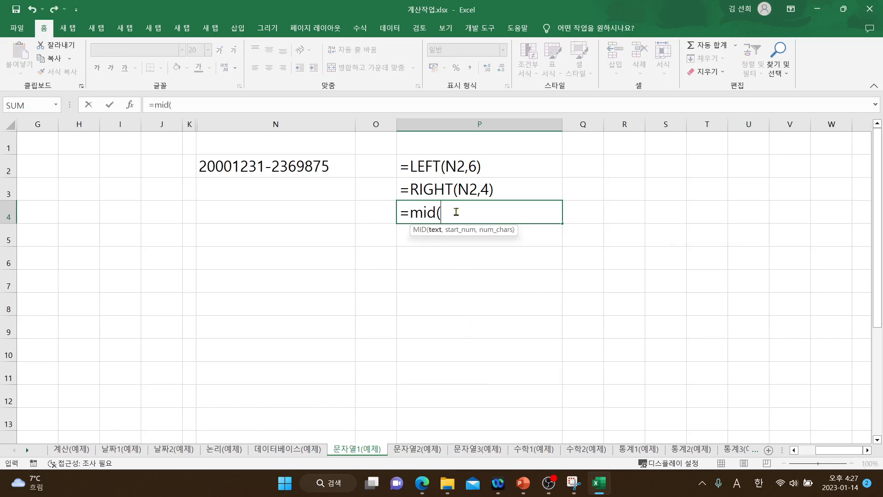
click(299, 169)
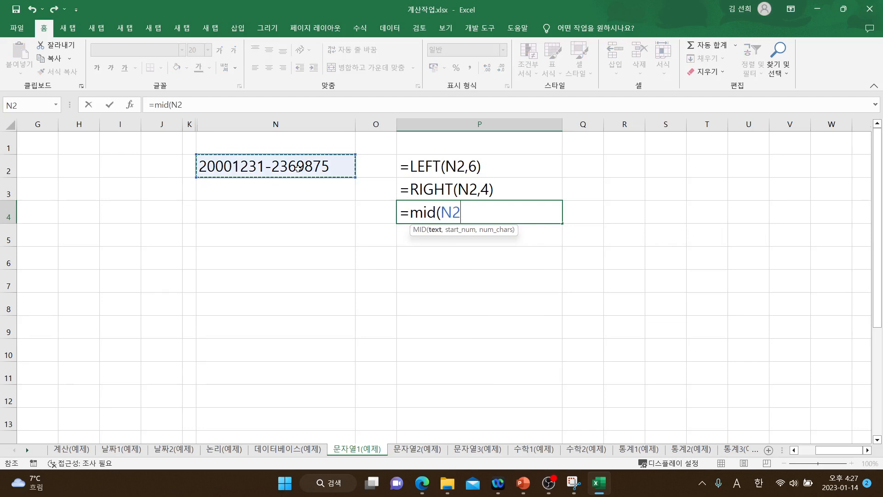
text(,)
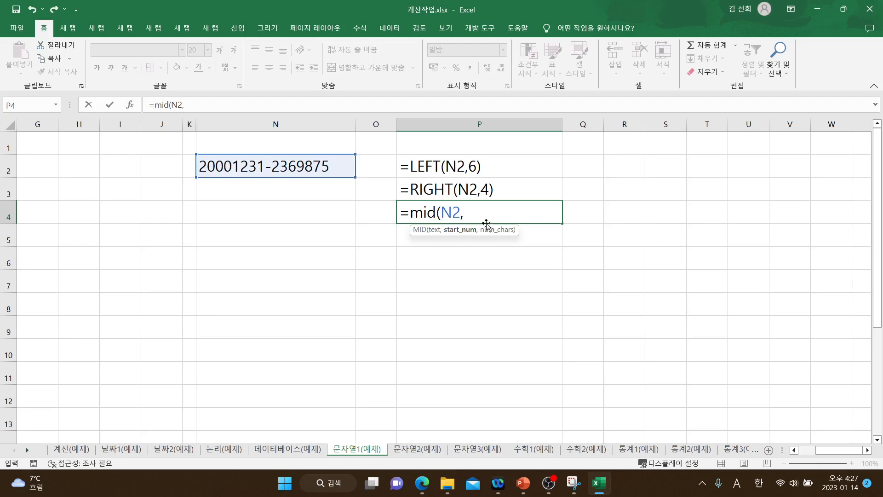
text(1,2)
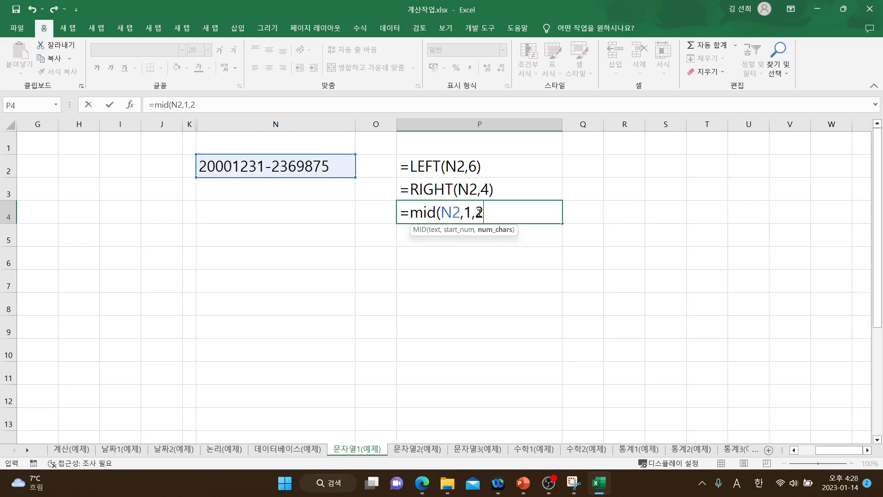
text())
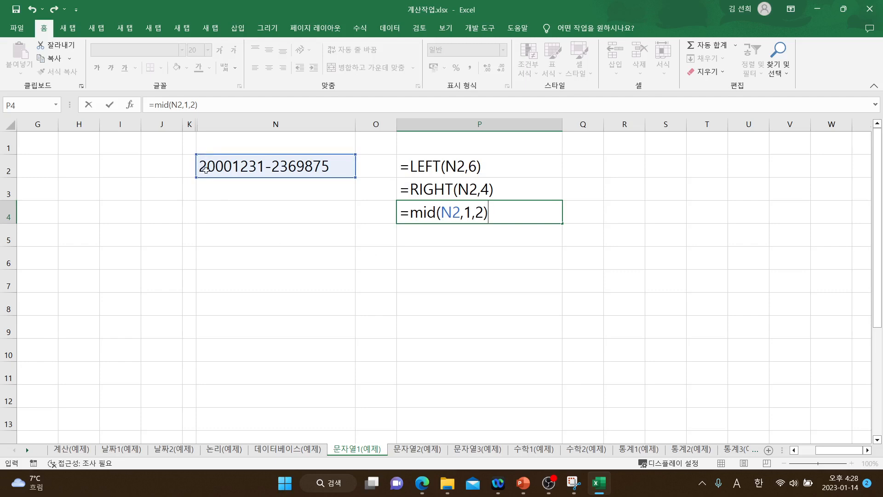
key(Return)
click(469, 209)
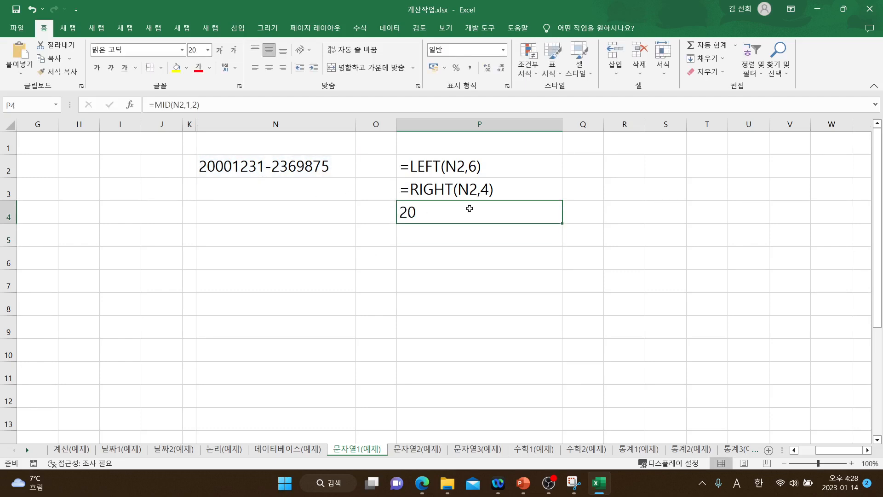
Change the formula in P4 to =MID(N2,3,2) to extract two characters starting from the third.
double_click(469, 208)
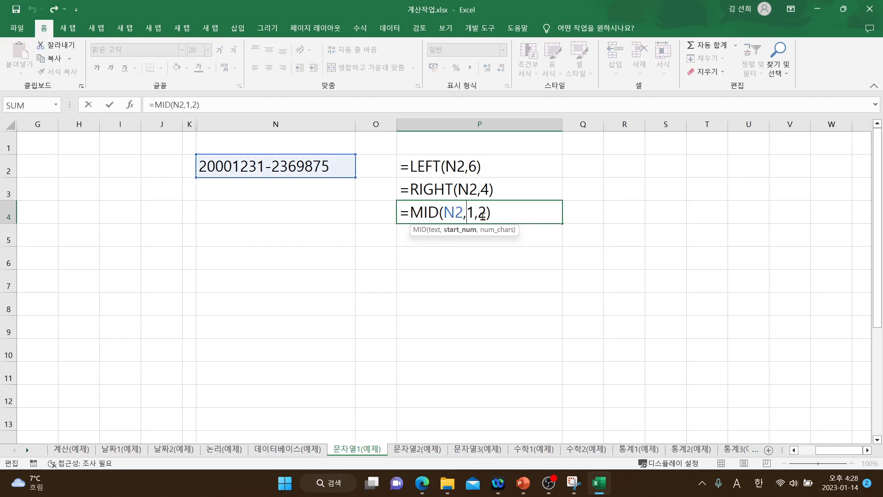
drag(470, 212, 486, 213)
text(3,)
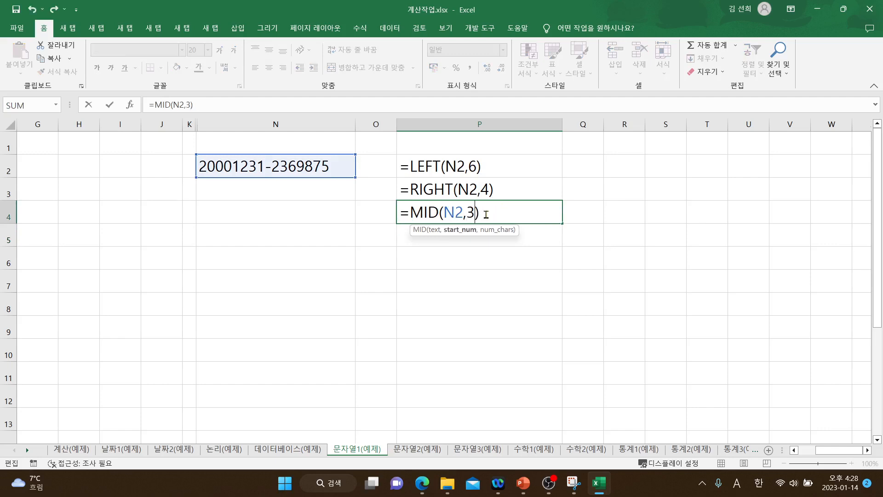
text(2)
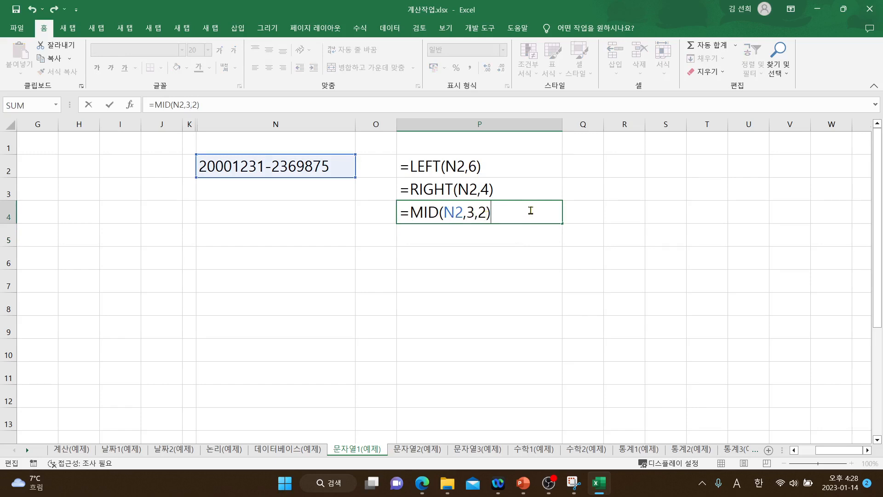
key(Right)
key(Return)
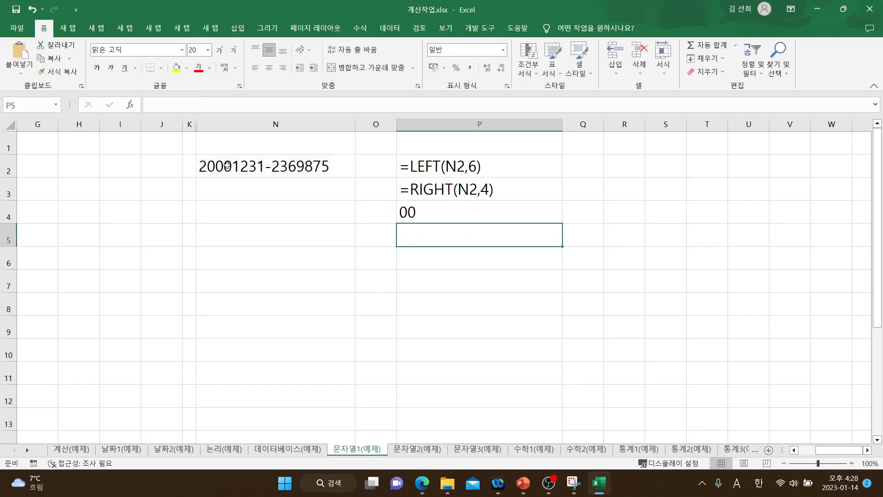
Set the start position in P4's MID formula to 5, keeping two characters as the extraction length.
click(432, 210)
double_click(432, 210)
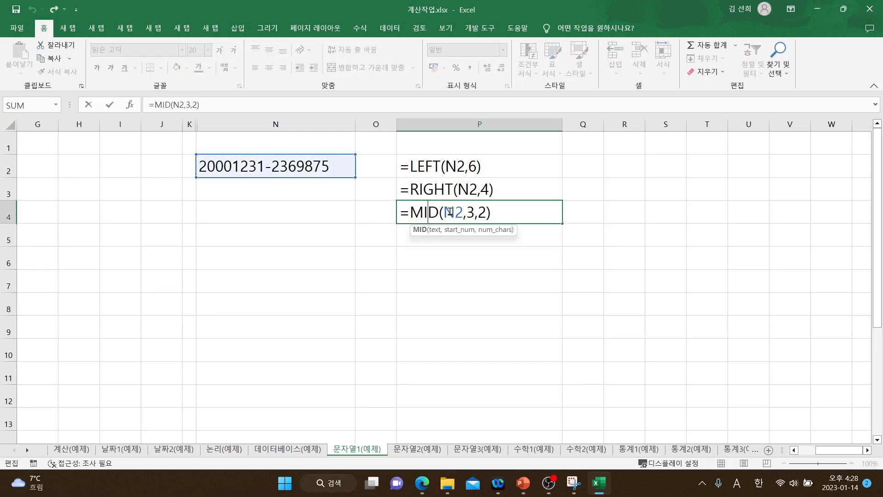
click(474, 212)
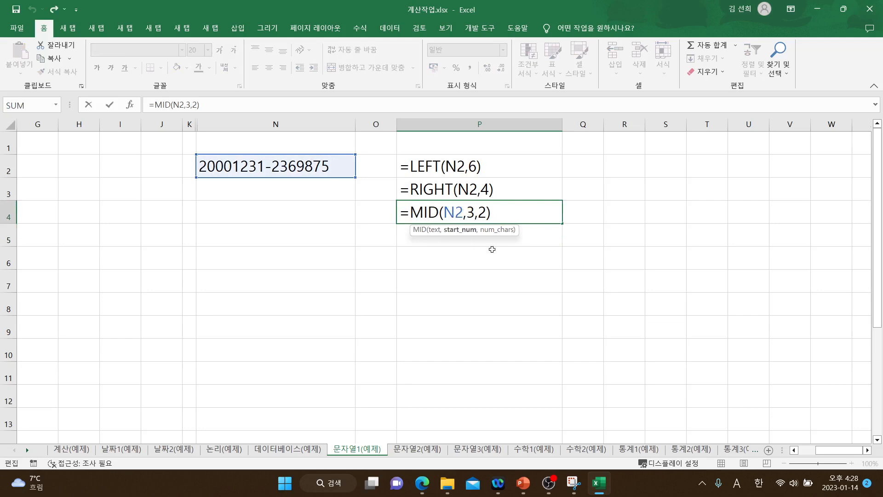
key(BackSpace)
text(5)
click(516, 216)
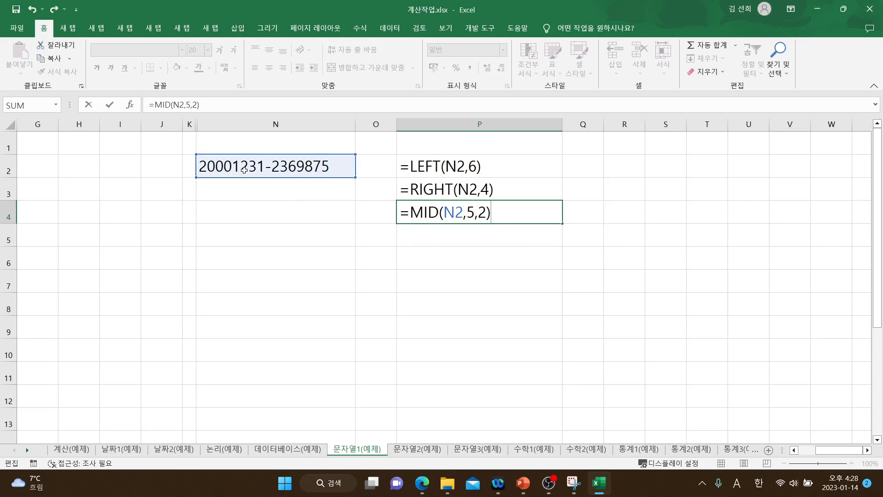
key(Return)
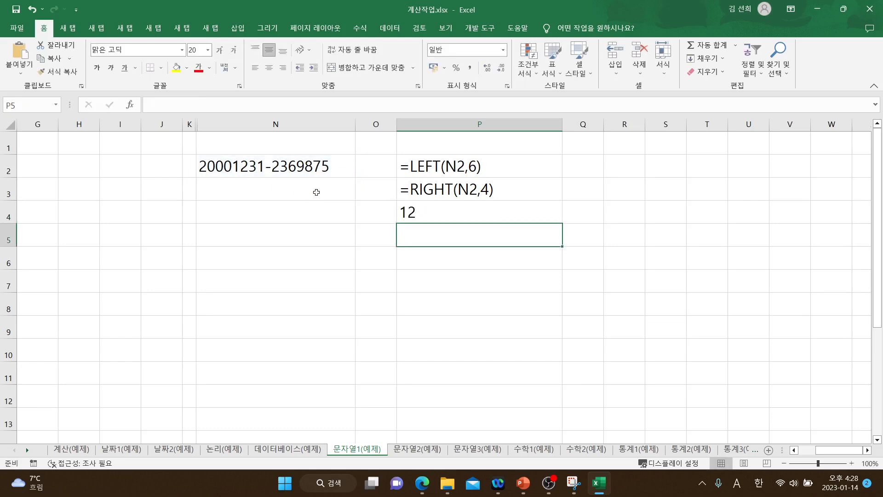
Set the start position in P4's MID formula to 7 to extract the day digits from N2.
click(456, 208)
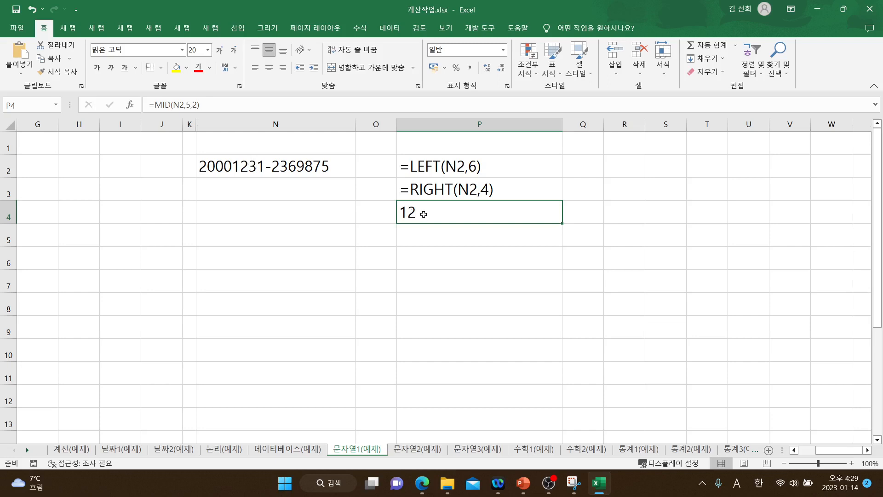
double_click(424, 212)
click(466, 212)
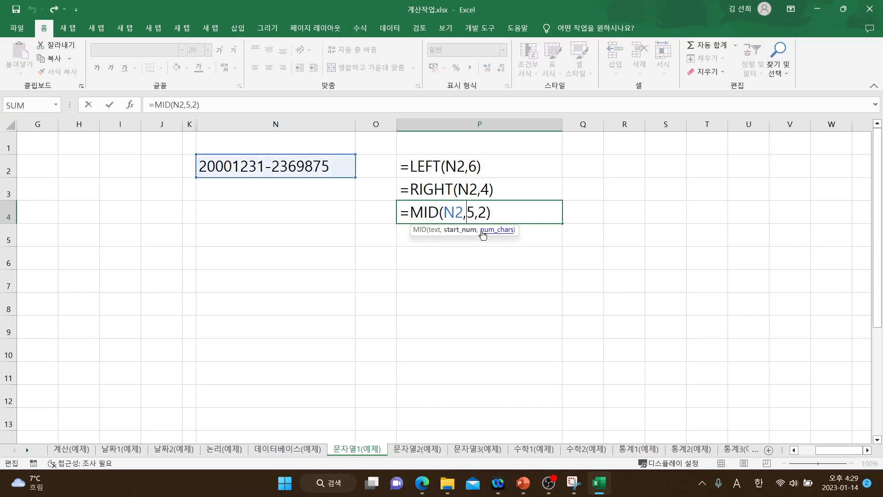
key(Delete)
text(7)
key(Return)
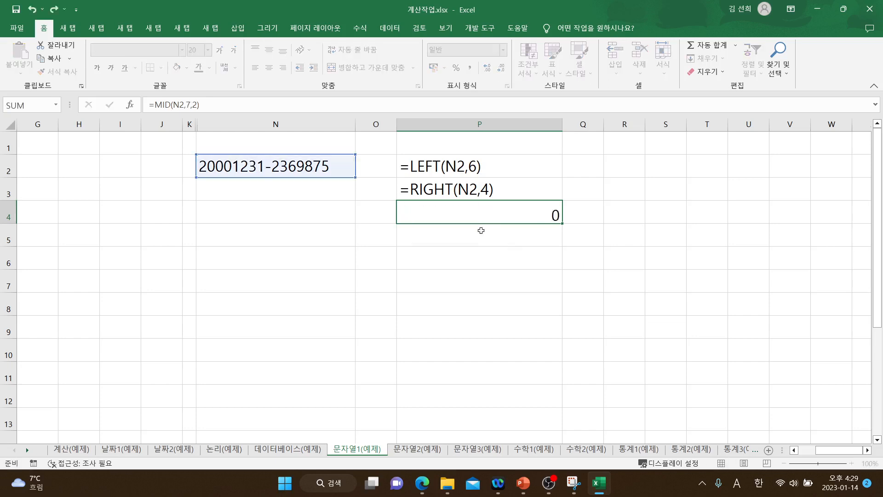
click(481, 206)
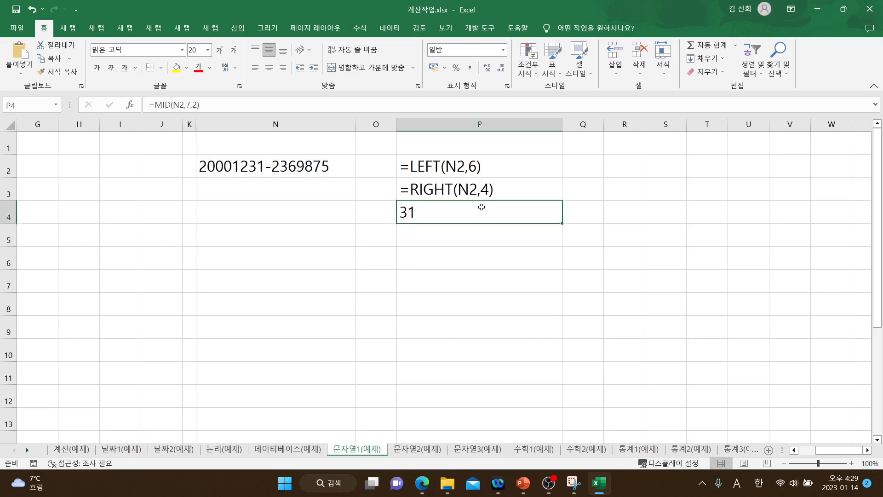
Set the start position in P4's MID formula back to 1.
double_click(467, 212)
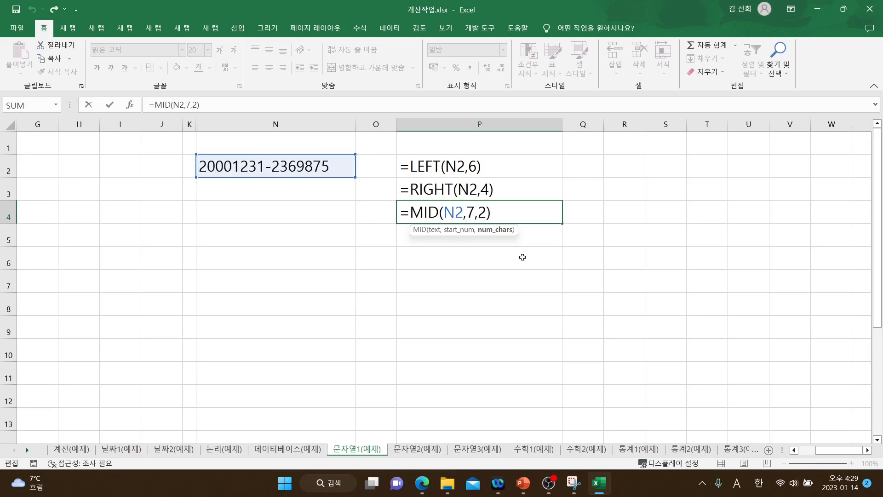
click(472, 214)
key(BackSpace)
text(1)
key(Return)
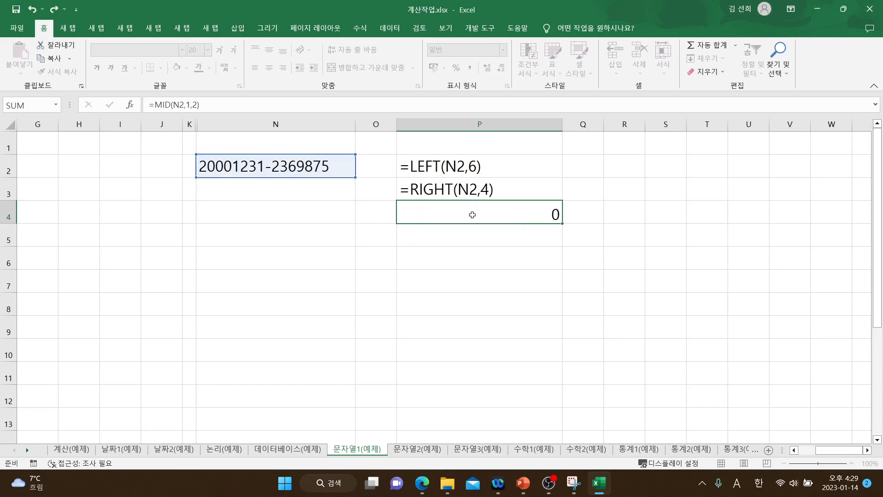
click(469, 213)
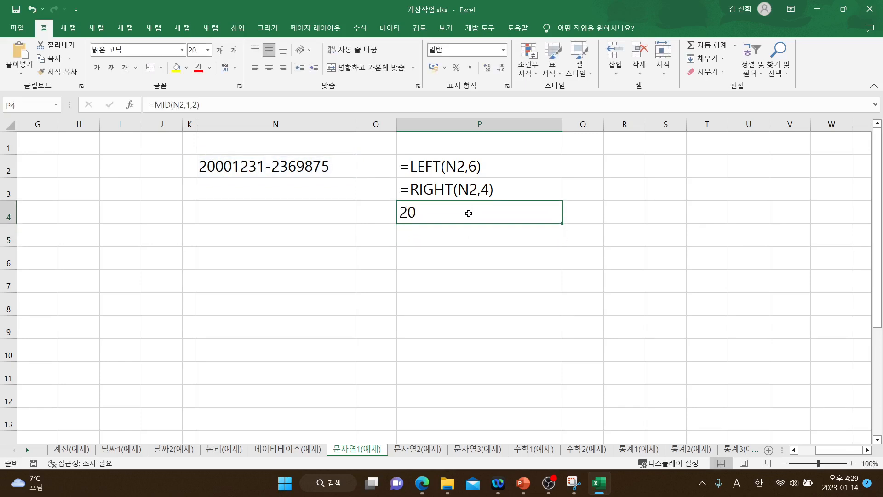
Set the number of characters in P4's MID formula to 4 to extract the full year from N2.
double_click(214, 168)
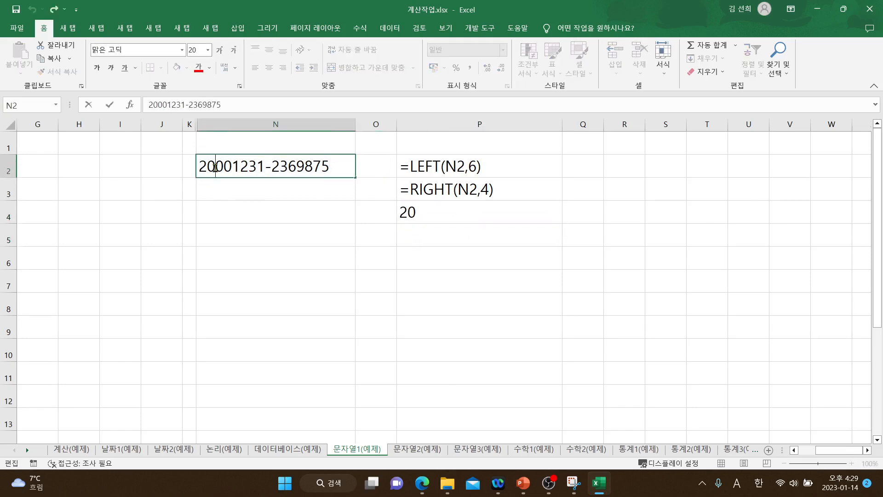
double_click(428, 217)
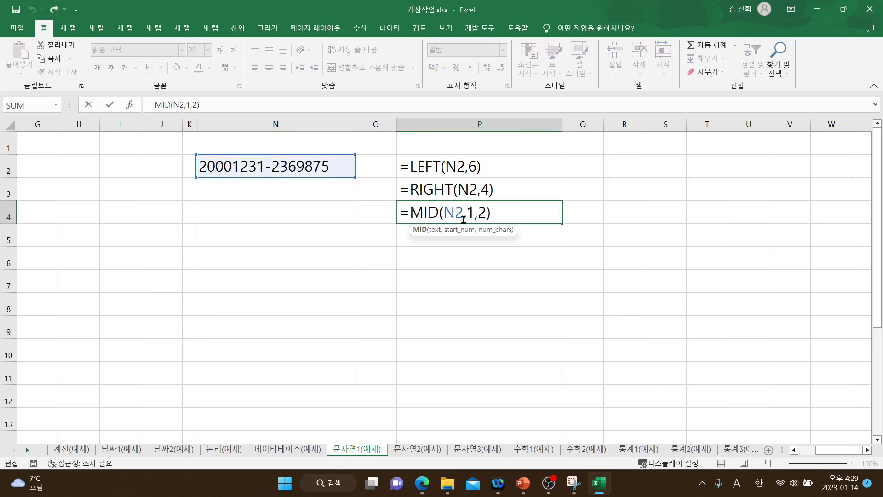
click(486, 213)
key(BackSpace)
text(4)
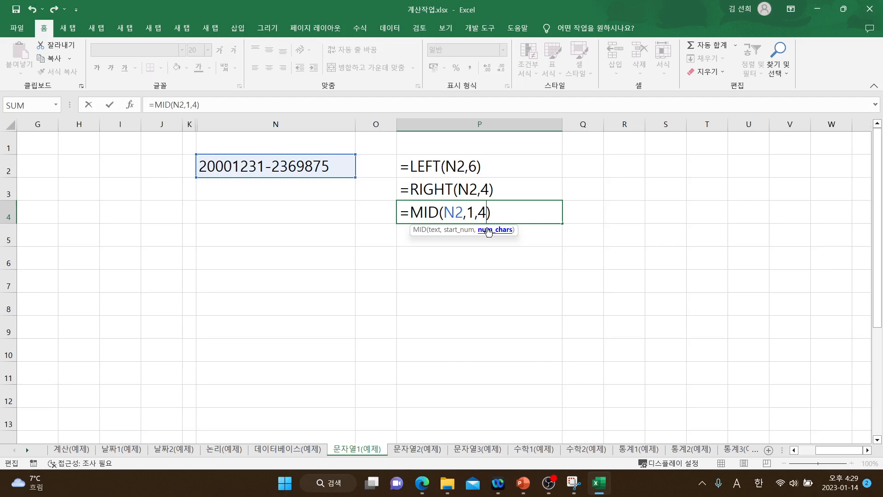
key(Return)
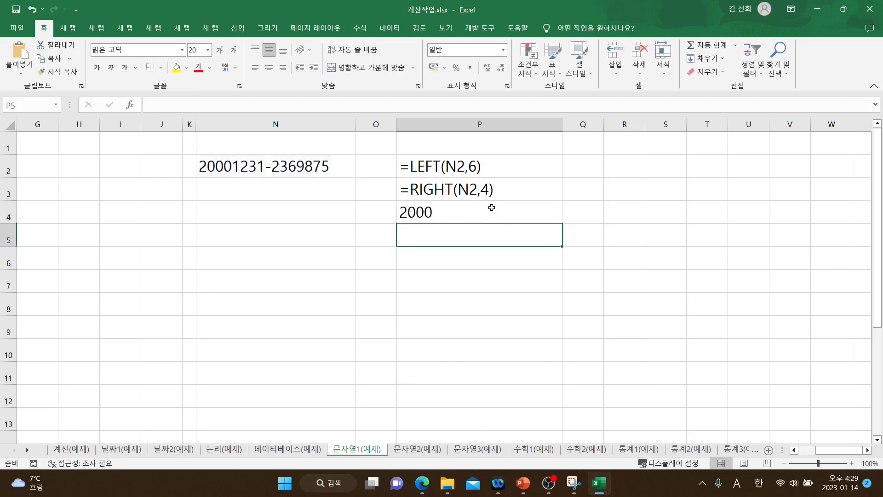
Turn the formula in P4 into displayed text by putting an apostrophe in front of =MID(N2,1,4).
double_click(491, 208)
click(400, 211)
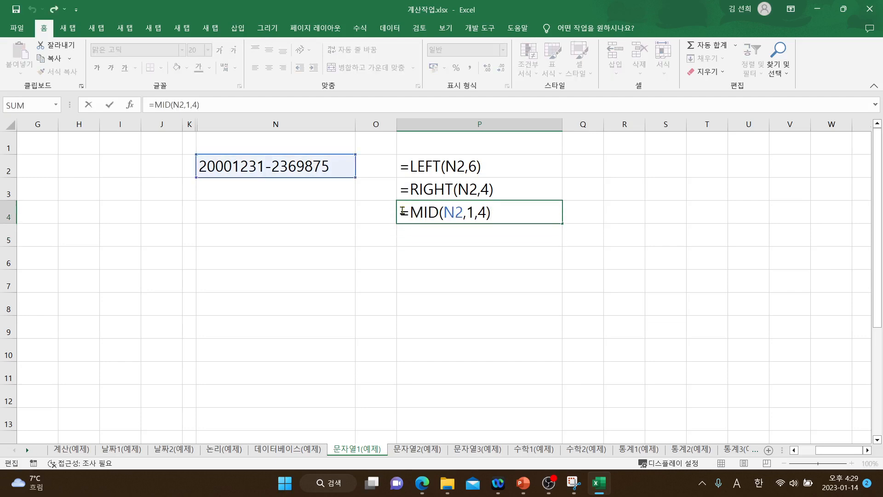
text(')
key(Return)
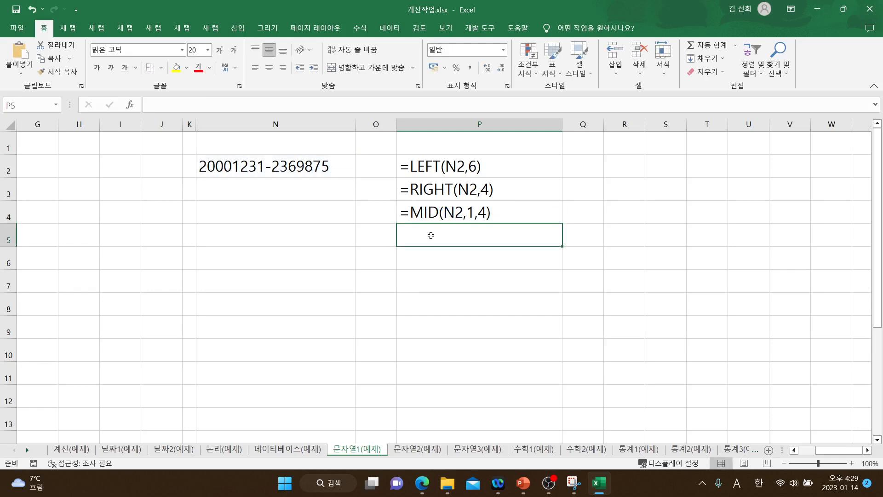
Enter the formula =MID(N2,5,2) in P5 to extract the two month digits from the registration number.
text(=mid)
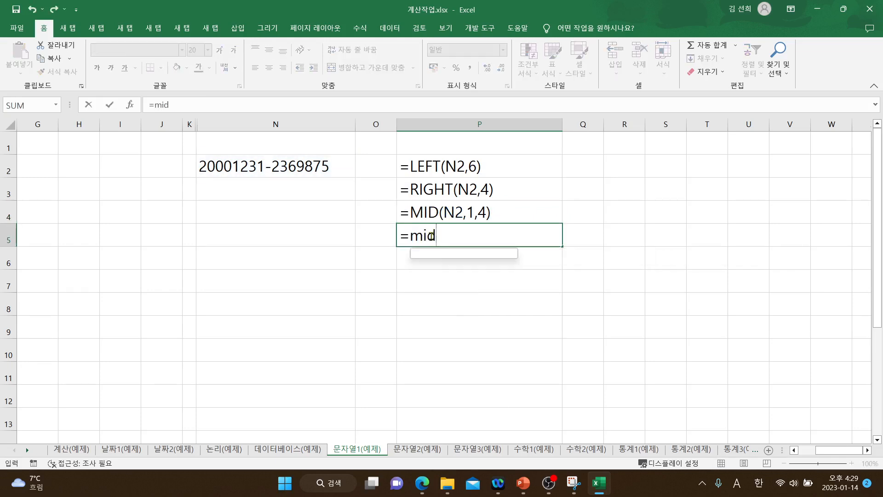
text(()
click(230, 166)
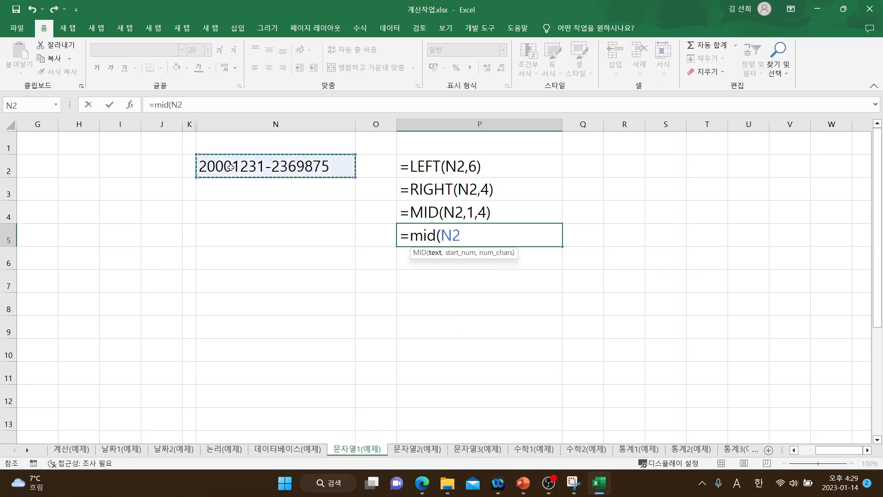
text(,)
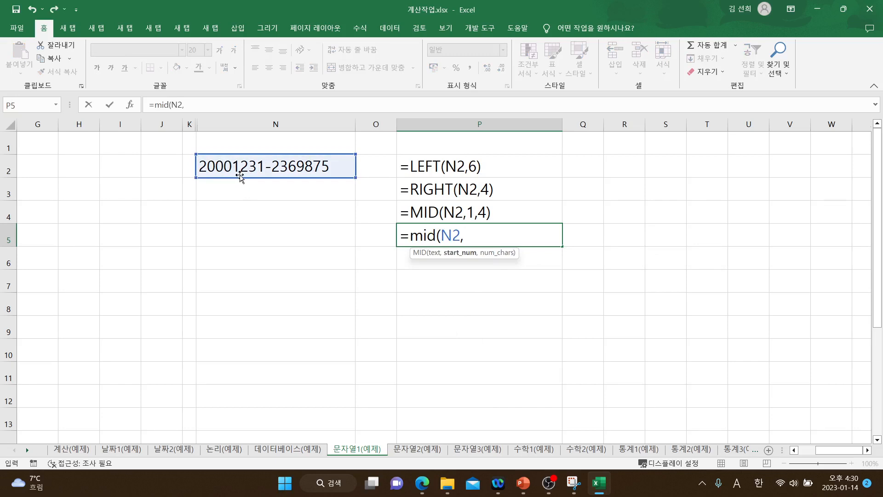
text(5,2))
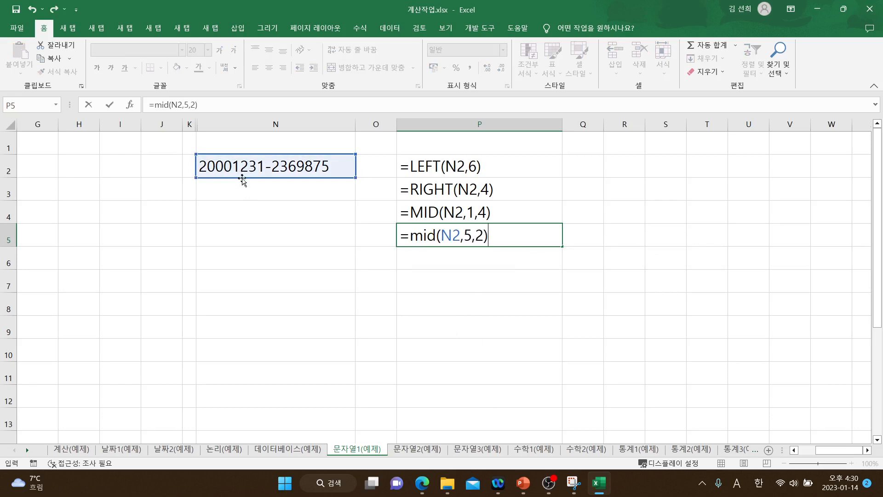
key(Return)
Turn the formula in P5 into displayed text by putting an apostrophe in front of =MID(N2,5,2).
double_click(517, 237)
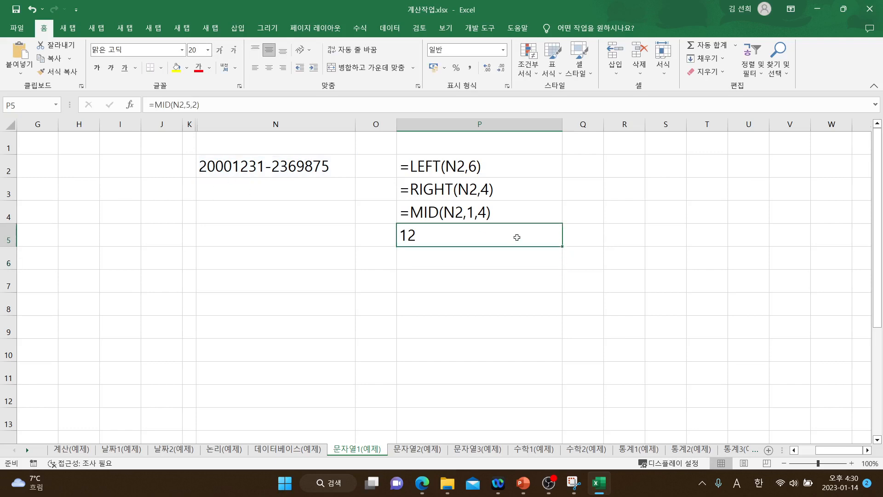
click(402, 238)
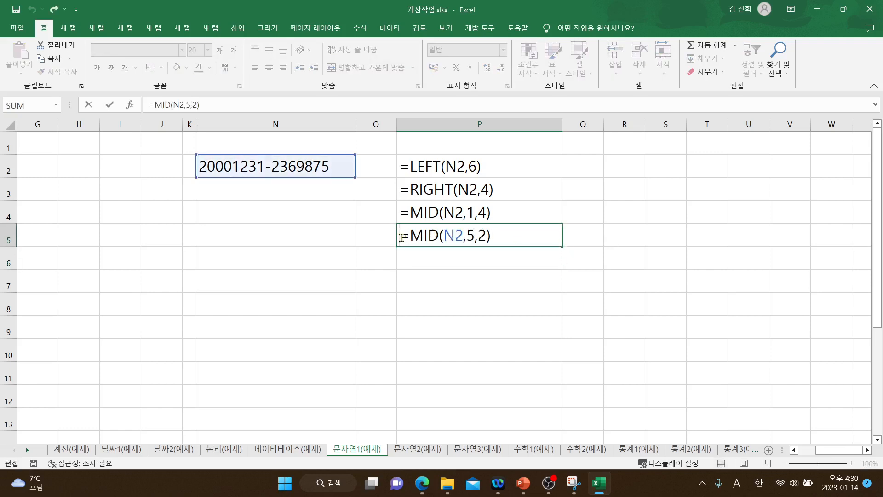
text(')
key(Return)
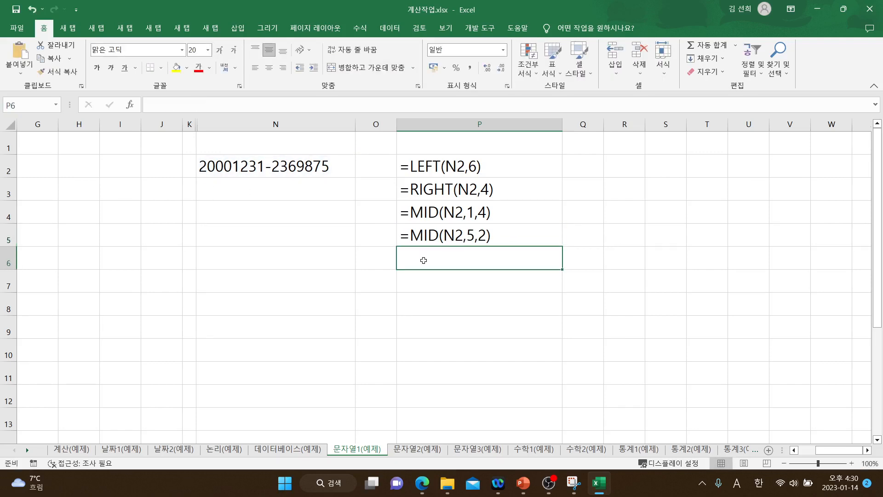
Enter the formula =MID(N2,7,2) in P6 to extract the two day digits from N2.
text(=mid()
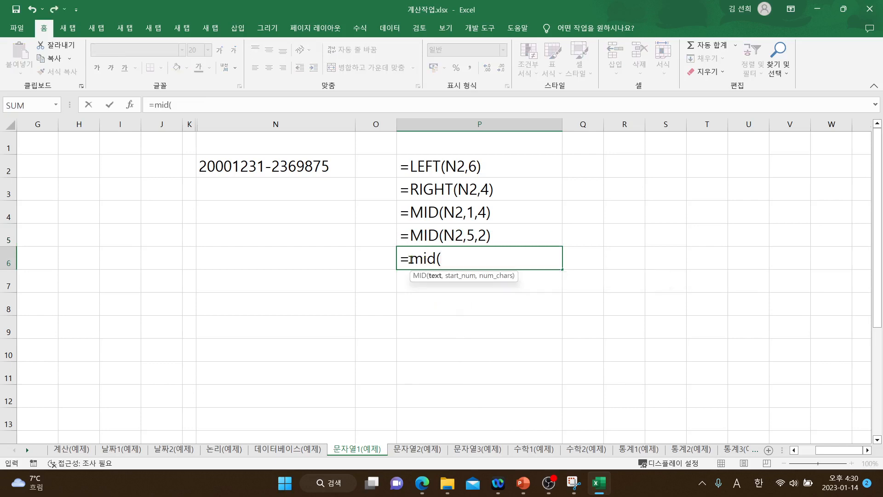
click(240, 170)
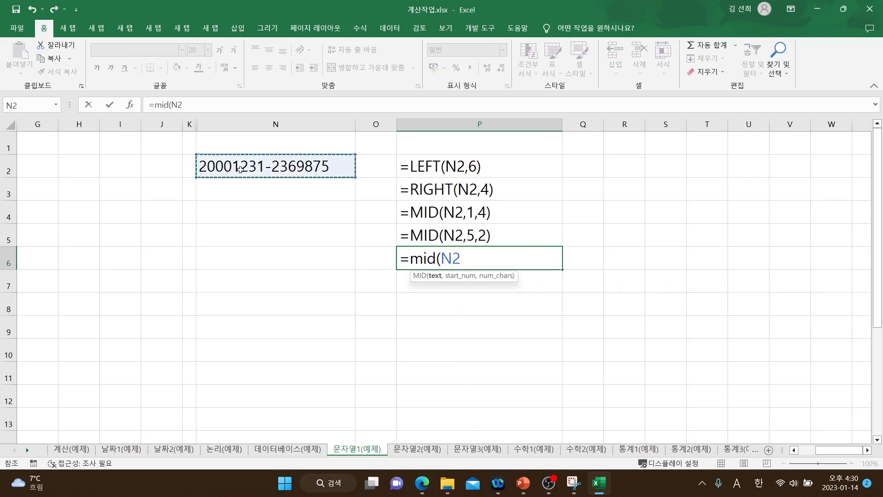
text(,)
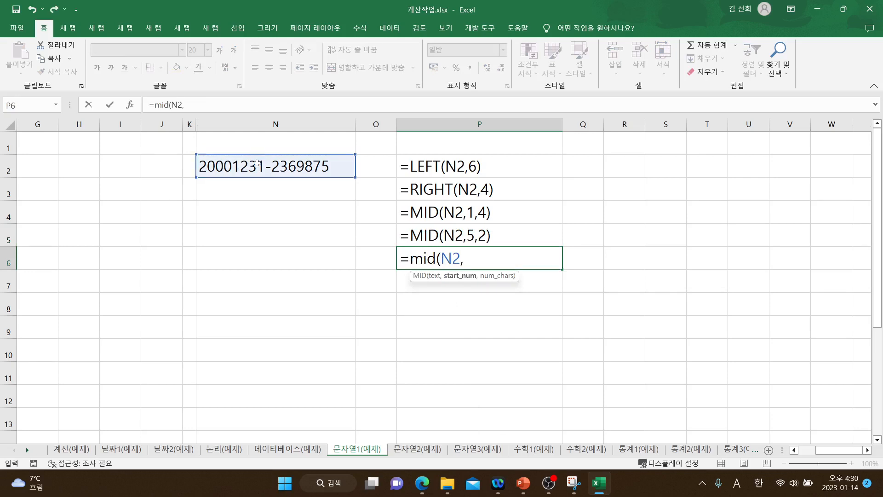
text(7)
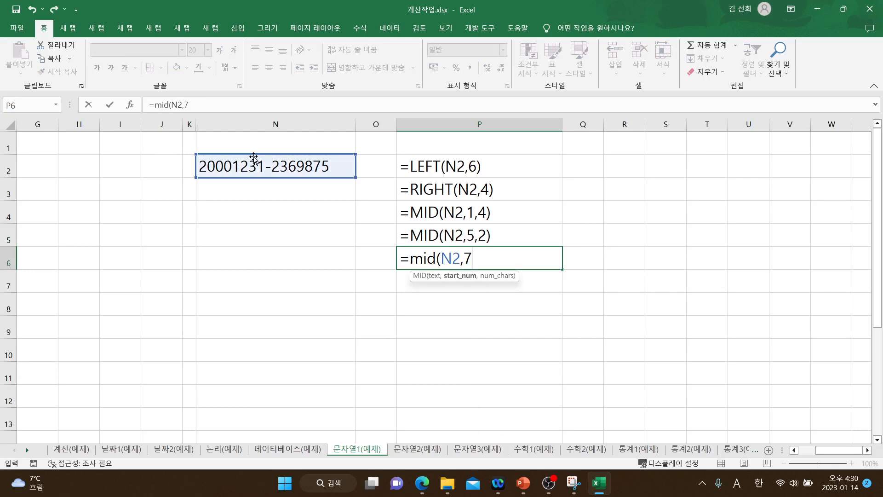
text(,2))
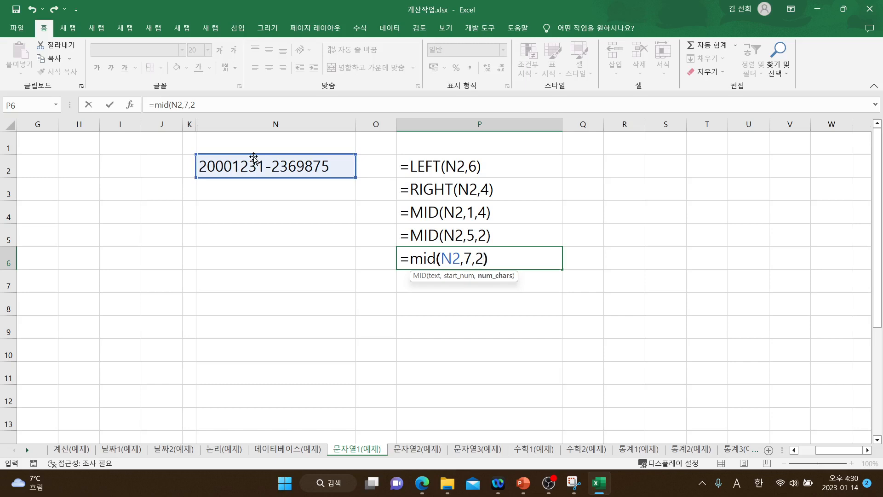
key(Return)
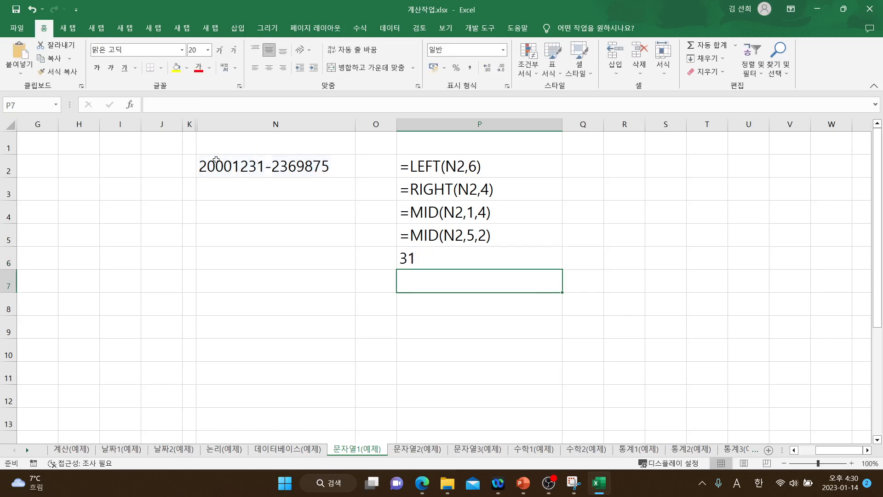
Put an apostrophe in front of =MID(N2,7,2) in P6 so the cell shows the formula as text.
double_click(478, 254)
click(402, 260)
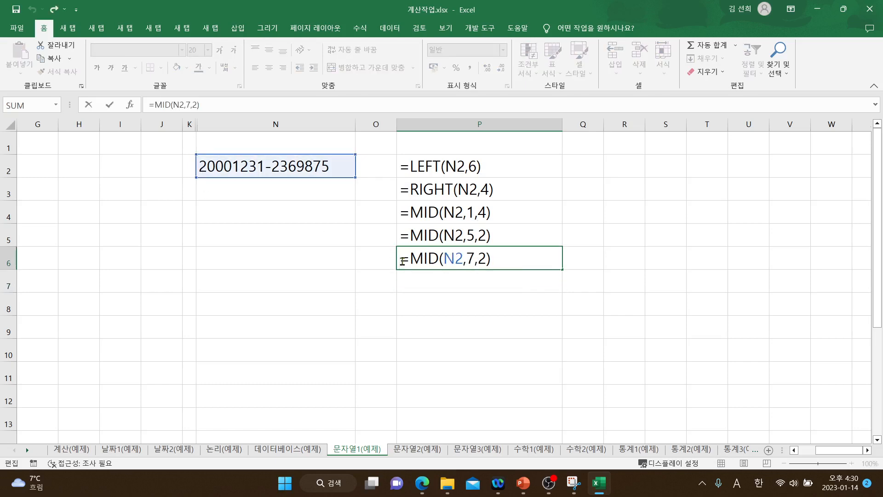
text(')
key(Return)
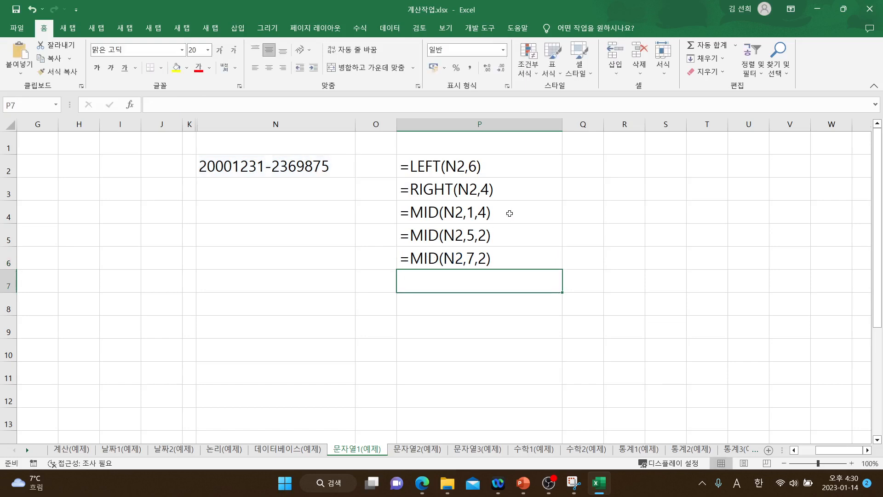
drag(509, 213, 514, 256)
click(242, 167)
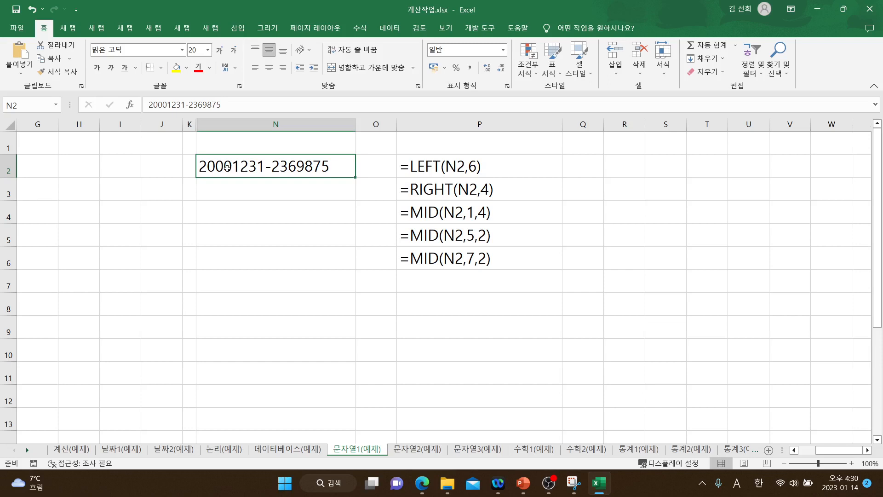
click(495, 217)
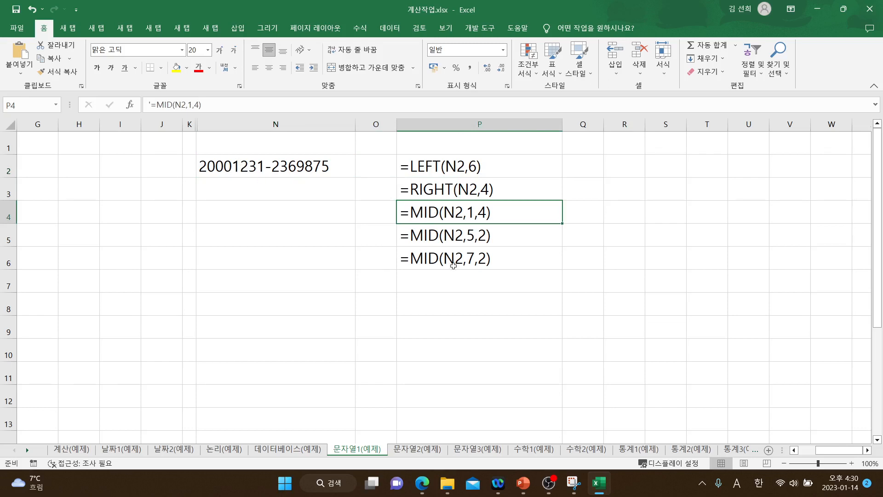
click(498, 260)
Enter the formula =MID(N2,8,1) in P7 to extract the single character at position 8 of N2.
click(498, 286)
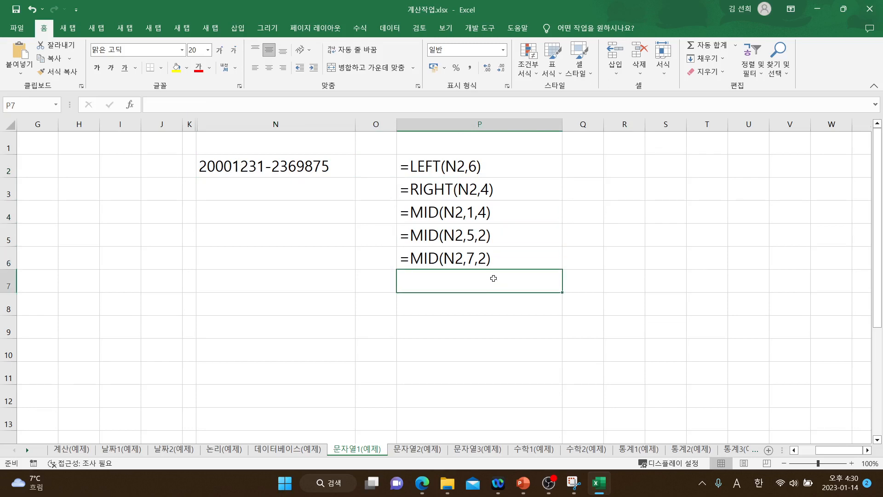
text(=mid*)
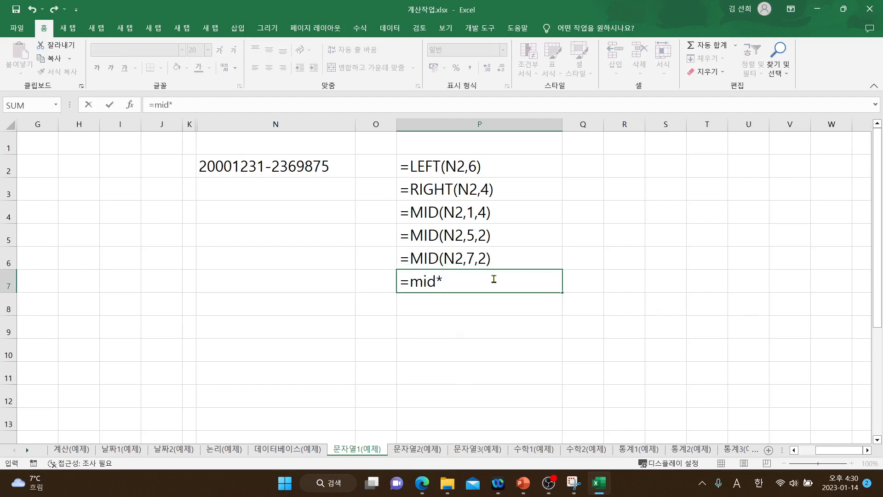
key(BackSpace)
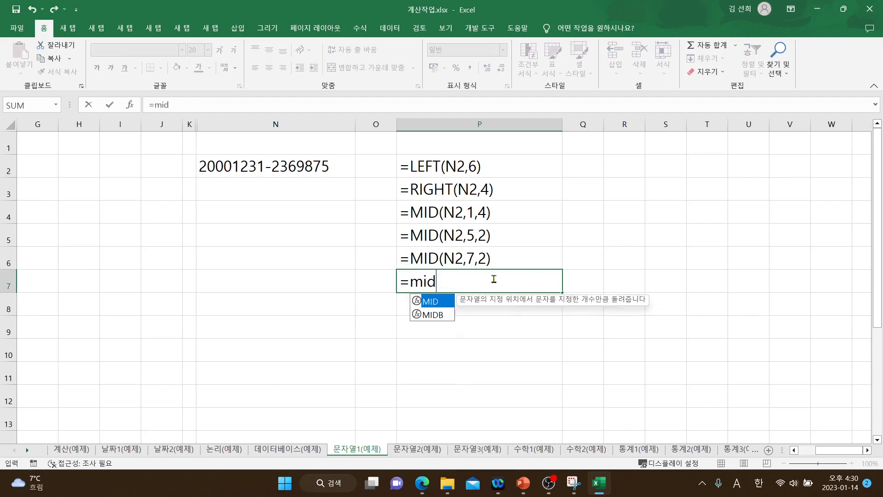
text(()
click(314, 170)
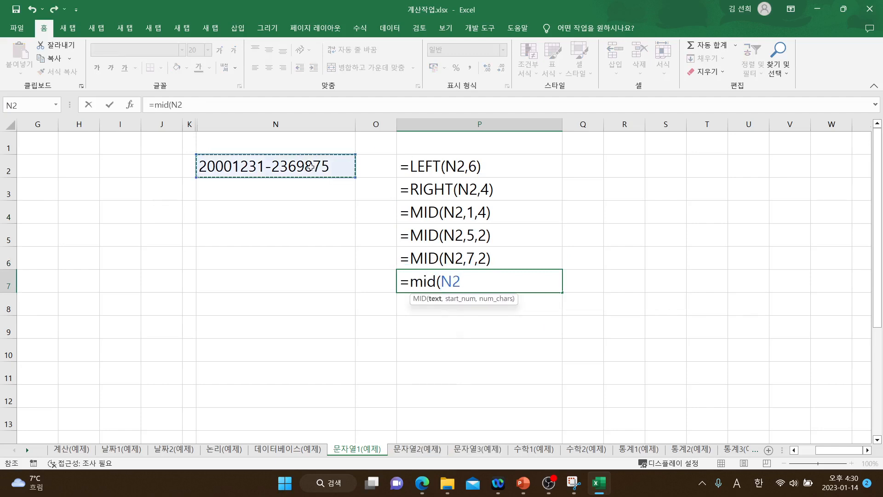
text(,8)
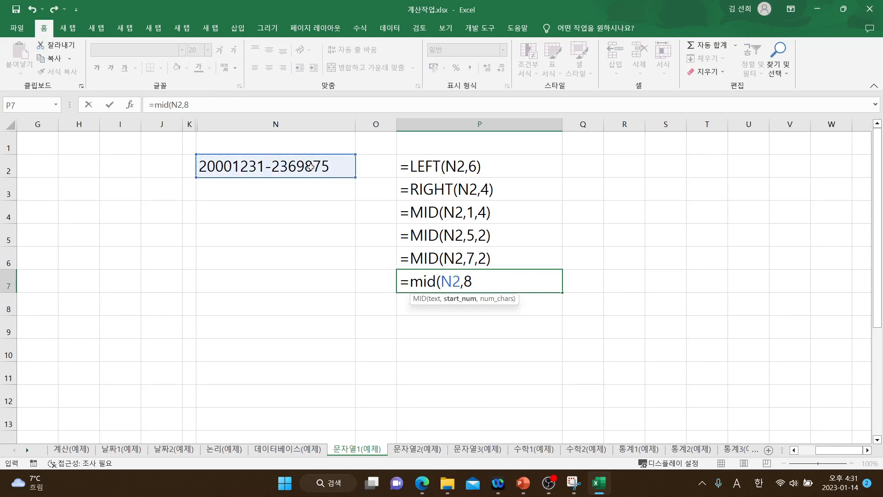
text(,1))
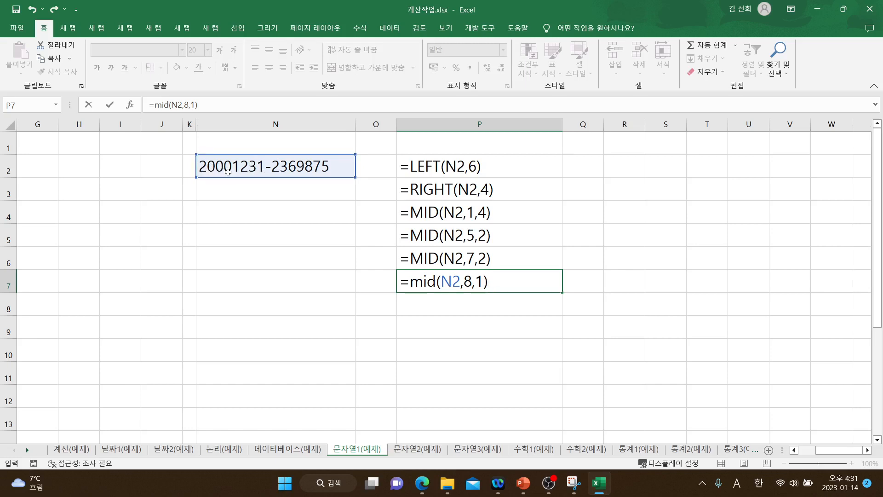
key(Return)
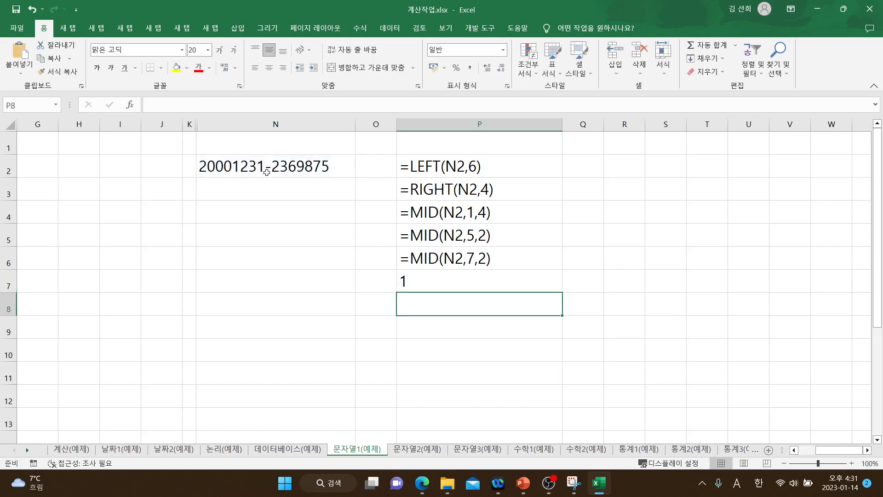
Remove the two leading century digits from the sample registration number in N2.
click(227, 168)
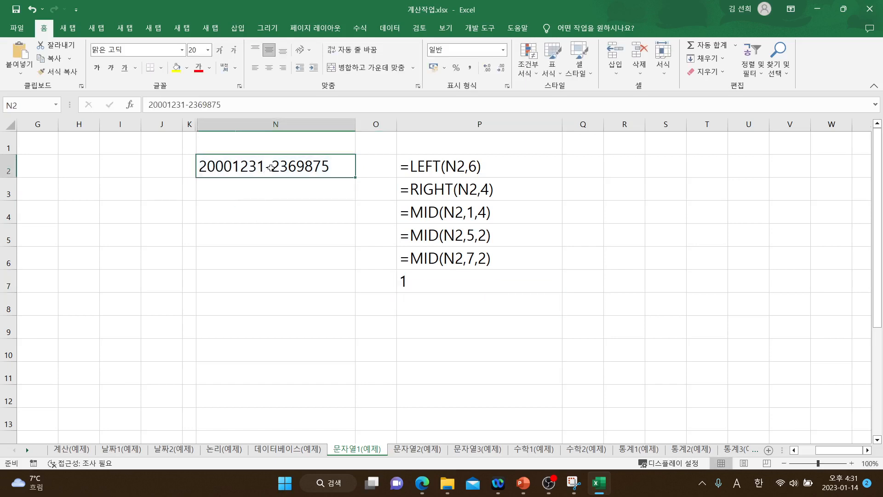
double_click(215, 167)
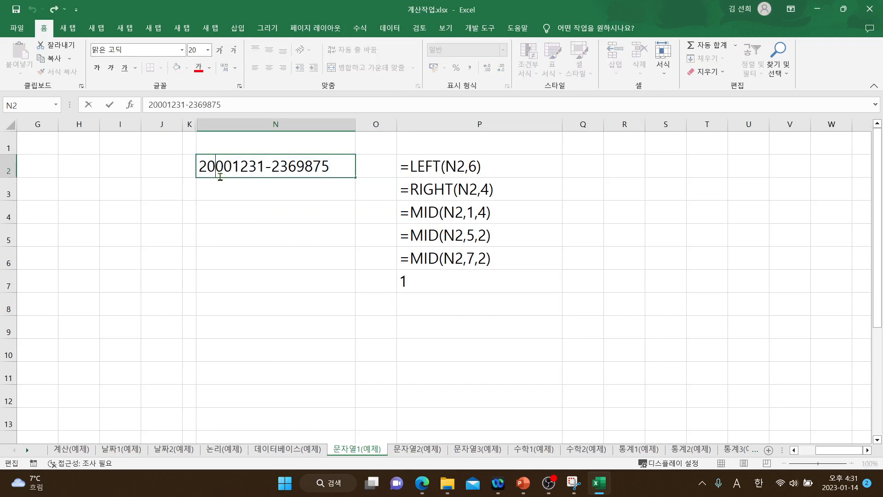
key(BackSpace)
key(BackSpace)
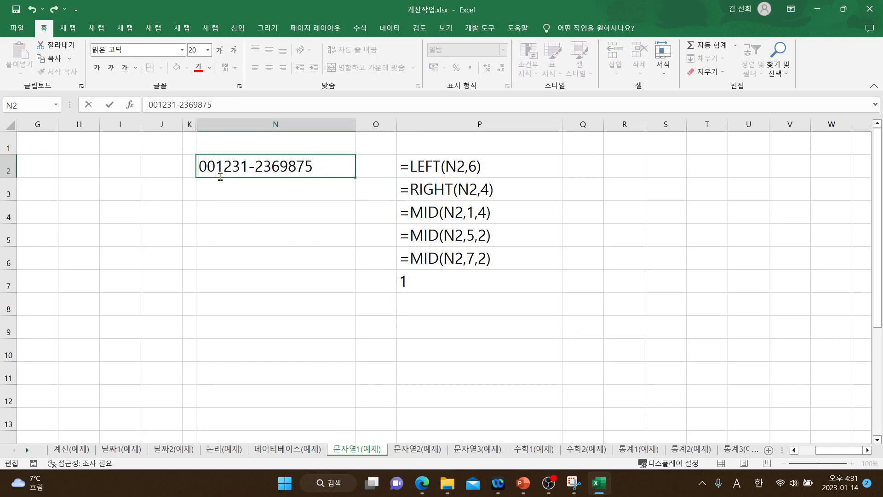
key(Return)
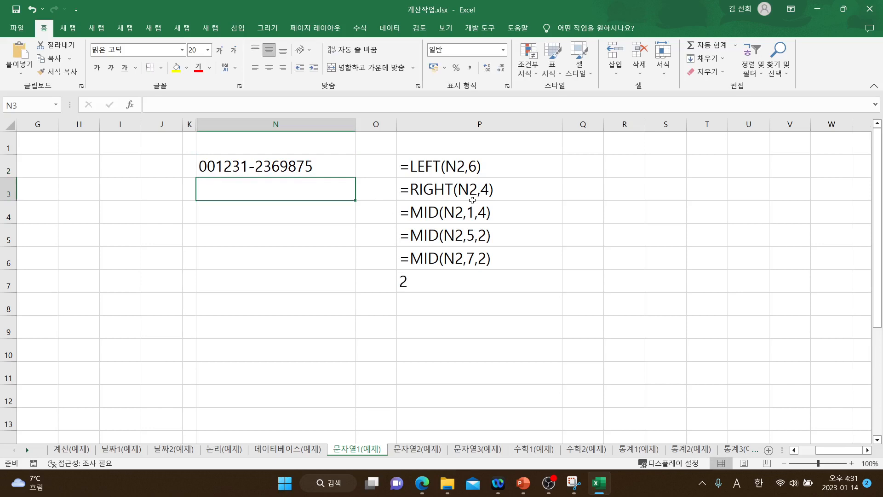
Change P4's formula to =MID(N2,1,2) and remove its apostrophe so it extracts the two-digit year.
click(475, 214)
double_click(482, 212)
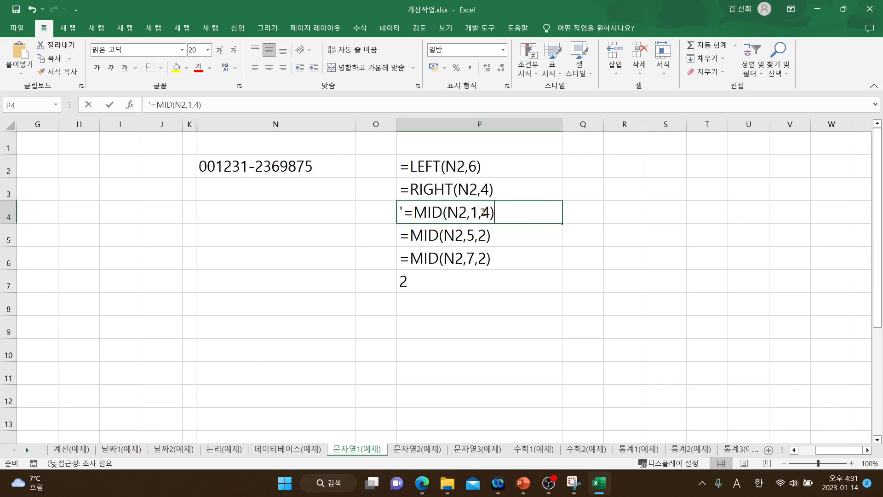
key(Delete)
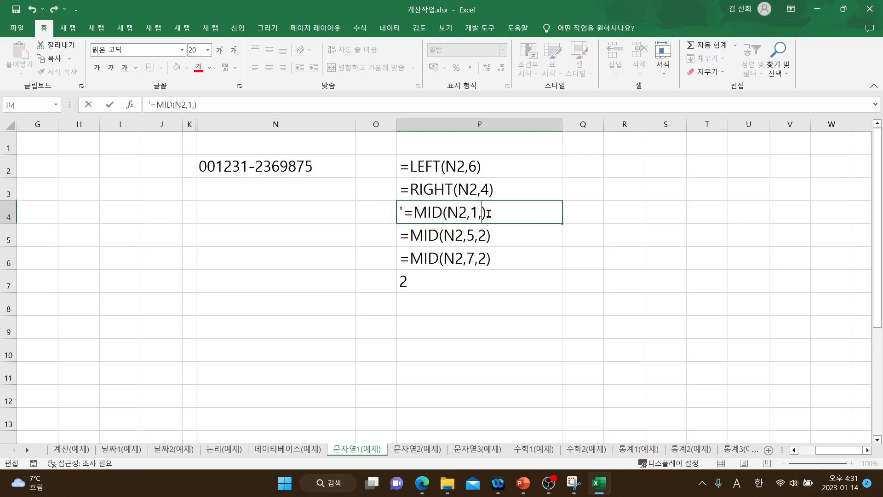
text(2)
click(404, 216)
key(BackSpace)
key(Return)
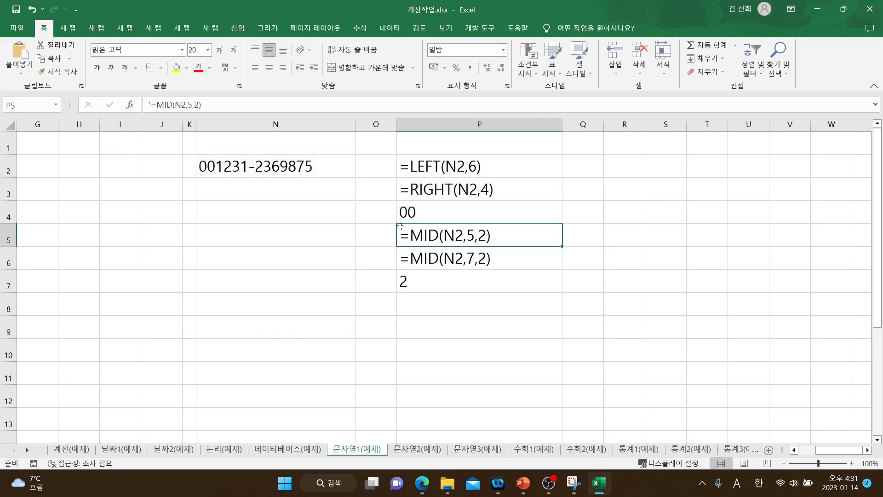
Remove the apostrophe in P5 and set the MID start position to 3, giving =MID(N2,3,2) for the month digits.
click(439, 213)
click(439, 239)
double_click(401, 236)
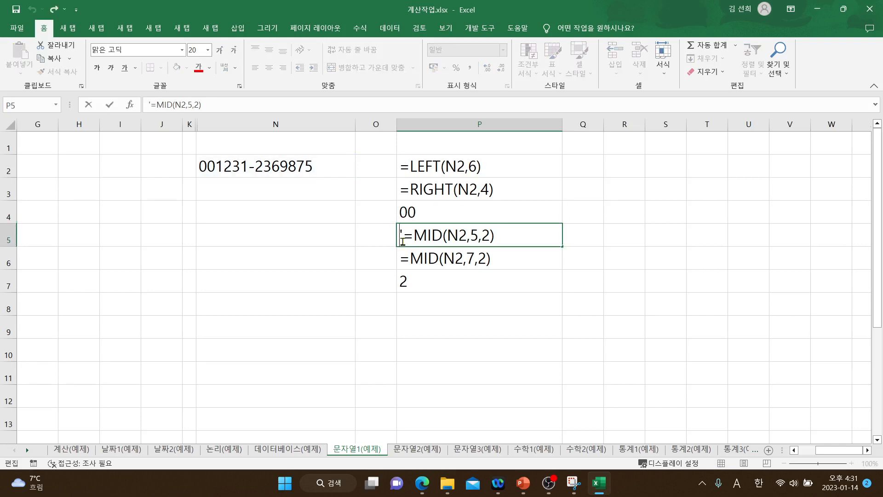
key(BackSpace)
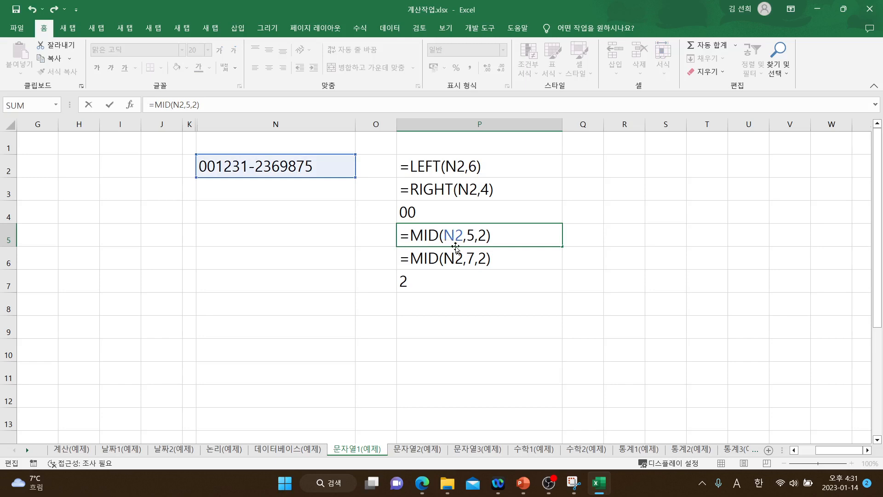
click(466, 237)
key(Delete)
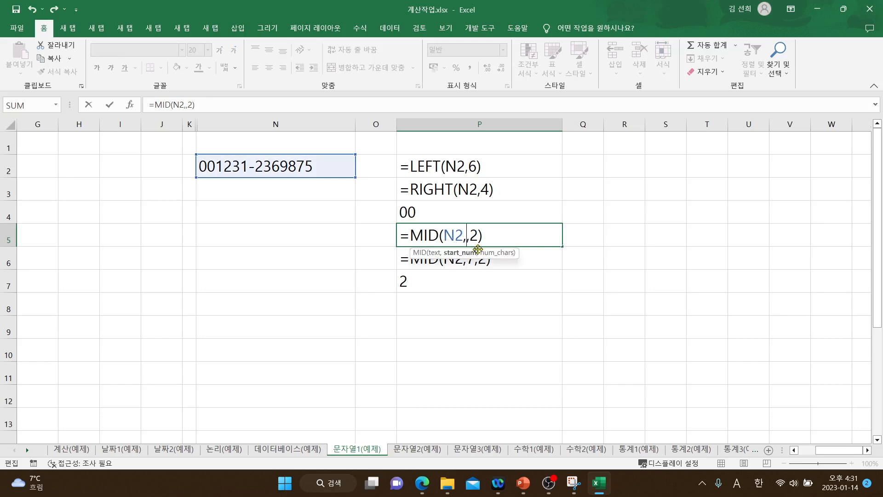
text(3)
key(Return)
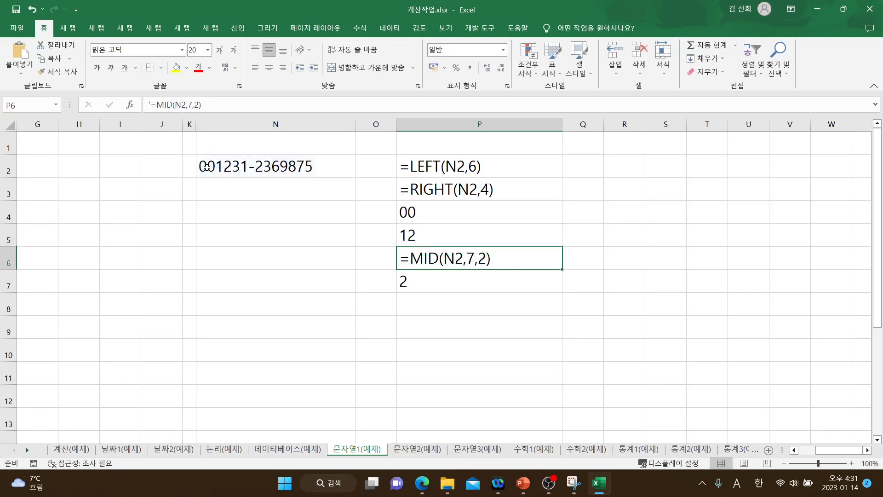
Remove the apostrophe in P6 and set the MID start position to 5, giving =MID(N2,5,2) for the day digits.
double_click(404, 261)
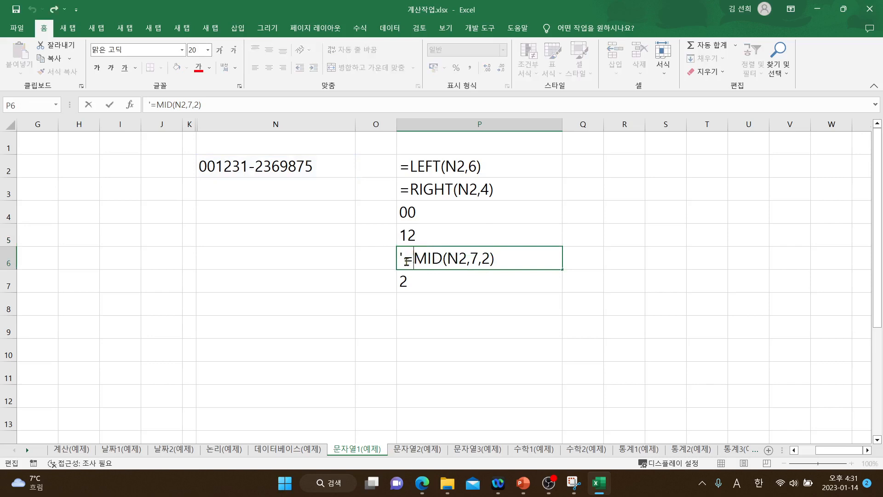
key(BackSpace)
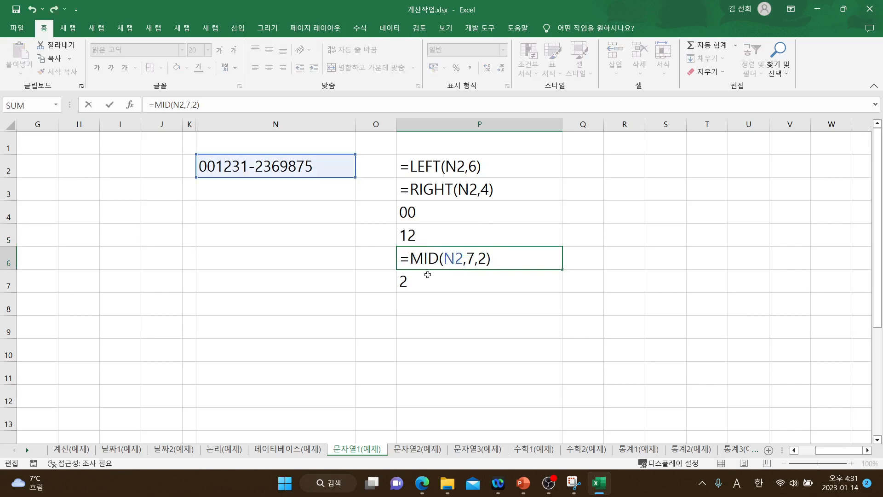
click(476, 258)
key(BackSpace)
text(5)
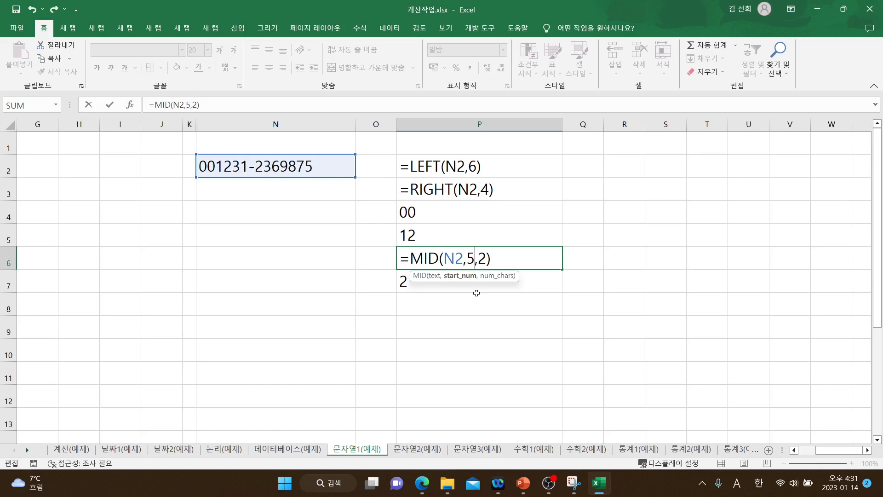
key(Return)
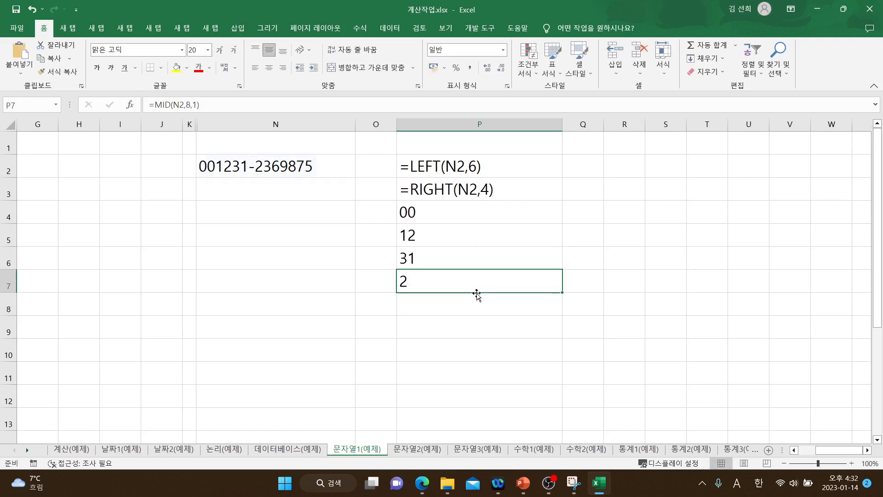
click(466, 254)
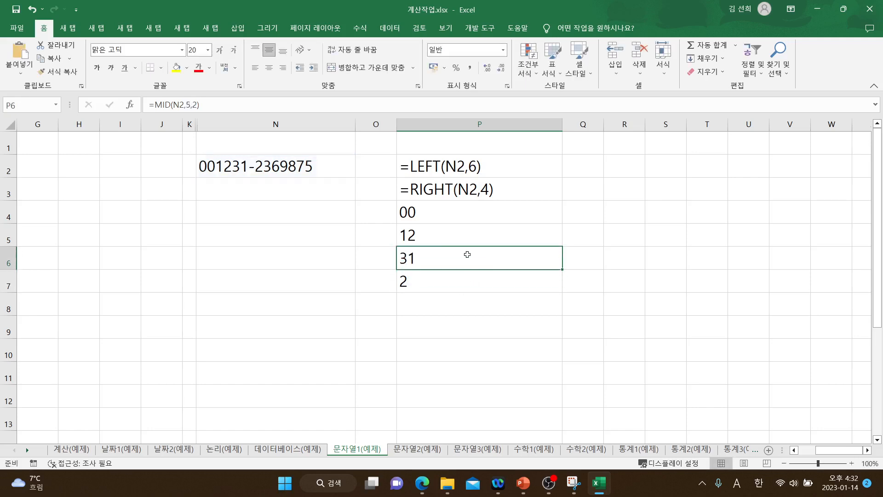
Prefix the MID formulas in P4, P5 and P6 with an apostrophe so they display as text.
double_click(443, 216)
click(401, 213)
text(')
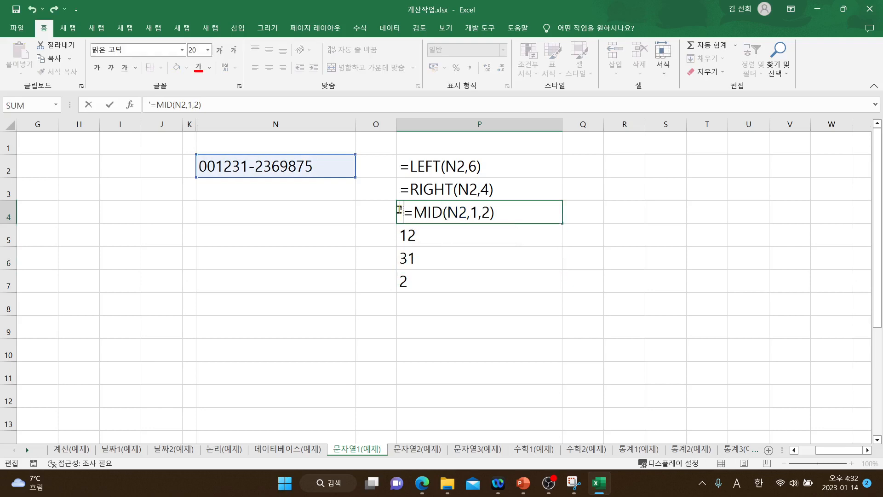
double_click(401, 233)
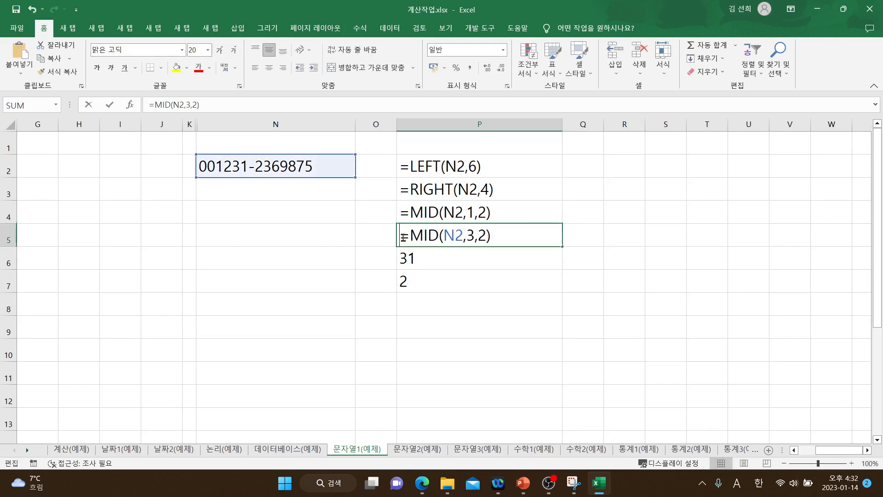
text(')
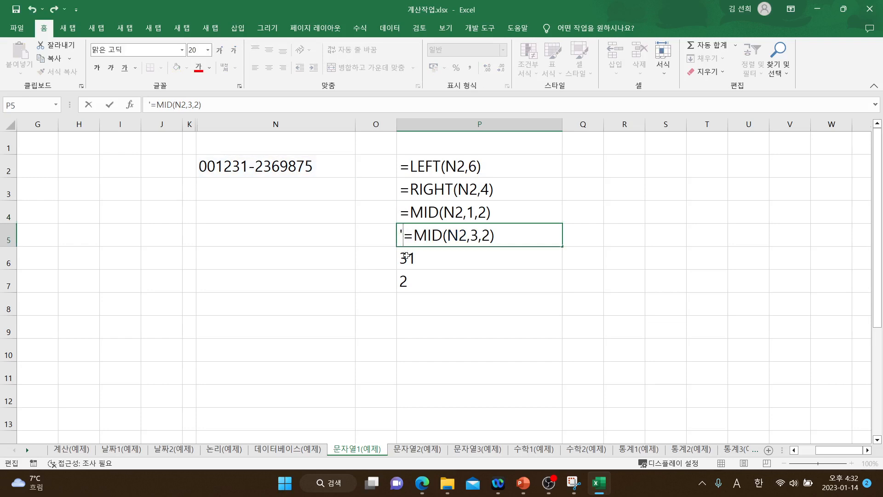
double_click(402, 260)
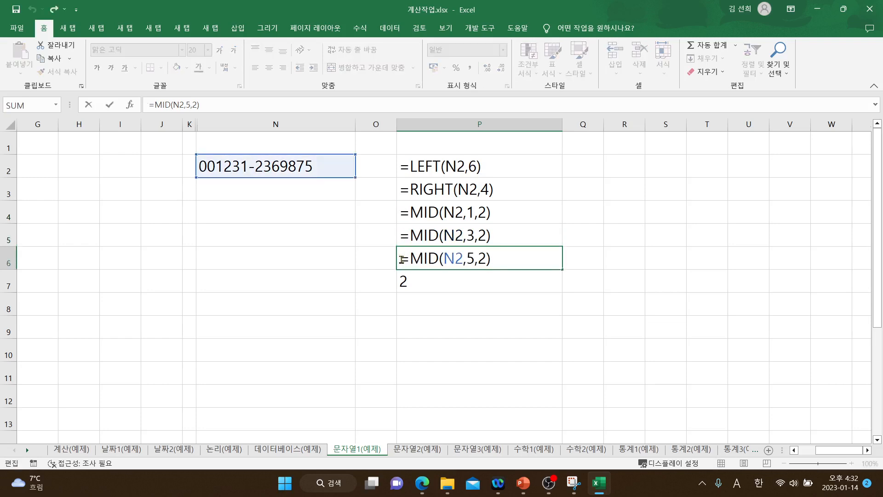
text(')
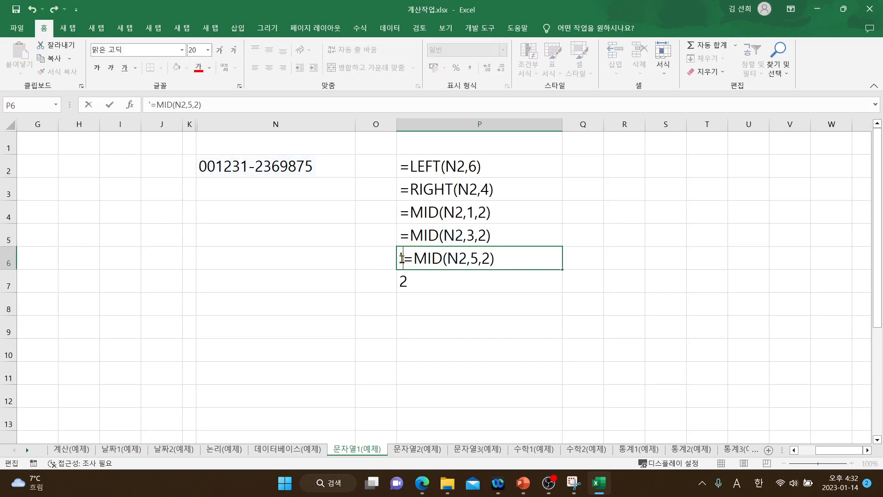
click(423, 281)
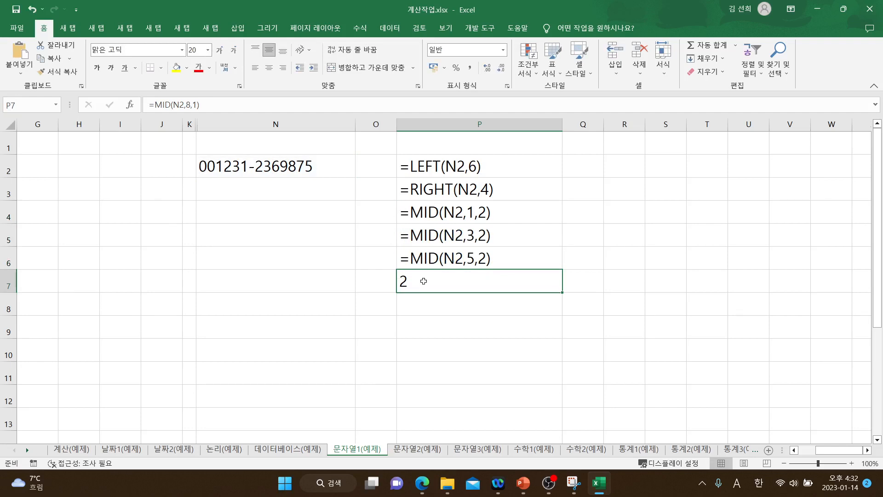
Check the =MID(N2,8,1) formula in P7 against N2 and prefix it with an apostrophe so it displays as text.
double_click(412, 281)
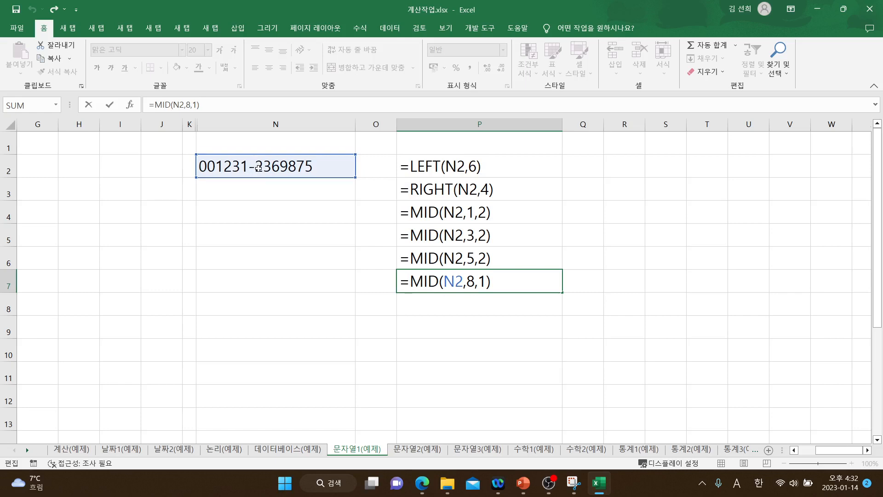
key(Return)
click(489, 274)
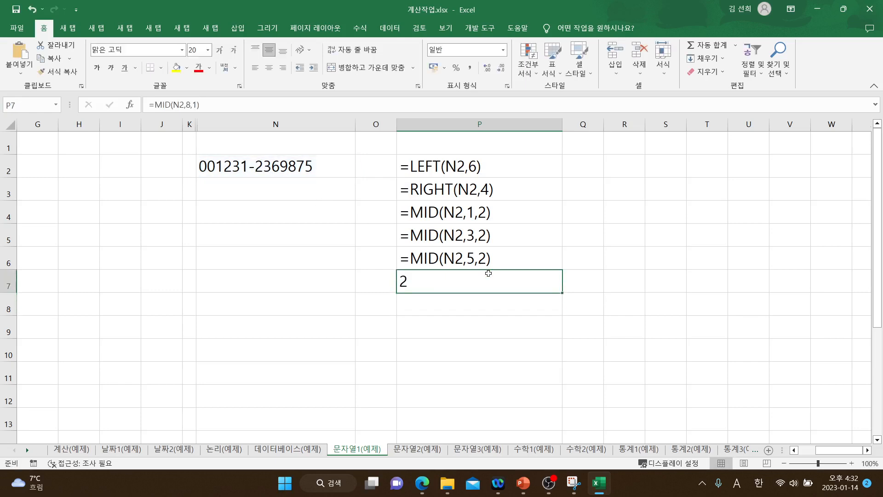
double_click(455, 280)
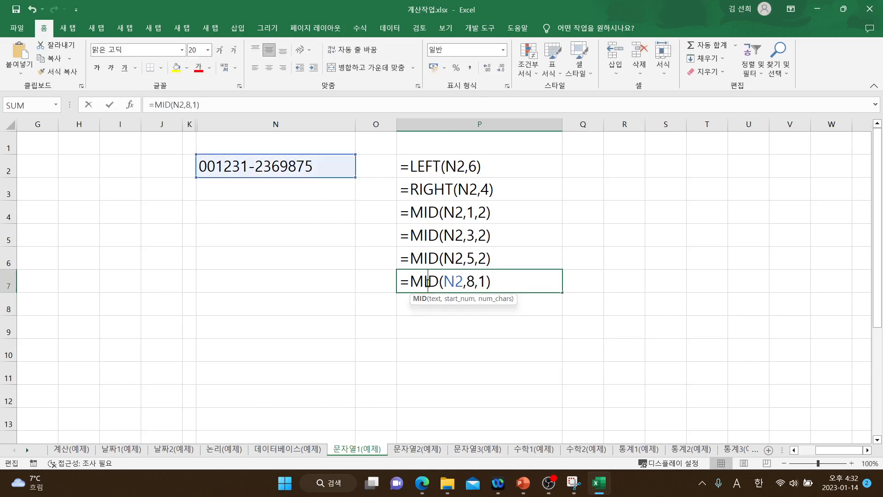
click(400, 279)
text(')
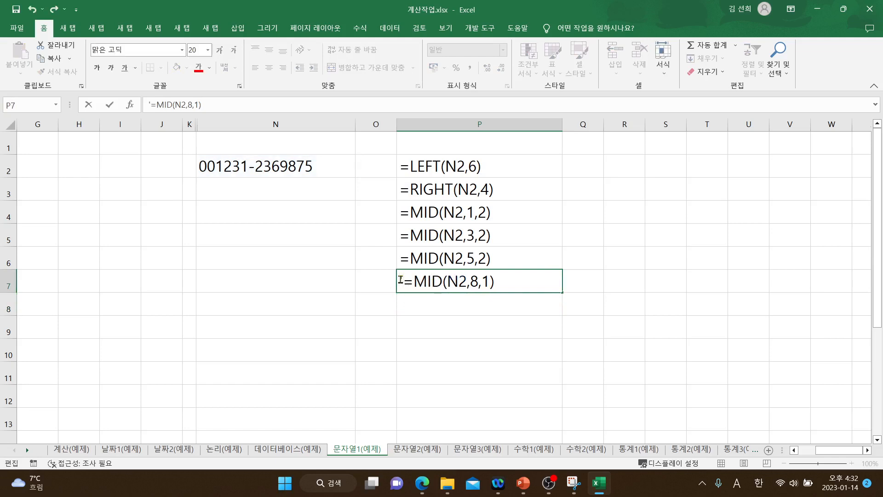
key(Return)
click(472, 280)
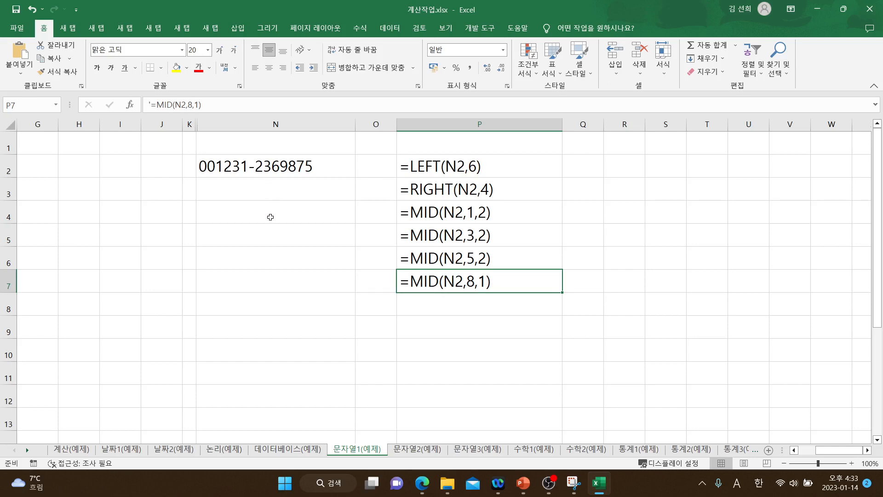
Examine the gender digit of the sample registration number in N2 and the MID formulas in P4 to P7.
double_click(256, 171)
key(shift+Left)
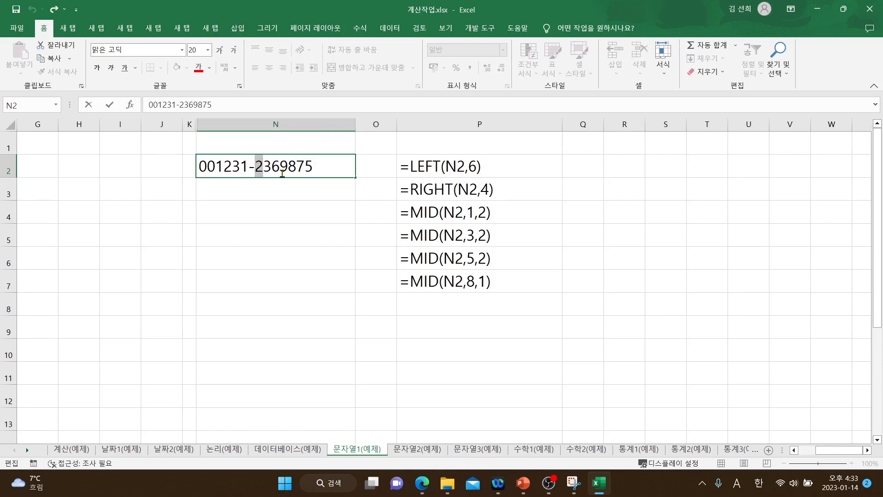
click(311, 167)
key(Return)
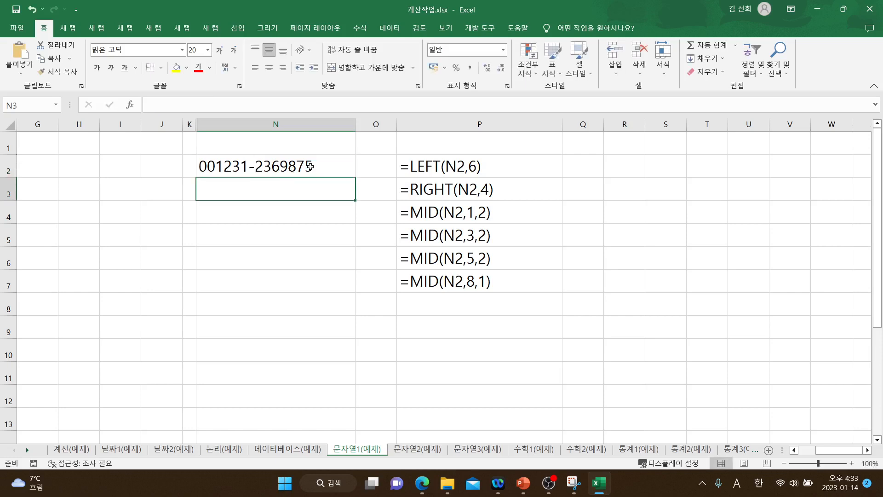
click(310, 167)
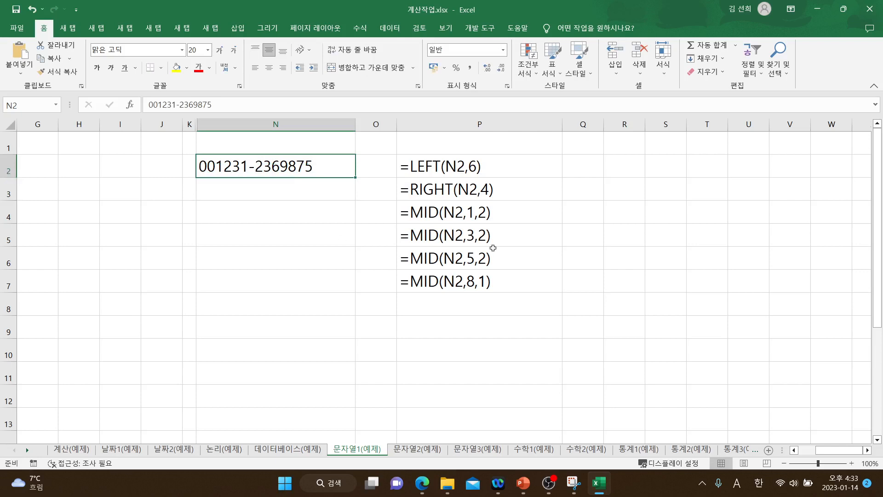
drag(510, 211, 510, 250)
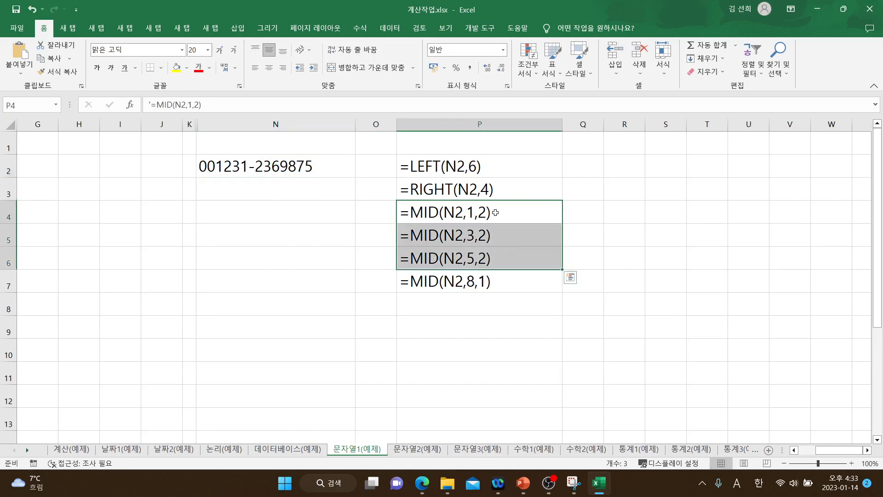
click(499, 241)
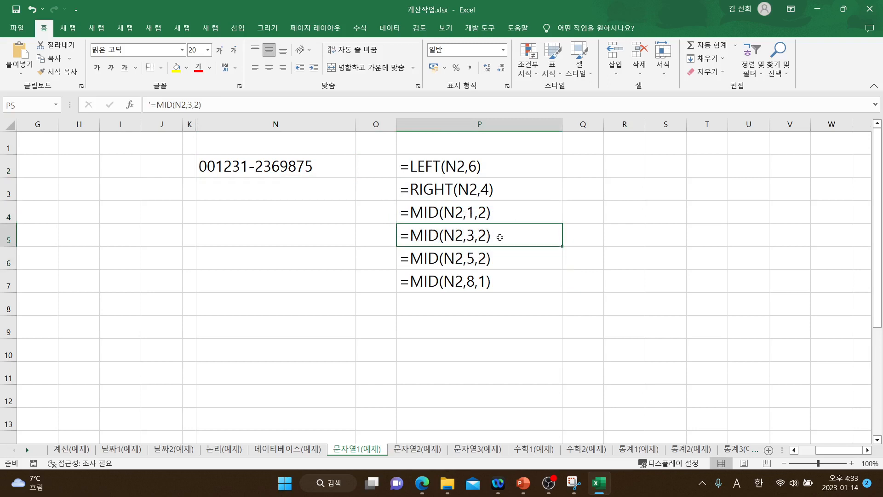
click(499, 260)
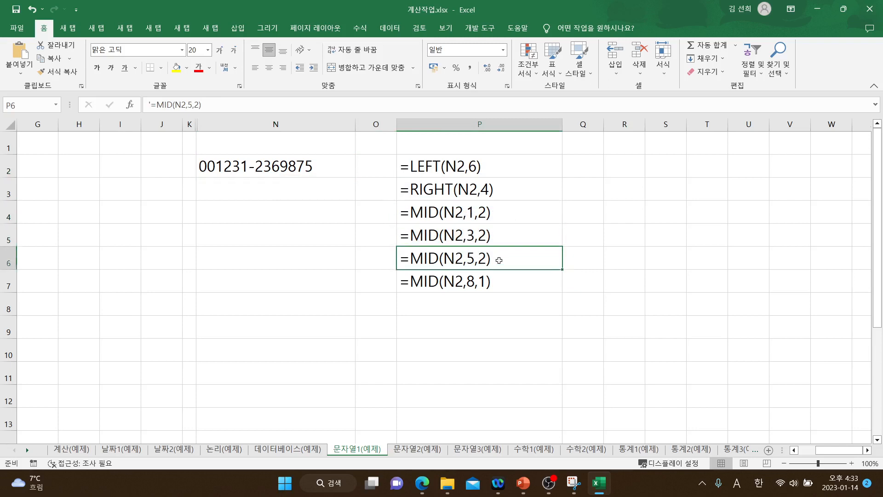
click(501, 284)
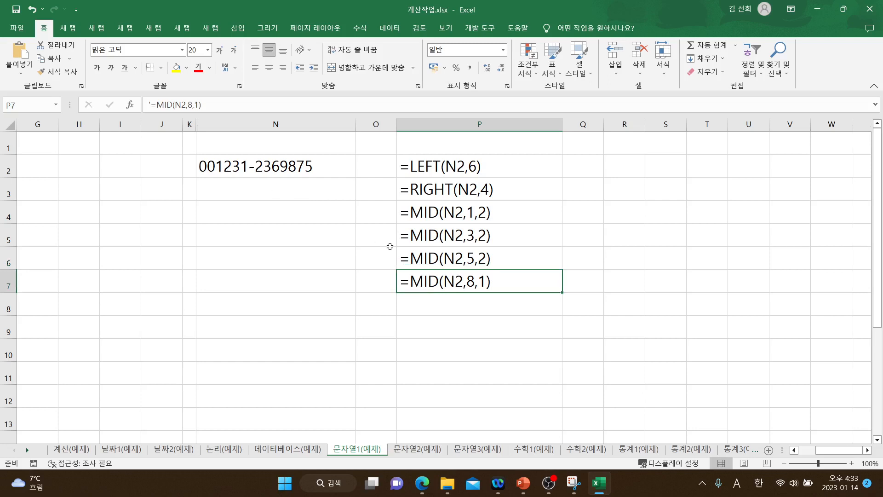
Enter the formula =TRIM("ABCD CDFE") in P8, with a long run of spaces between the two words.
click(473, 305)
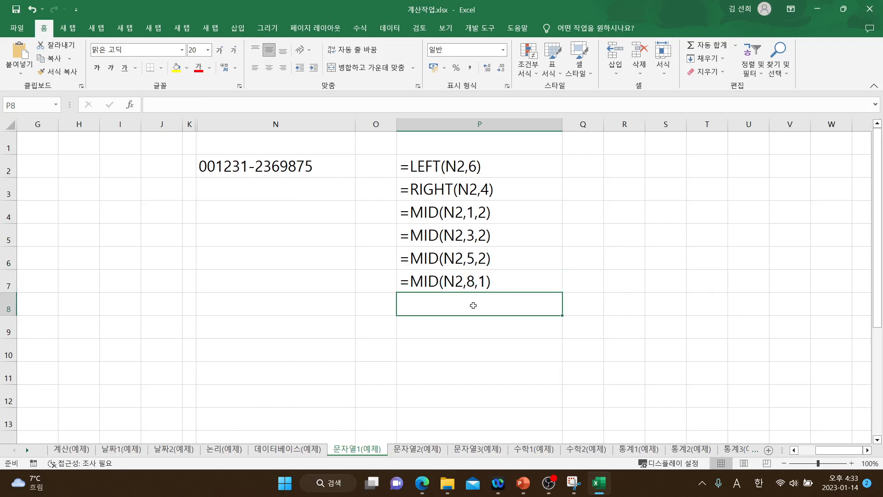
text(=)
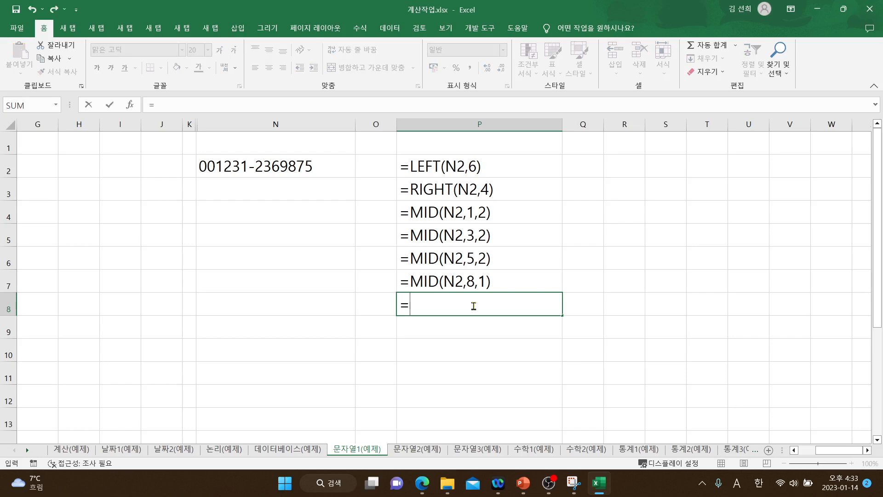
key(Tab)
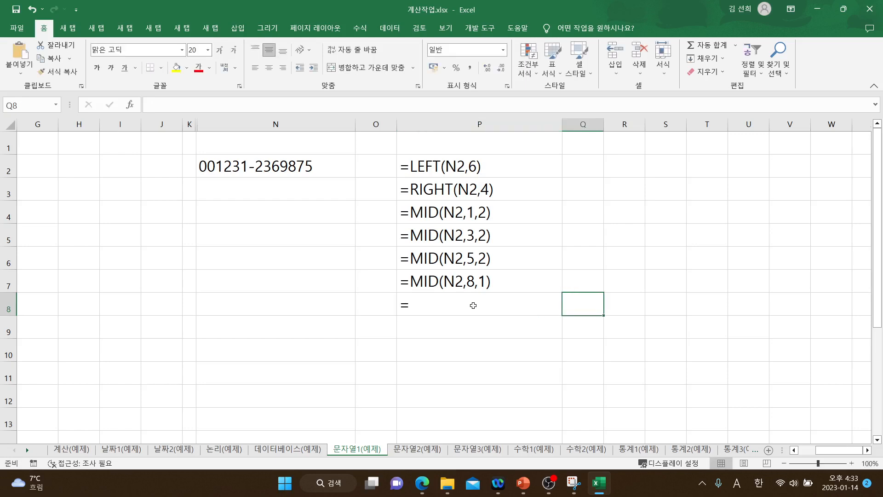
double_click(473, 306)
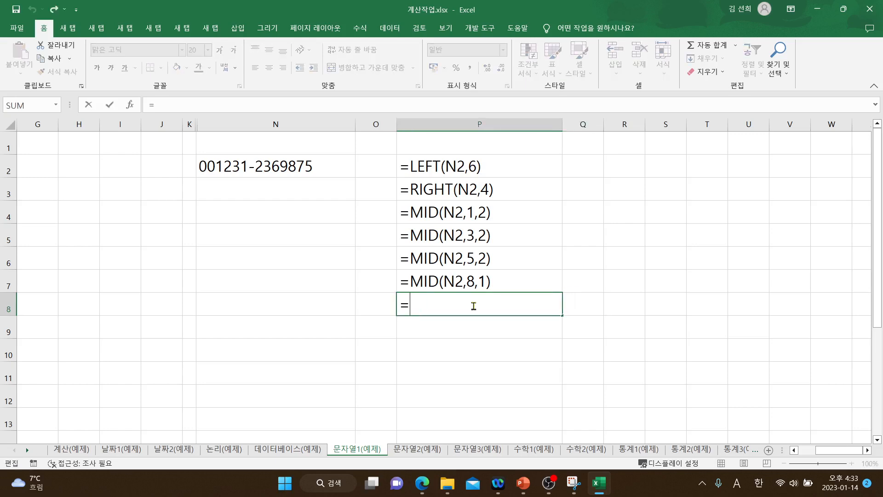
text(T)
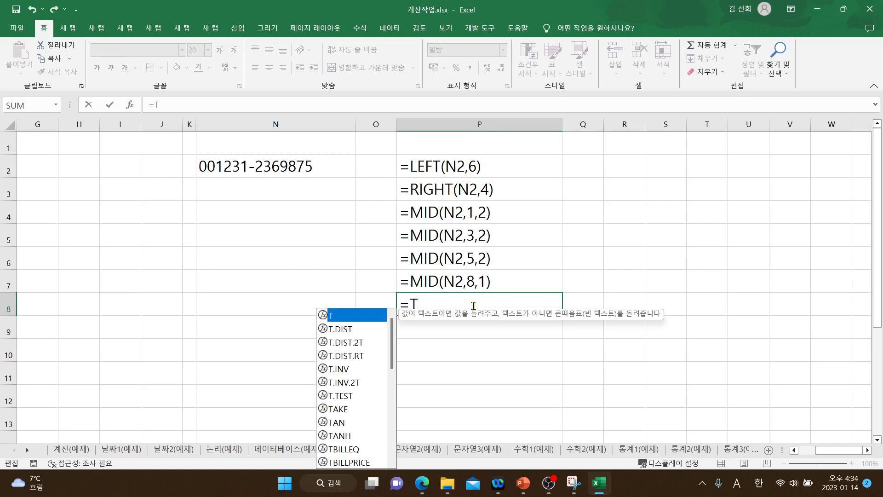
text(RIM)
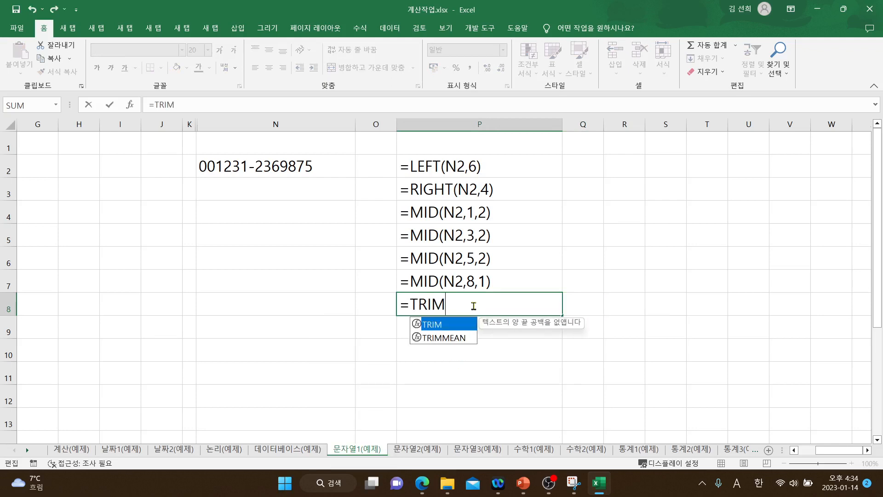
text(()
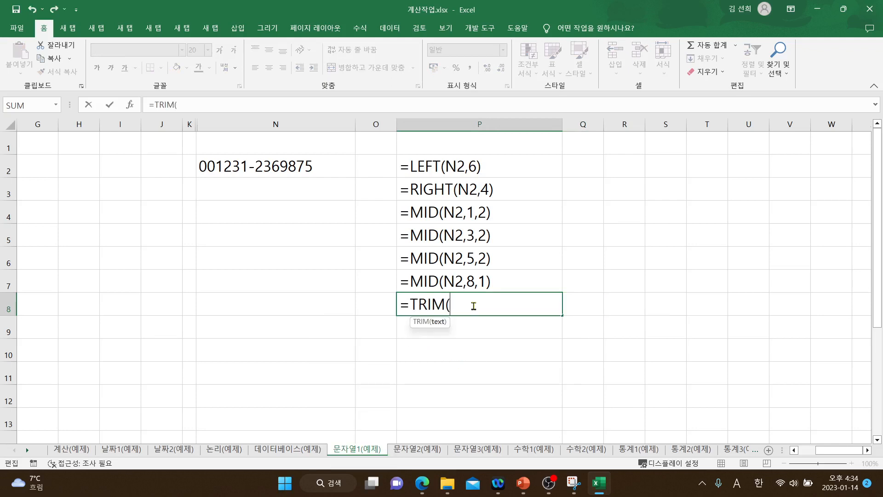
text("ABCD               CDF)
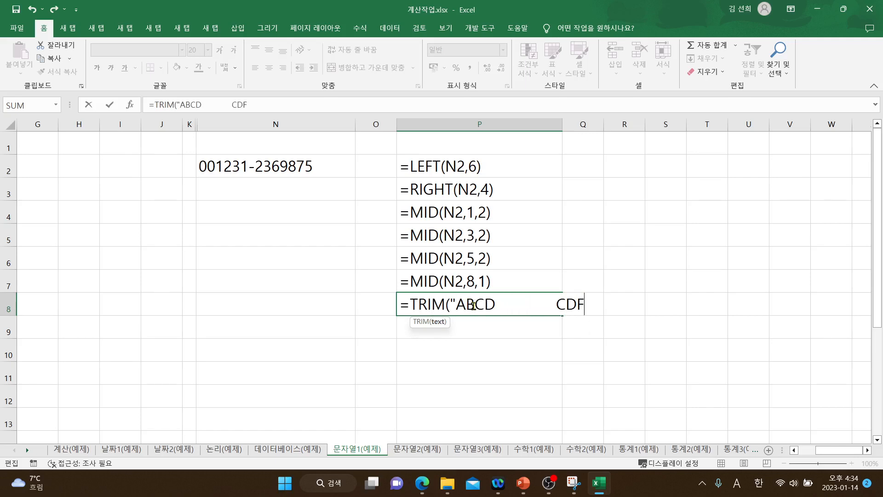
text(E"))
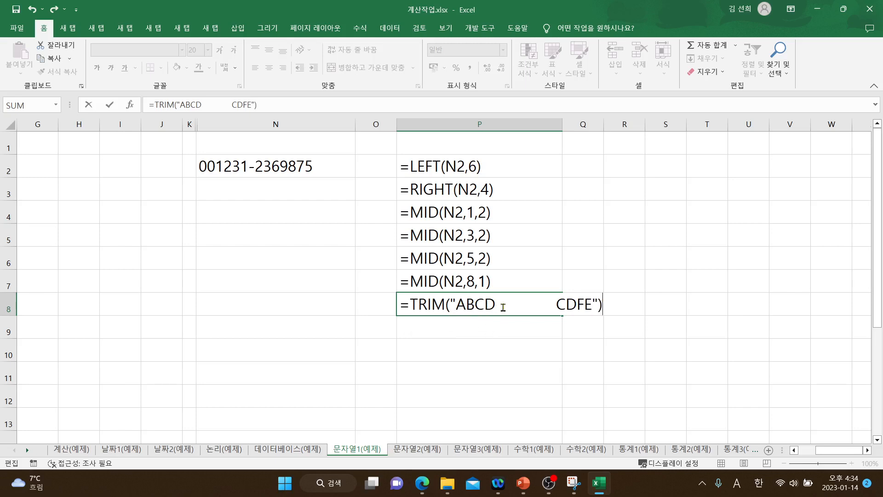
drag(495, 305, 556, 306)
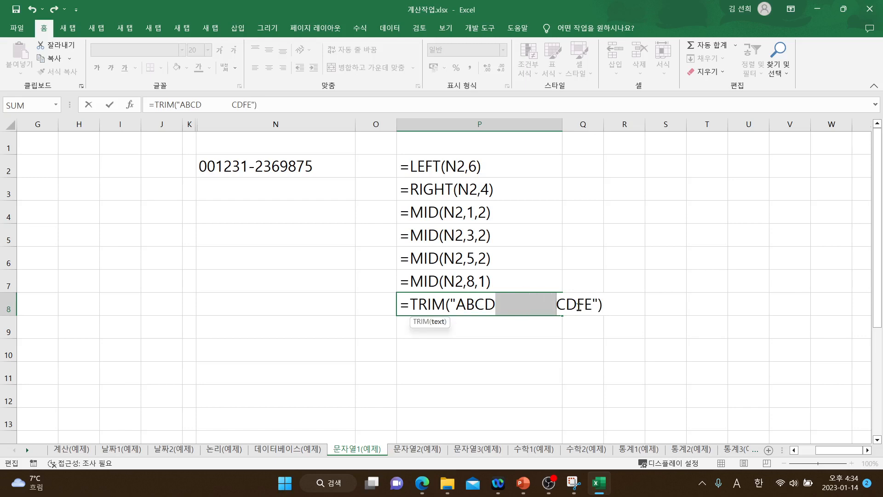
click(602, 306)
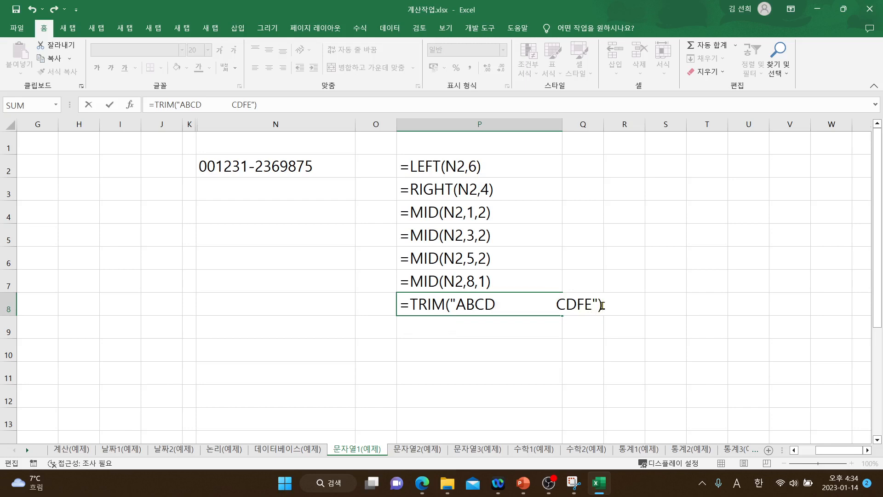
key(Return)
Examine the run of spaces between the two words in P8's TRIM formula and its result.
double_click(464, 310)
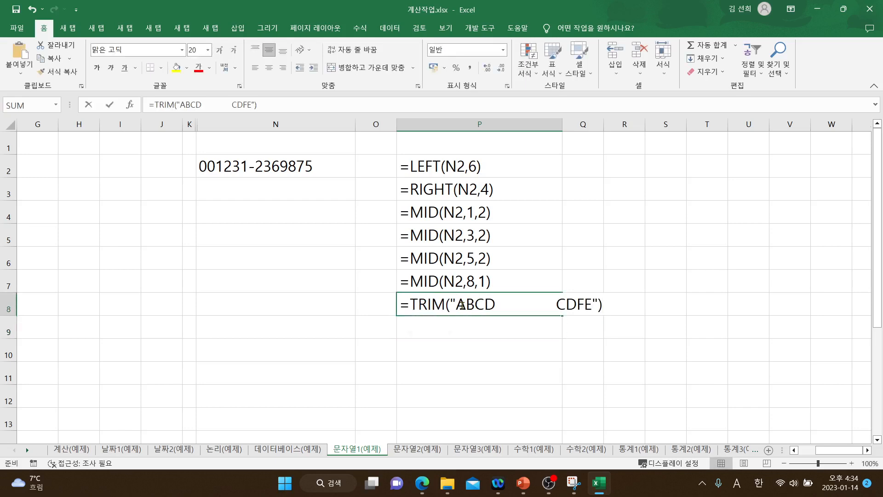
drag(496, 304, 556, 304)
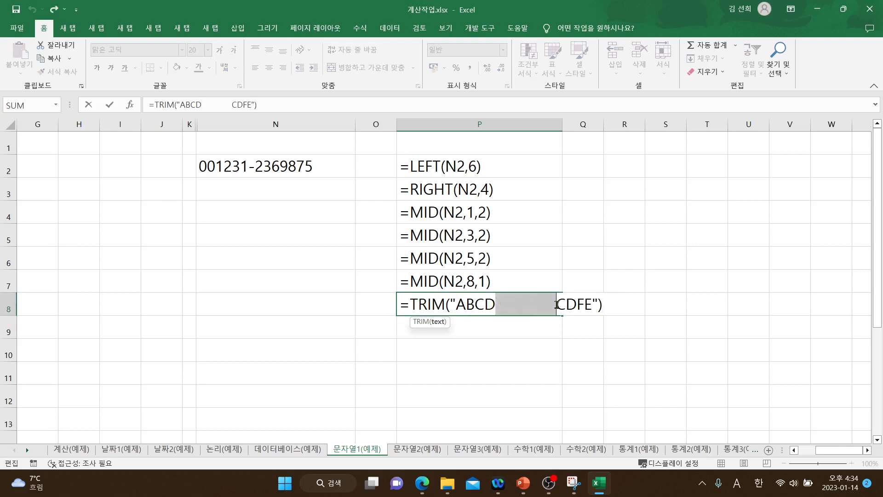
key(Return)
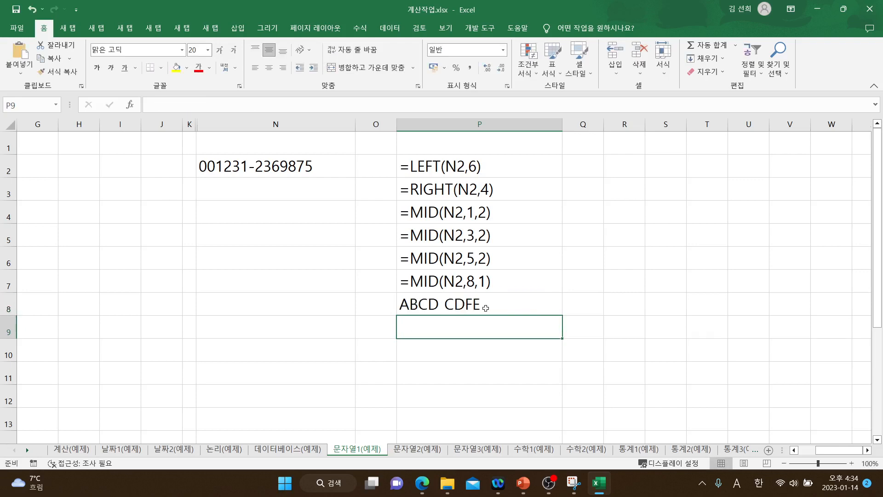
Prefix the TRIM formula in P8 with an apostrophe so it displays as text, and auto-fit column P to its contents.
double_click(400, 305)
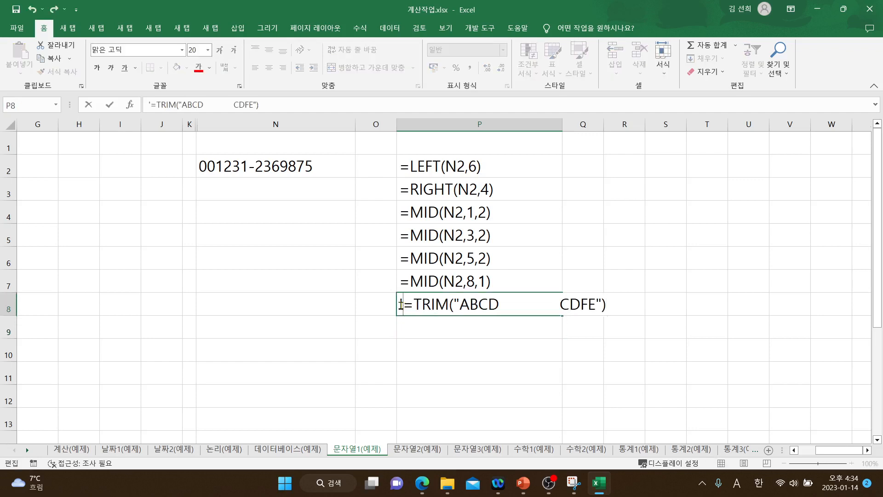
text(')
drag(499, 304, 559, 307)
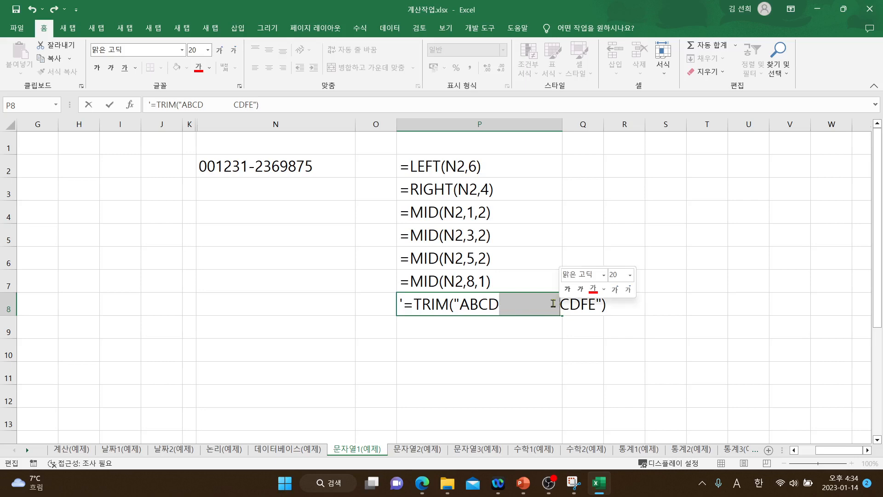
key(Return)
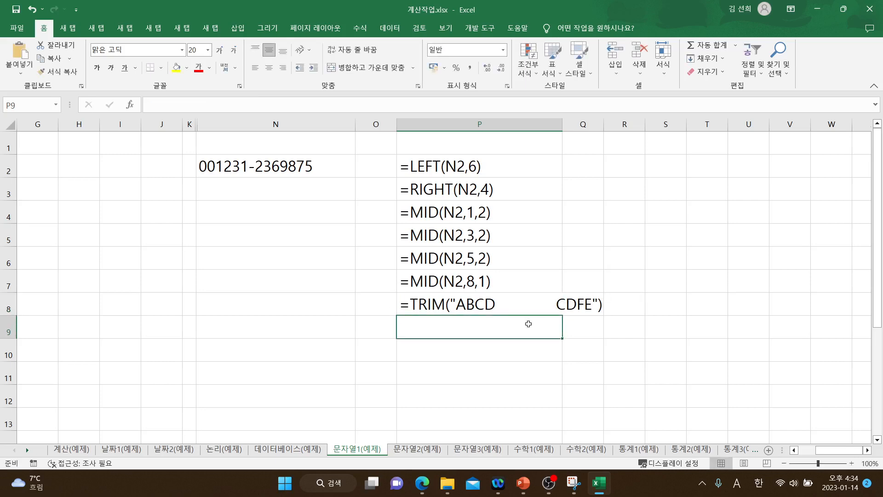
double_click(562, 124)
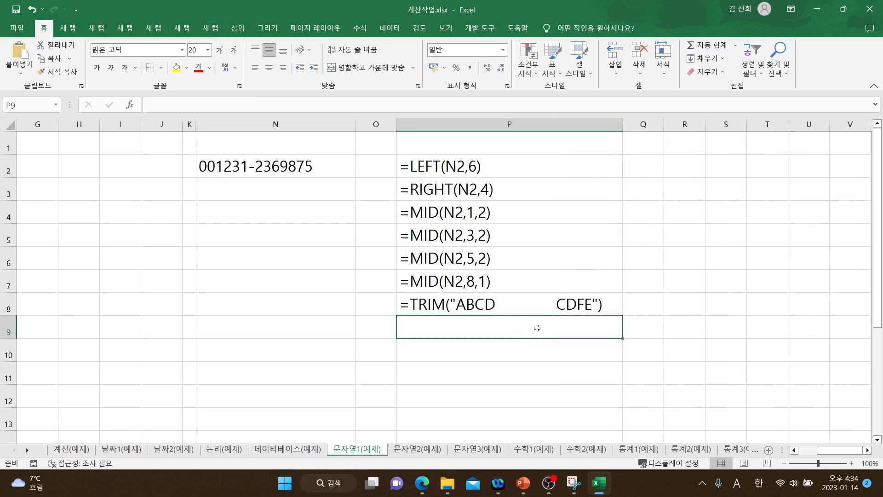
Enter the formula =LOWER("ADFGH") in P9.
text(=L)
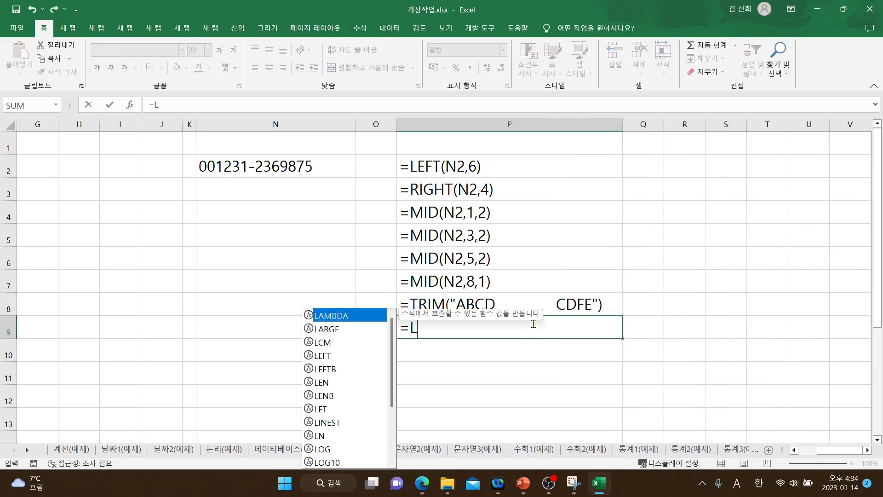
text(OWER()
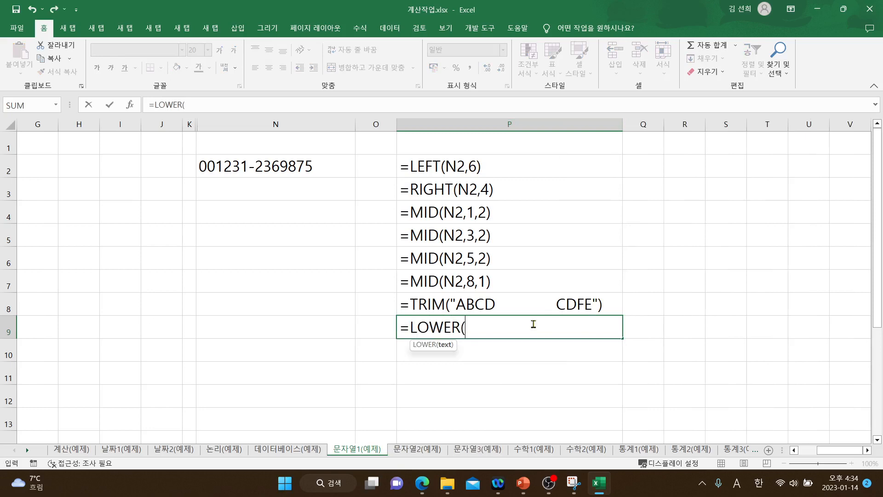
text("ADFGH"))
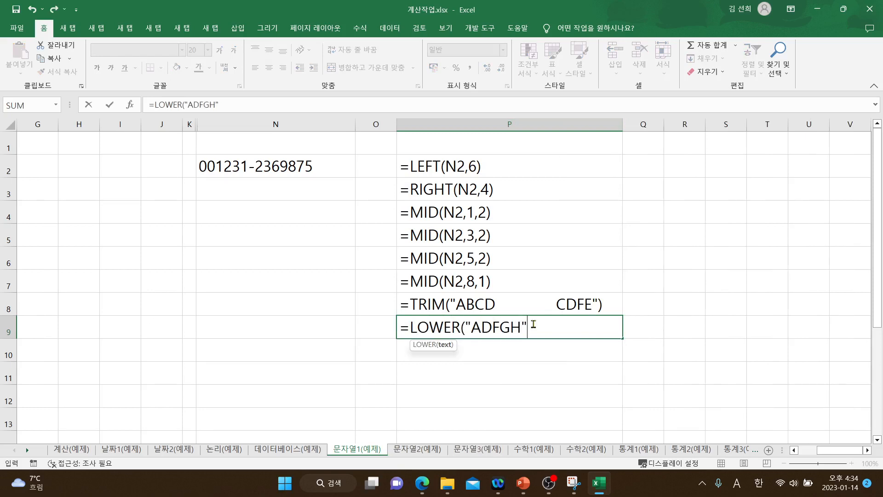
key(Return)
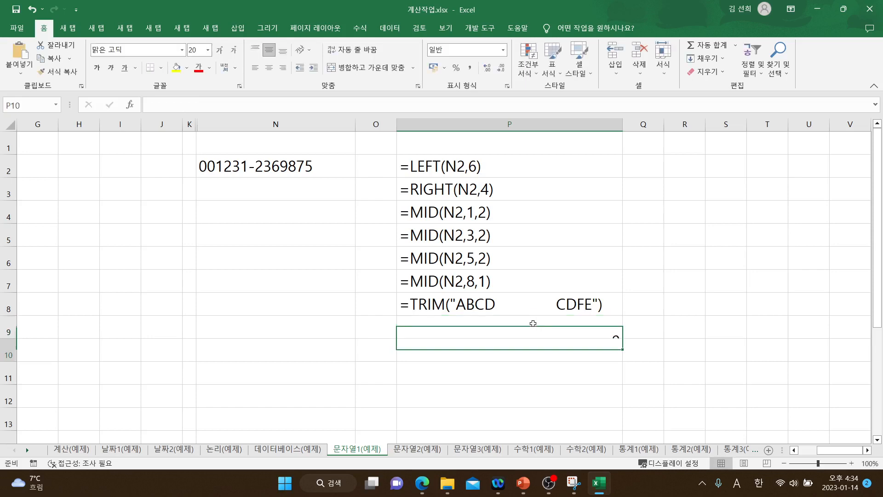
Prefix the LOWER formula in P9 with an apostrophe so it displays as text.
double_click(504, 327)
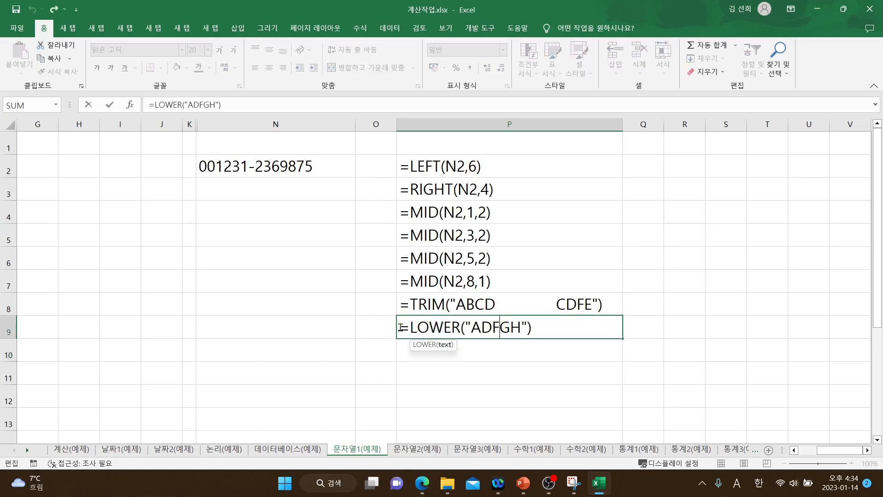
click(401, 327)
text(')
key(Return)
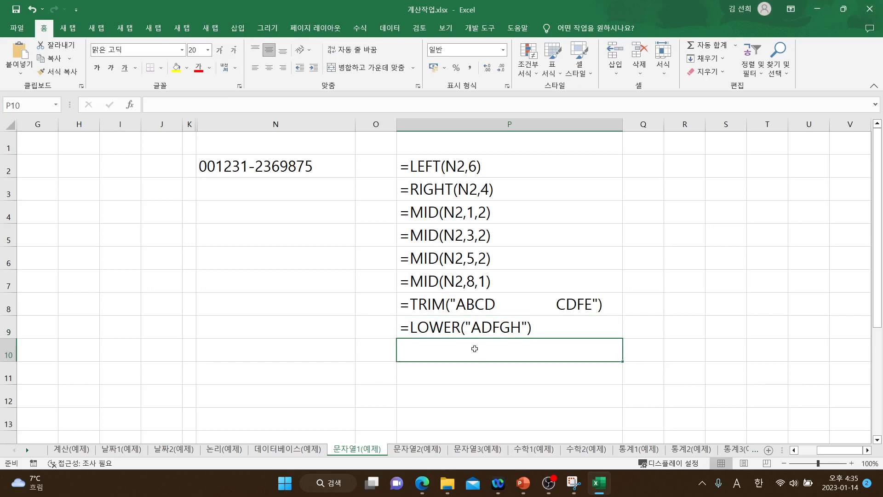
Enter the formula =UPPER("asdfg") in P10.
text(=UP)
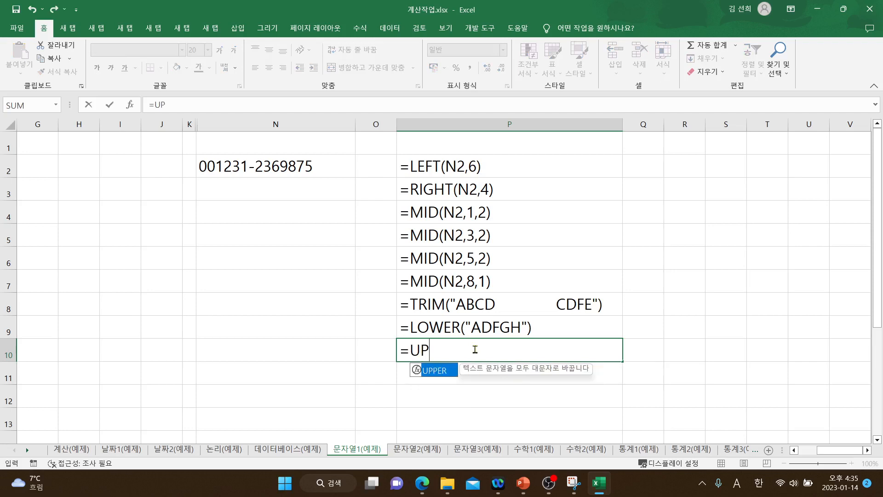
text(PER("a)
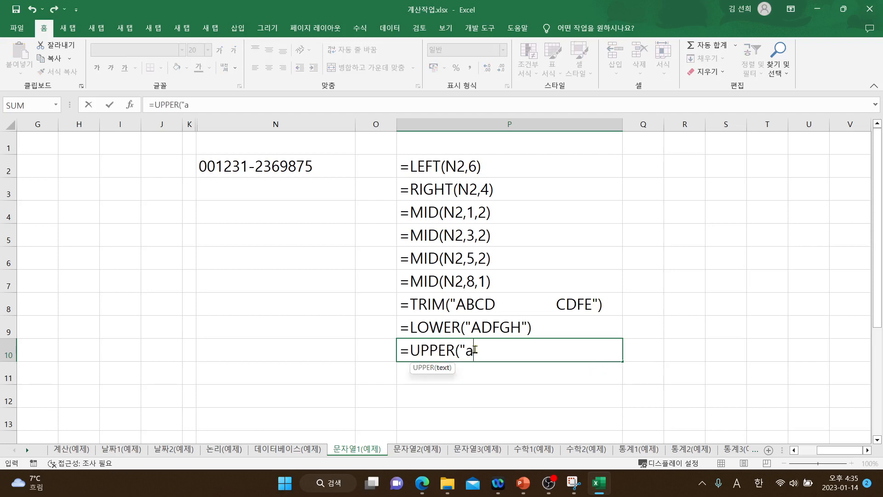
text(sdfg"))
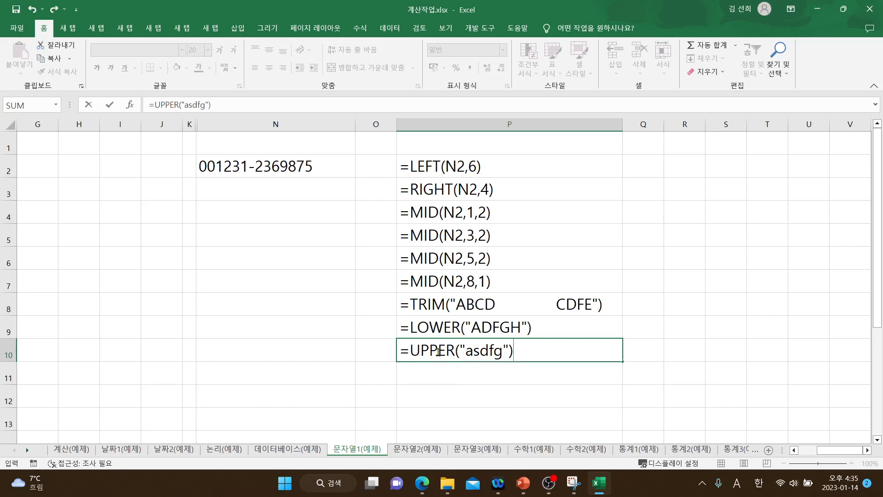
key(Return)
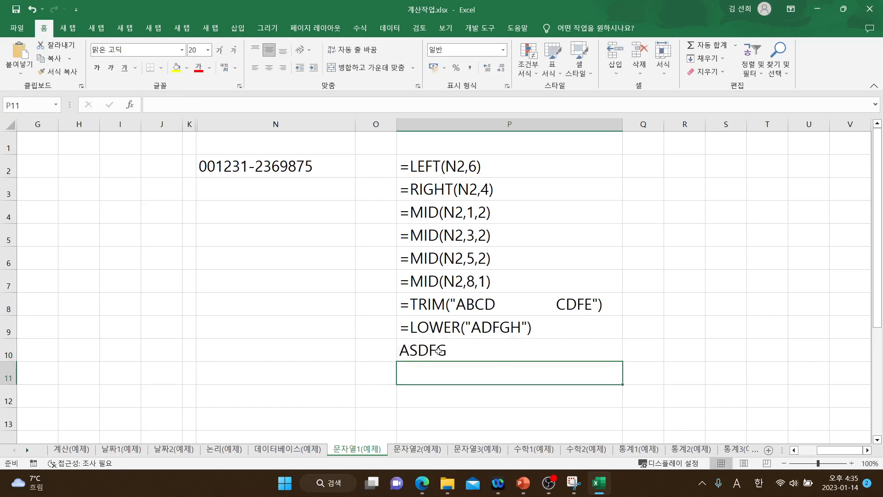
Prefix the UPPER formula in P10 with an apostrophe so it displays as text.
double_click(450, 350)
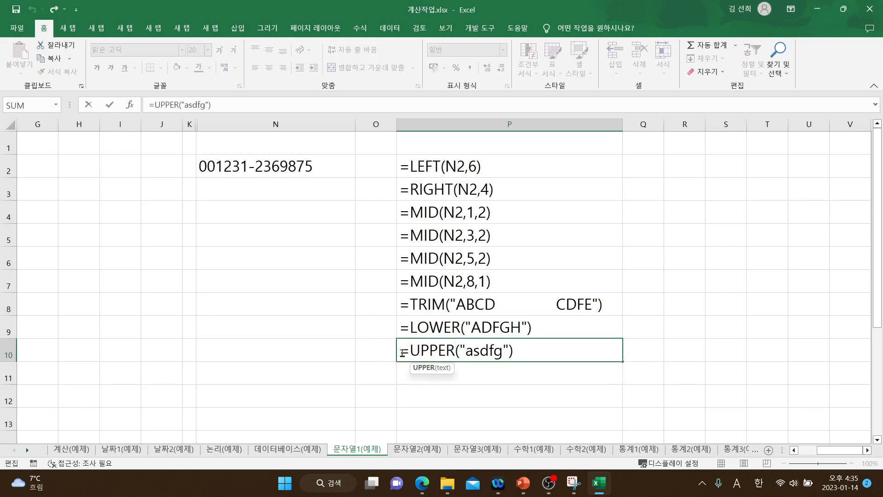
click(403, 353)
text(')
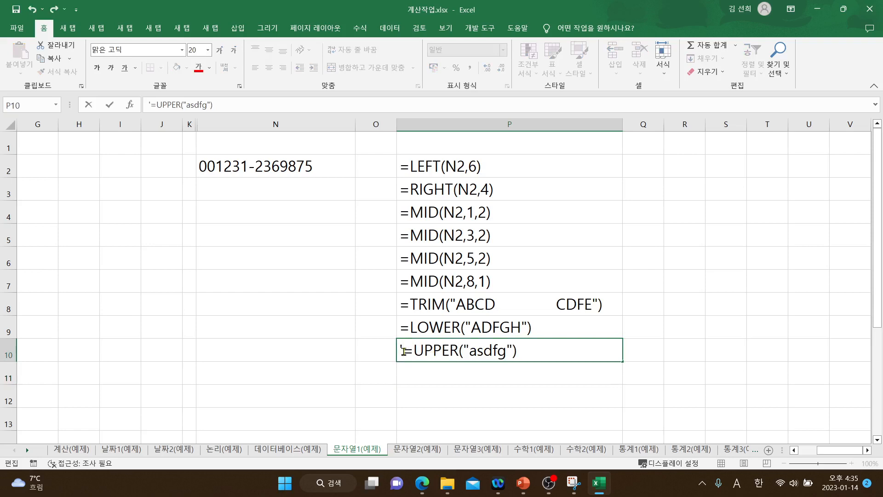
key(Return)
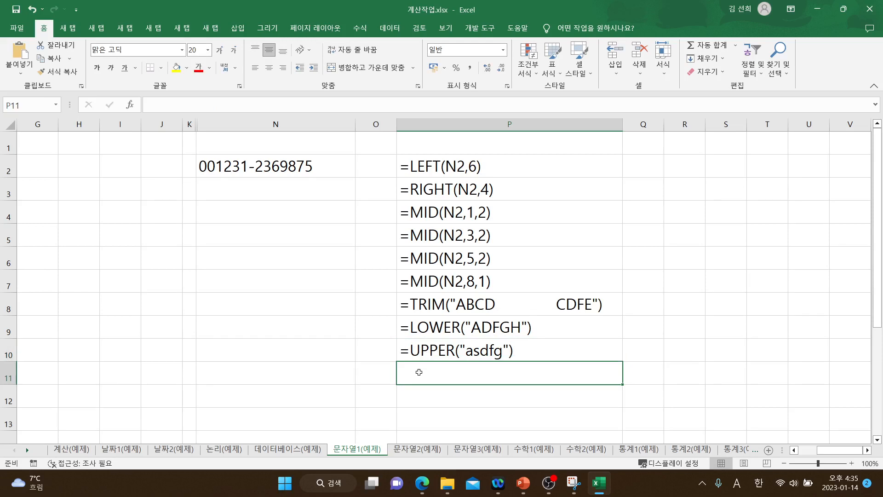
Enter the formula =PROPER("apple king hanna") in P11.
text(=)
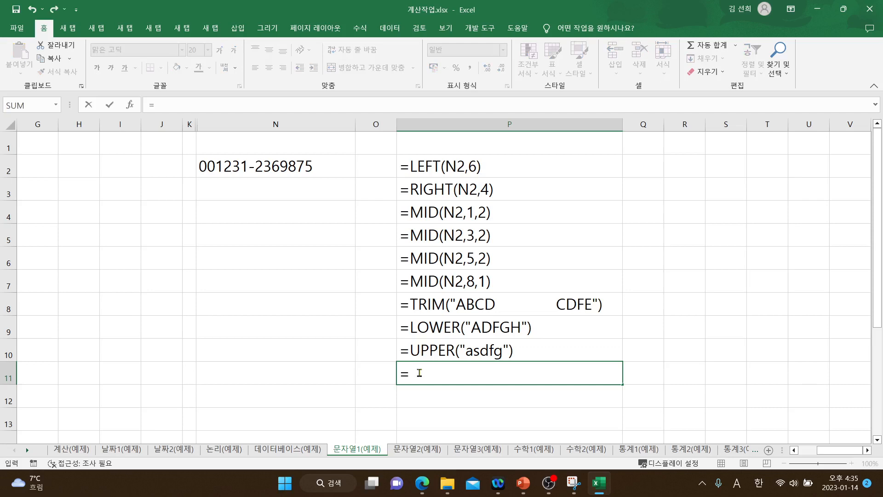
text(PRO)
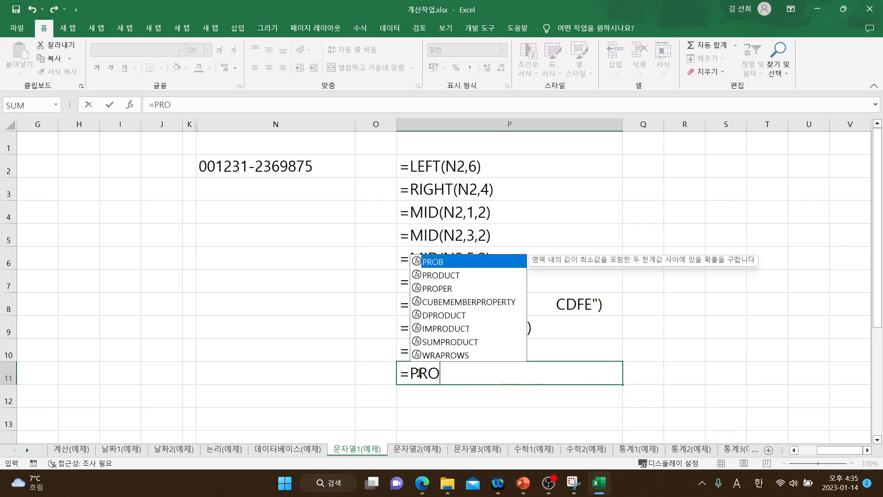
text(PER(")
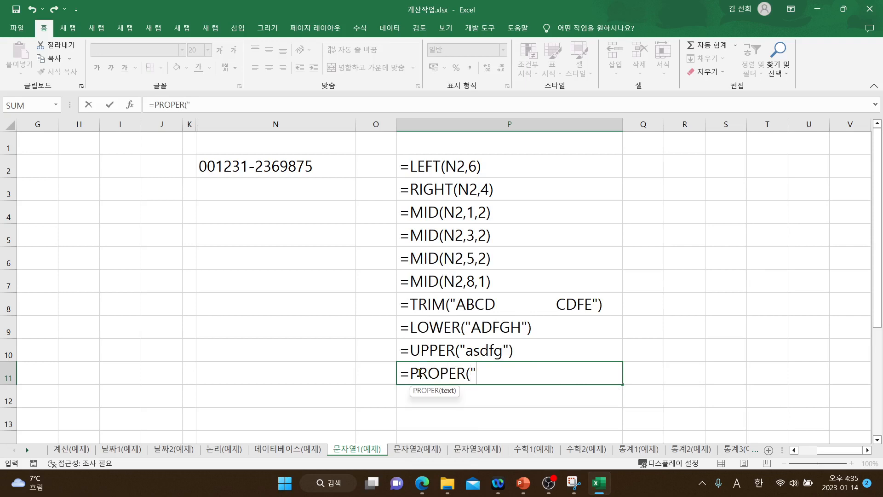
text(apple )
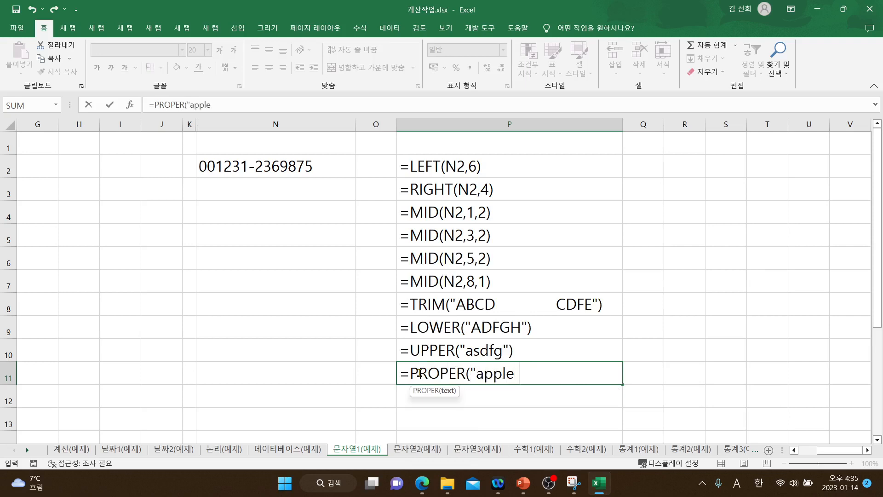
text(king hanna)
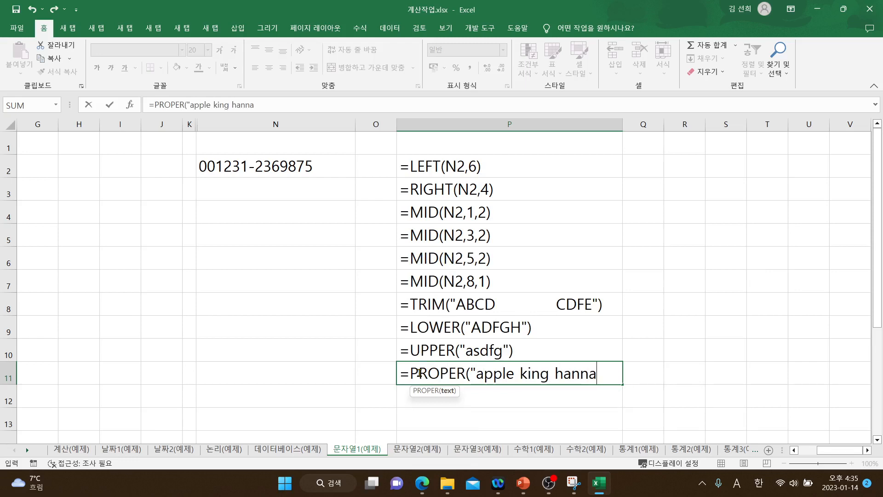
text("))
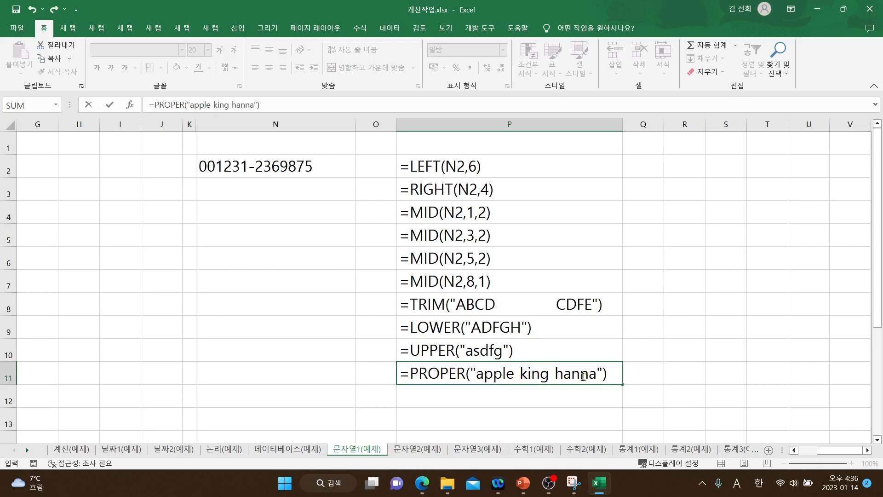
key(Return)
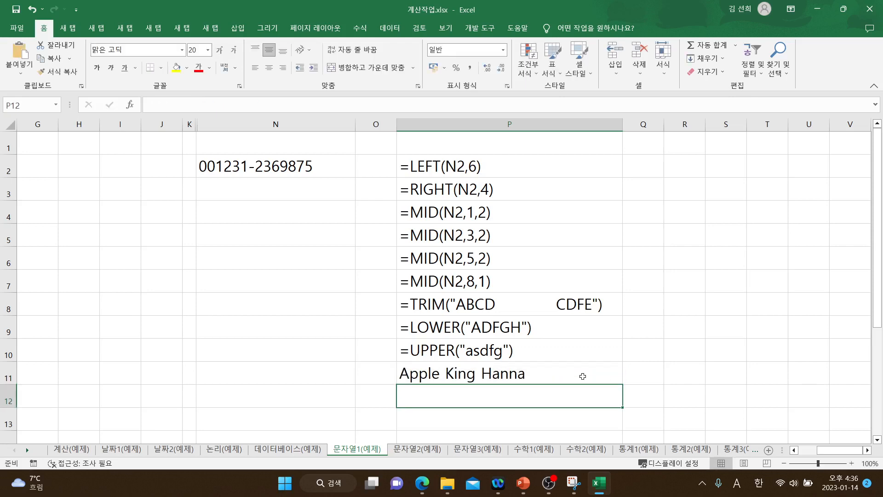
Prefix the PROPER formula in P11 with an apostrophe so it displays as text.
double_click(404, 373)
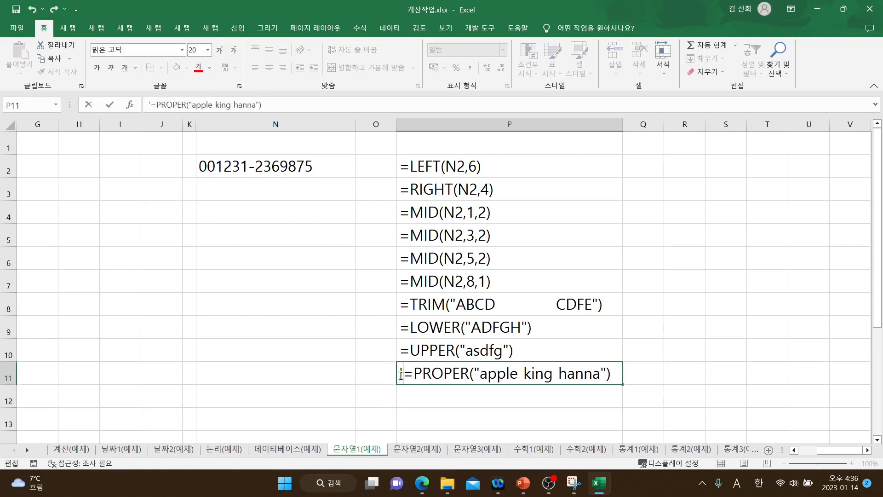
text(')
key(Return)
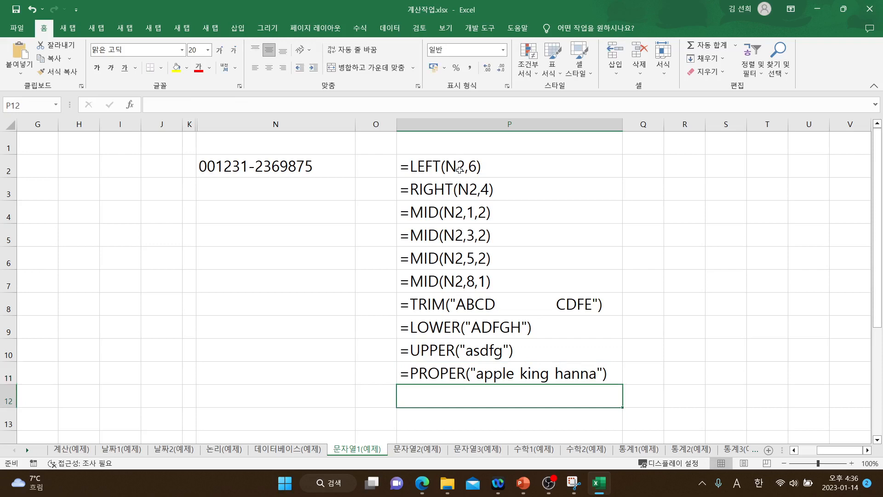
Review the LEFT, RIGHT, MID and TRIM formulas in P2 to P8 and switch to PowerPoint.
drag(459, 170, 459, 194)
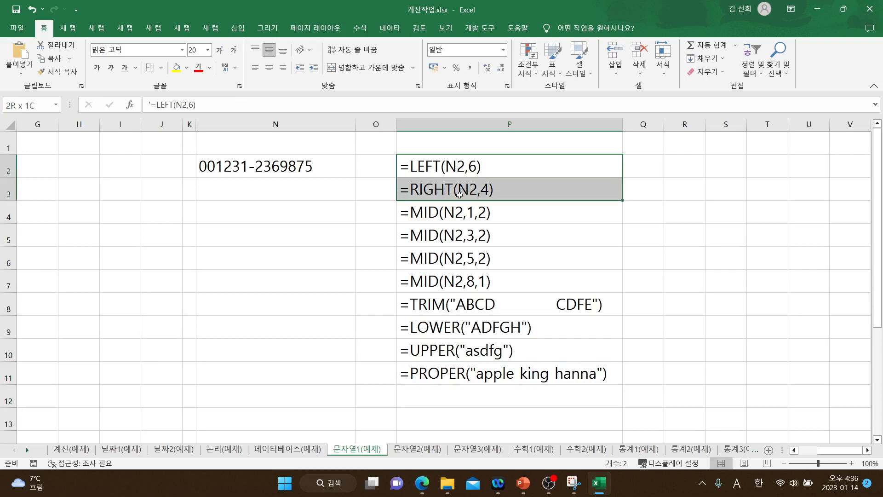
click(464, 171)
click(495, 190)
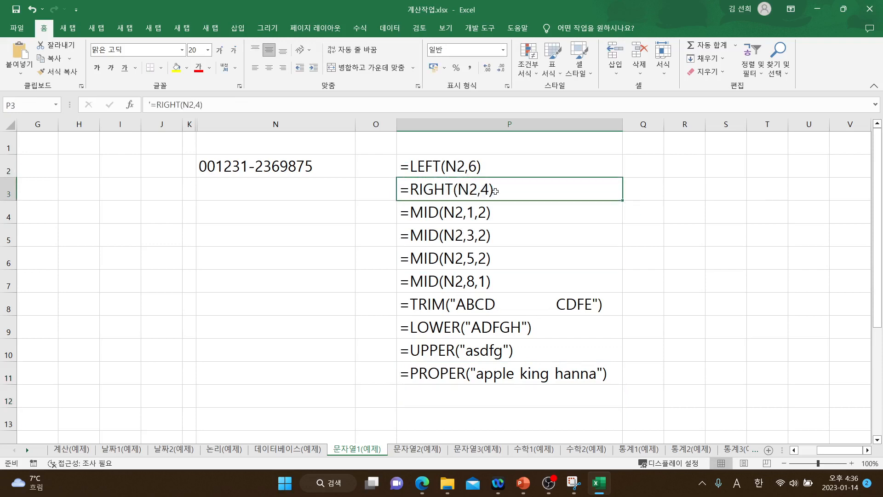
drag(508, 213, 508, 277)
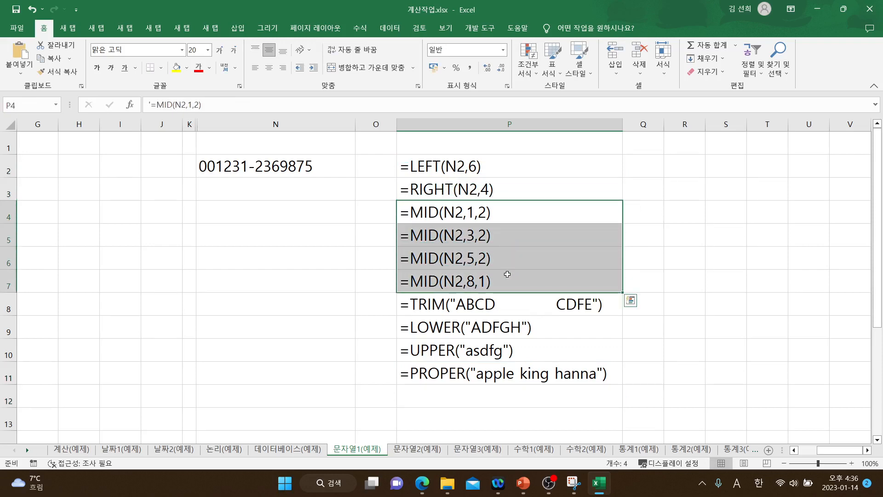
click(501, 307)
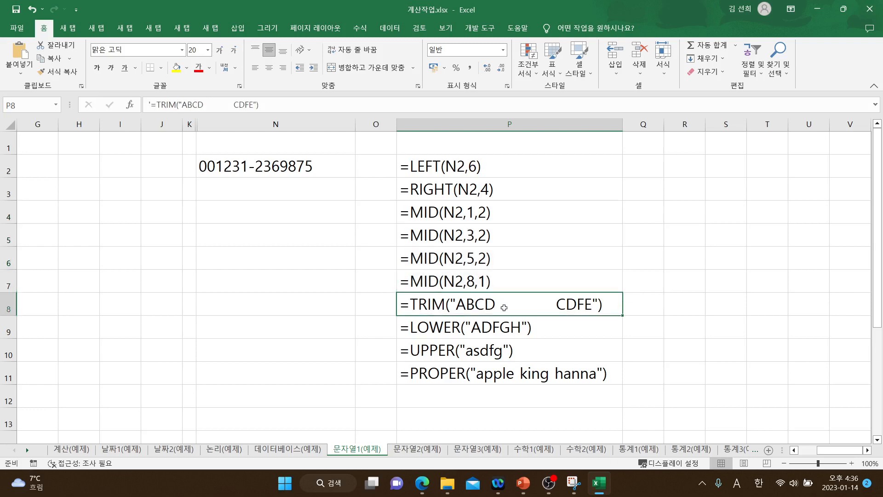
double_click(504, 307)
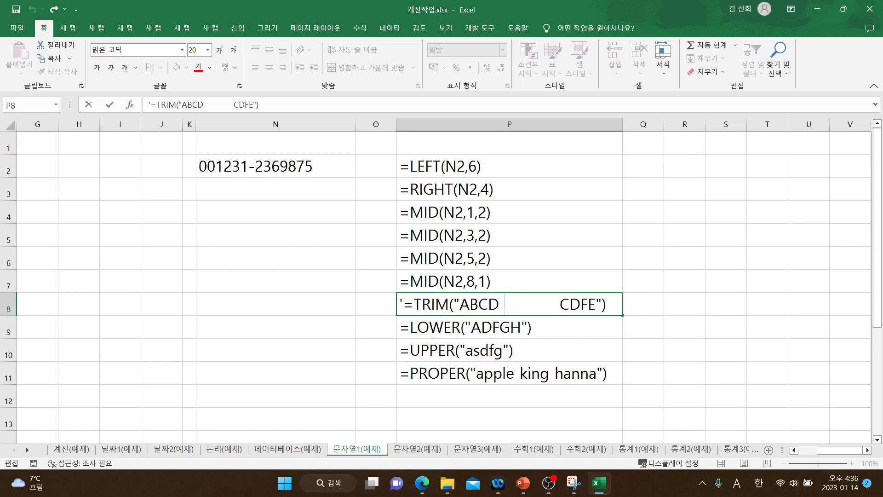
key(alt+Tab)
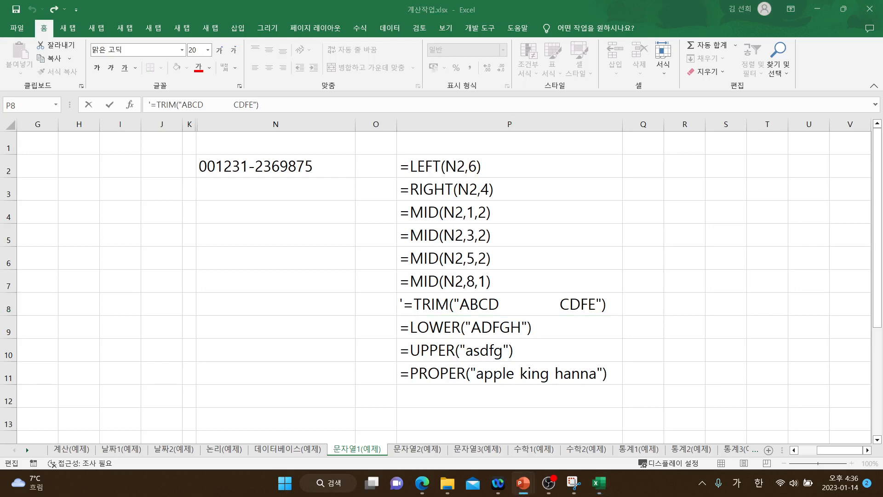
Show the PowerPoint slide with the DATE, IF and YEAR example formulas, and end the slide show to return to Excel.
key(shift+F5)
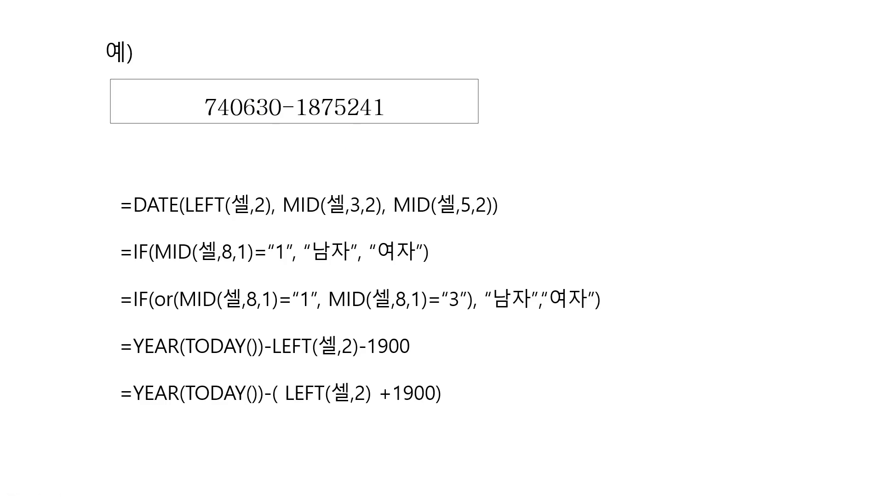
right_click(436, 146)
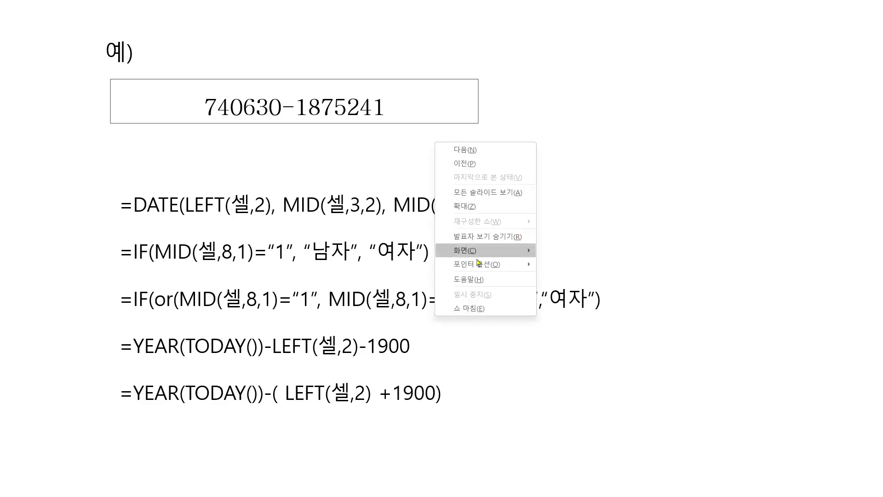
click(479, 309)
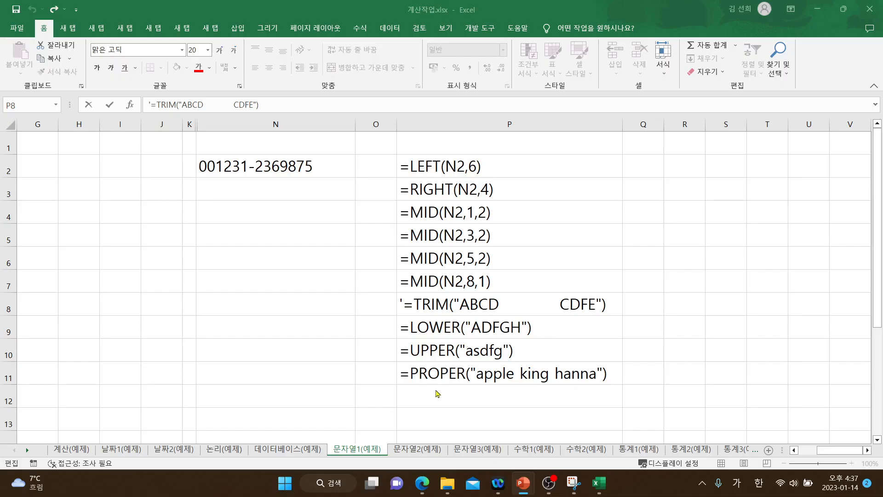
Enter the sample resident registration number from the slide in cell N13.
scroll(437, 394, down, 1)
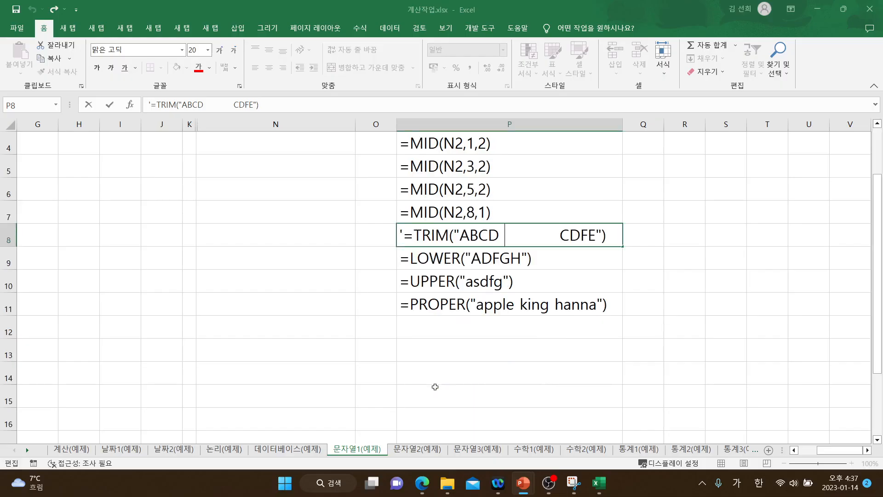
click(285, 349)
scroll(284, 349, down, 1)
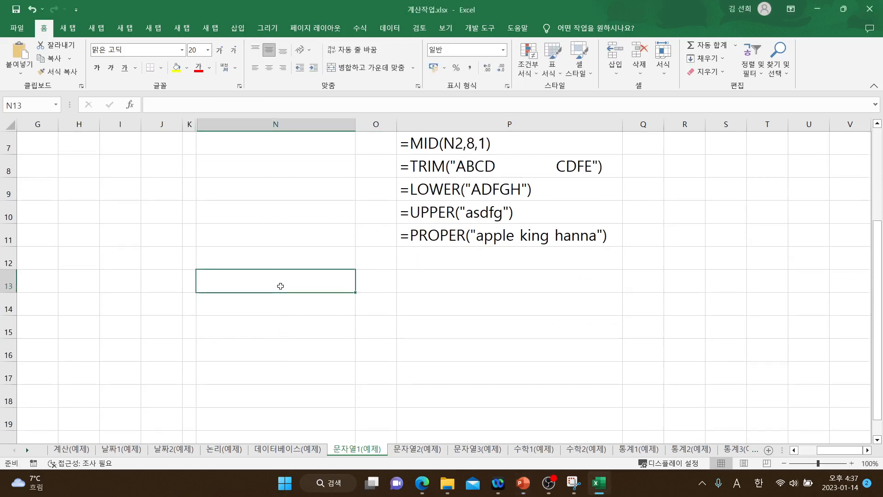
text(74)
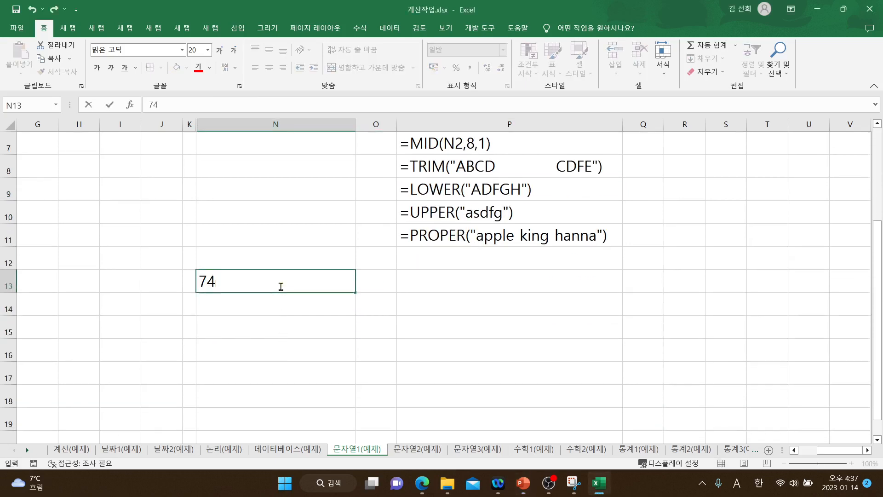
text(0630-)
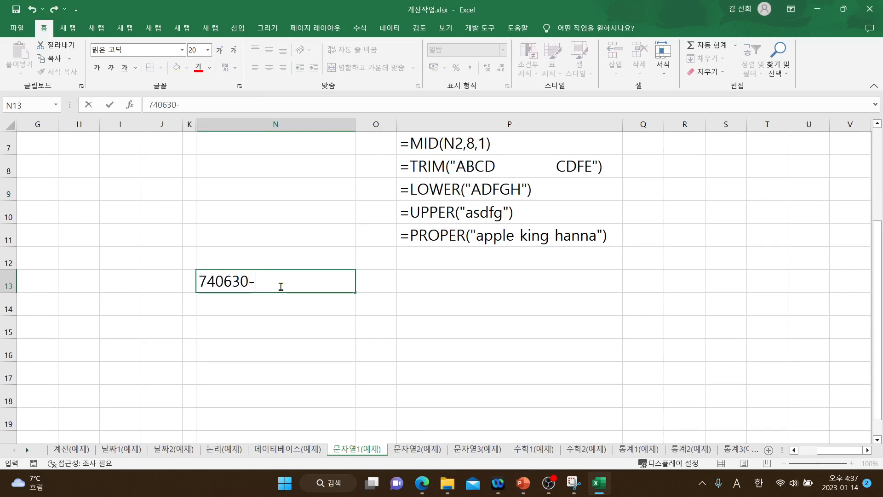
text(1875241)
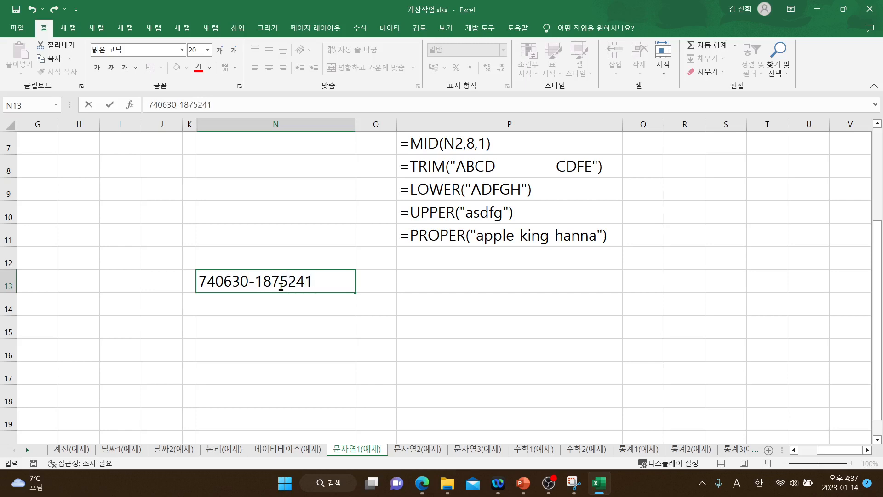
click(458, 285)
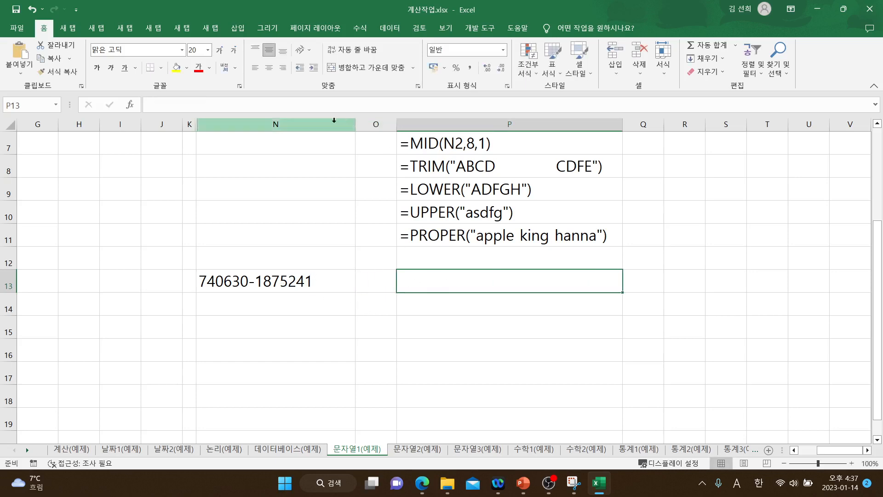
Delete the empty columns G to J and widen the narrow column K between the number and the formulas.
drag(164, 124, 59, 124)
right_click(70, 129)
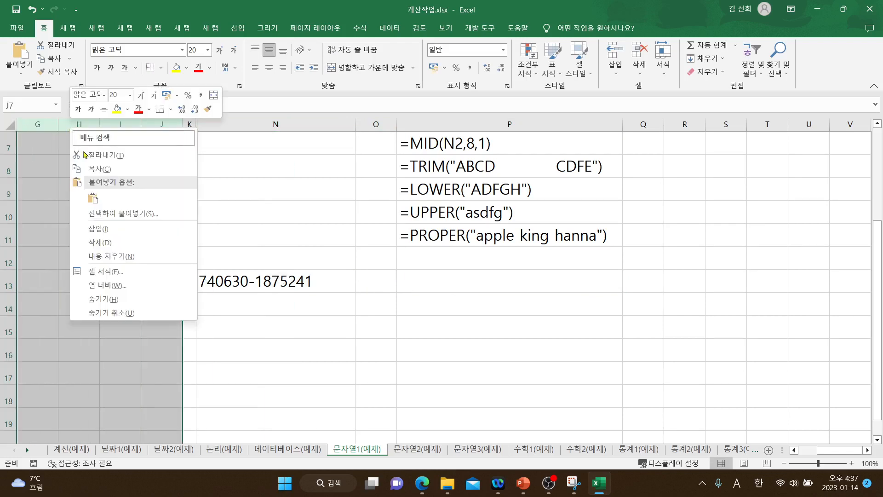
click(114, 242)
click(223, 281)
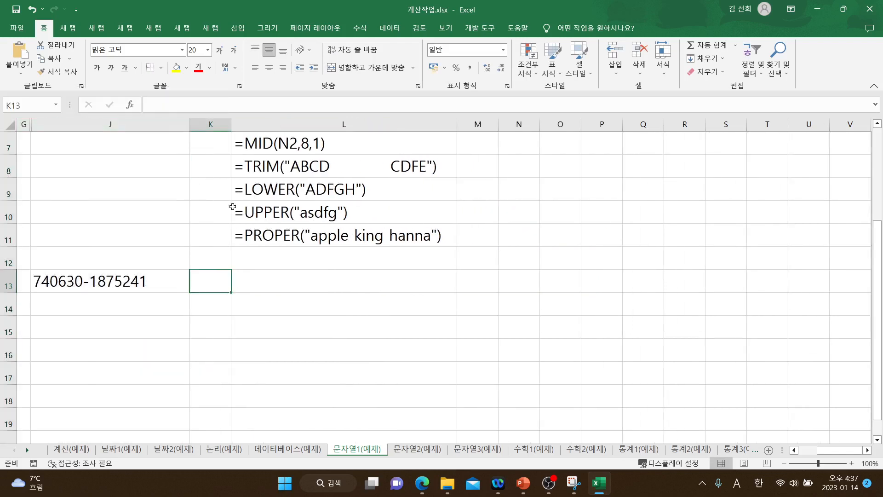
drag(232, 124, 316, 124)
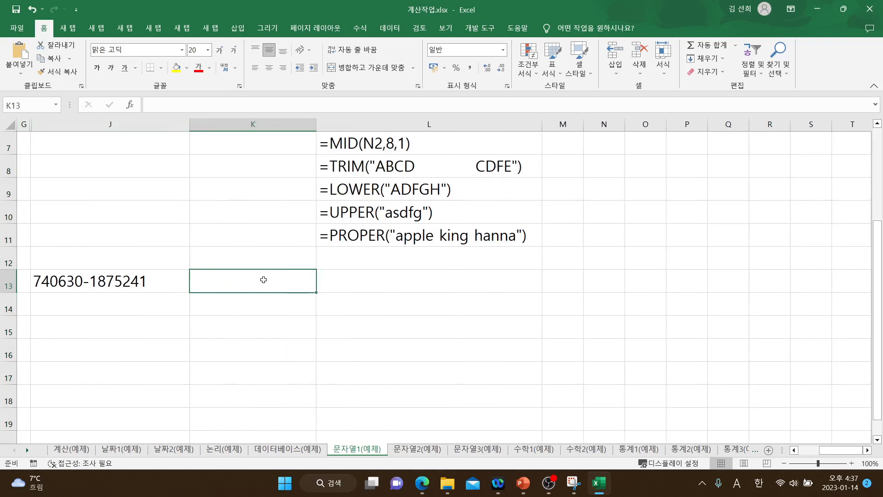
Enter the label 생년월일 in K13, beside the sample registration number.
text(tod)
key(BackSpace)
key(BackSpace)
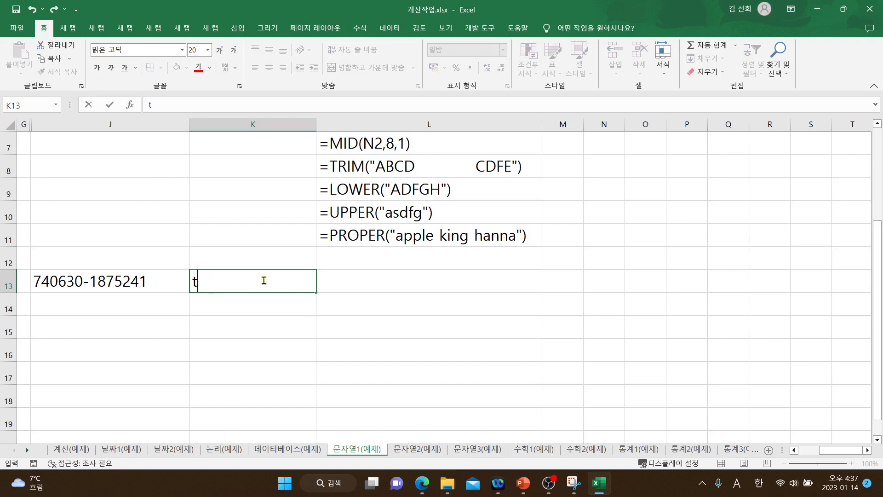
key(BackSpace)
key(Hangul)
text(생년)
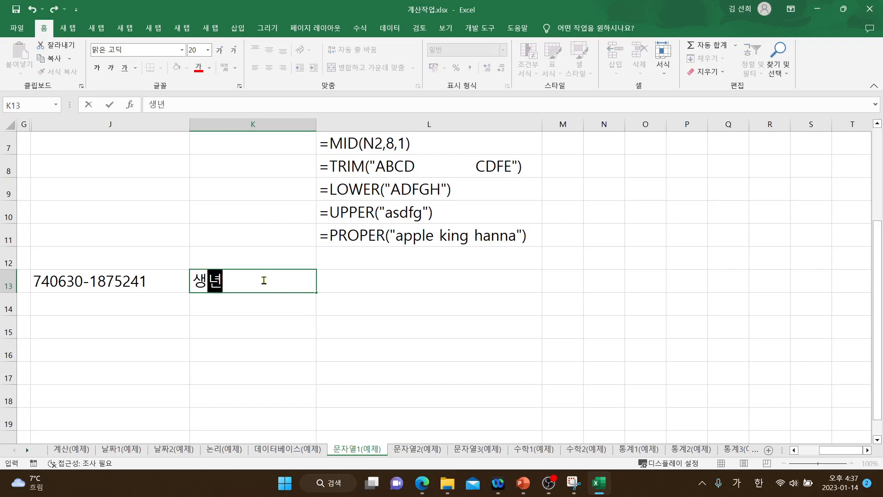
text(월일)
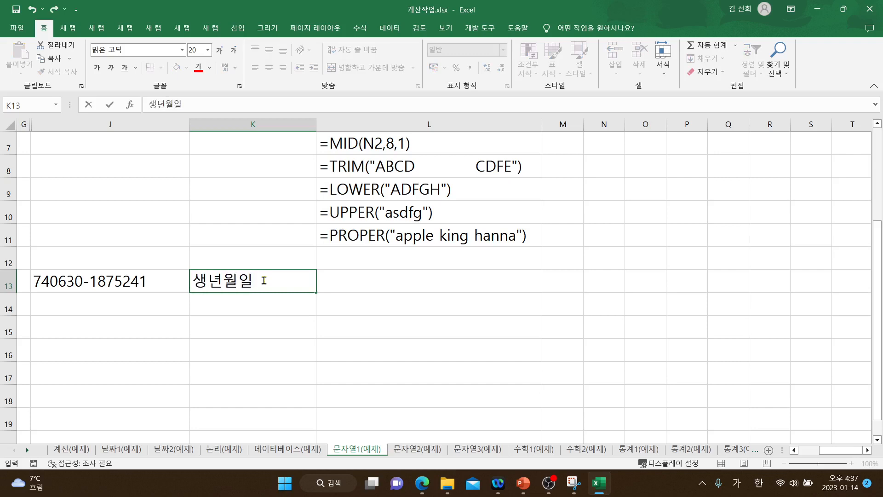
click(352, 282)
Review the MID formulas in L4 to L6 against the registration number in J2.
scroll(352, 282, up, 1)
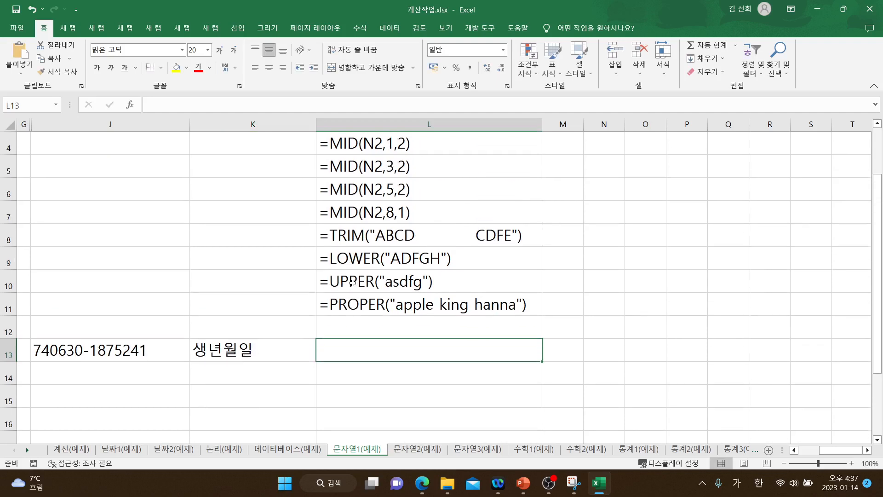
scroll(352, 281, up, 1)
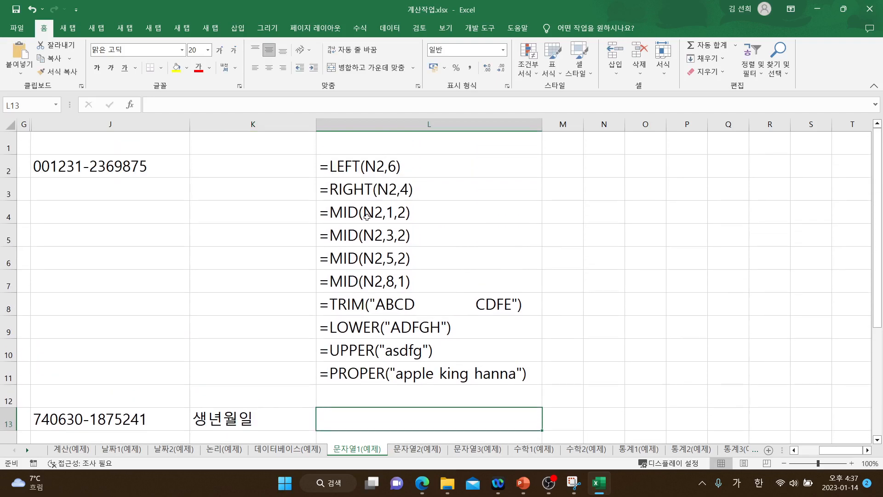
click(384, 212)
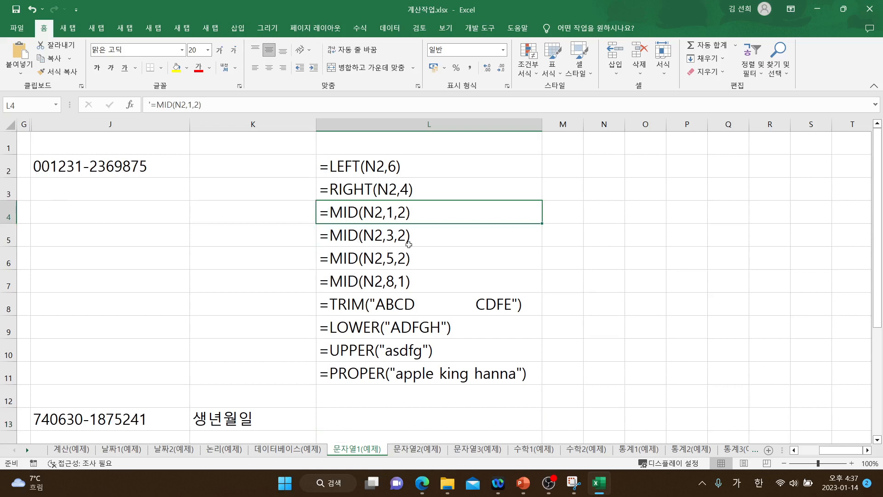
click(55, 171)
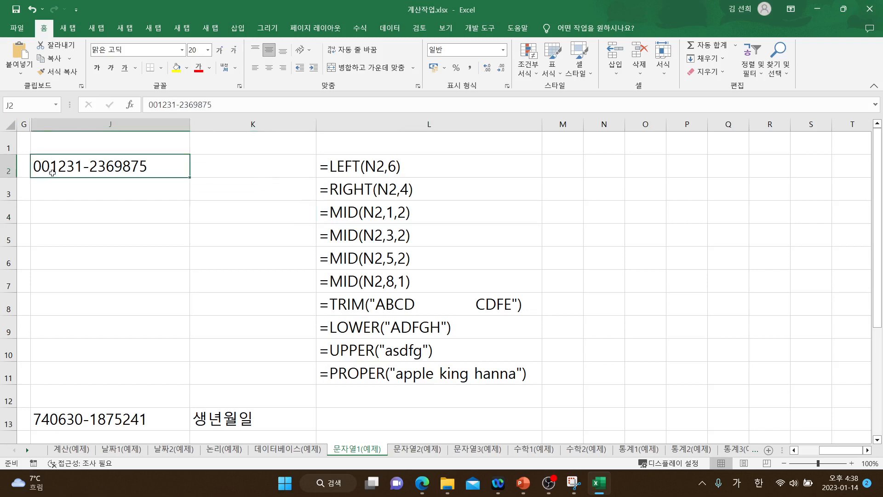
click(393, 239)
click(391, 262)
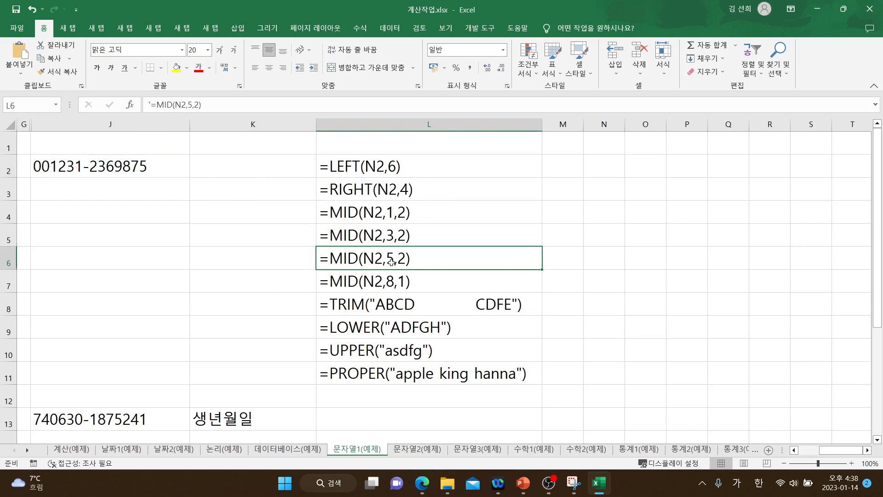
scroll(412, 317, down, 2)
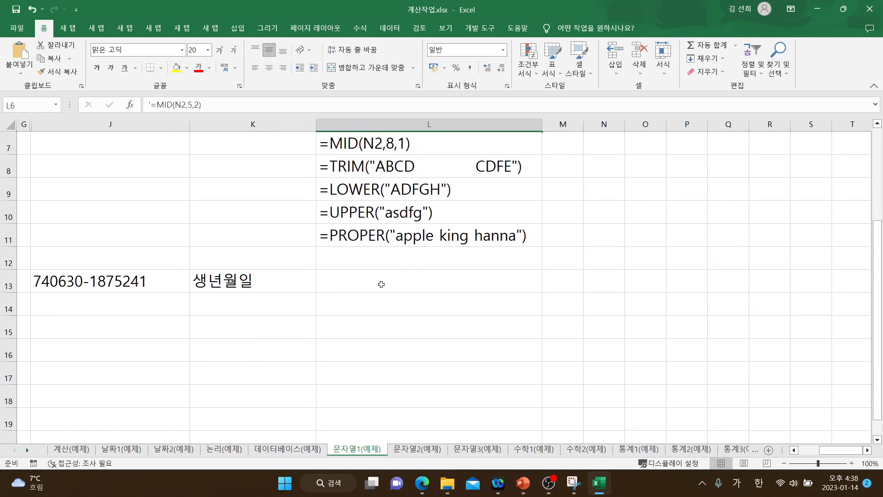
scroll(381, 283, up, 2)
click(377, 215)
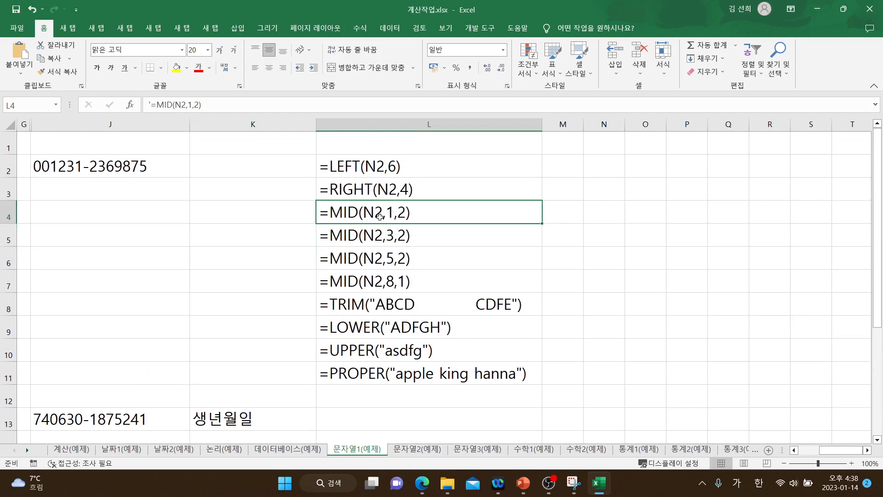
click(380, 238)
click(380, 261)
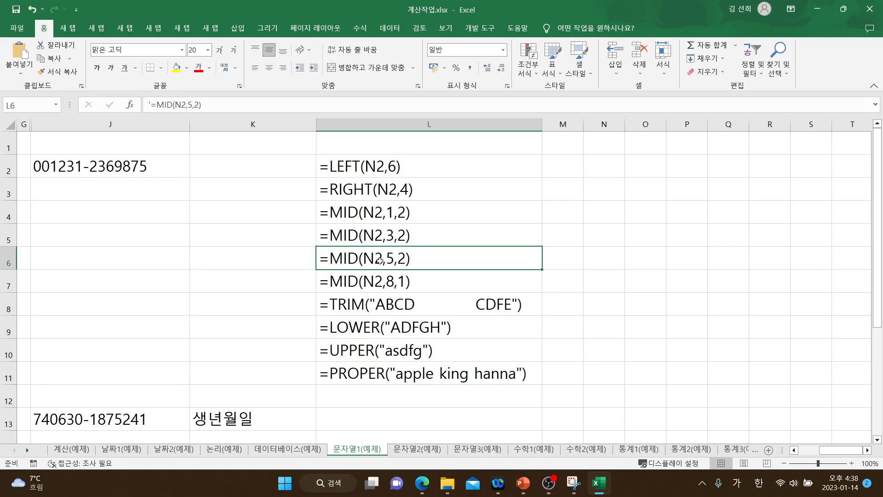
Start a DATE formula in L13 with LEFT(J13,2) as the year argument.
scroll(379, 261, down, 1)
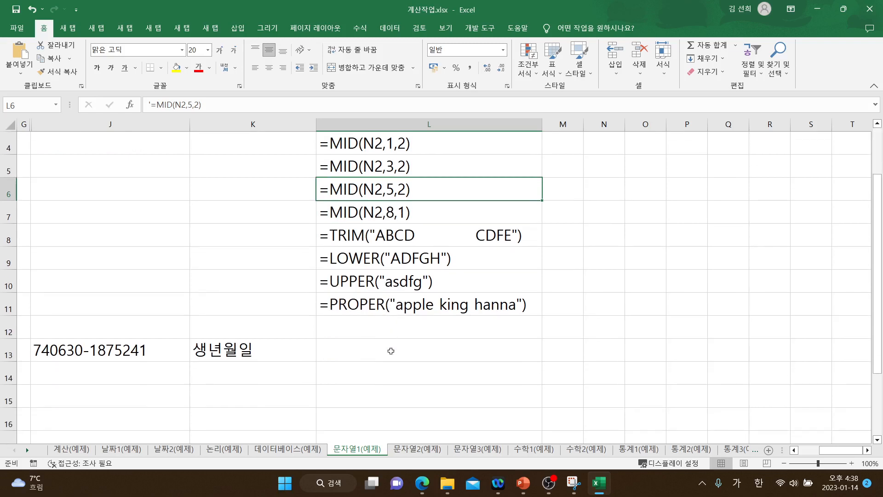
click(391, 351)
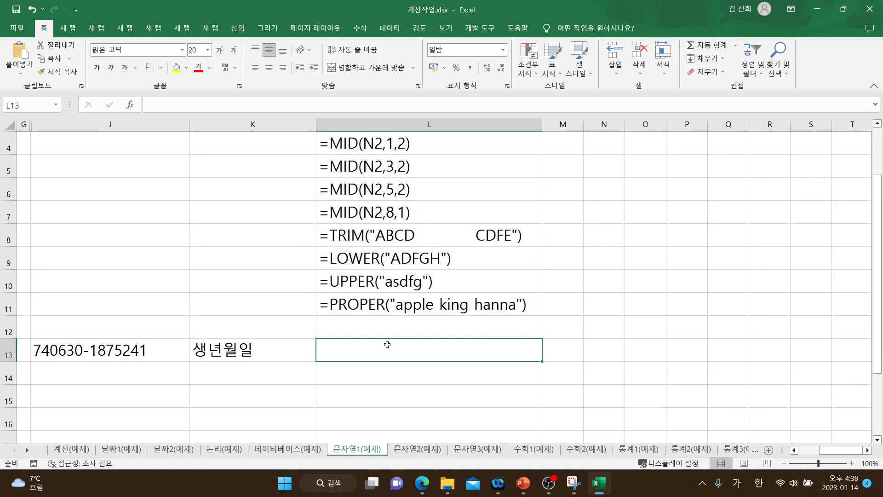
text(=)
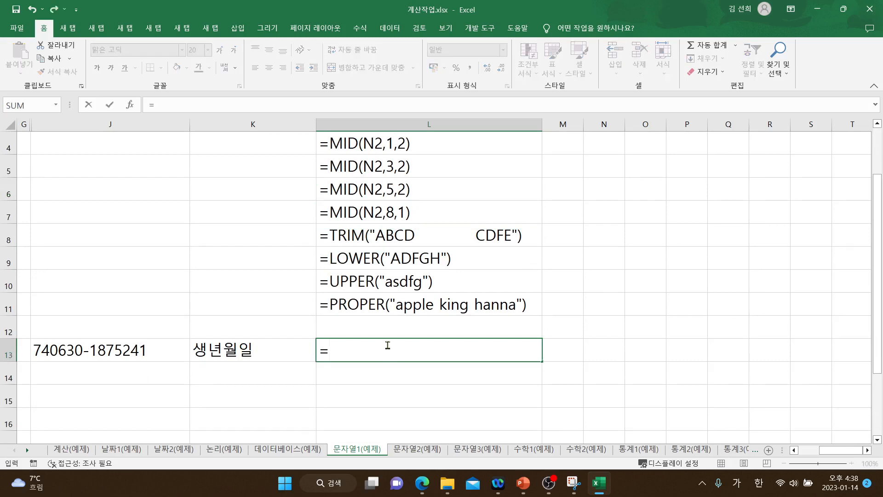
text(ㅇㅁㅅ)
key(BackSpace)
key(BackSpace)
key(BackSpace)
key(Hangul)
text(DA)
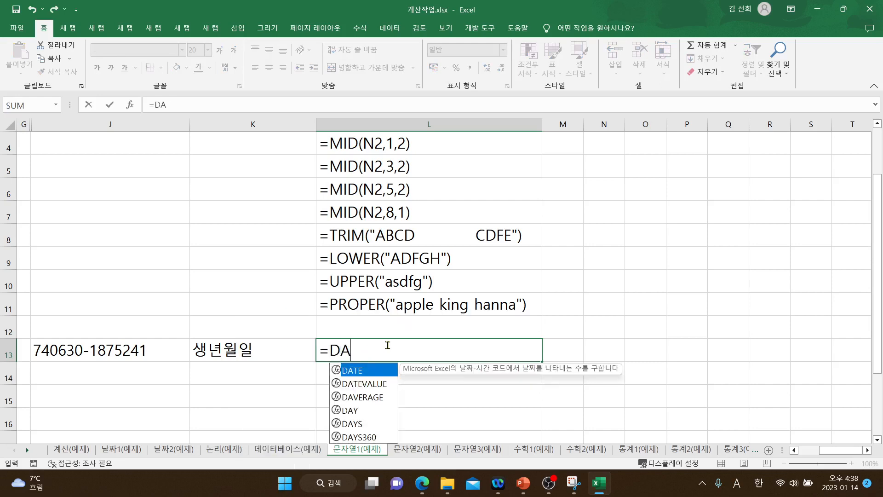
text(TE()
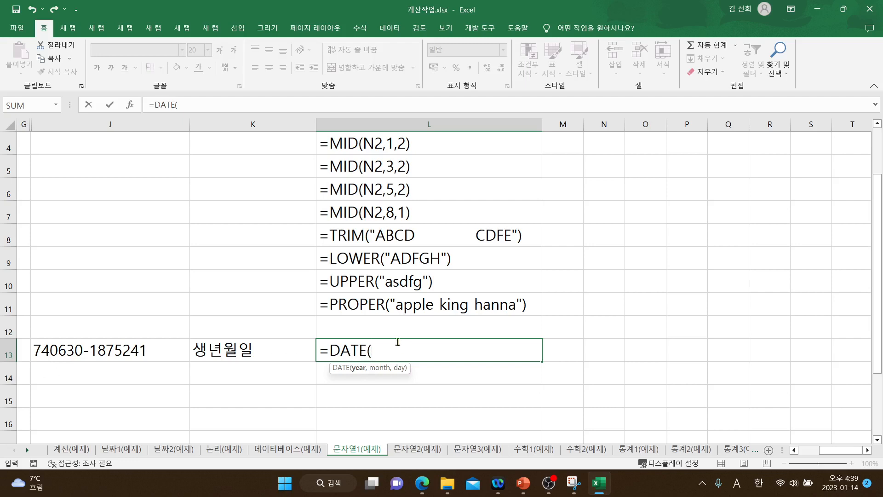
text(LEFT()
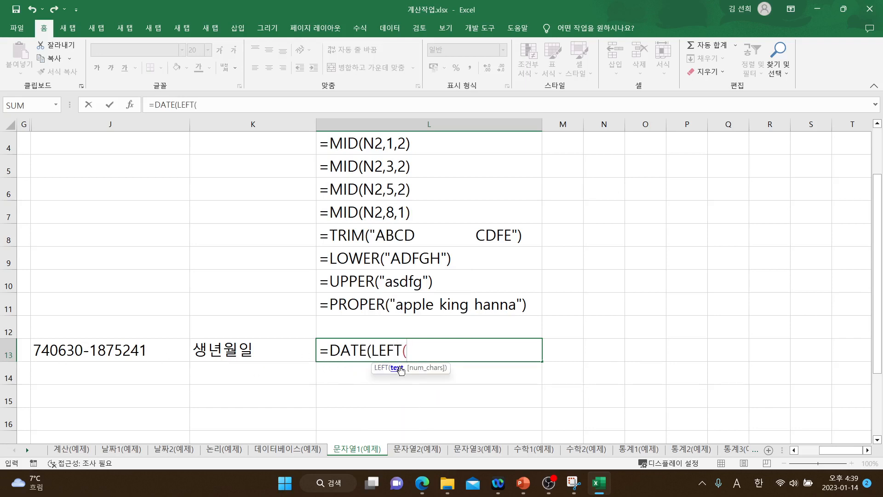
click(90, 350)
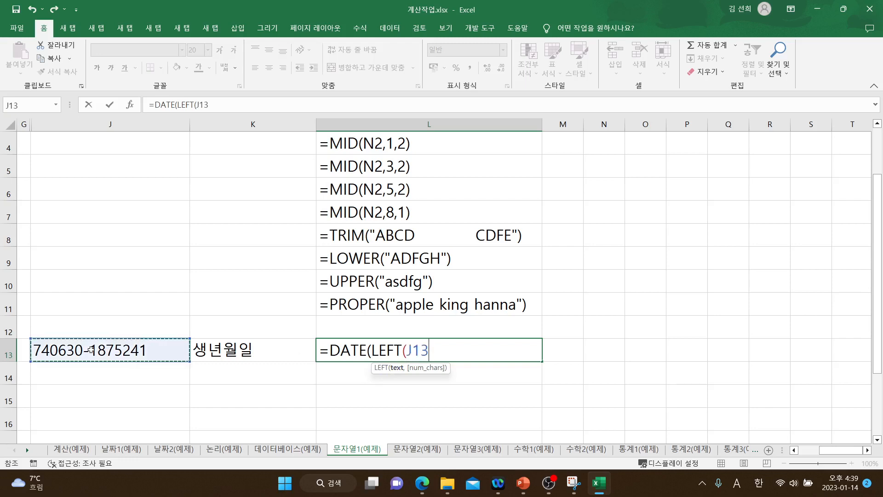
text(,2))
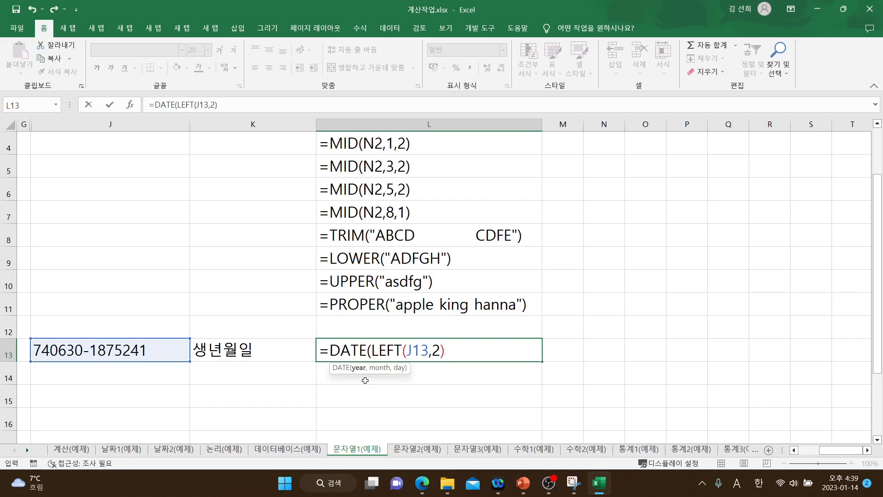
Add MID(J13,3,2) as the month argument of the DATE formula in L13.
text(,)
text(MID()
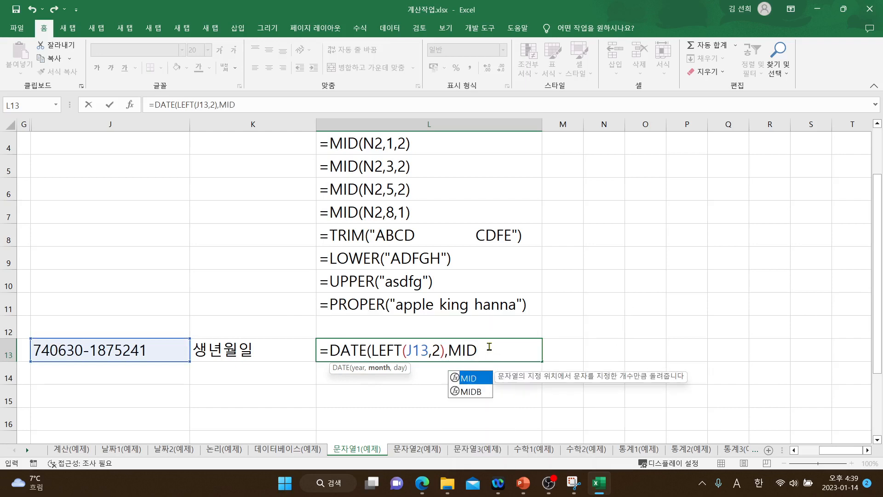
click(148, 350)
text(,)
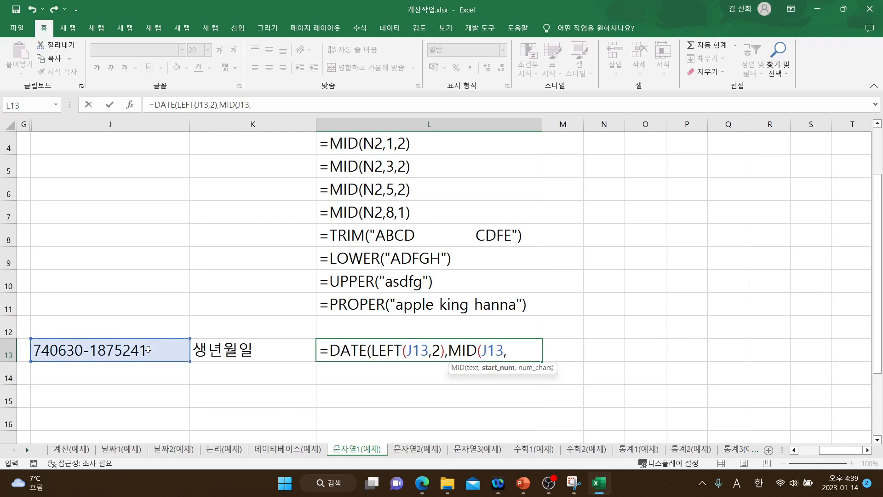
text(3,2))
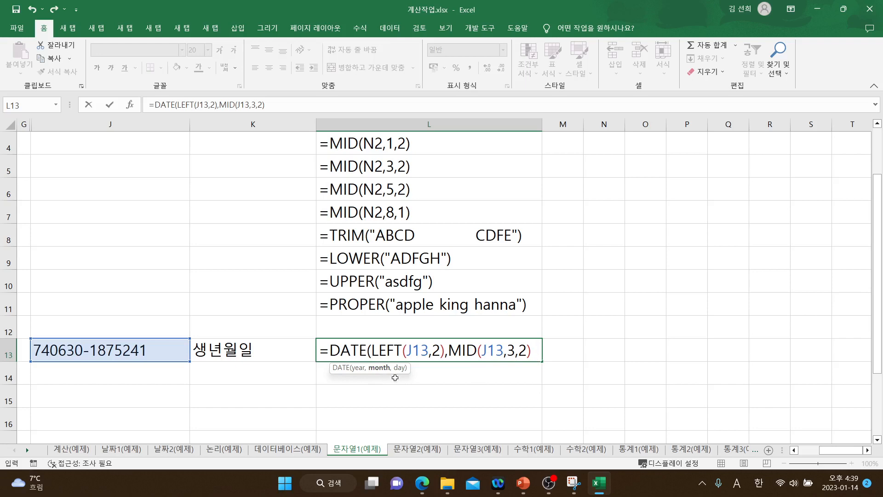
Add MID(J13,5,2) as the day argument and complete the DATE formula in L13.
text(,)
text(DAY)
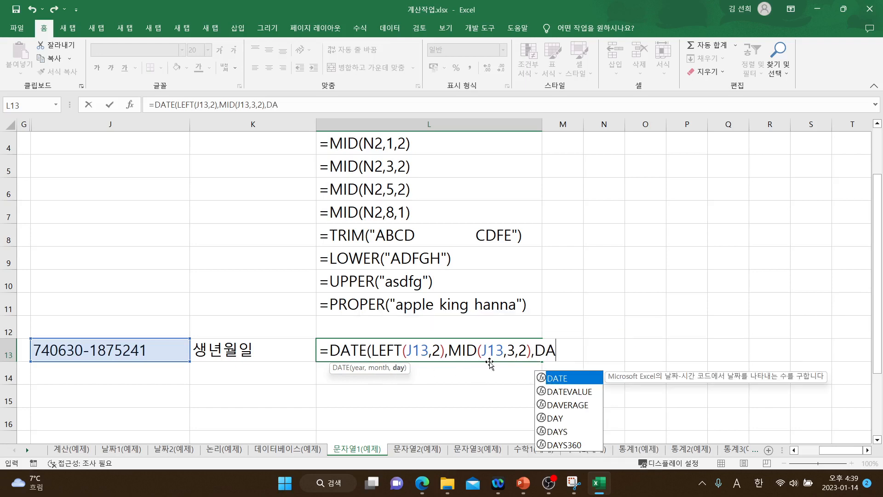
key(BackSpace)
key(BackSpace)
key(BackSpace)
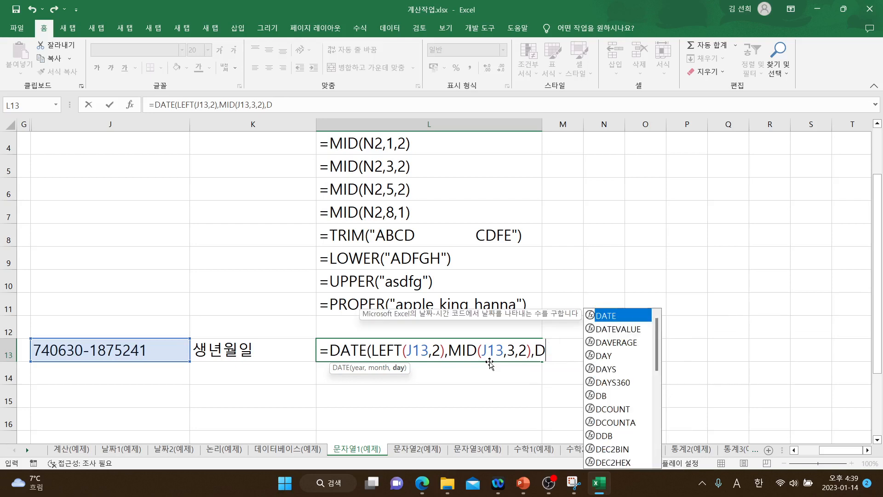
text(MID()
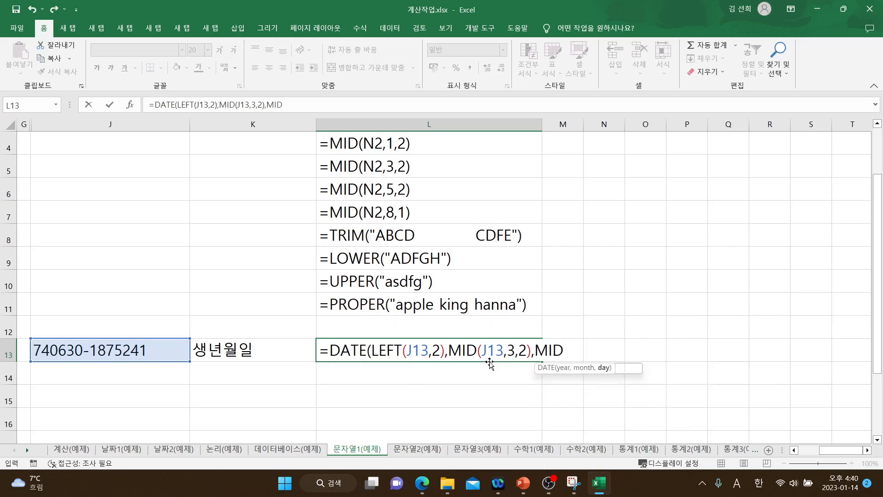
click(109, 350)
text(,)
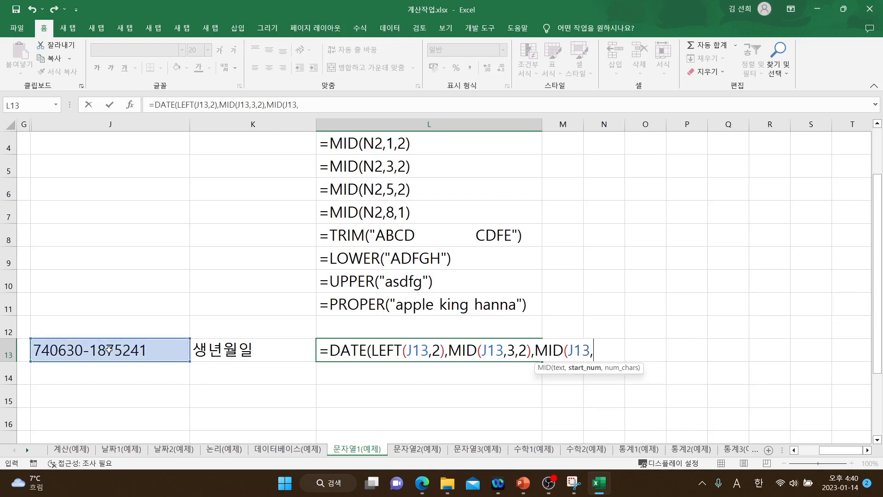
text(5,2)
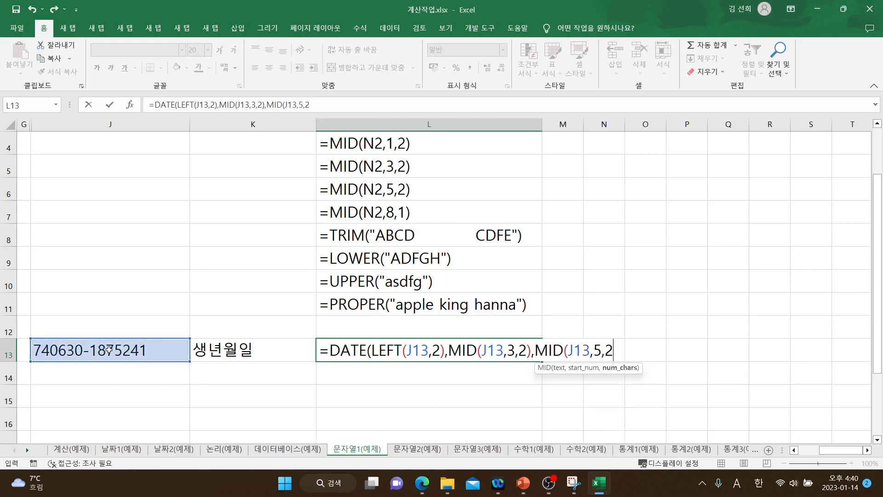
text())
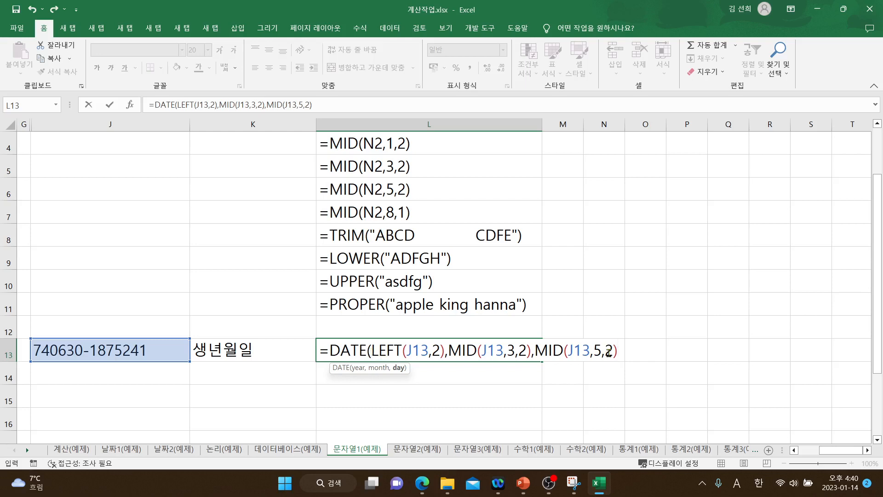
text())
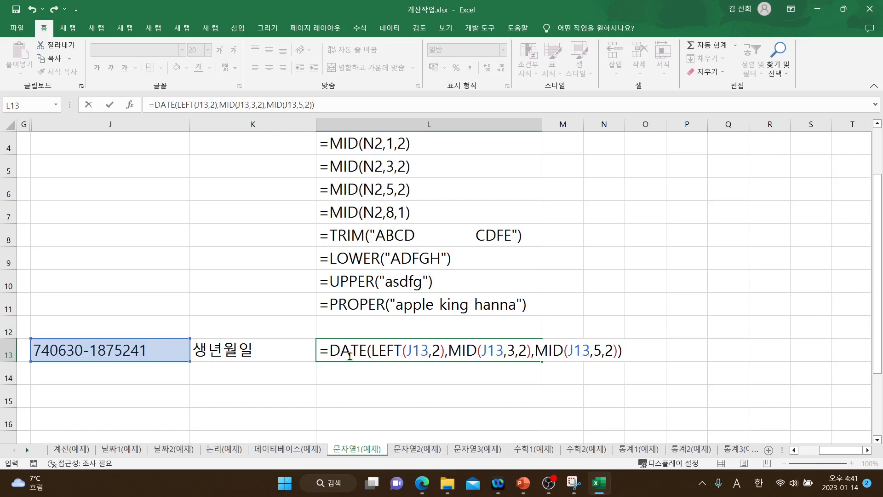
key(Return)
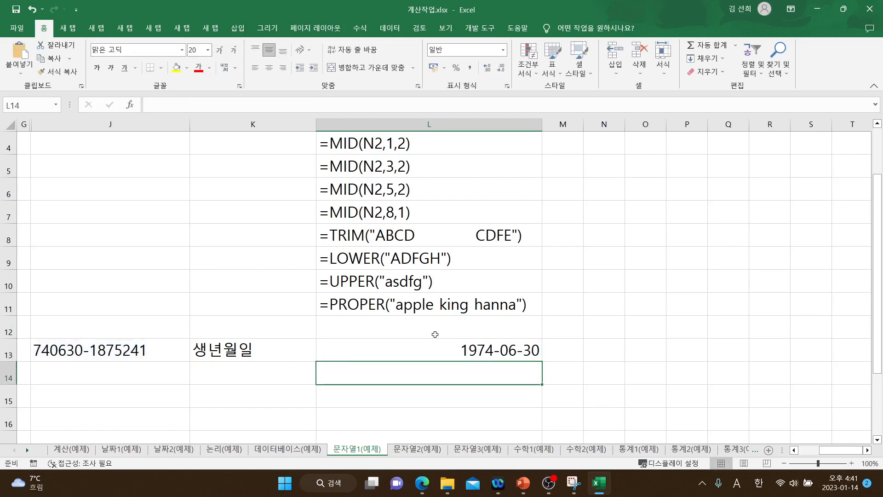
Put an apostrophe before the DATE formula in L13 so that it is stored as text.
click(492, 354)
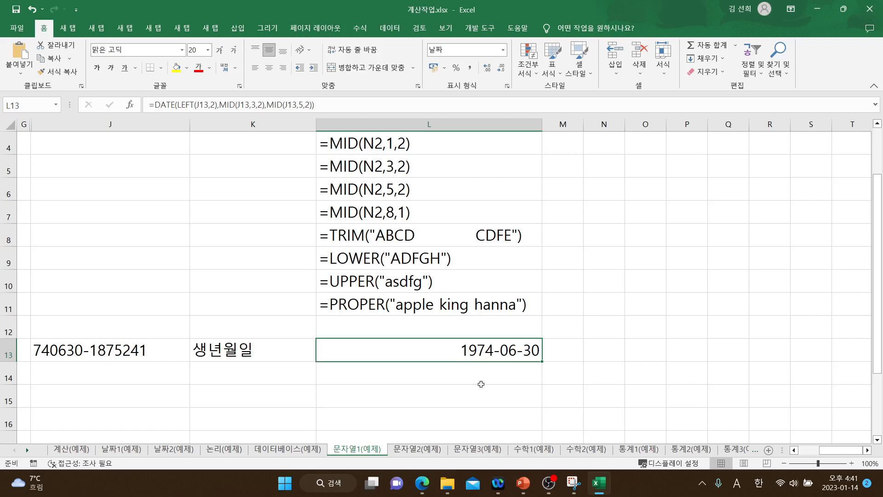
double_click(485, 356)
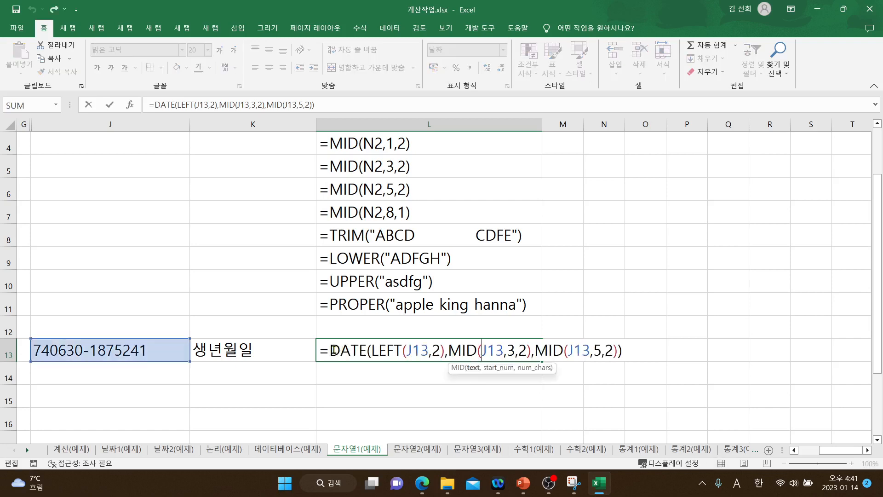
click(323, 348)
text(')
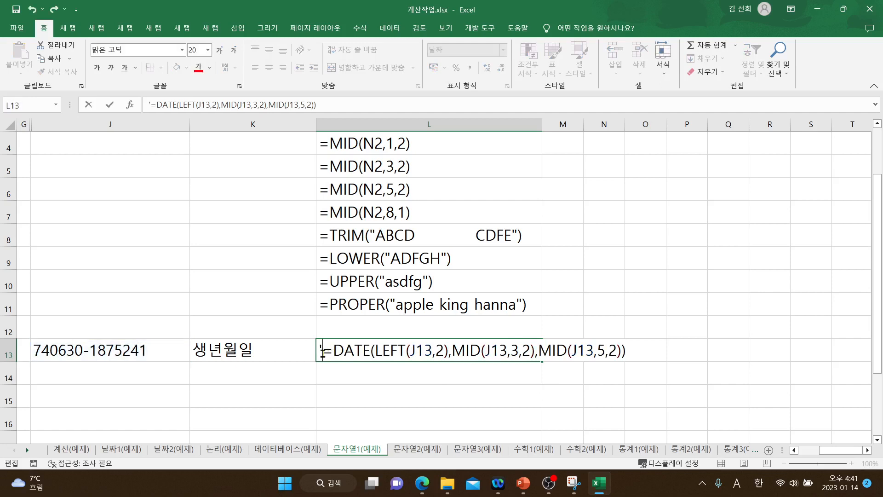
key(Return)
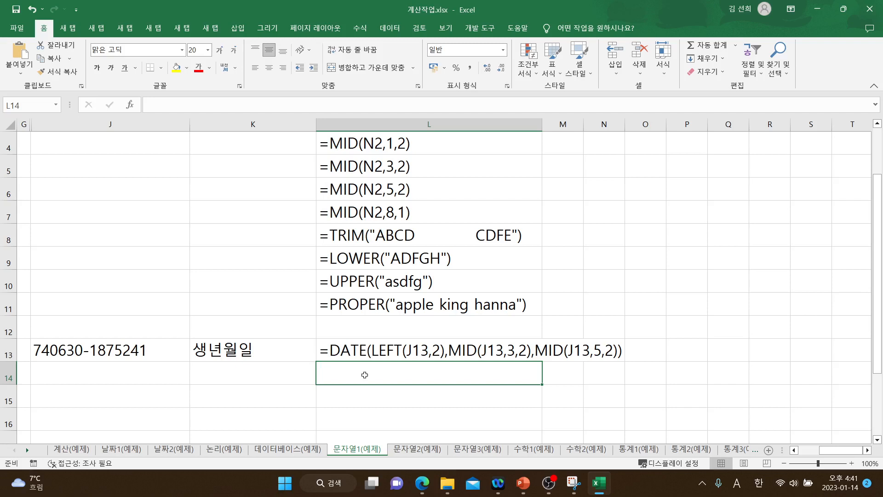
Examine the first digit after the hyphen in the sample registration number in J13.
click(104, 351)
double_click(98, 352)
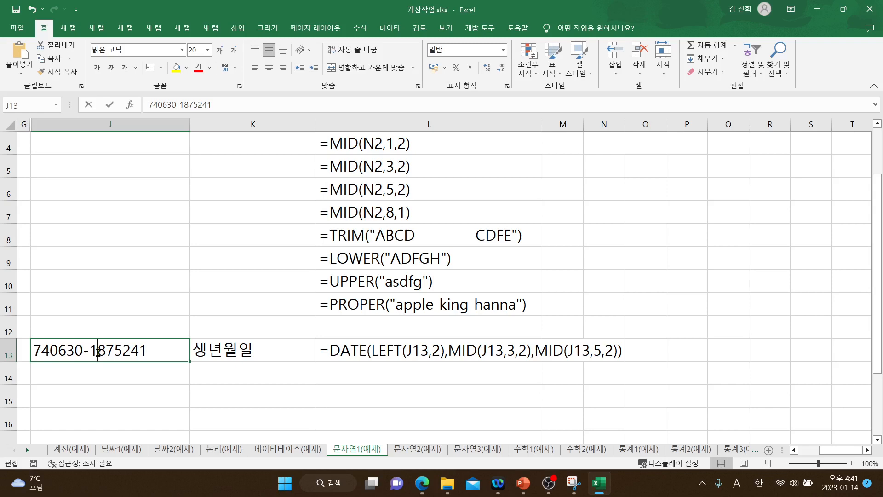
drag(98, 350, 93, 344)
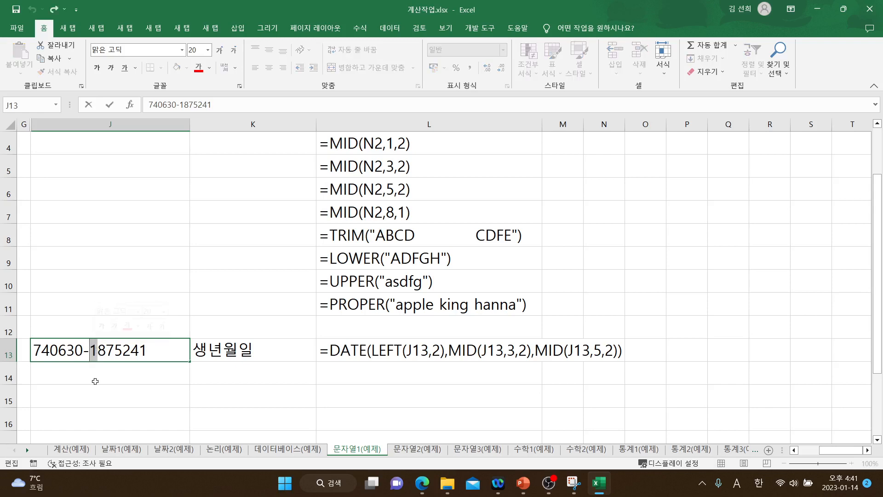
click(156, 370)
click(153, 351)
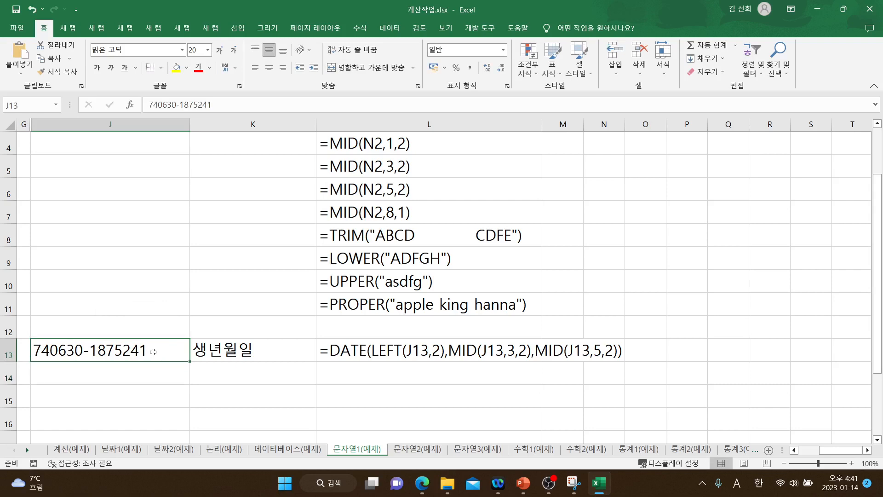
double_click(93, 350)
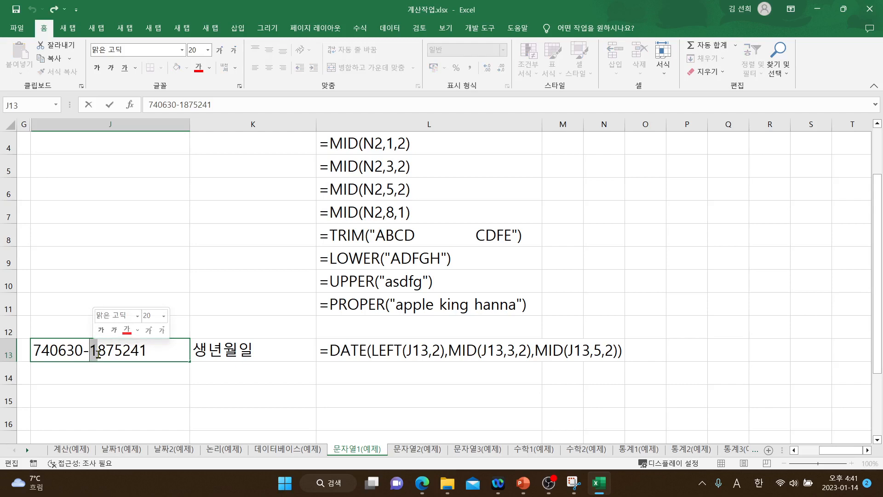
click(98, 352)
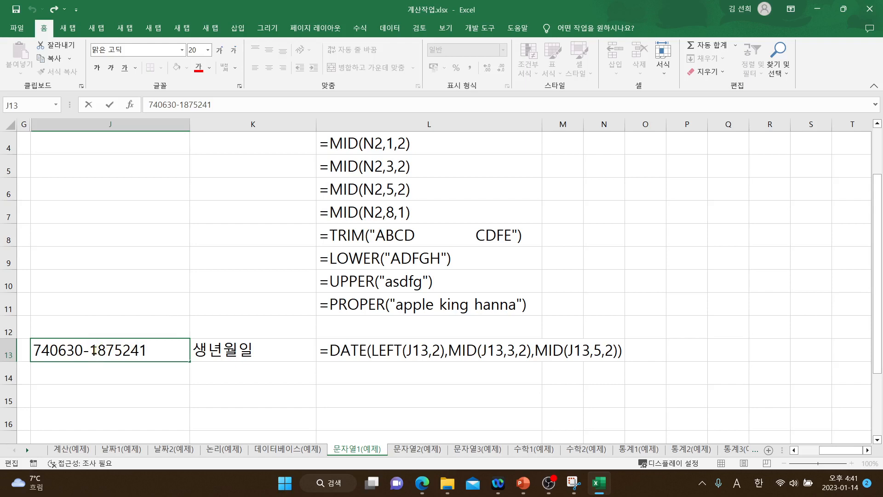
drag(98, 350, 93, 350)
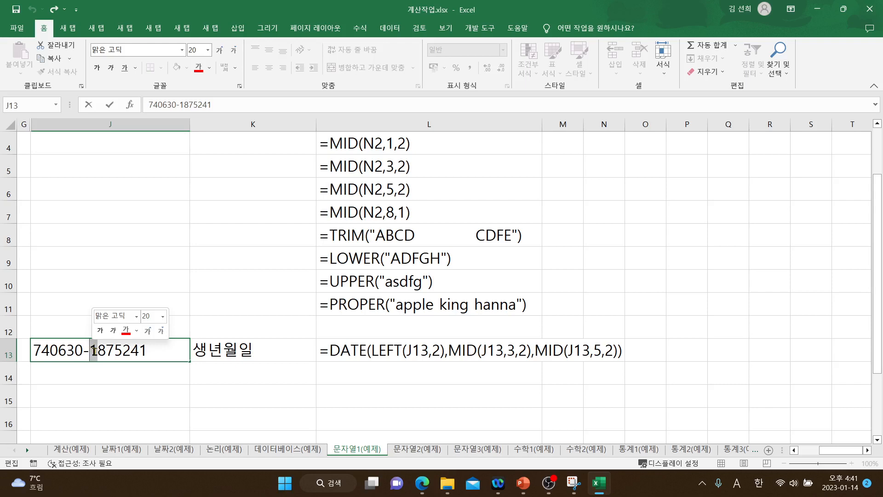
Start an IF formula in L14, below the DATE formula.
click(405, 375)
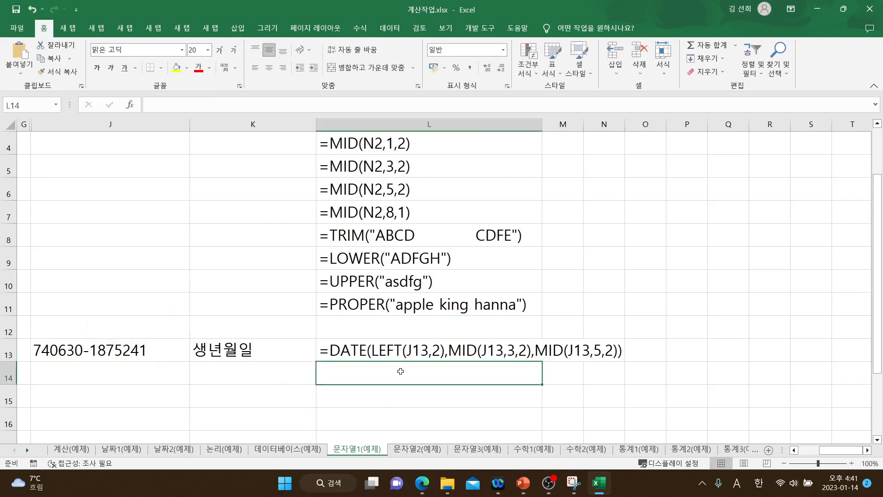
text(=)
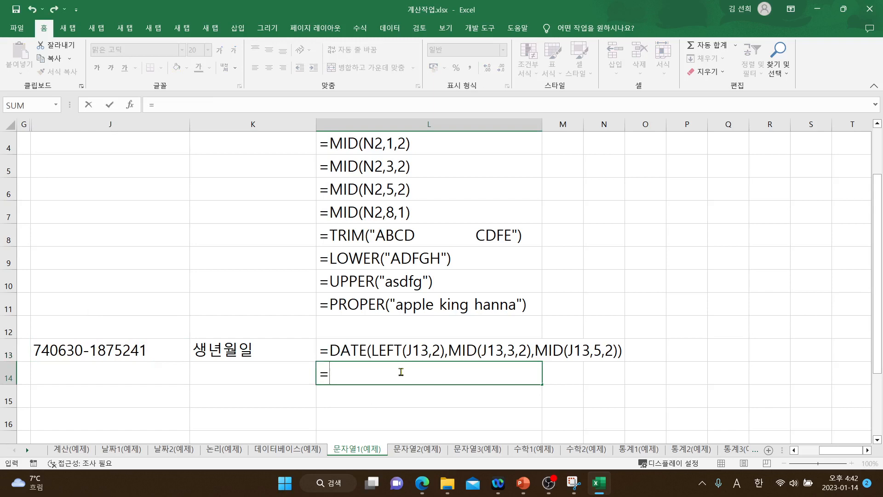
text(IF)
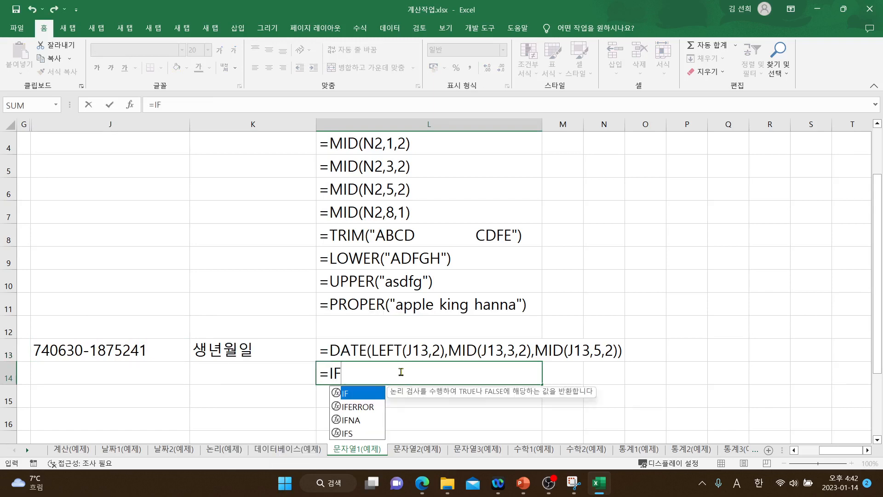
text(()
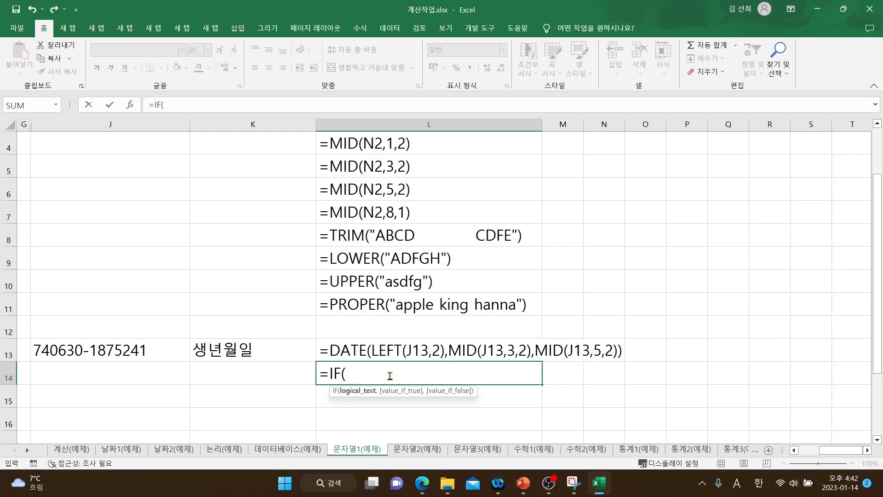
Illustrate the IF syntax in L14 with the placeholder arguments 조건, 참, 거짓.
key(Hangul)
text(조건)
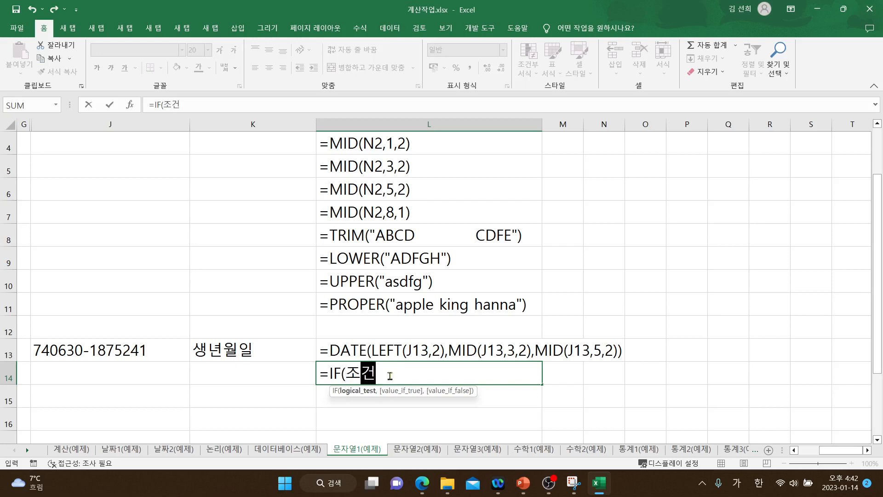
text(, 참)
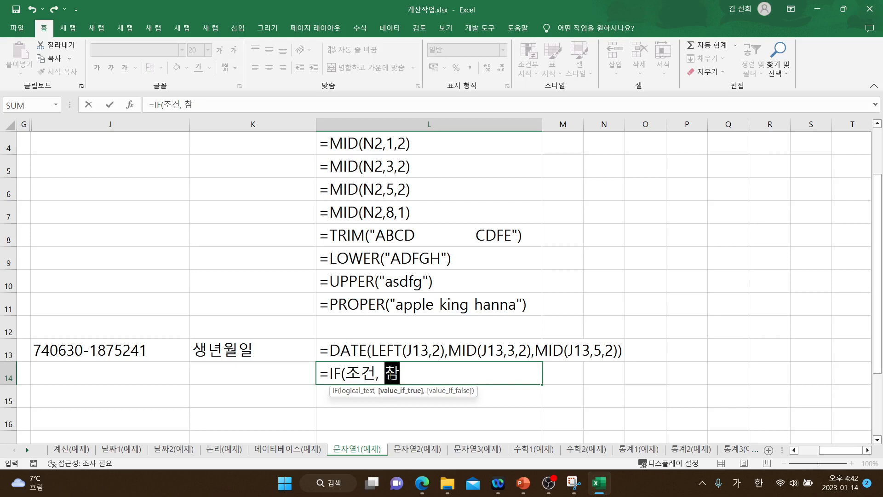
text(, 거짓))
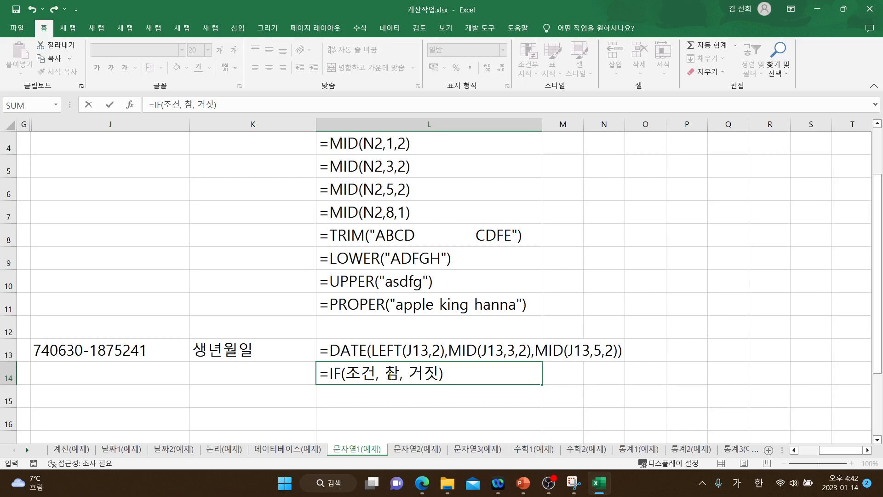
Remove the placeholder arguments from the IF formula in L14, keeping only =IF(.
key(BackSpace)
key(BackSpace)
key(BackSpace)
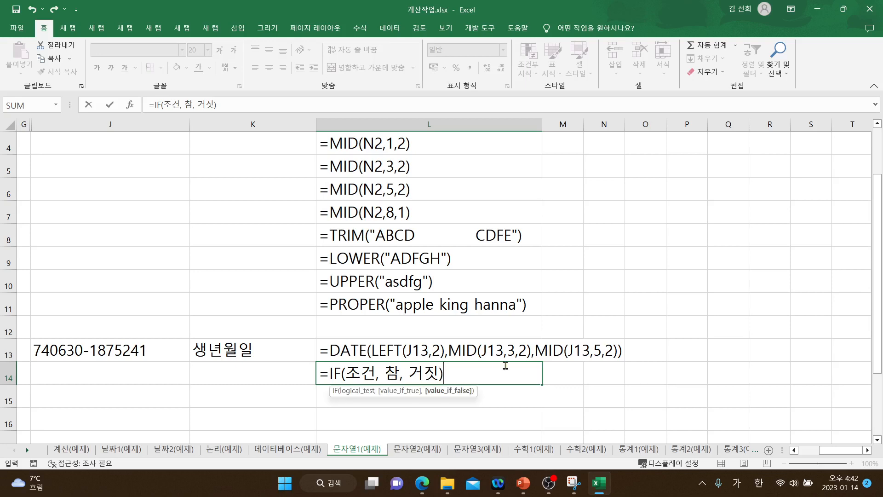
key(BackSpace)
key(BackSpace)
key(BackSpace)
key(BackSpace)
key(BackSpace)
key(BackSpace)
key(BackSpace)
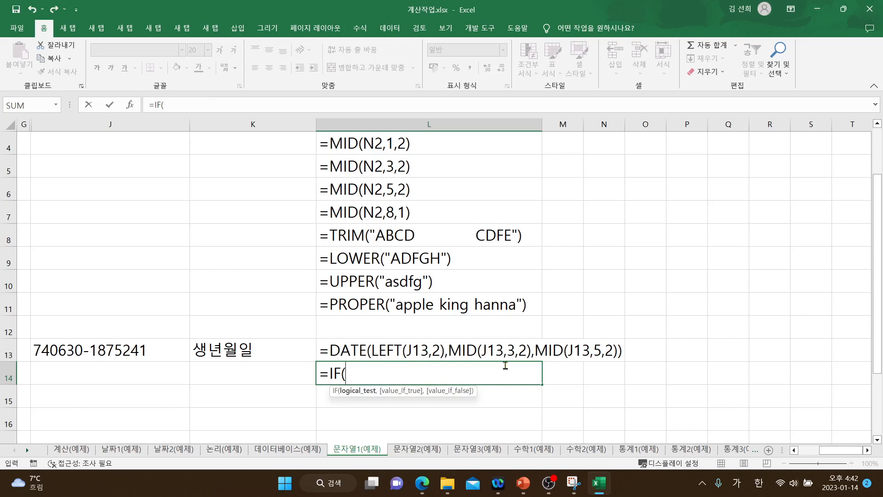
Enter MID(J13,8,1)="1" as the logical test of the IF formula in L14.
text(ㅡ)
key(BackSpace)
key(Hangul)
text(MI)
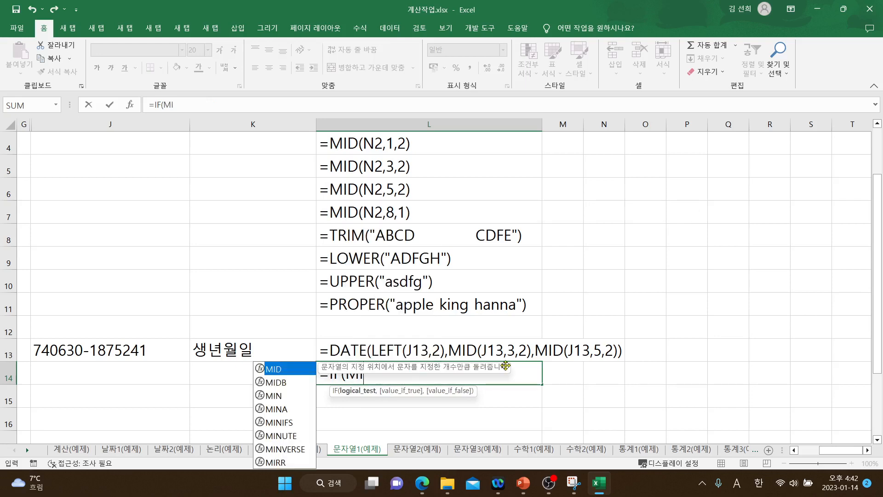
text(D()
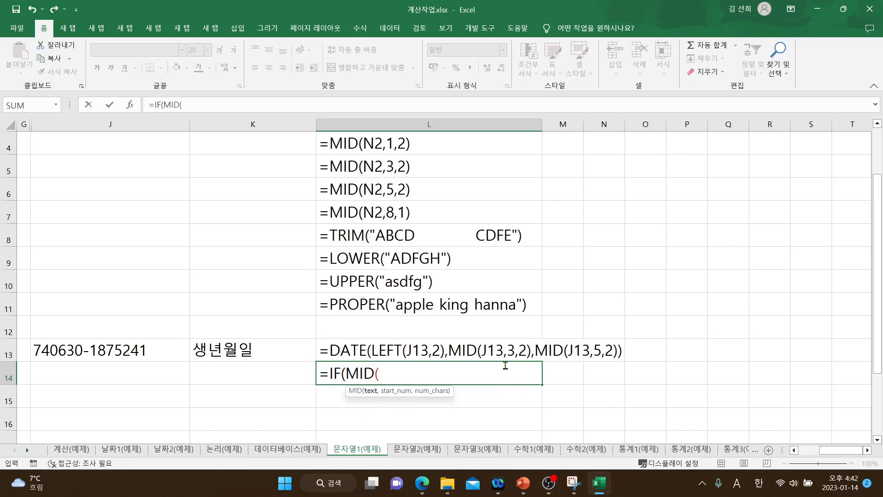
click(107, 354)
text(,)
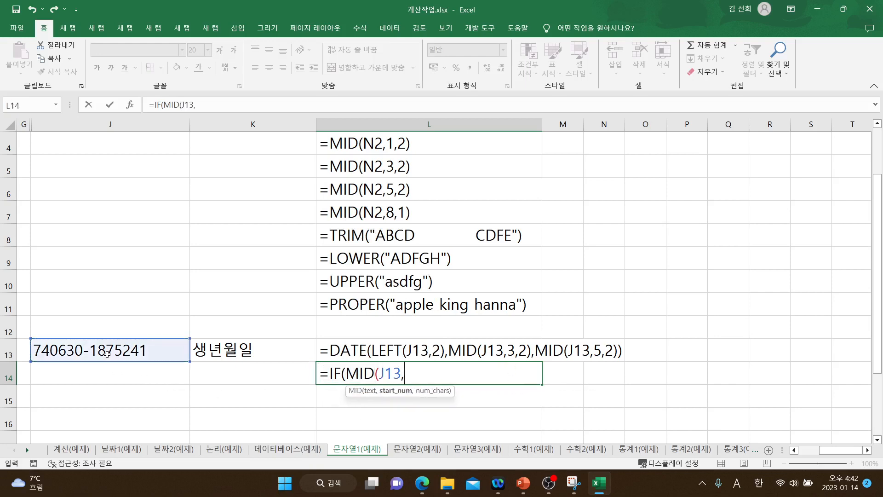
text(8,1)
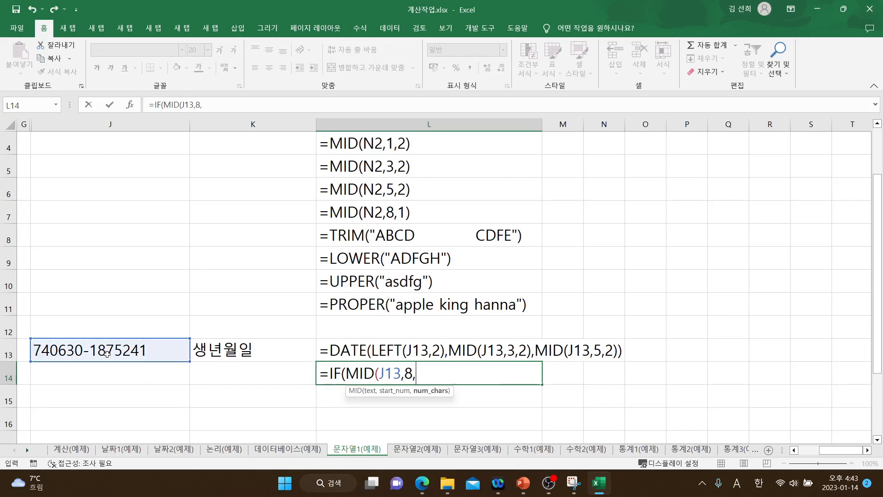
text())
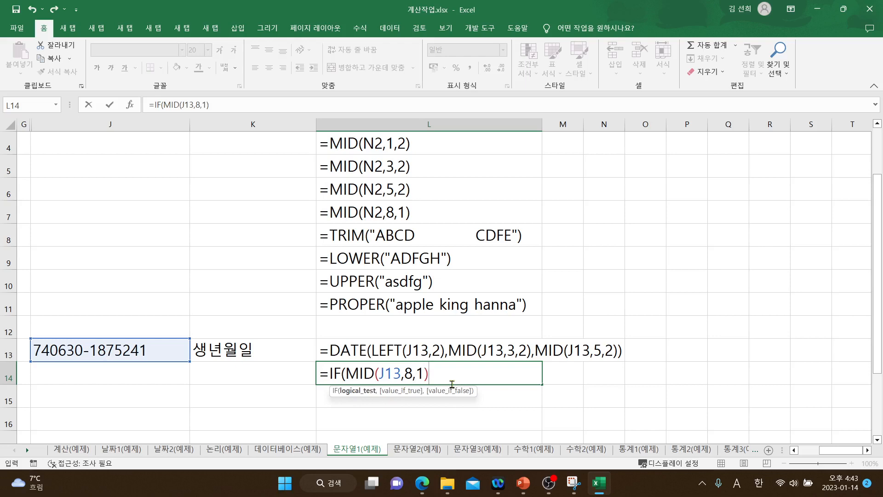
text(="1",)
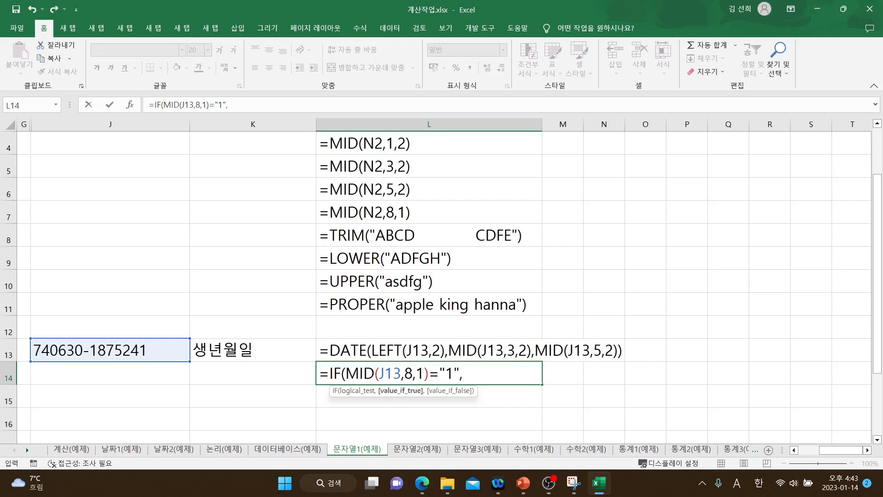
Complete the L14 IF formula with "남자" as the true result and "여자" as the false result.
text(")
key(Hangul)
text(남ㅈ)
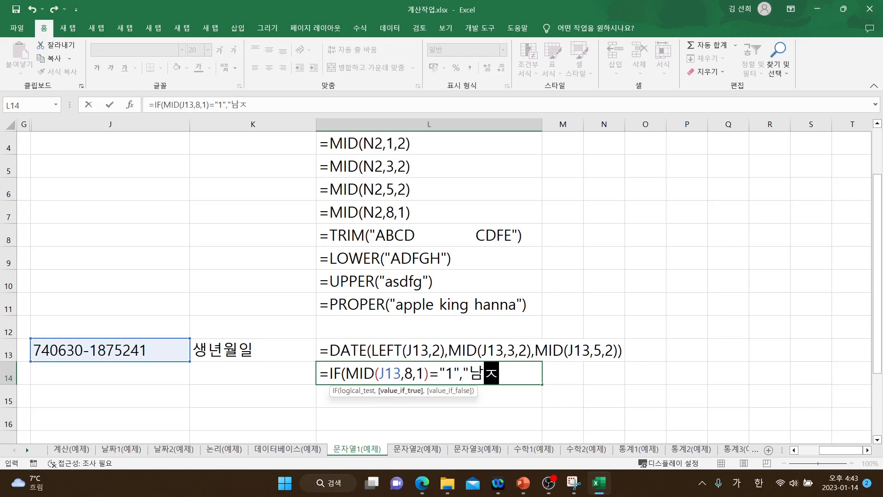
text(ㅏ",)
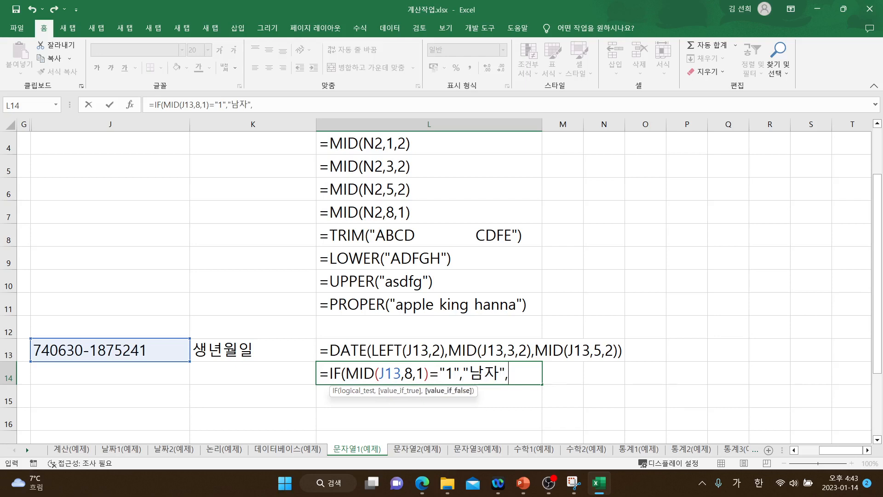
text("여자"))
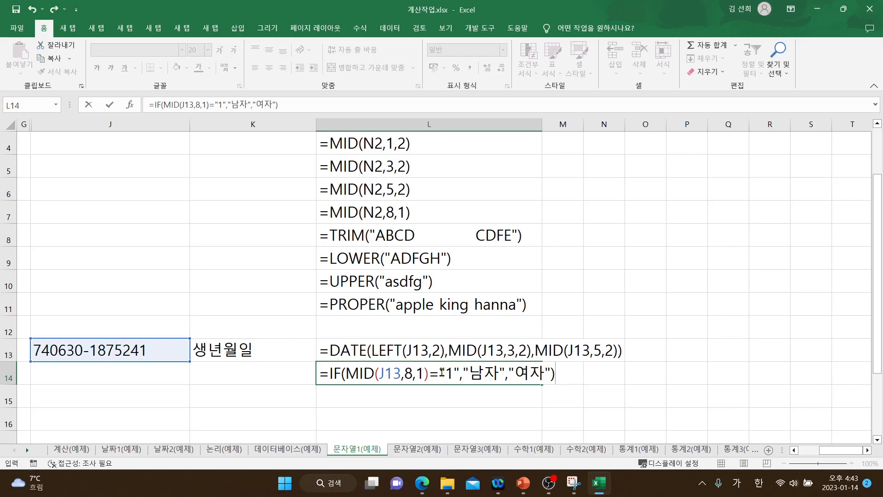
drag(440, 373, 459, 373)
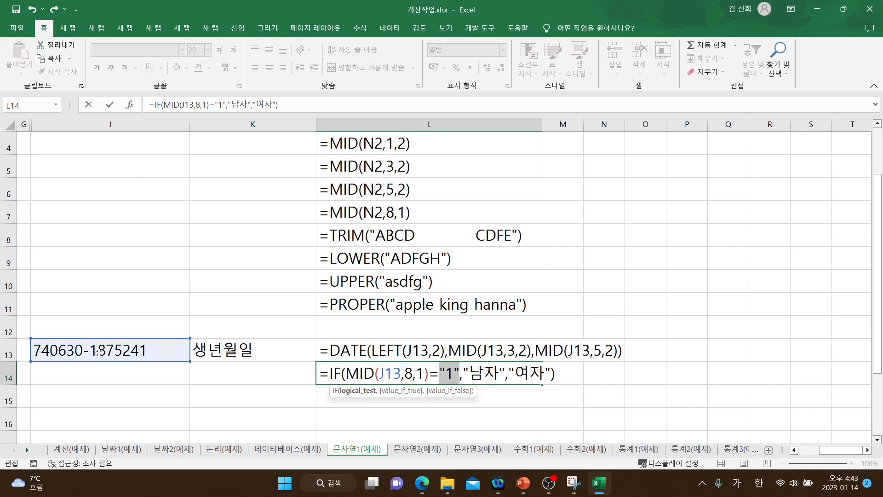
click(442, 373)
drag(439, 373, 444, 373)
key(Return)
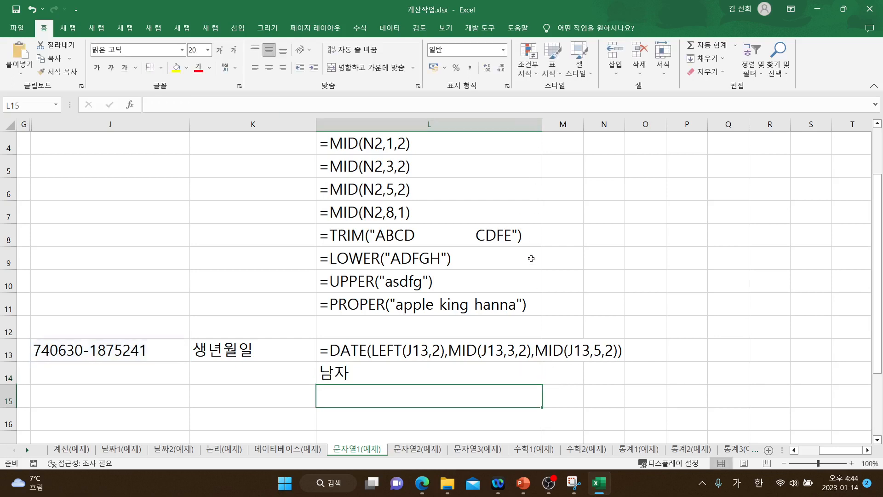
Prefix the IF formula in L14 with an apostrophe so that it is stored as text.
double_click(343, 381)
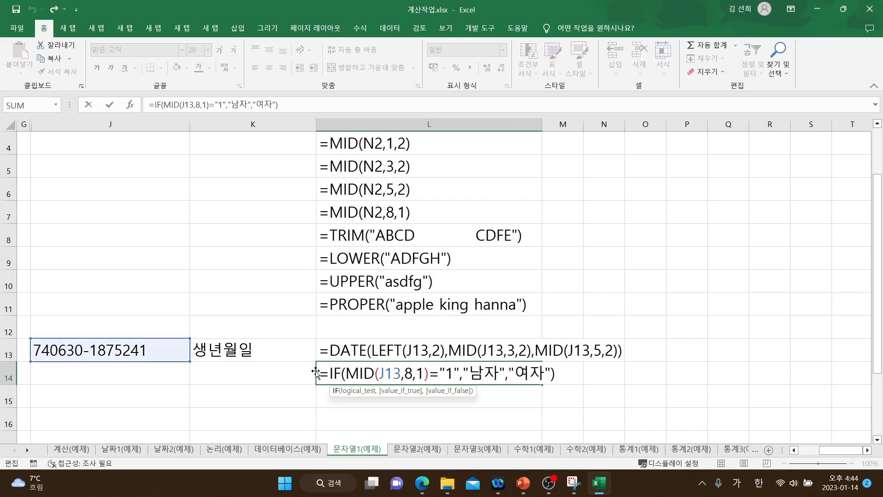
click(320, 375)
text(')
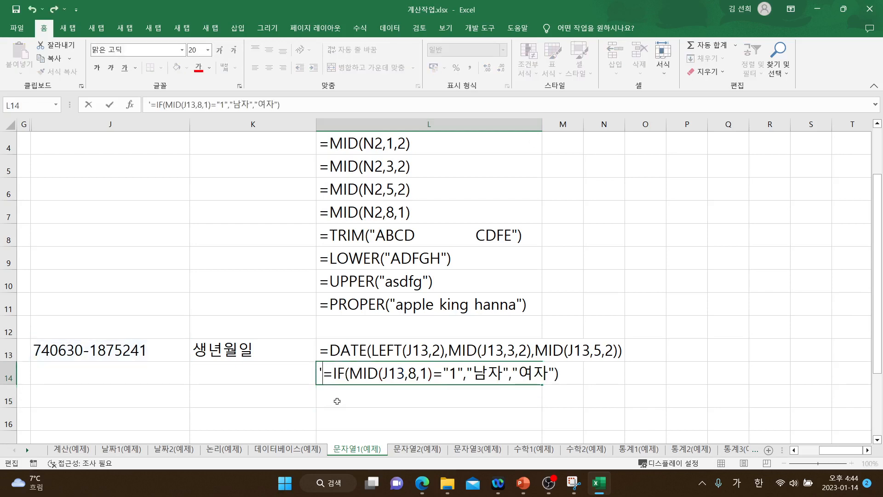
key(Return)
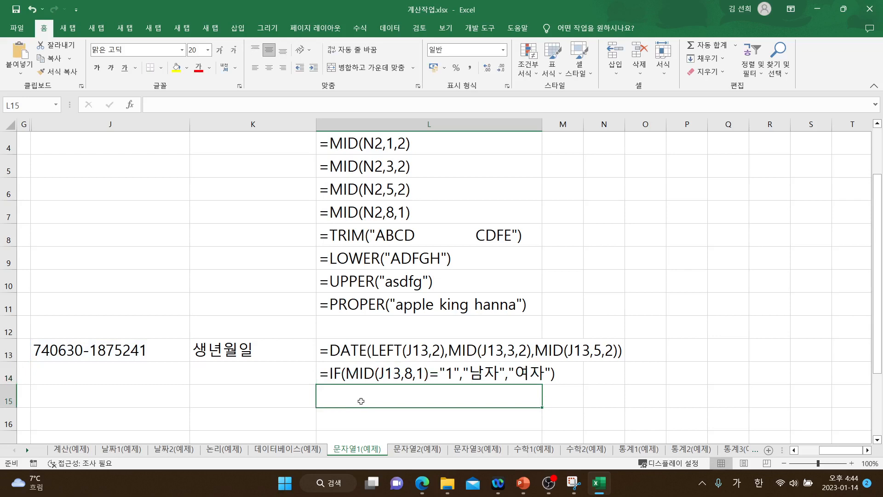
Examine the digit right after the hyphen in J13, leaving the cell unedited and L15 selected.
double_click(96, 351)
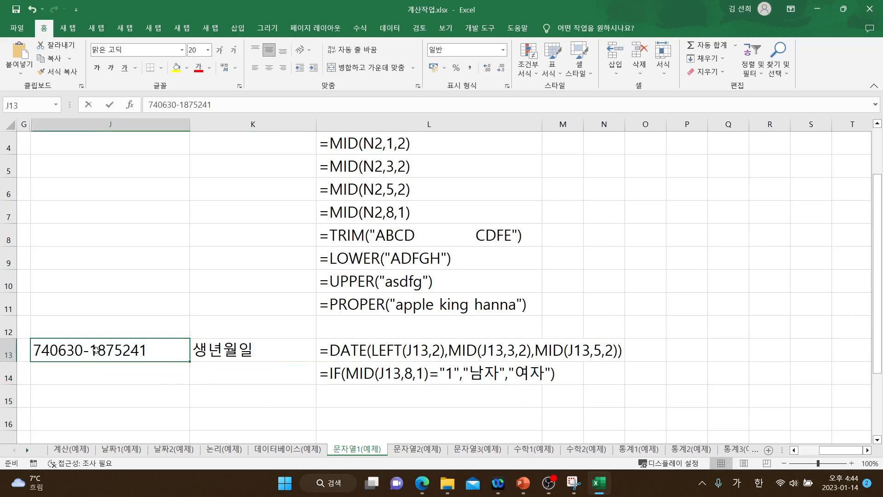
drag(96, 350, 89, 351)
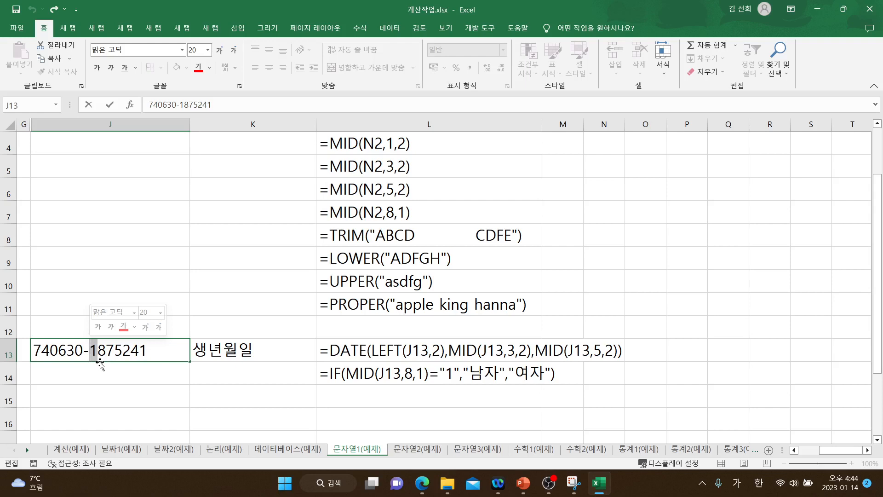
click(456, 390)
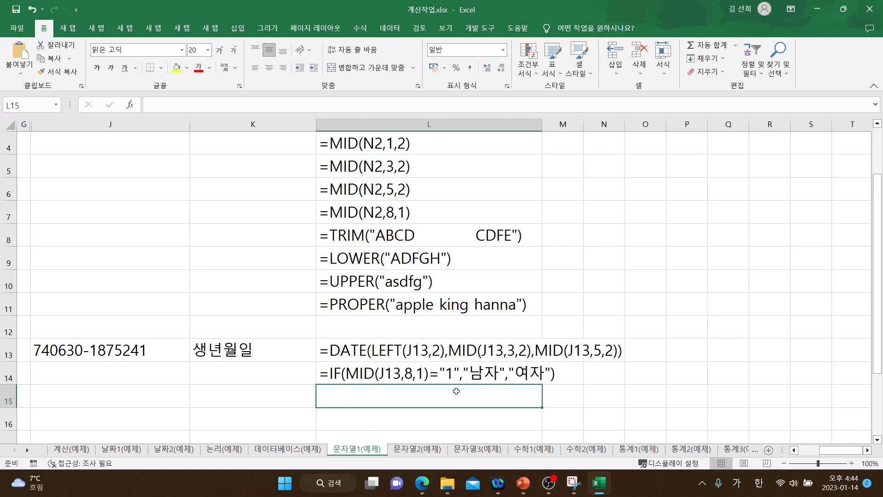
Start an IF formula in L15 with a nested OR function as its logical test.
text(=ㅑㄹ)
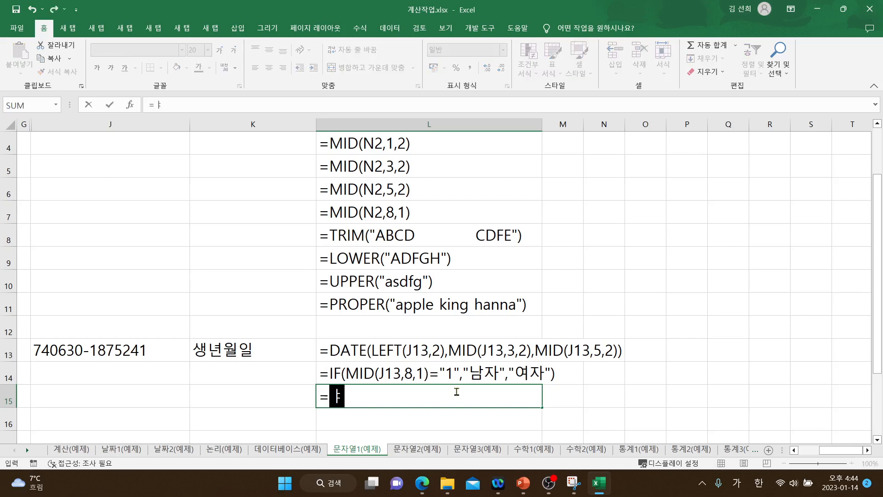
key(BackSpace)
key(BackSpace)
key(Hangul)
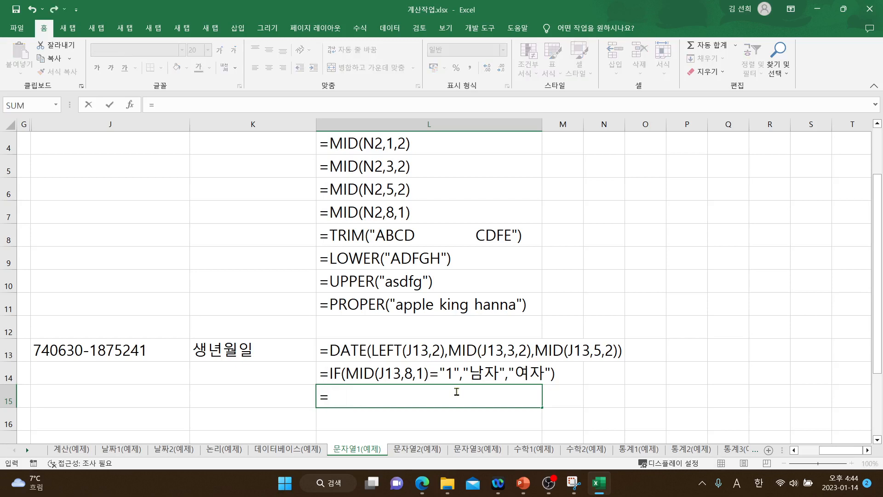
text(IF()
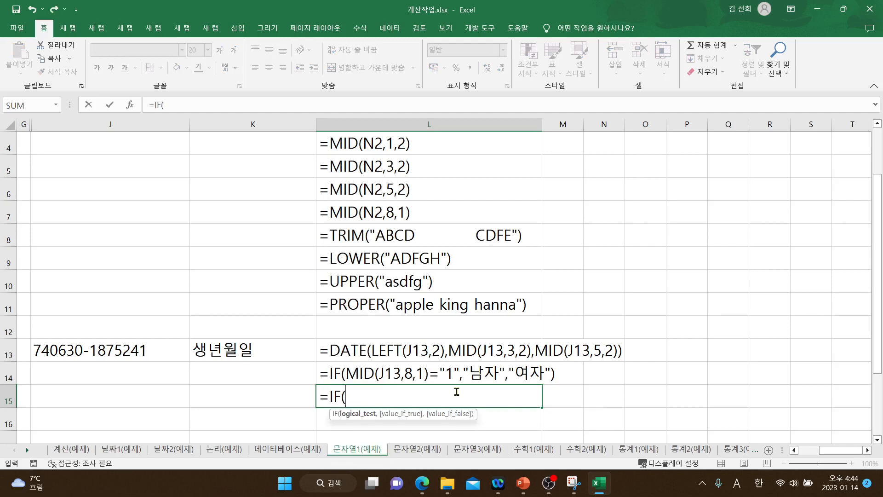
text(OR)
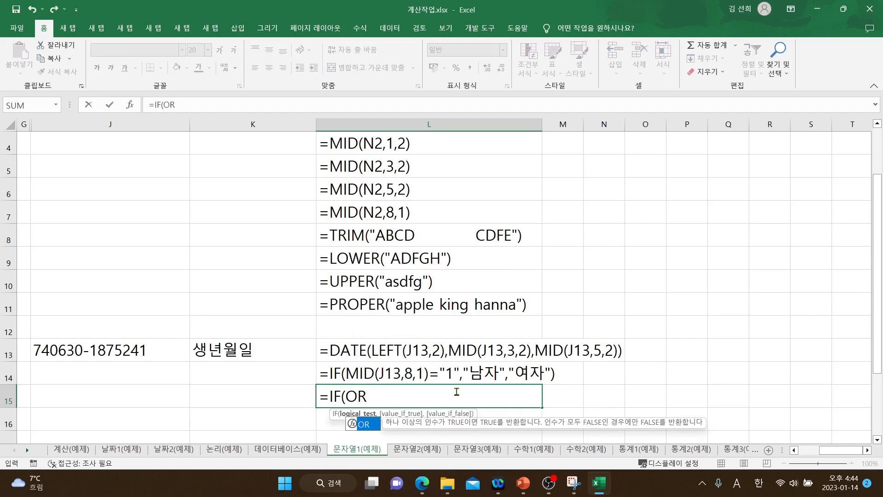
text(()
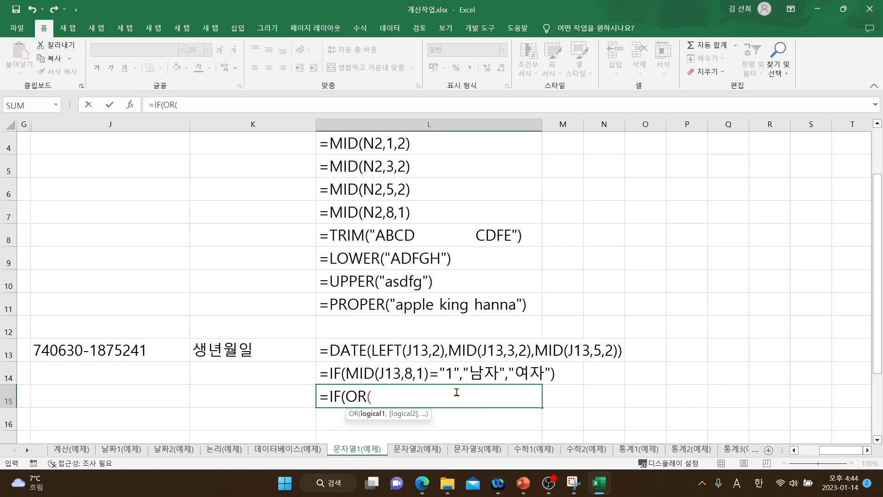
Enter MID(J13,8,1)="1" as the first OR condition in the L15 formula.
text(MID()
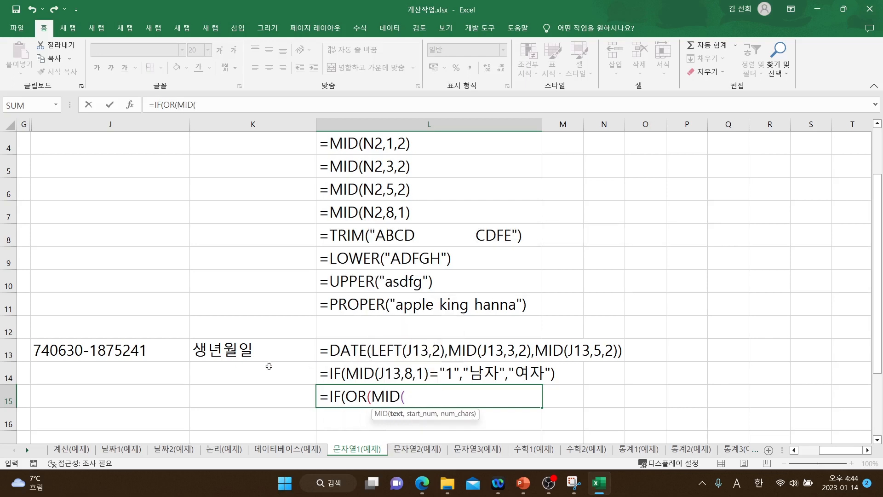
click(156, 349)
text(,)
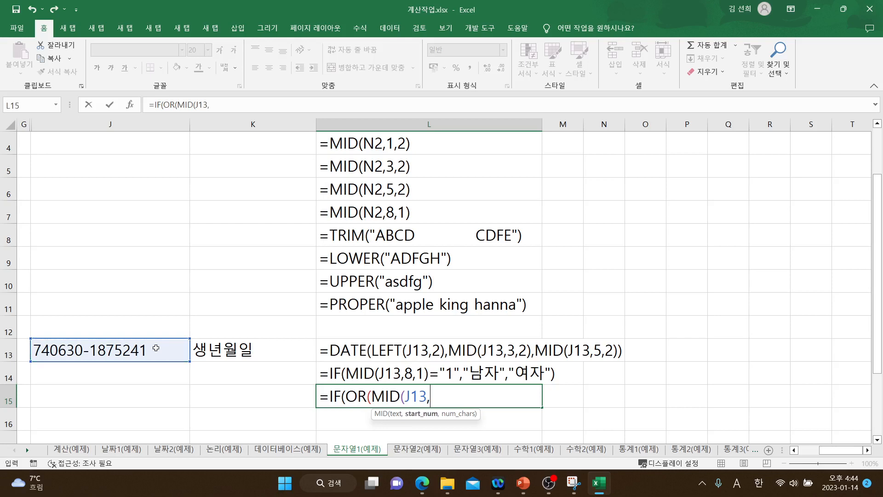
text(8,1)
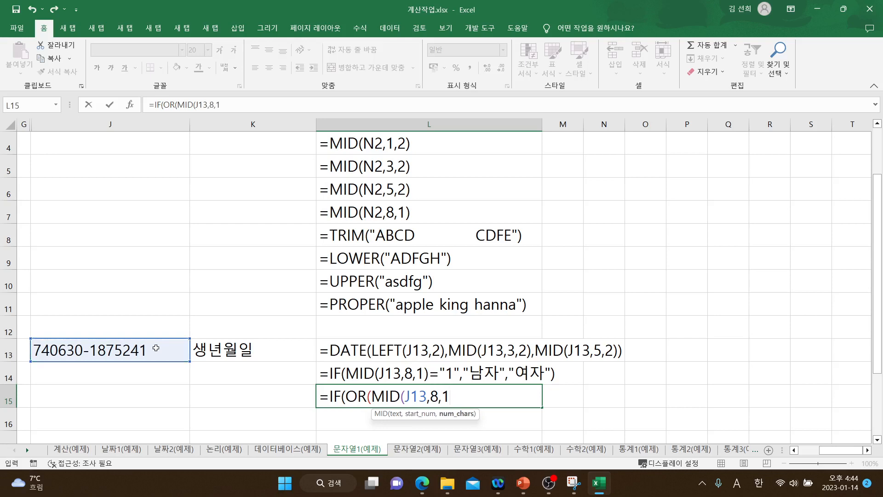
text()=)
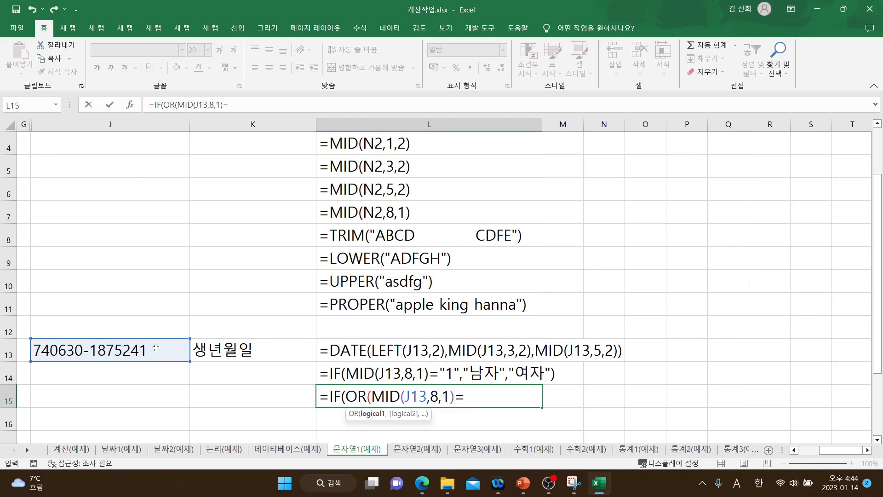
text("1",)
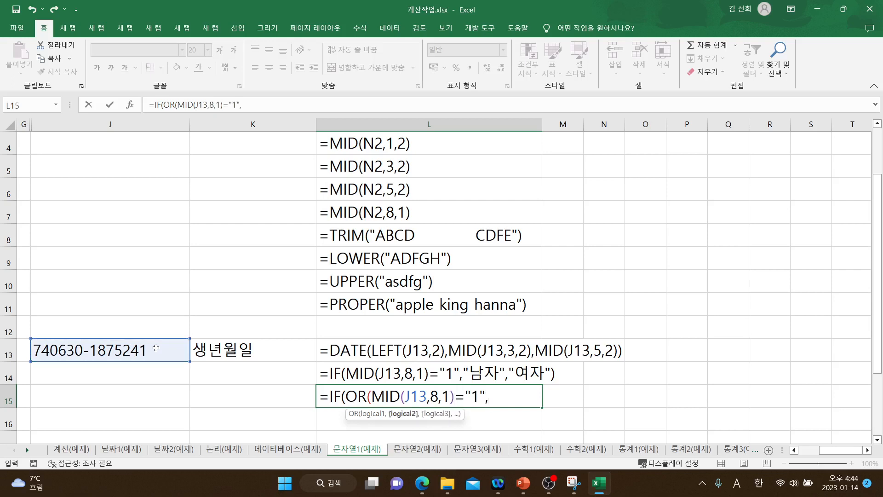
Add MID(J13,8,1)="2" as the second OR condition in L15 and close the OR function.
text(MID()
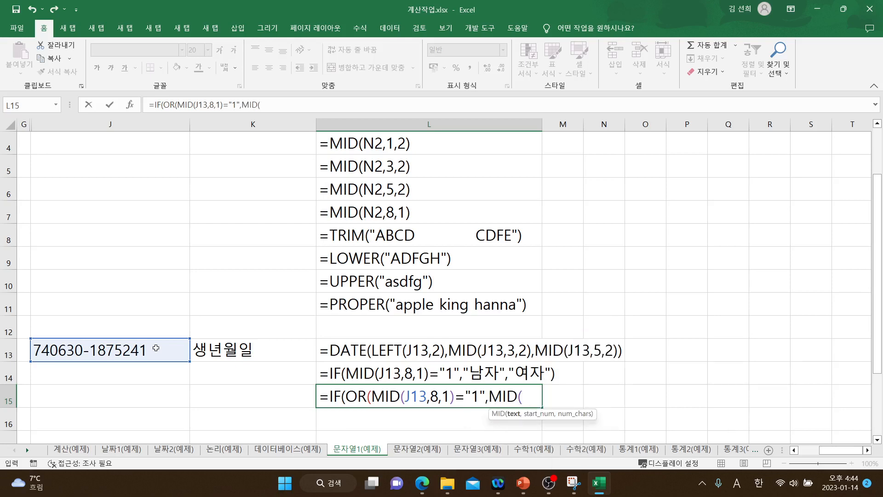
click(156, 348)
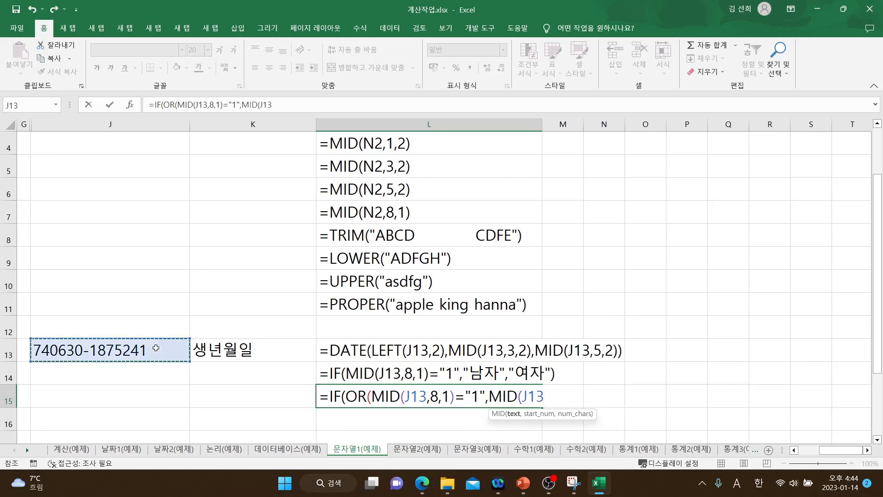
text(8,1)
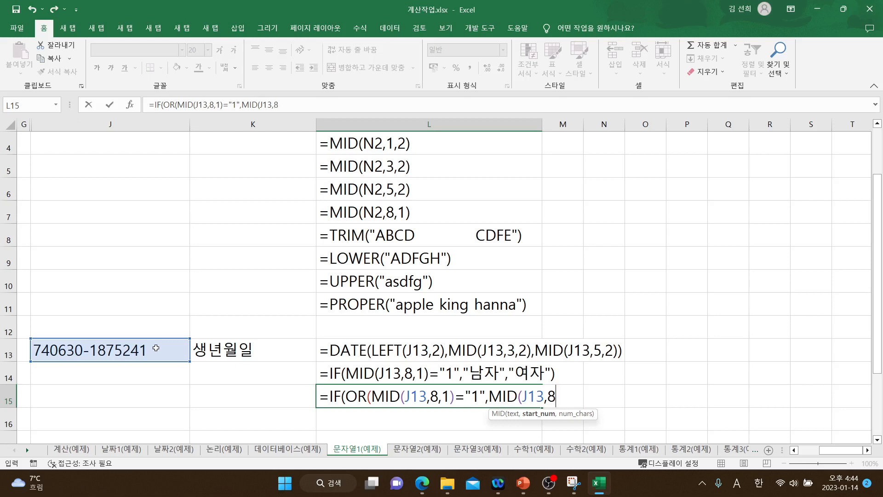
text())
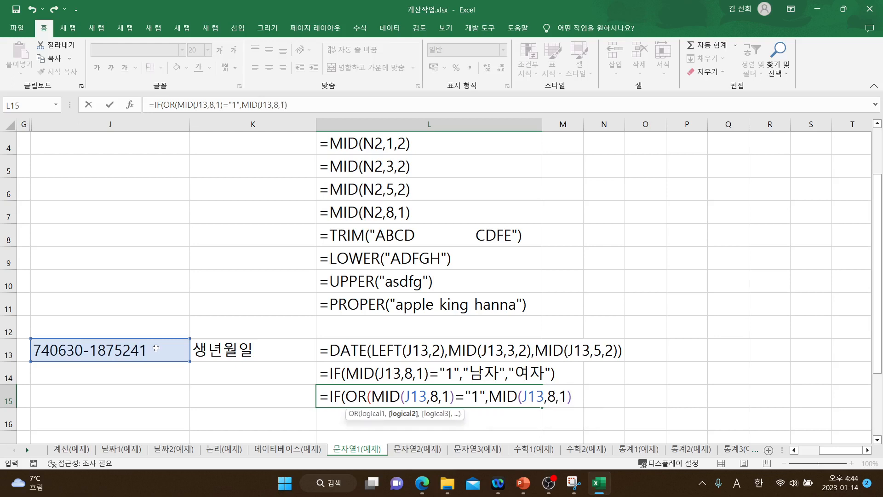
text(="2"))
Review the two OR conditions in L15 and change the second condition's comparison value to "3".
click(368, 397)
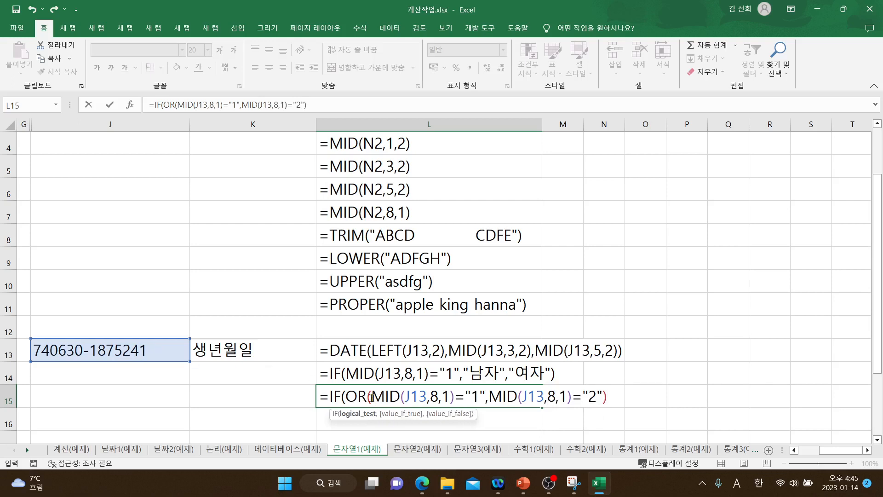
click(608, 396)
drag(373, 397, 603, 397)
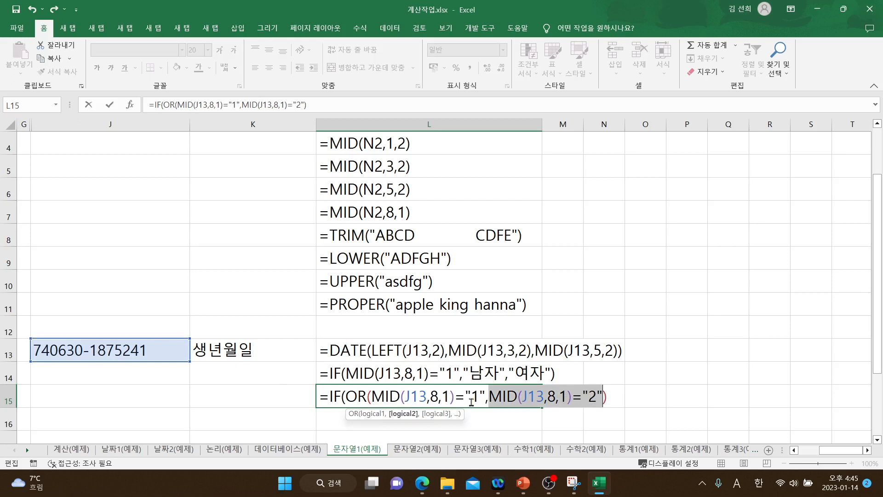
click(596, 396)
key(BackSpace)
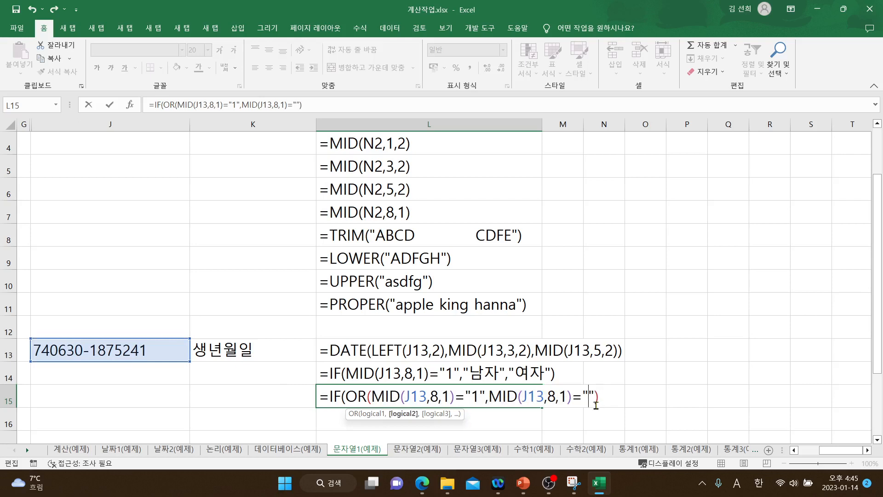
text(3)
drag(372, 396, 596, 396)
click(606, 397)
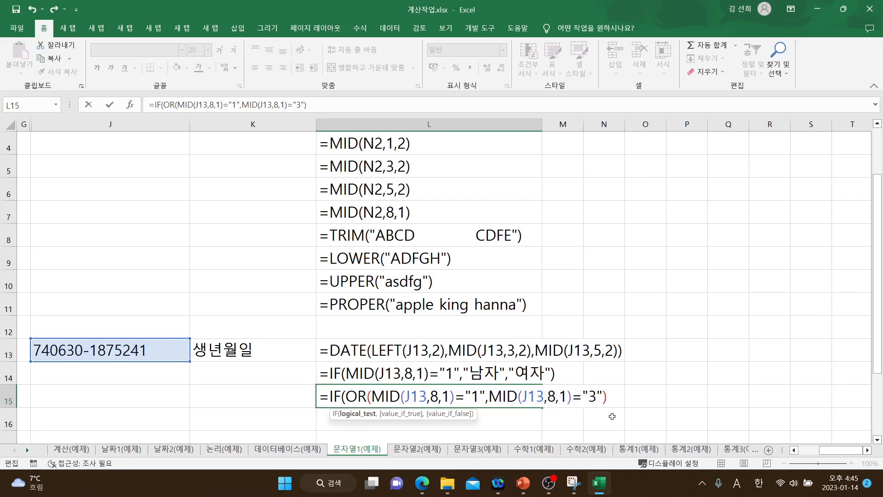
Check the OR logical test in the L15 formula and enter "남자" as the value if true.
text(,)
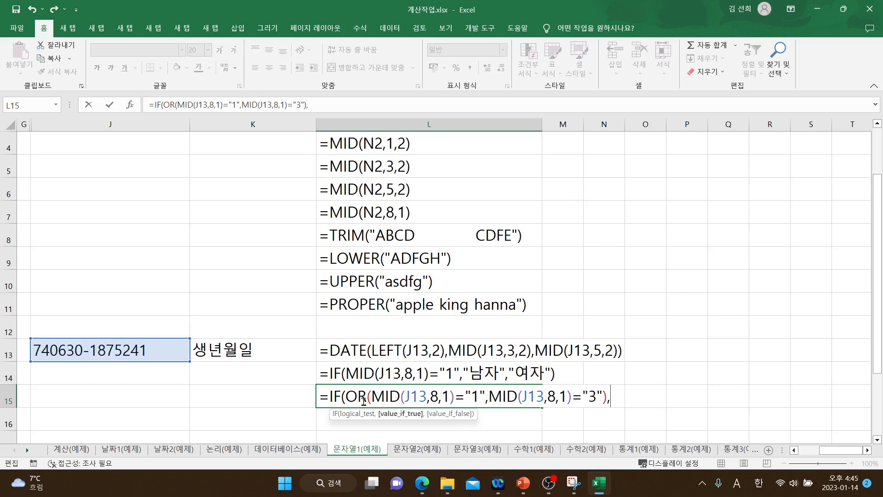
drag(346, 396, 603, 396)
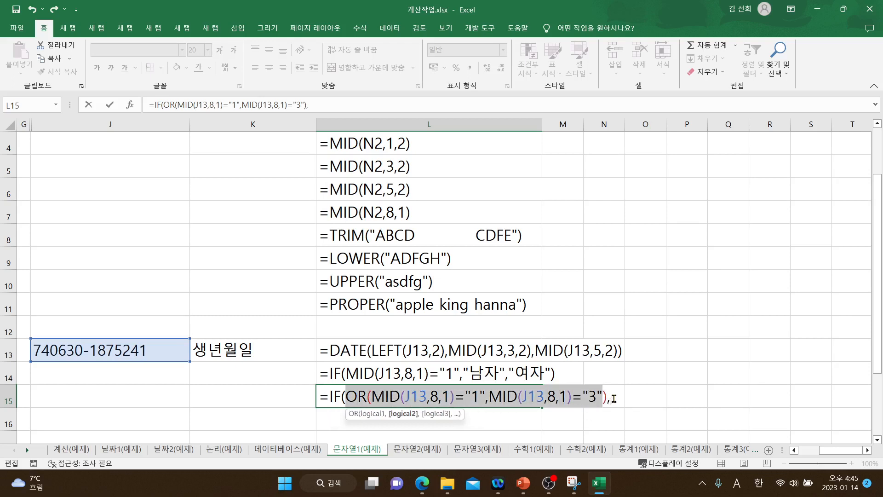
click(613, 397)
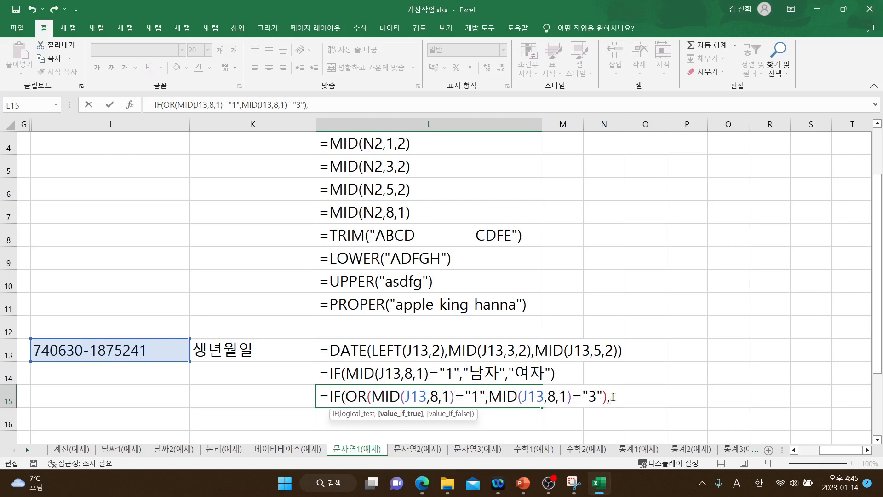
text(")
key(Hangul)
text(남)
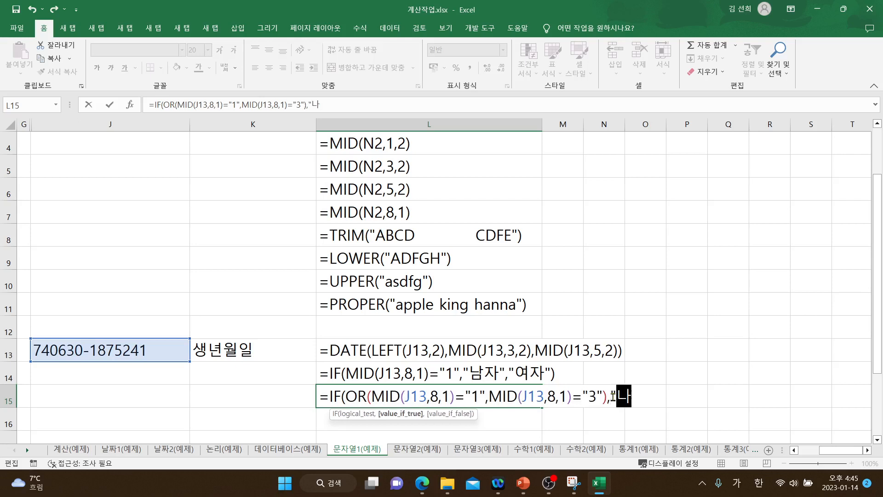
text(자)
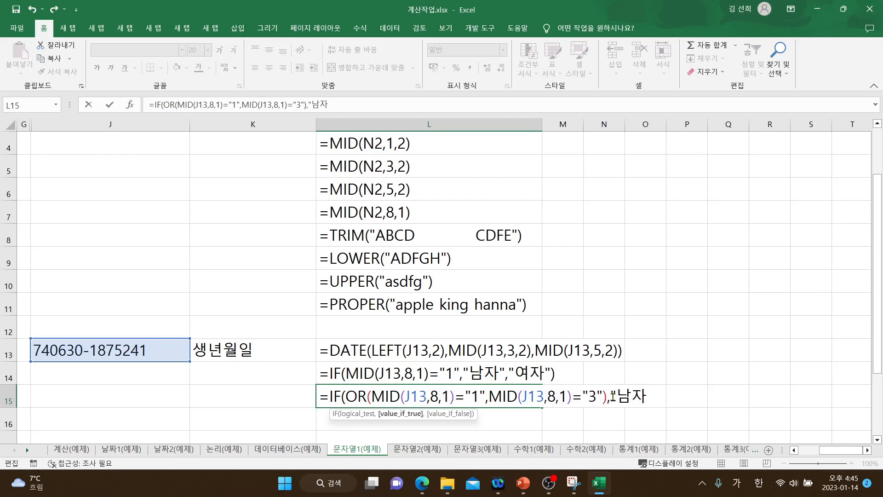
Add "여자" as the value if false in L15 and complete the IF formula.
text(","여지)
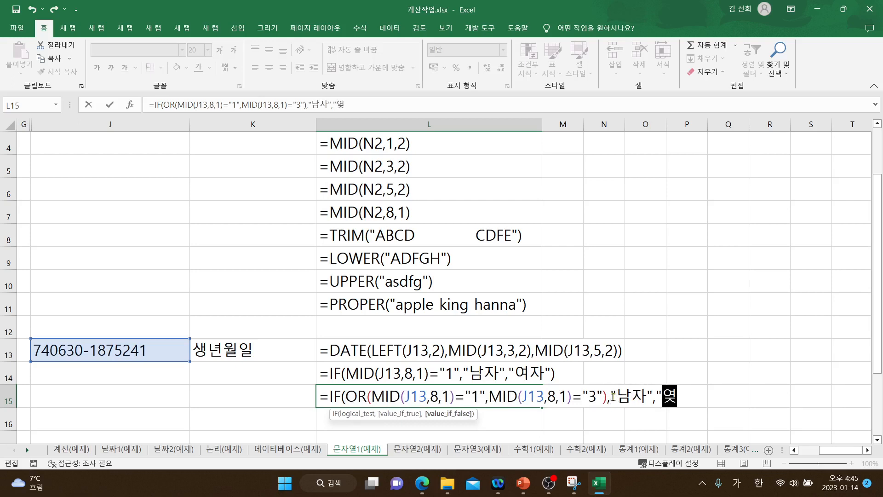
key(BackSpace)
text(자")
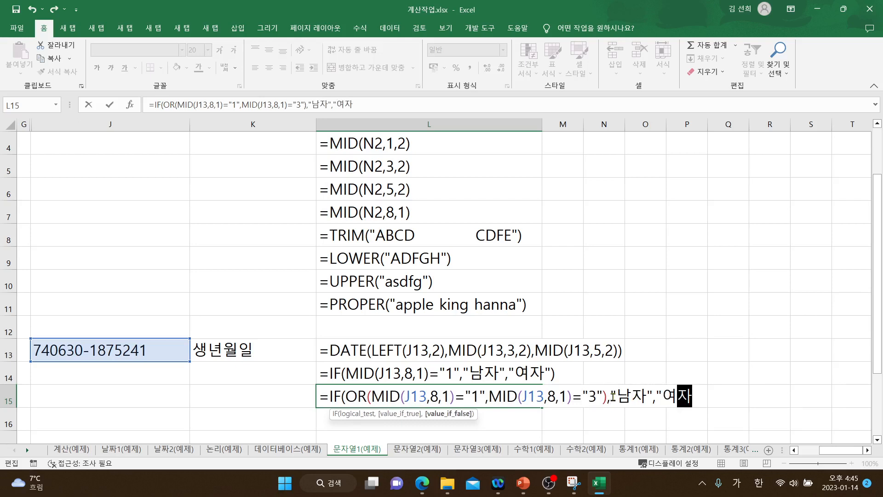
text())
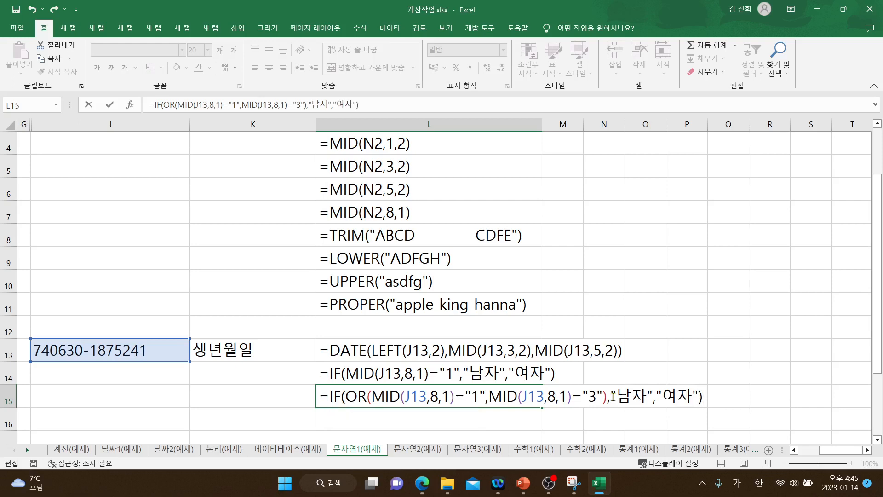
key(Return)
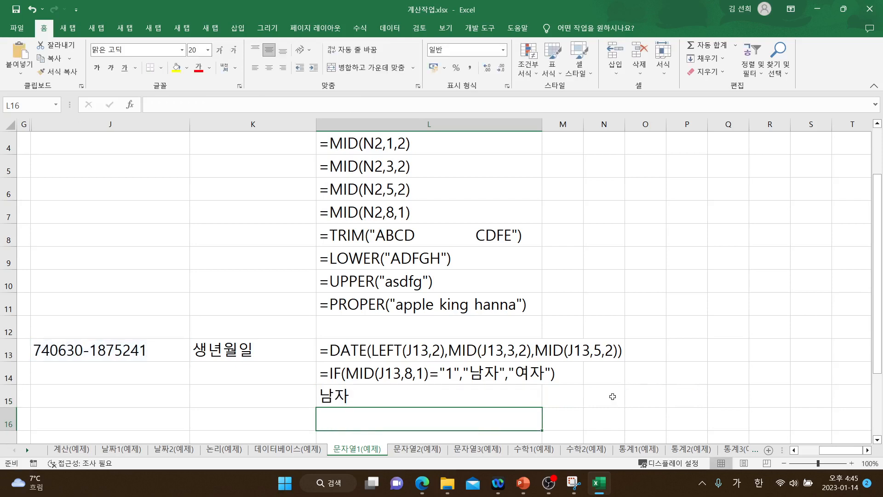
Prefix the L15 formula with an apostrophe and change its two comparison values to "2" and "4".
double_click(505, 395)
click(320, 395)
text(')
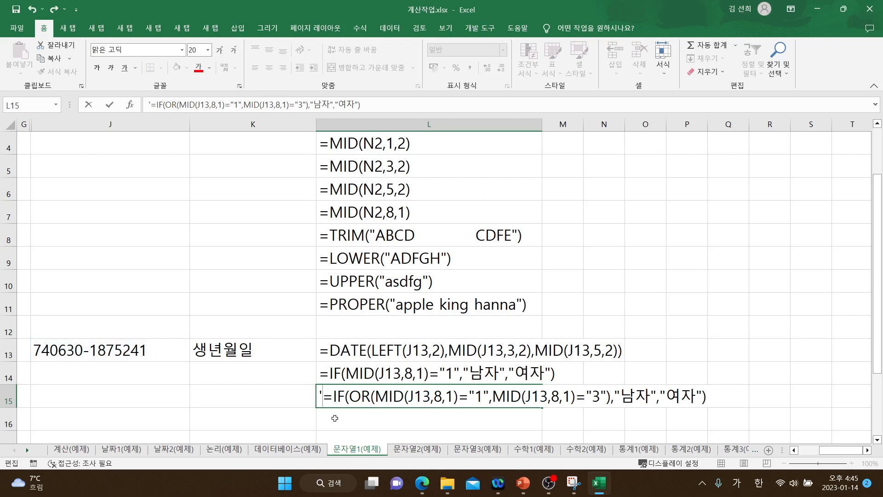
double_click(478, 397)
text(2)
double_click(598, 396)
text(4)
Swap the IF results in L15 so the true value is "여자" and the false value is "남자".
drag(626, 395, 629, 397)
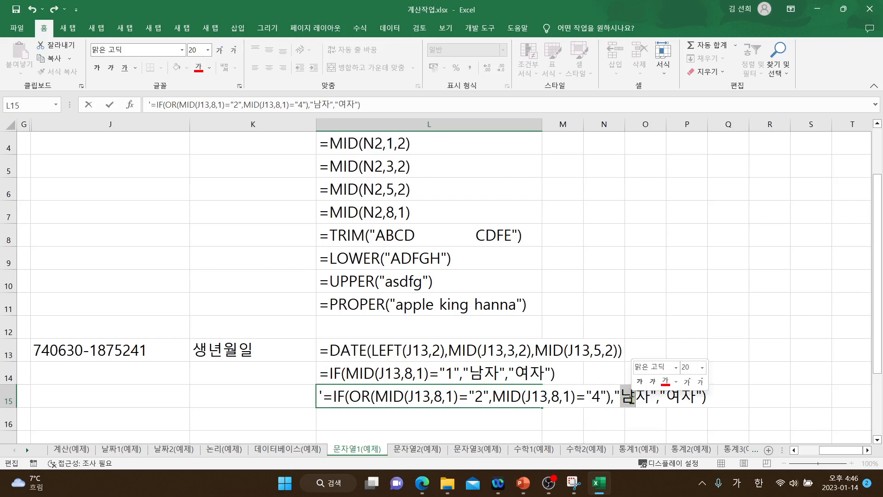
key(Hangul)
text(DU)
key(BackSpace)
key(BackSpace)
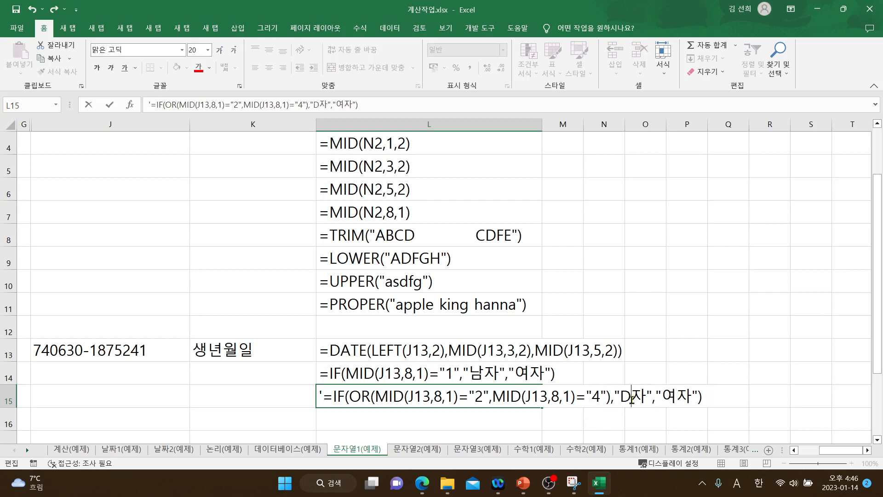
key(Hangul)
text(여)
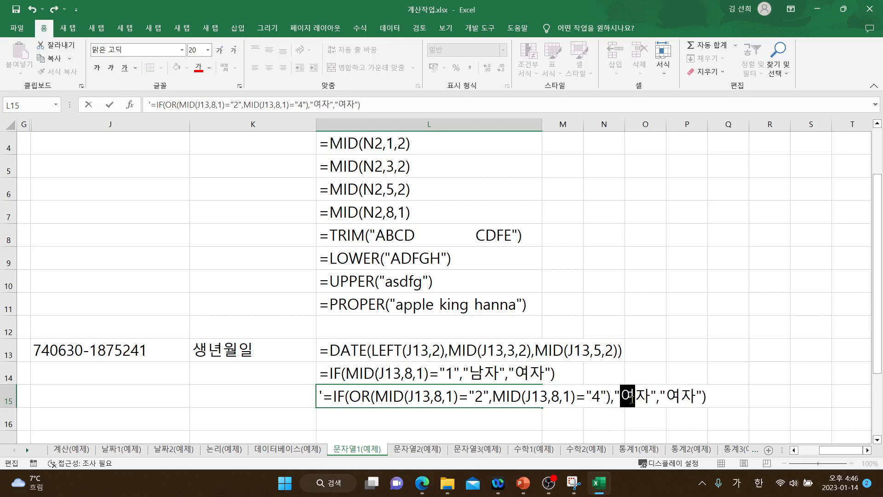
drag(664, 397, 680, 397)
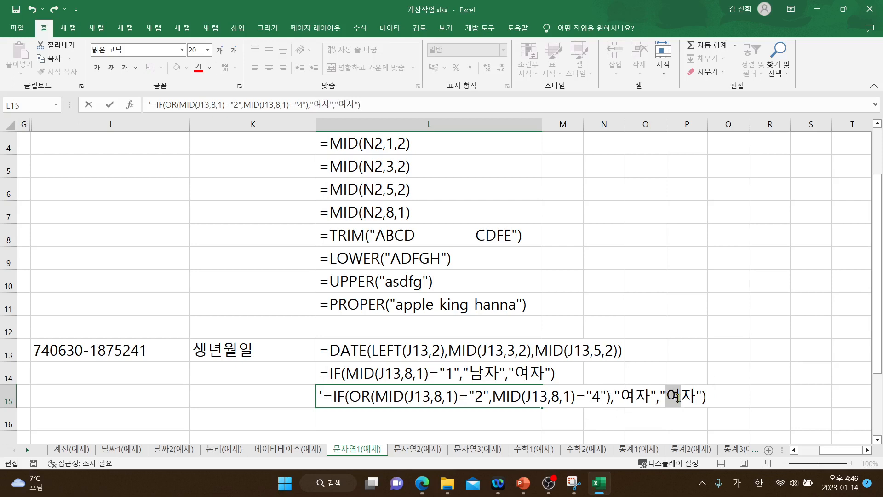
text(나ㅁ)
Remove the leading apostrophe from L15 so the revised IF formula calculates.
click(324, 395)
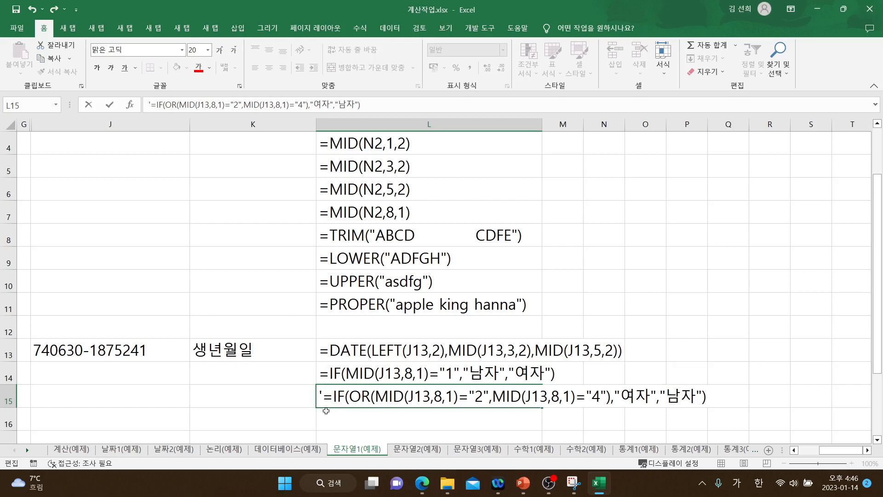
key(BackSpace)
key(Return)
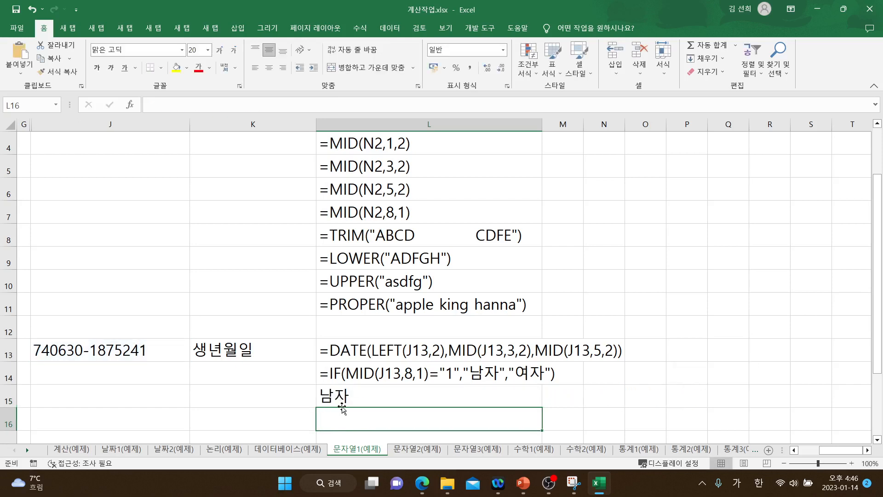
Put an apostrophe before the L15 formula again to display it as text.
double_click(336, 396)
click(319, 395)
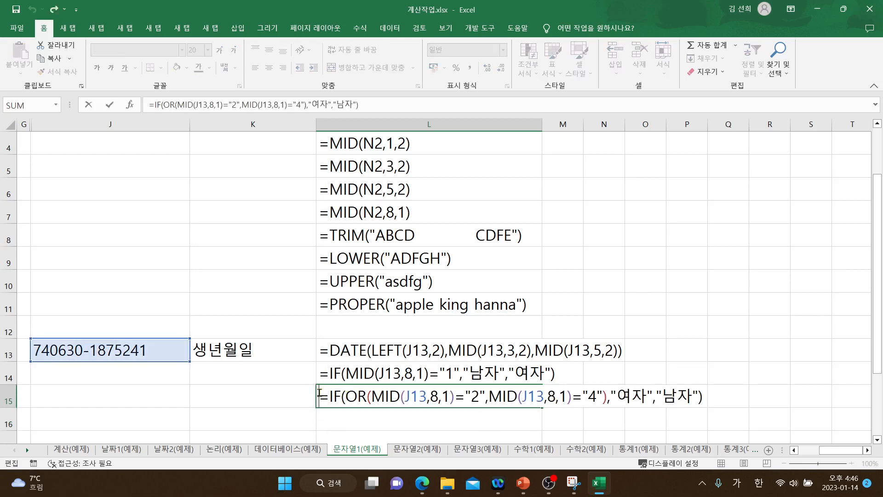
text(')
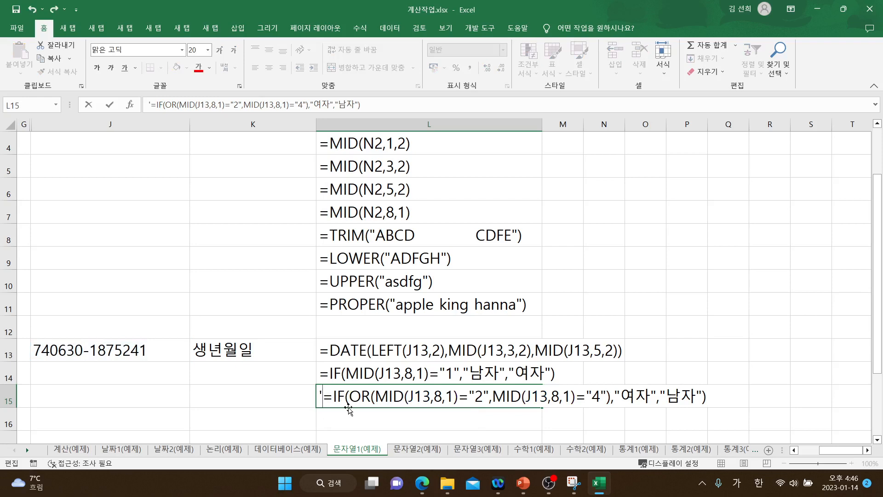
key(Return)
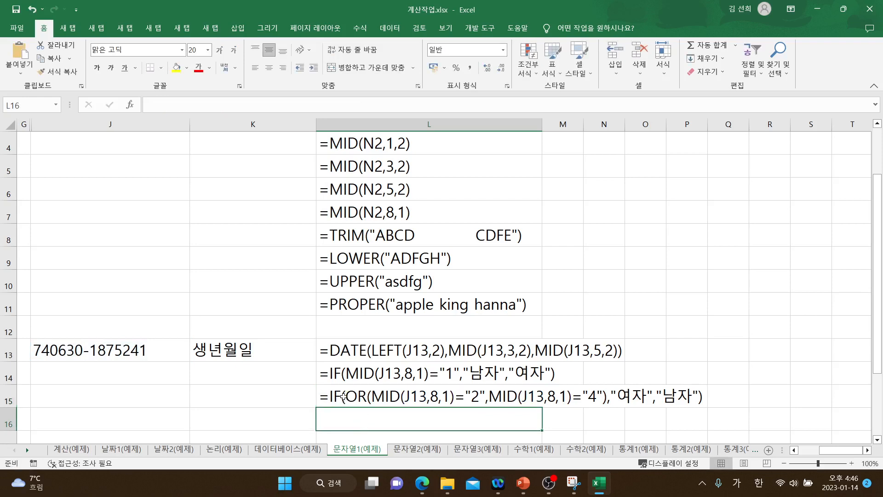
Examine the OR function in L15, its two MID conditions and their equals signs.
double_click(350, 396)
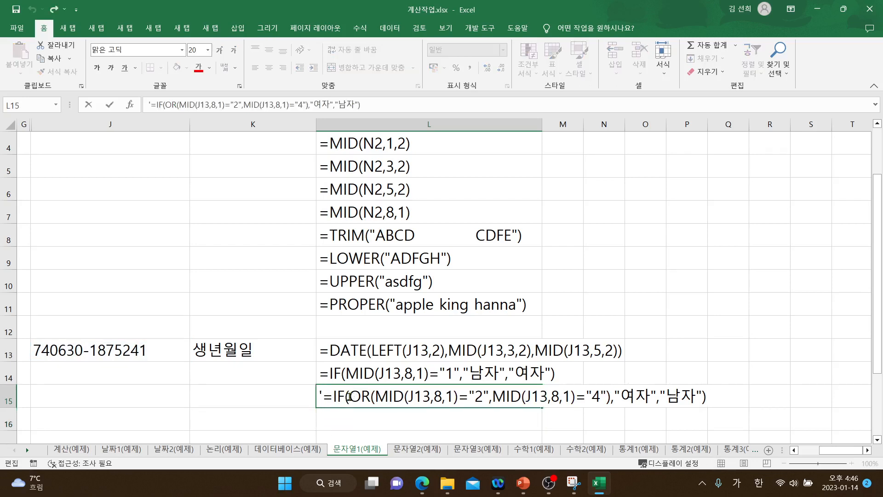
drag(349, 395, 369, 398)
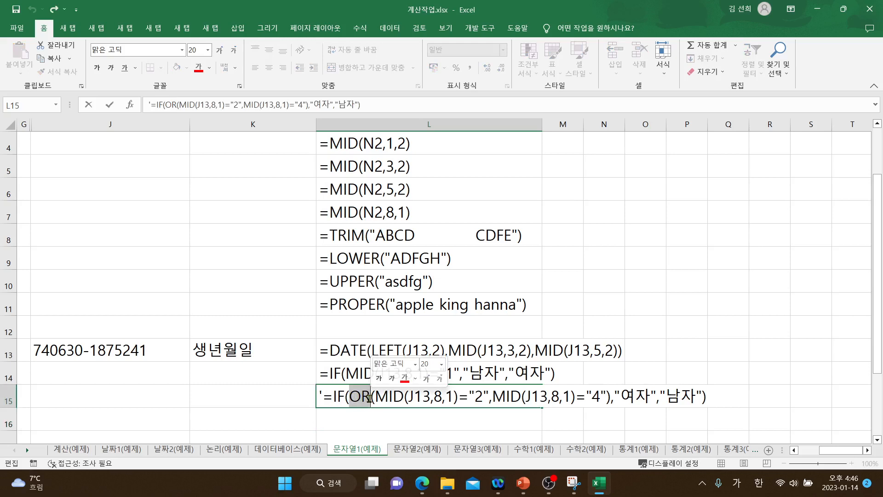
drag(375, 396, 606, 396)
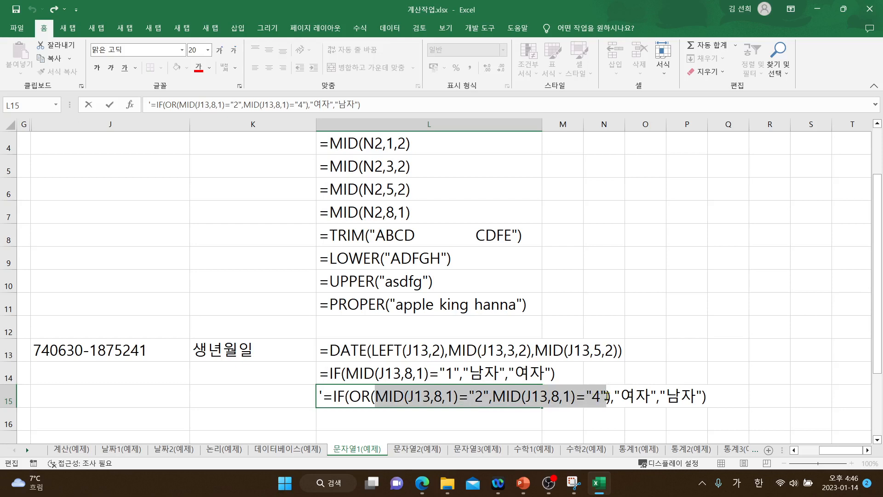
click(492, 398)
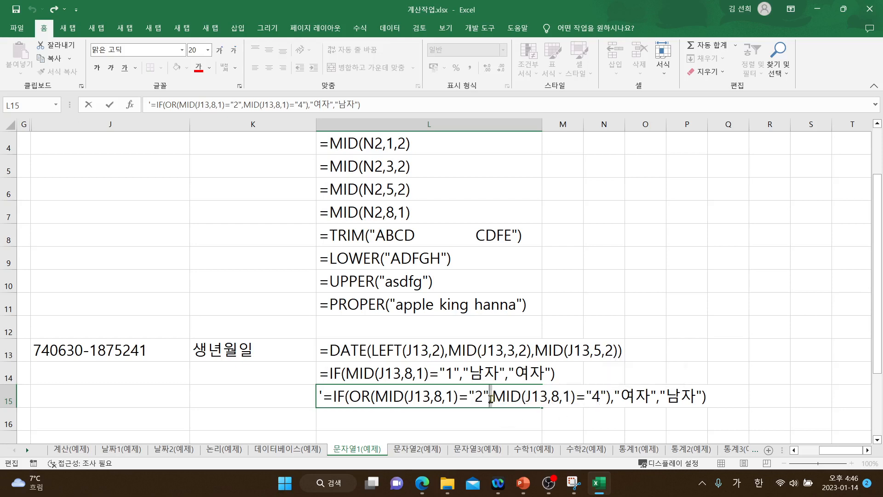
click(610, 399)
drag(375, 396, 606, 397)
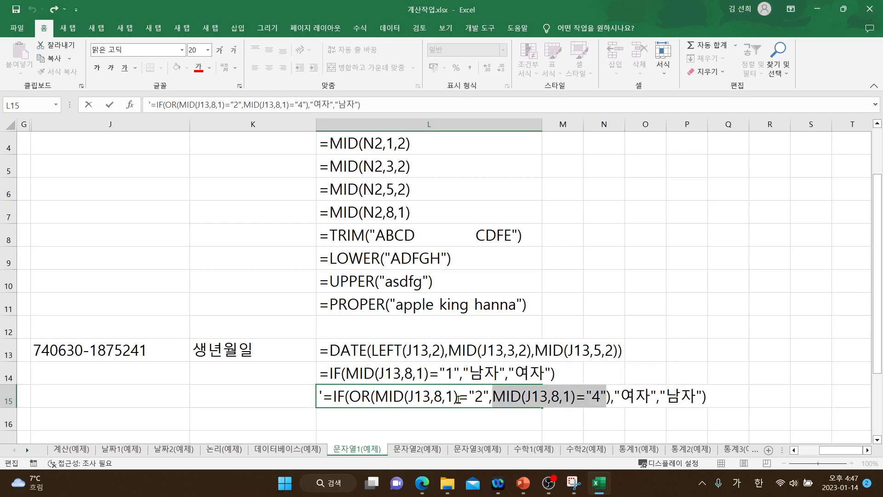
drag(468, 401, 459, 400)
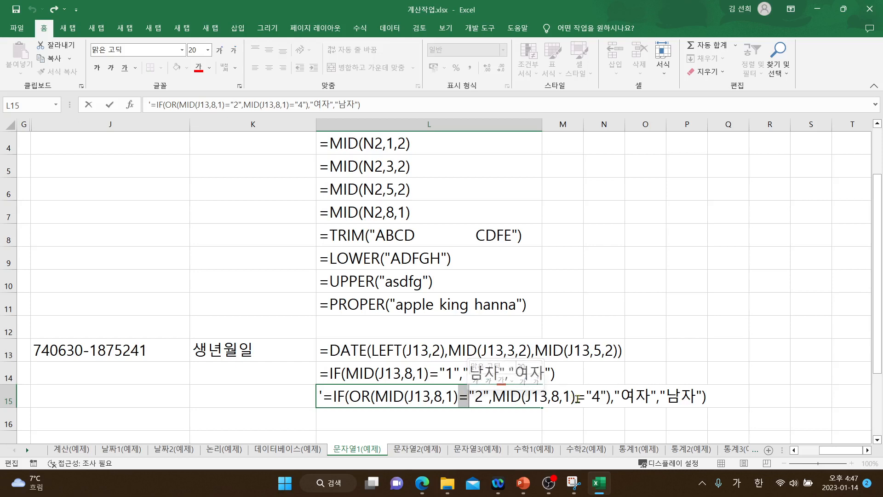
drag(575, 398, 581, 399)
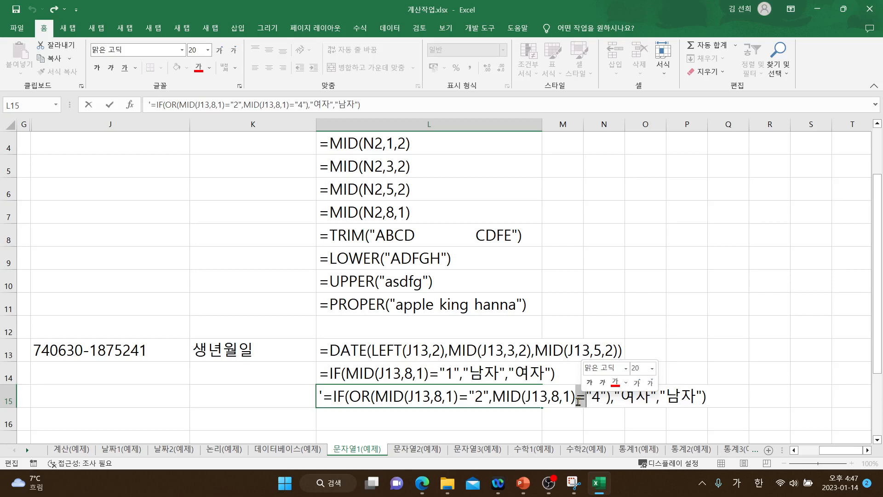
Examine the first condition's equals sign and quoted "2" in L15, and close the cell without changing it.
click(381, 395)
drag(380, 396, 486, 395)
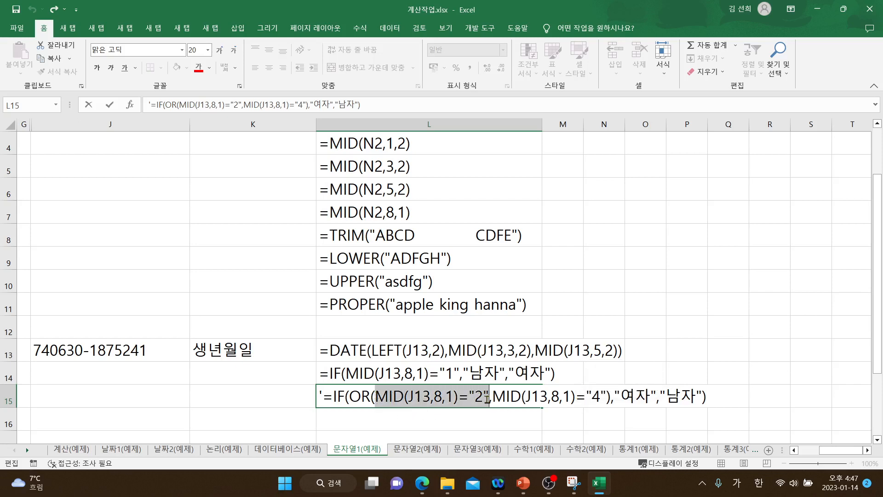
double_click(465, 396)
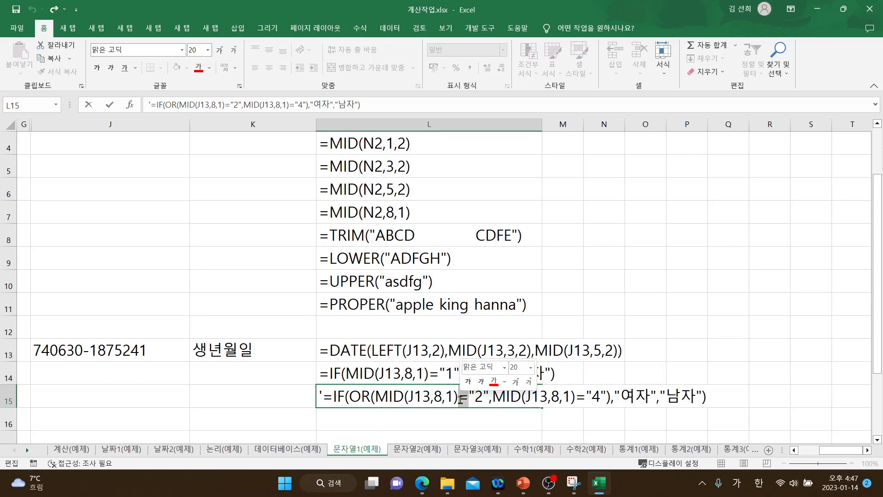
click(467, 398)
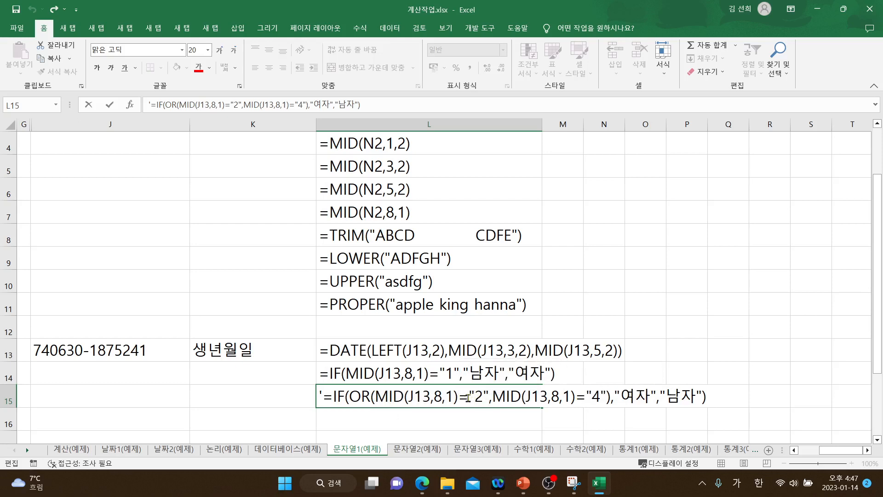
double_click(463, 396)
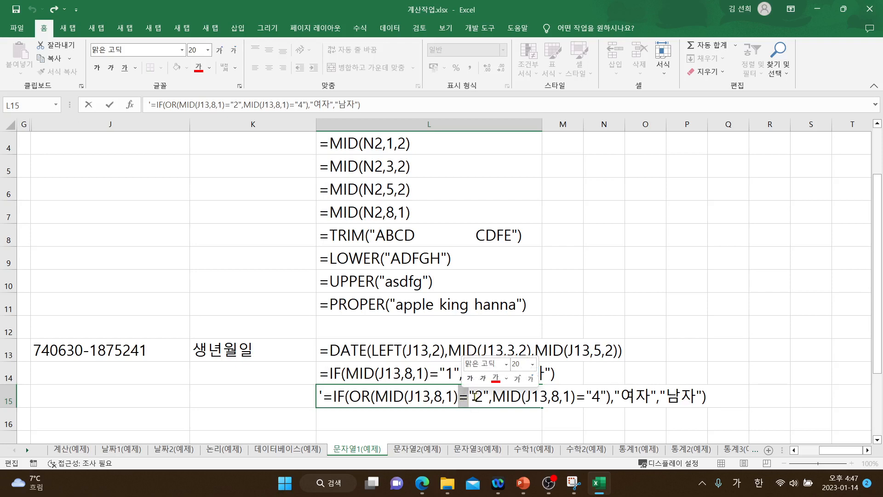
click(474, 398)
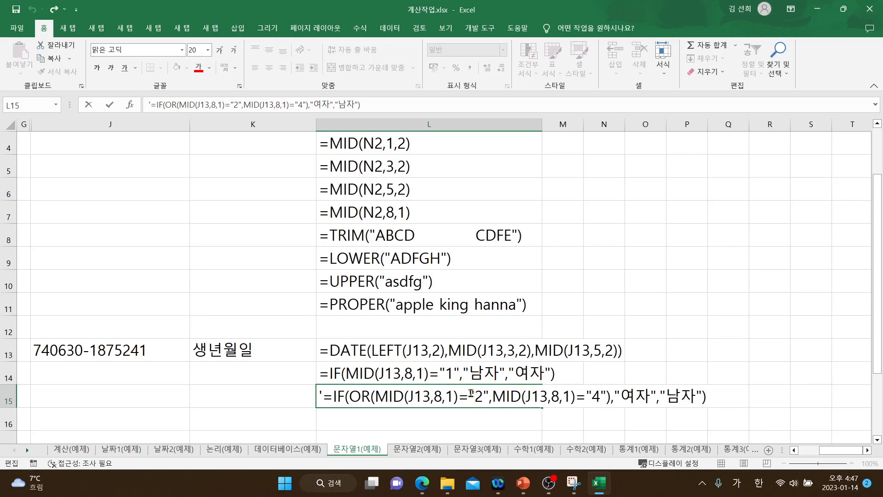
drag(485, 396, 489, 396)
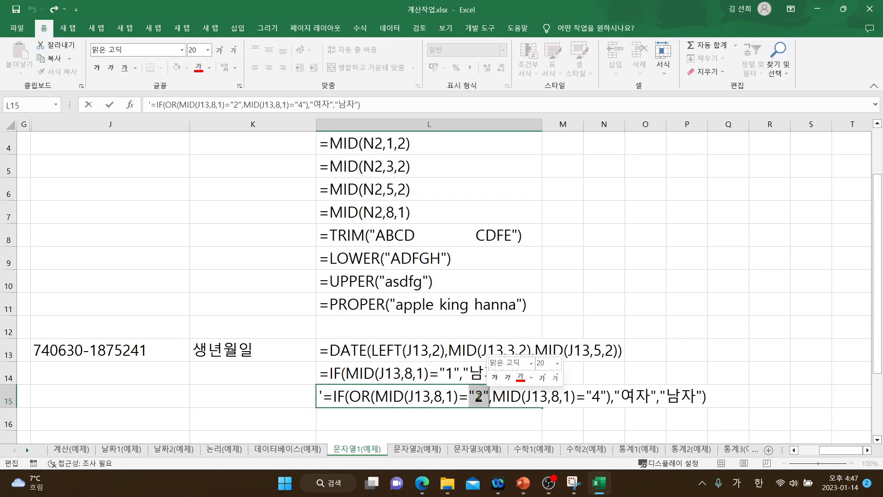
click(463, 396)
drag(462, 396, 465, 398)
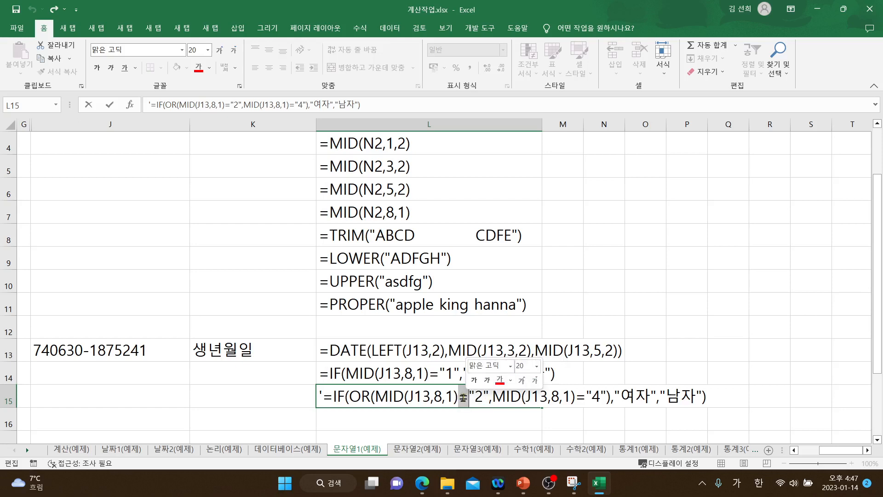
click(705, 396)
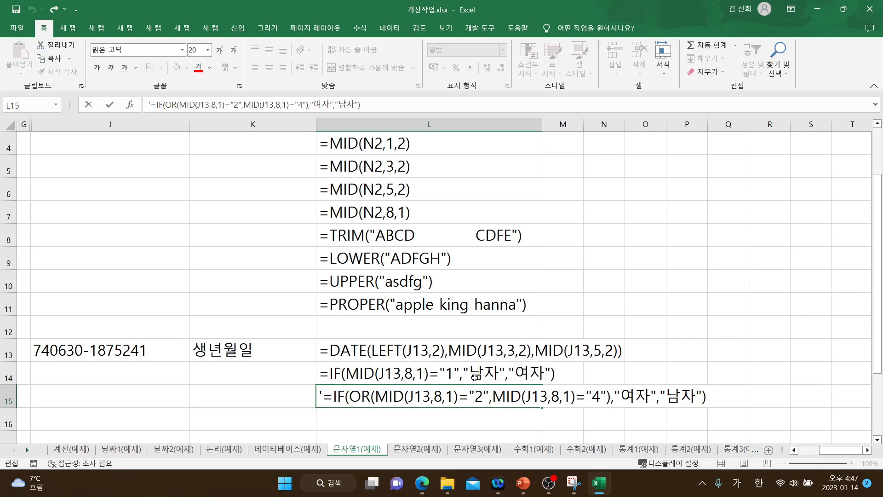
key(Return)
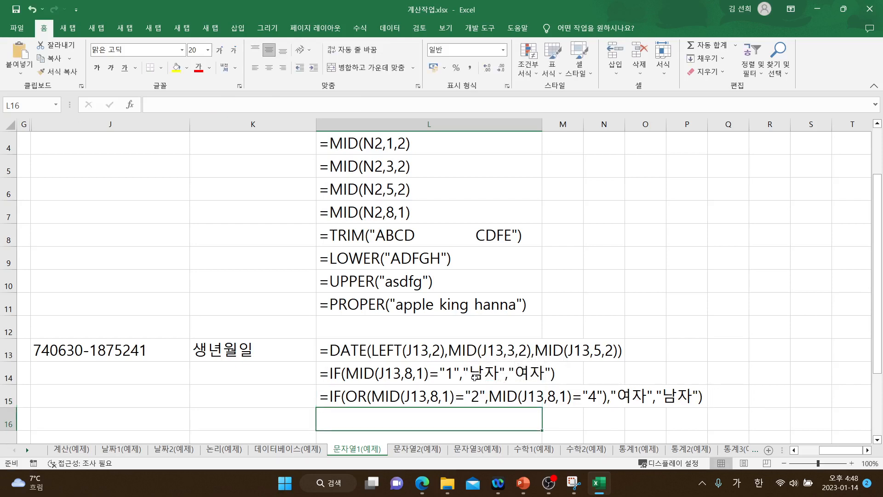
Remove the leading apostrophe from the DATE formula in L13 so it calculates the birth date.
scroll(476, 375, down, 1)
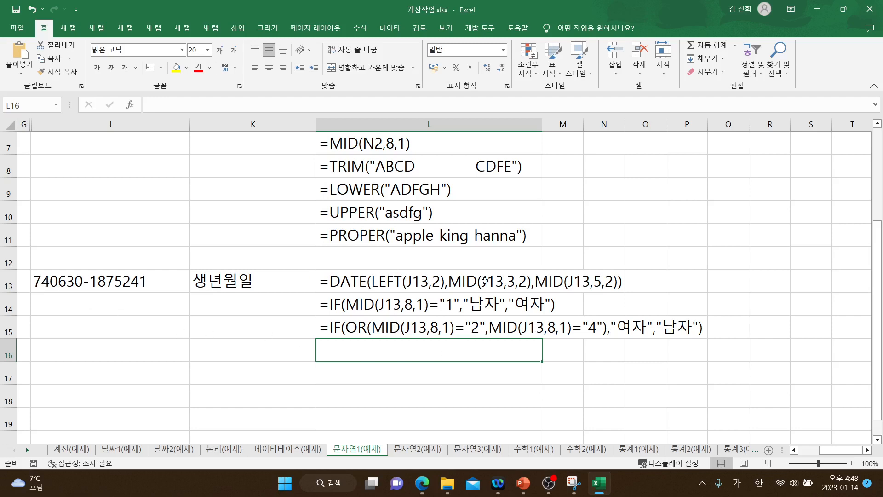
click(520, 282)
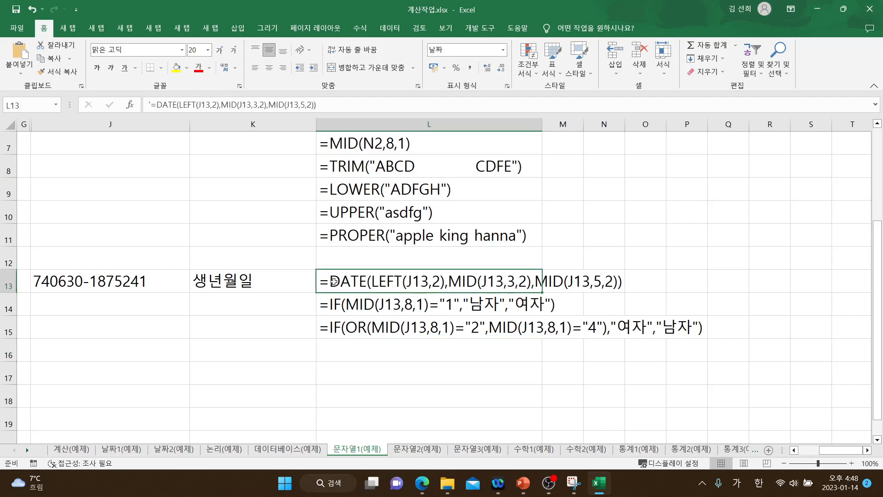
double_click(319, 280)
text(')
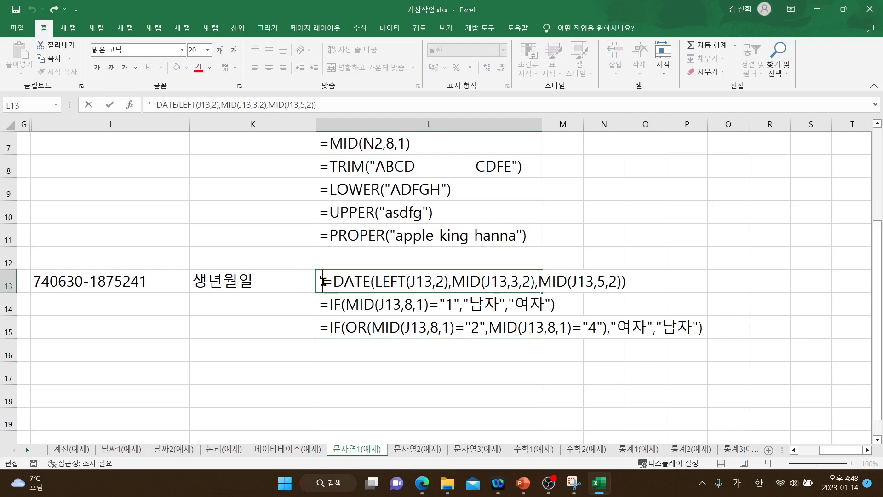
key(BackSpace)
key(Return)
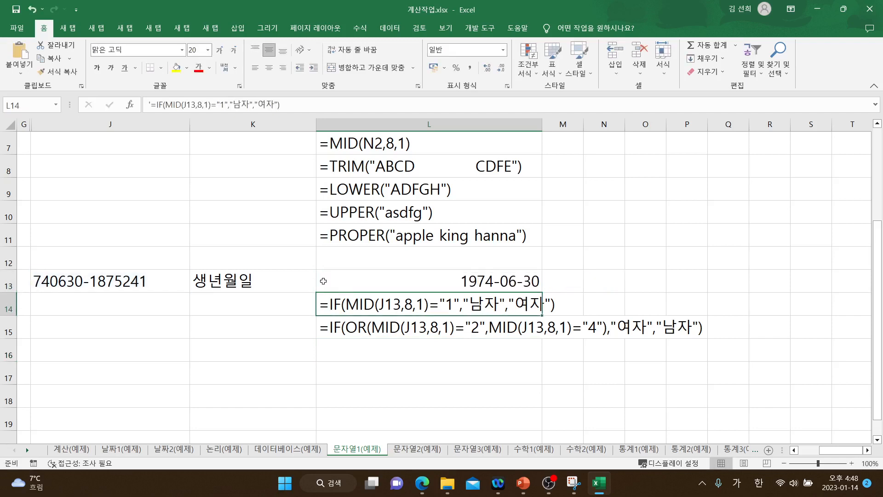
Put an apostrophe back before the DATE formula in L13 to display it as text.
double_click(515, 282)
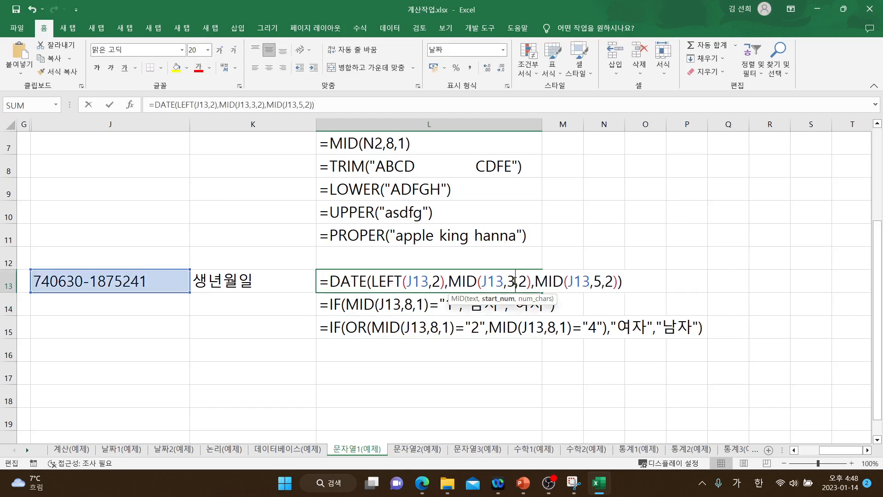
click(323, 283)
text(')
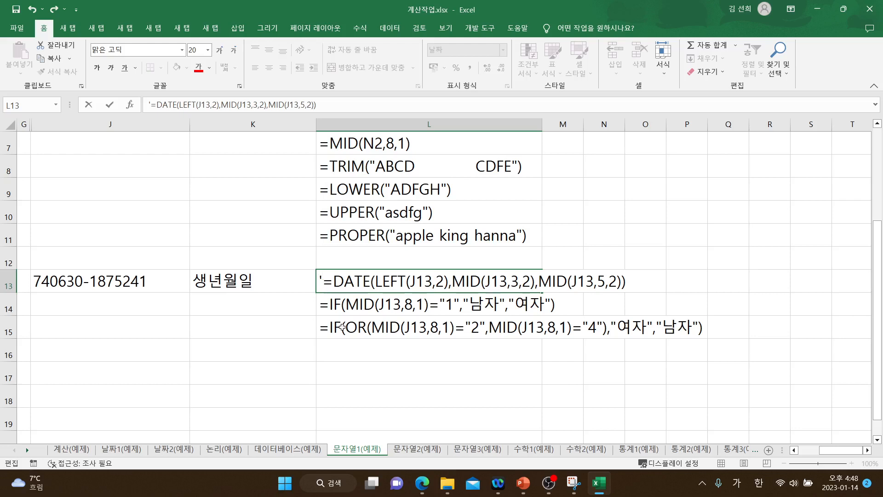
click(347, 348)
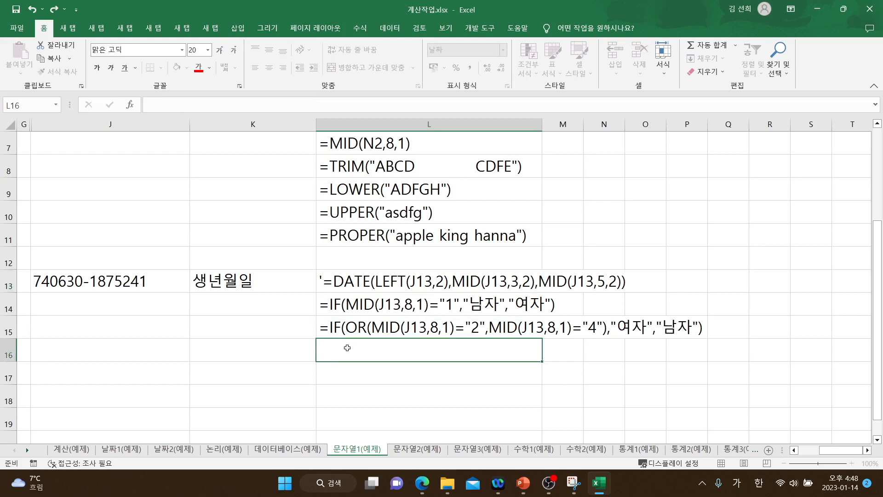
Enter the label "나이" in cell K16.
text(=)
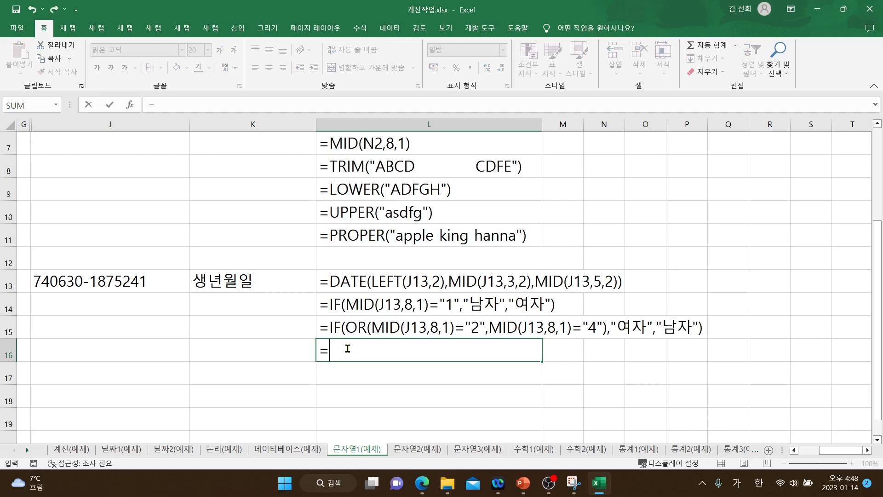
key(Escape)
click(253, 349)
key(Hangul)
text(SKDL)
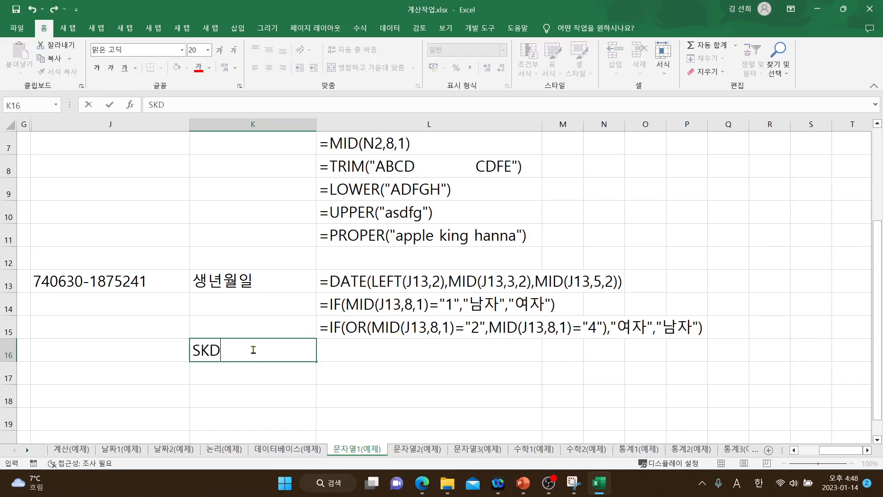
key(BackSpace)
key(BackSpace)
key(BackSpace)
key(BackSpace)
key(Hangul)
text(나이)
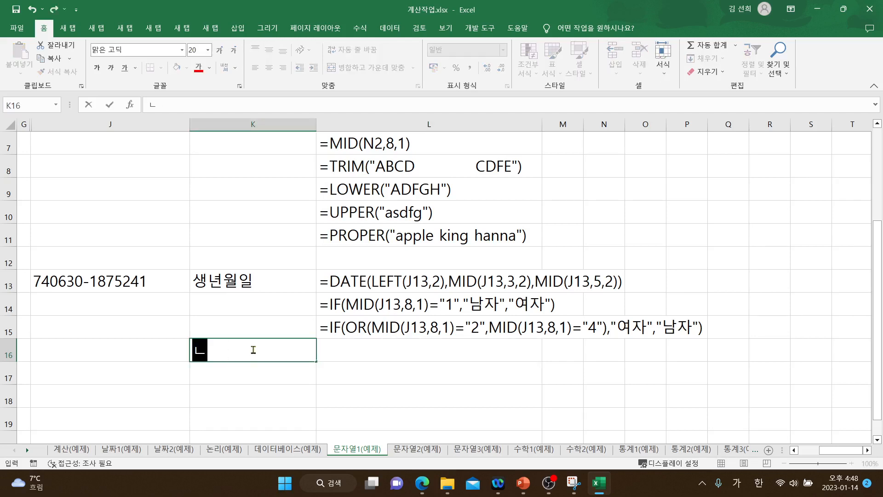
Begin the age formula in cell L16 with the current year, =YEAR(TODAY()).
click(350, 354)
text(=)
key(Hangul)
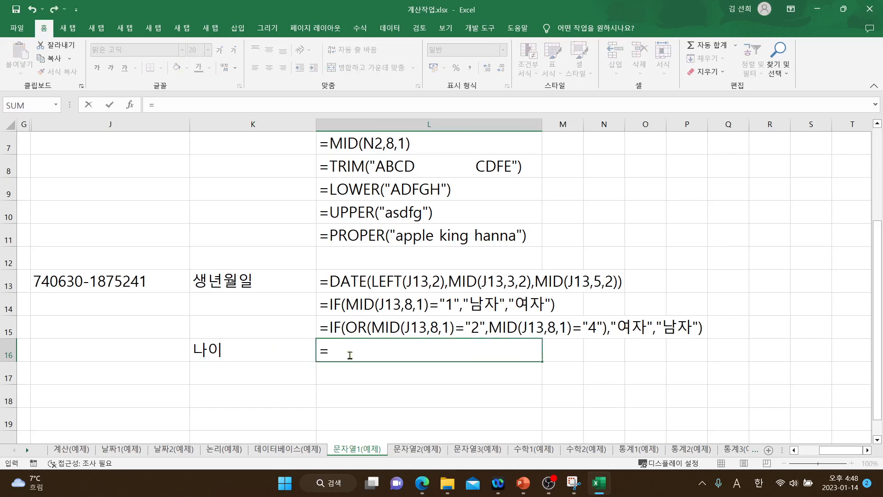
text(=)
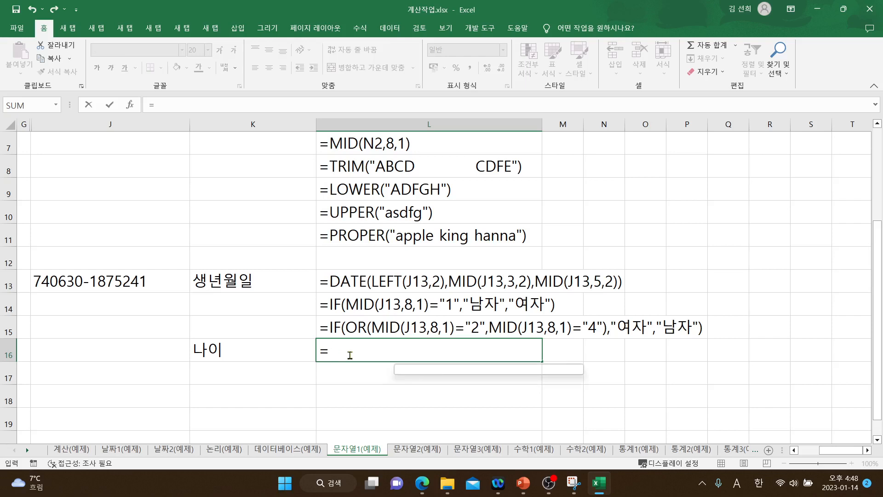
text(YEAR)
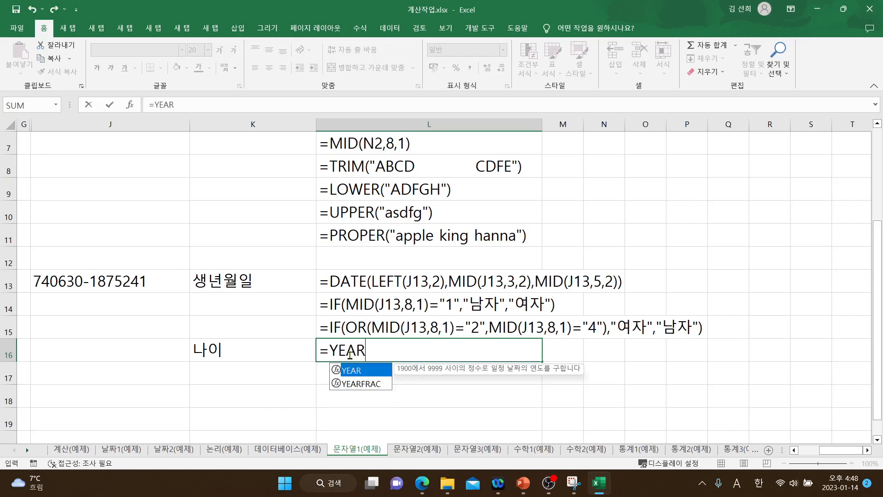
text(()
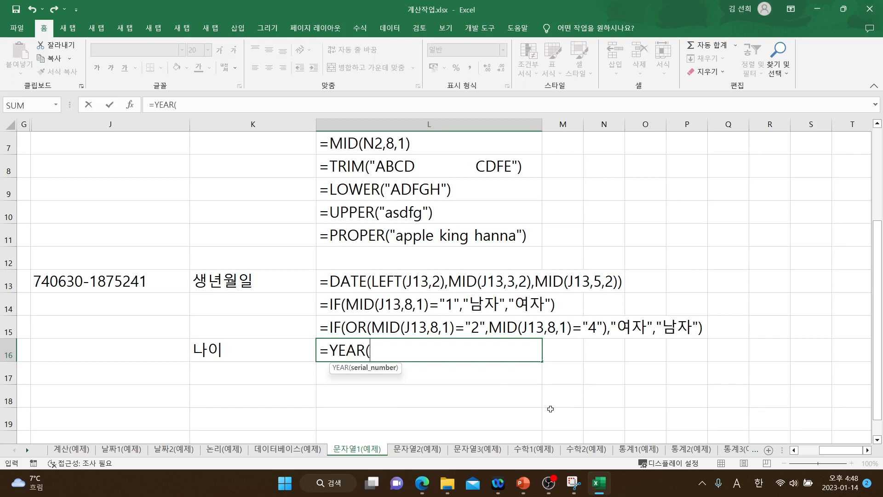
text(TODA)
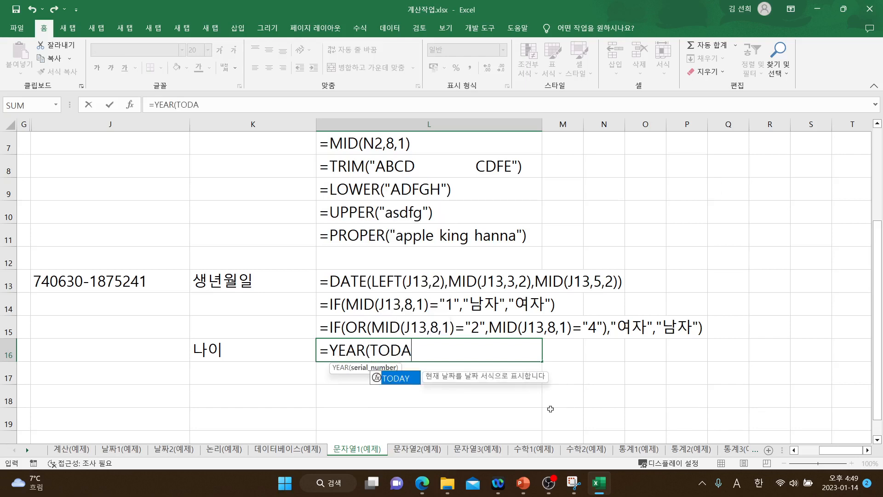
text(Y()
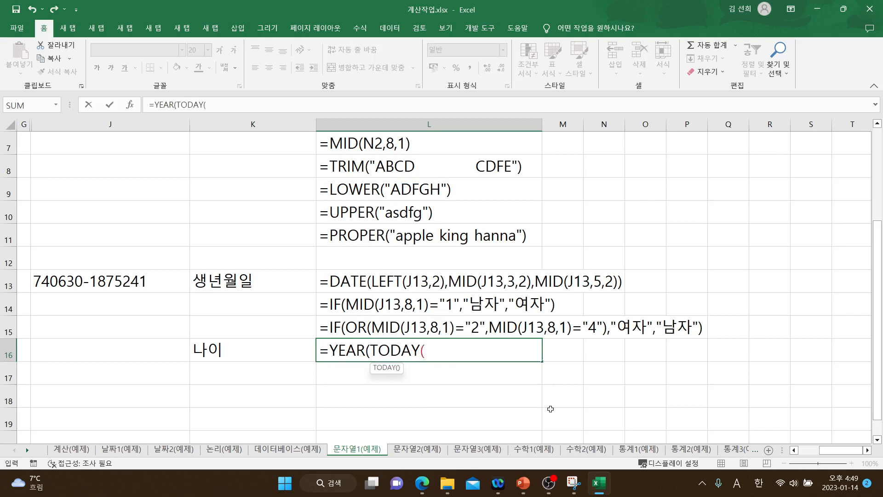
text()))
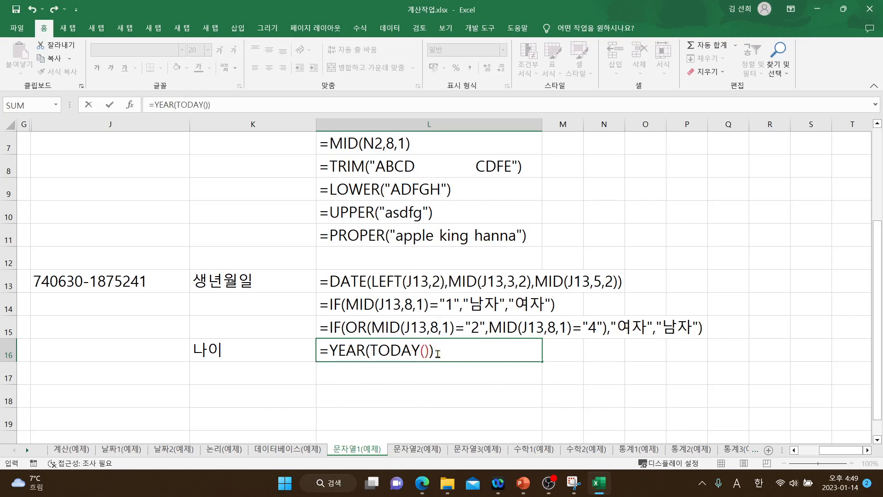
drag(433, 351, 330, 355)
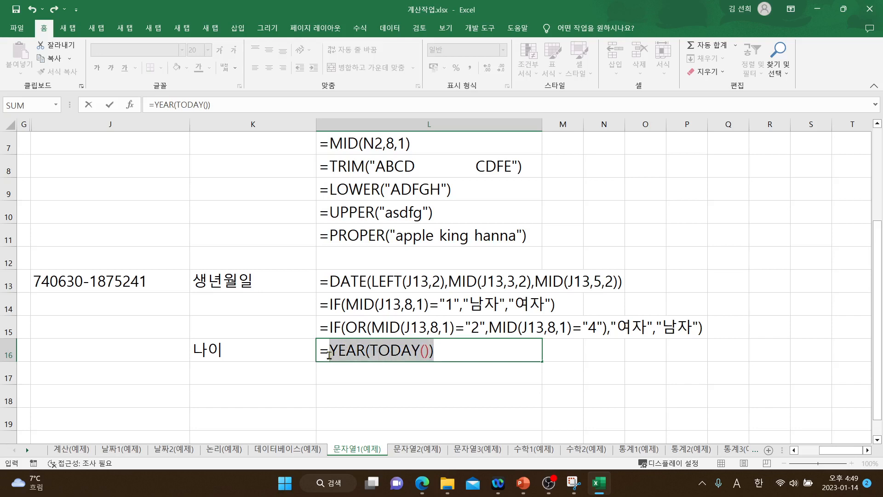
Complete the L16 formula by subtracting LEFT(J13,2) and 1900 from the current year.
click(452, 352)
text(-)
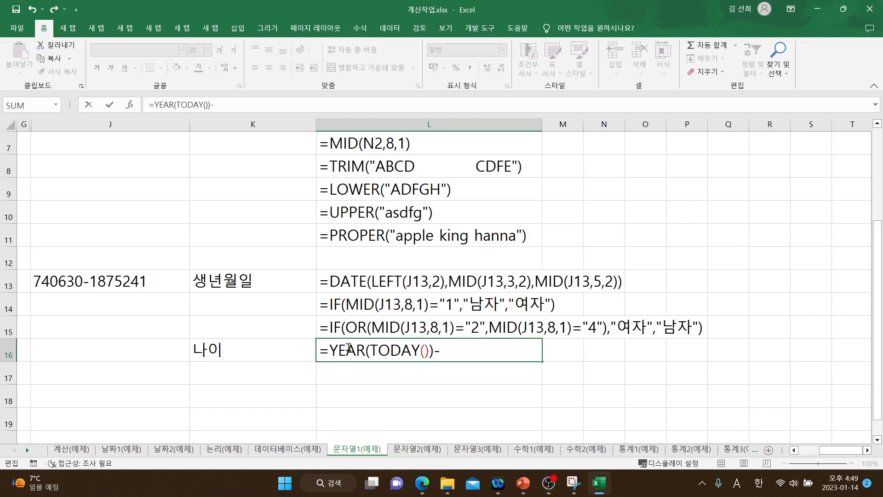
text(L)
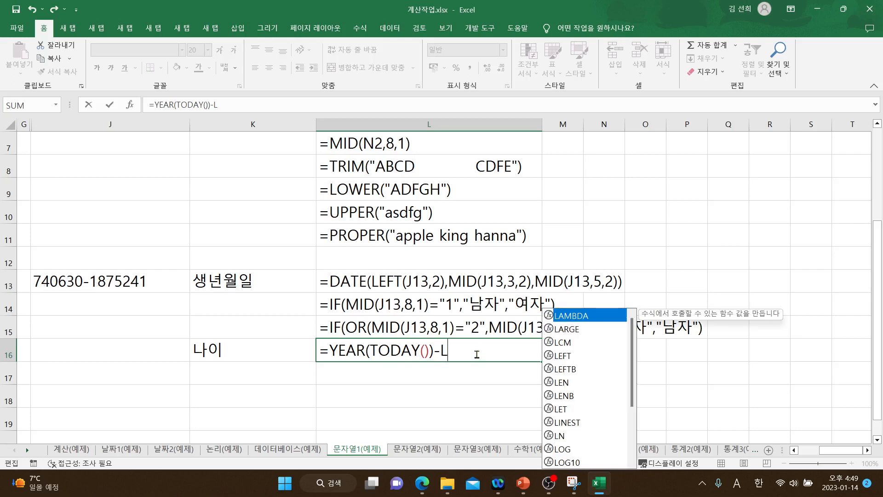
text(EFT()
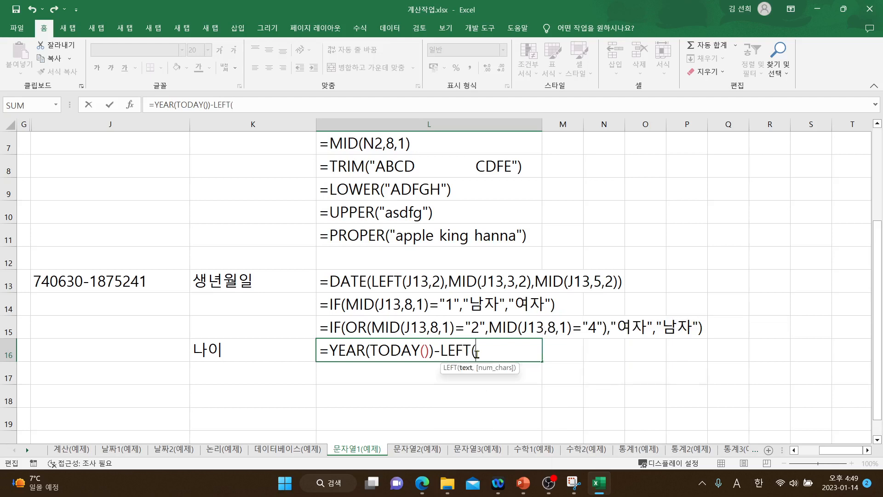
click(115, 283)
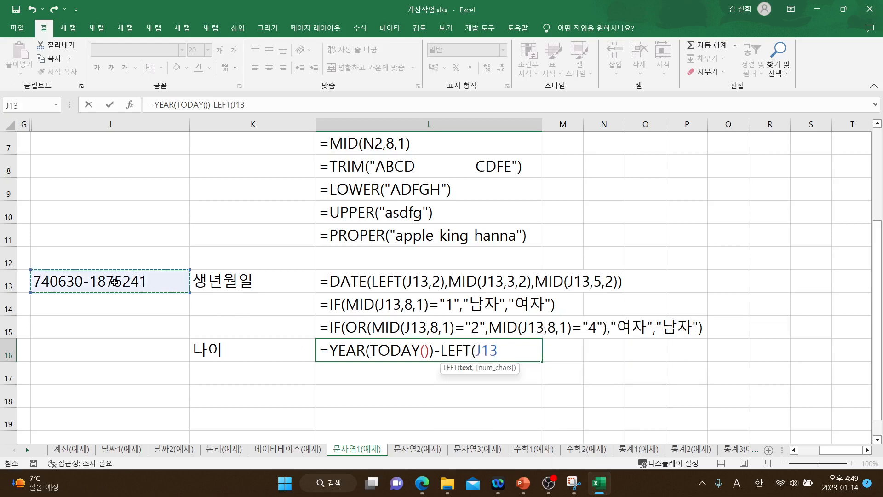
text(,2)
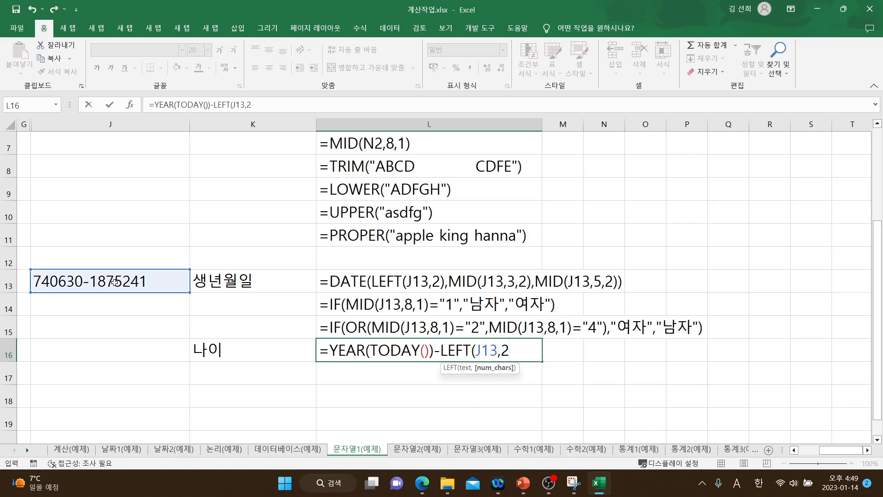
text())
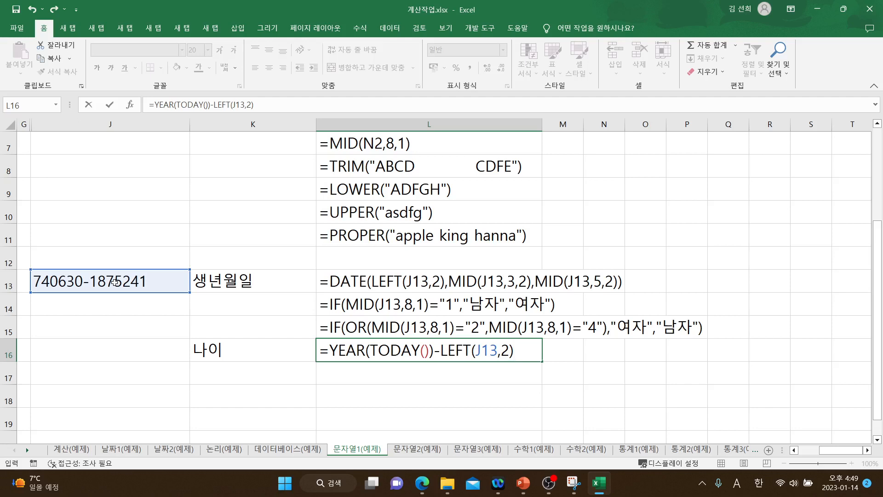
text(-1900)
key(Return)
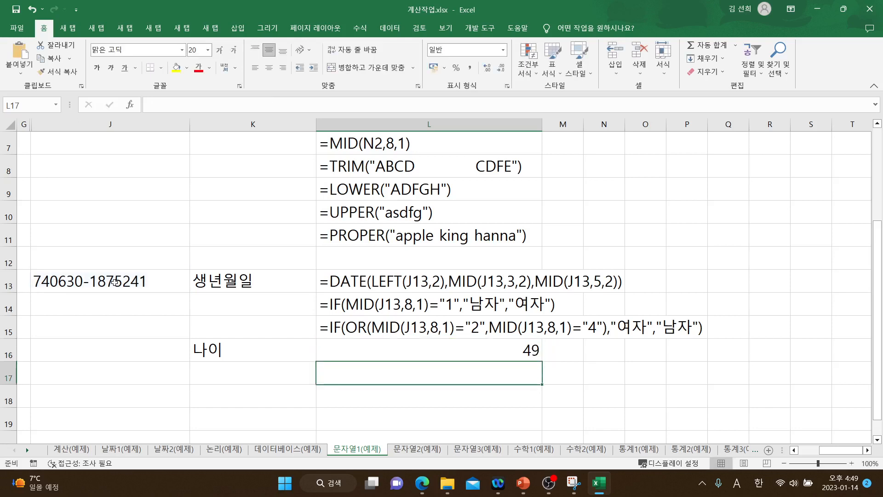
Make cell L16 show its formula as text by adding a leading apostrophe.
double_click(373, 340)
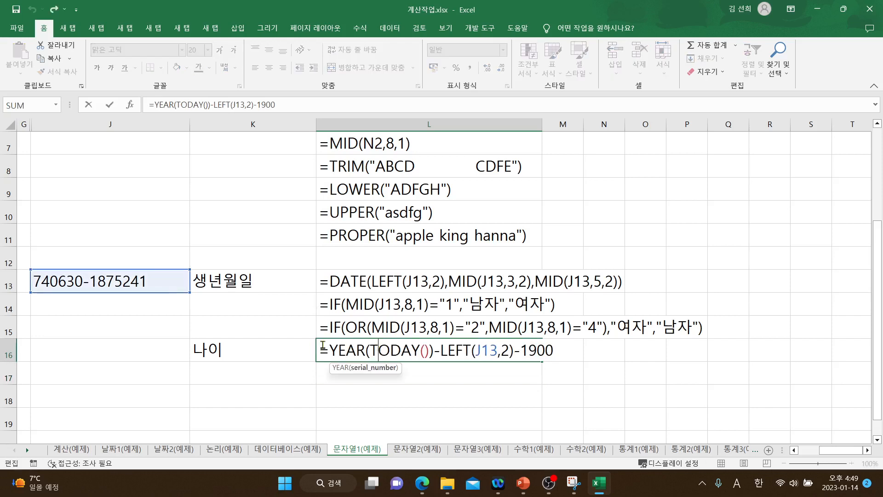
click(323, 349)
text(')
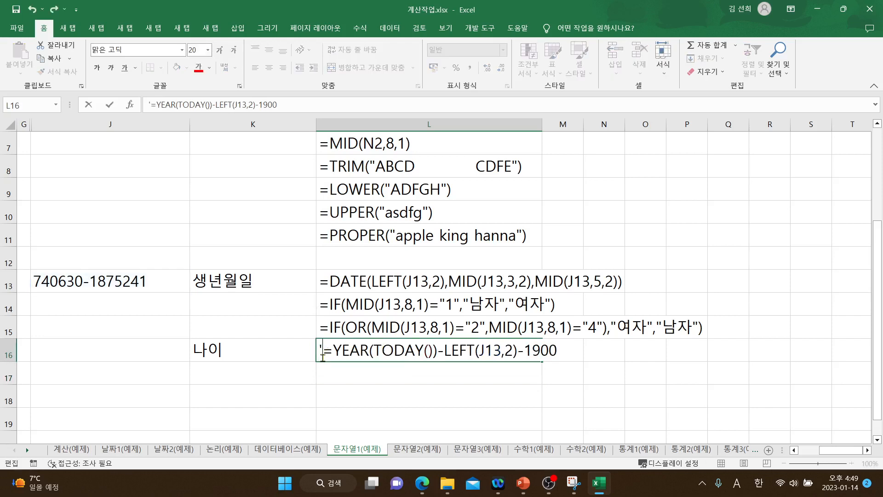
key(Return)
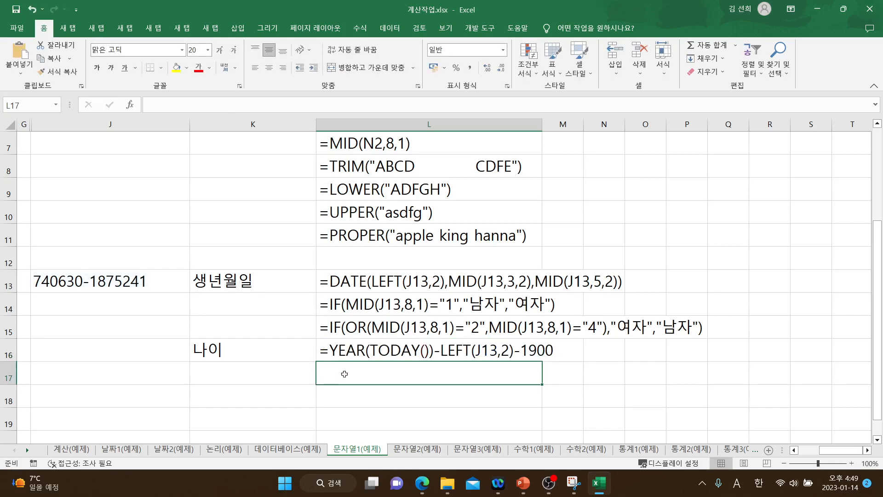
Write the age formula =YEAR(TODAY())-LEFT(J13,2)-1900 in cell L17.
text(=)
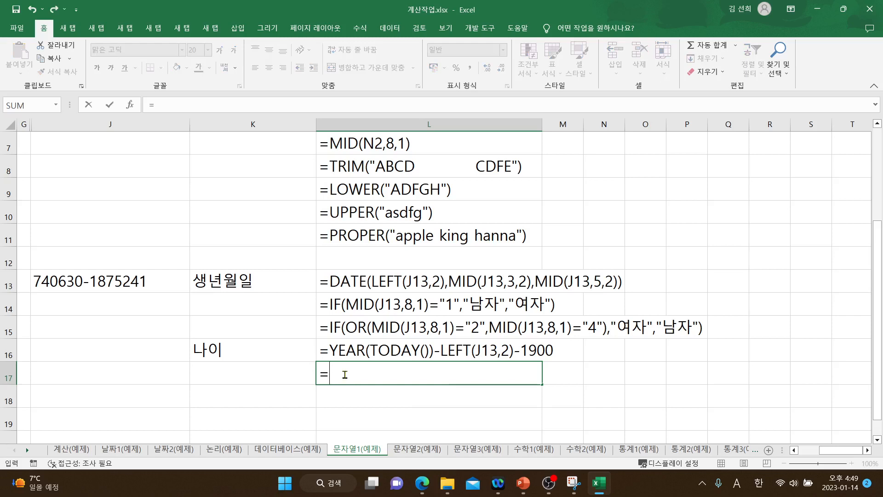
text(YEAR(TODAY)
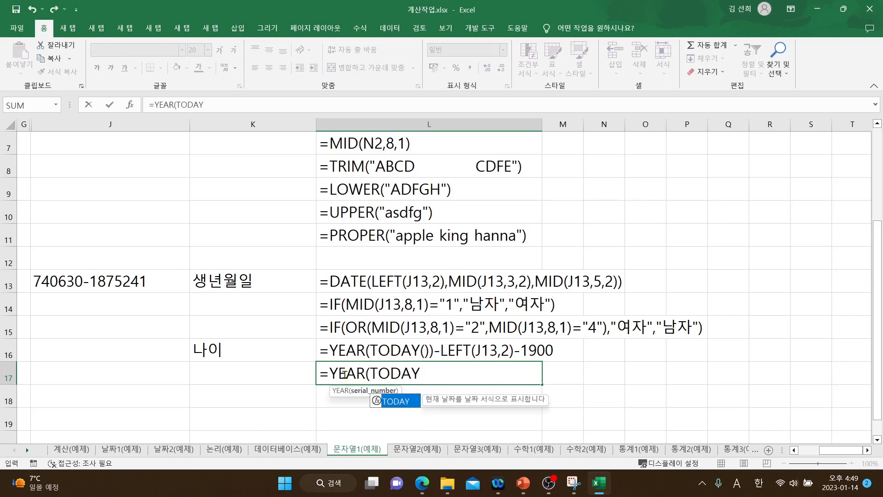
text(()))
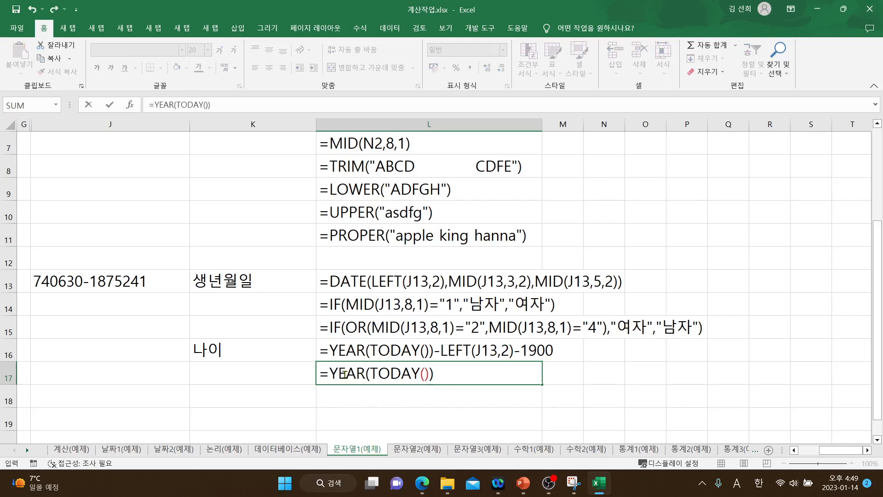
text(-L)
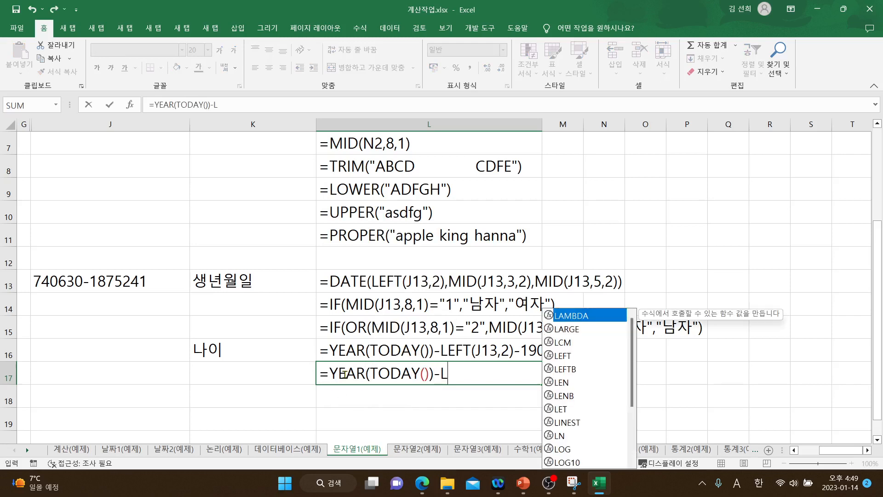
text(EFT()
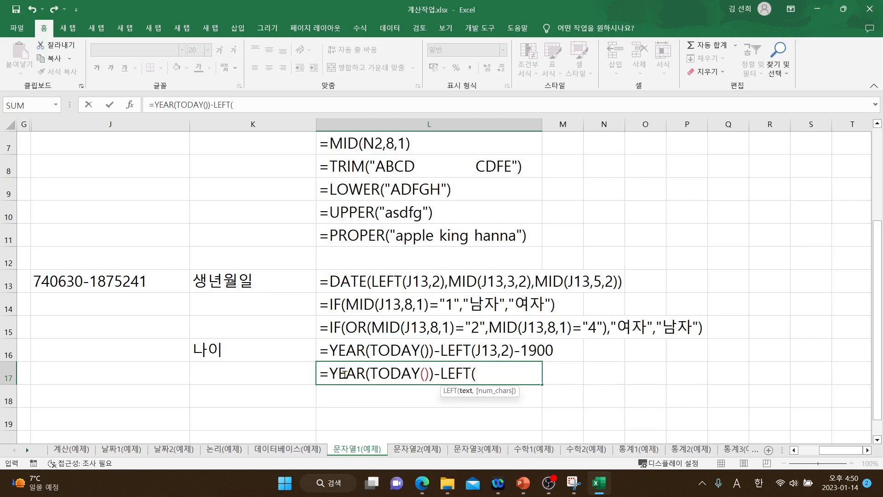
click(145, 282)
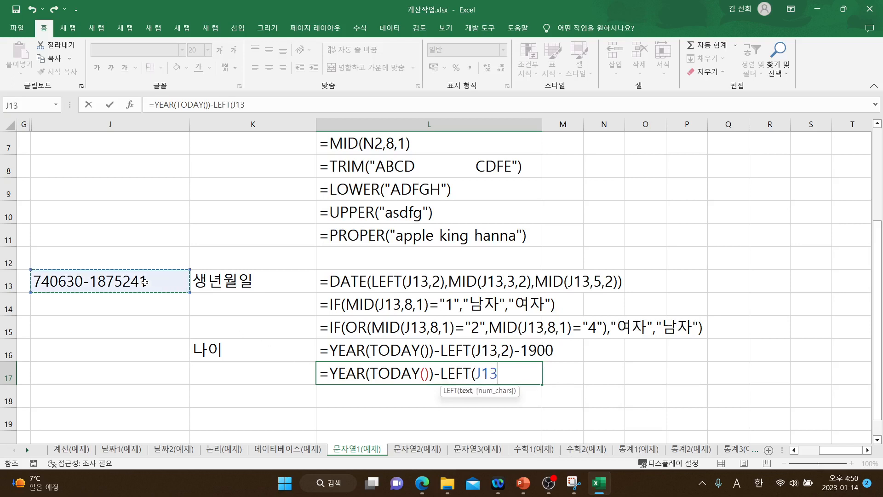
text(,2))
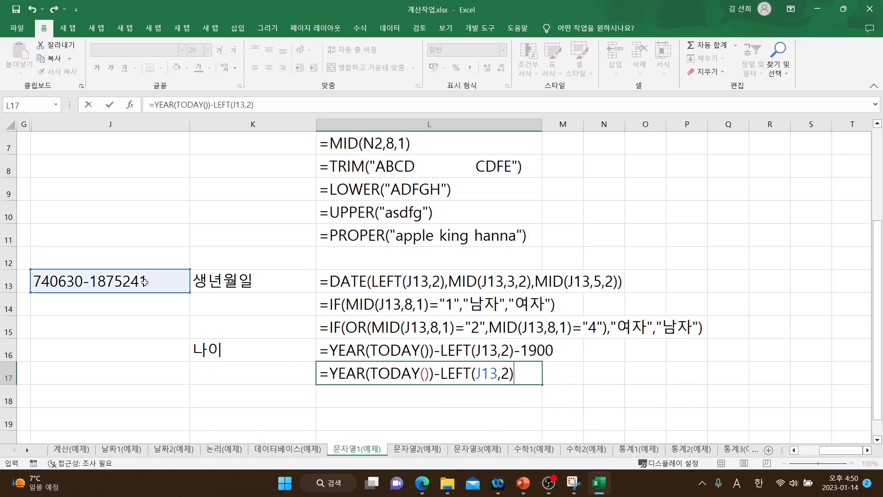
text(-190)
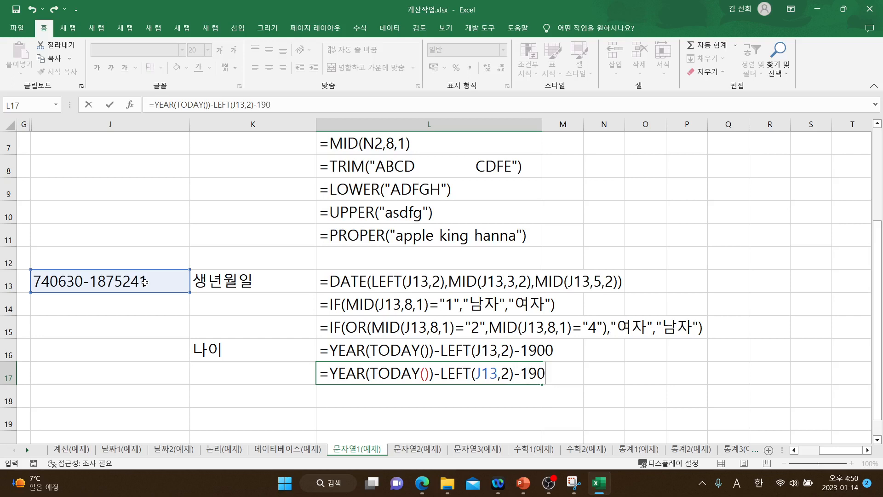
text(0)
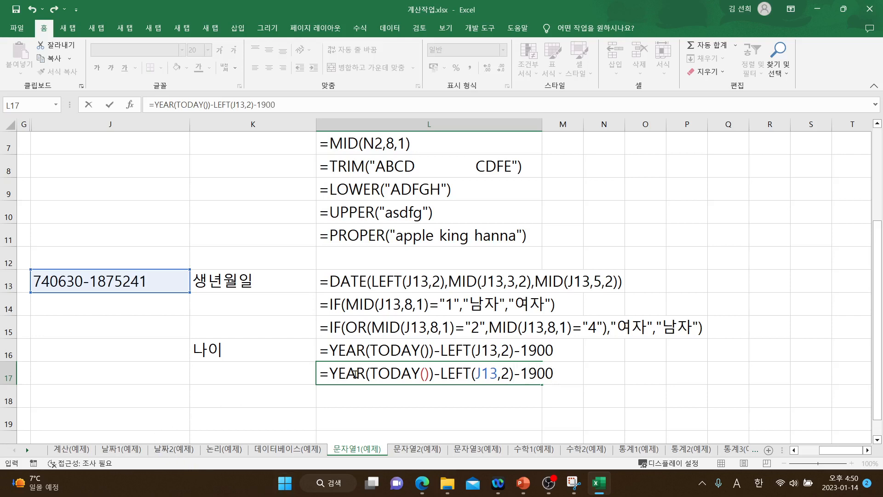
Regroup the L17 formula as =YEAR(TODAY())-(LEFT(J13,2)+1900) and enter it.
click(441, 373)
text(()
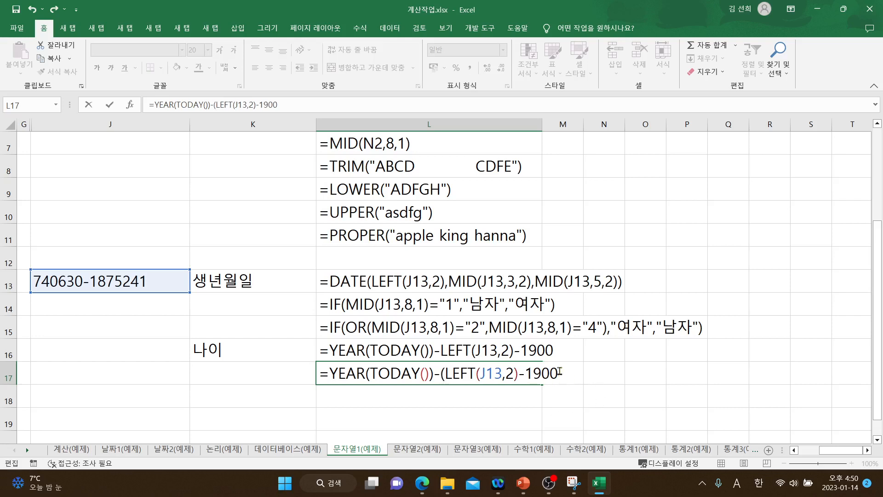
text())
click(526, 376)
key(BackSpace)
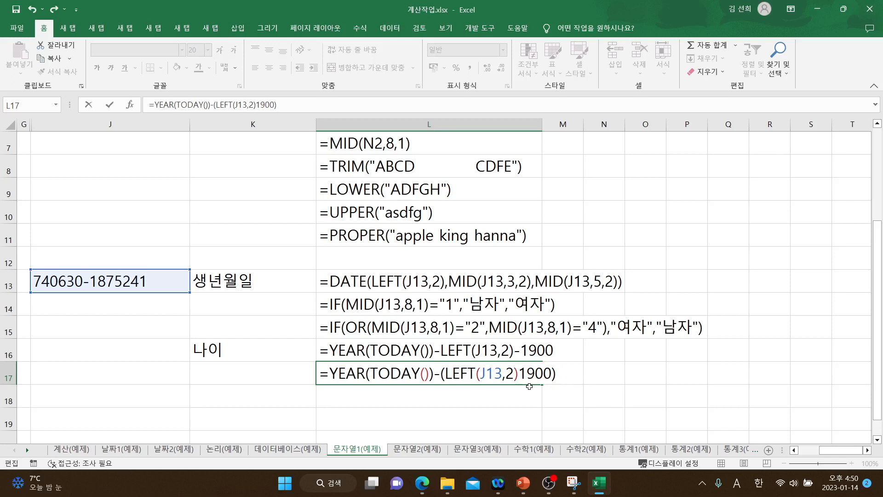
text(+)
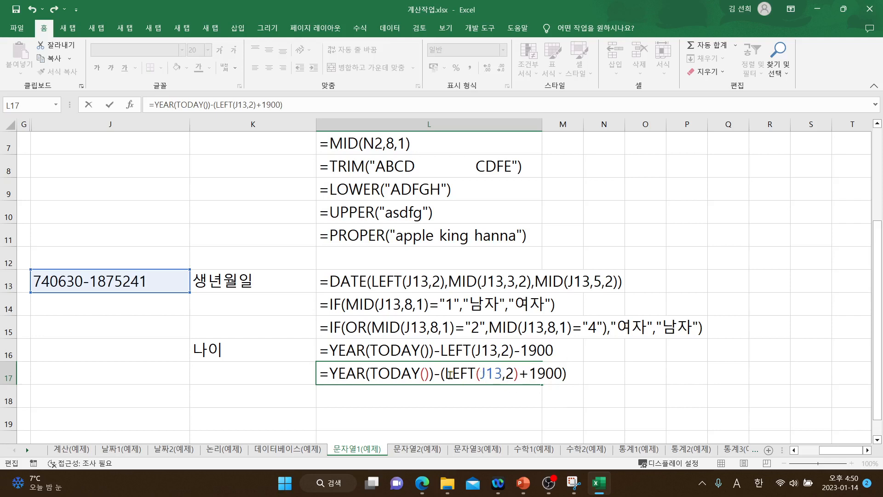
drag(445, 373, 559, 376)
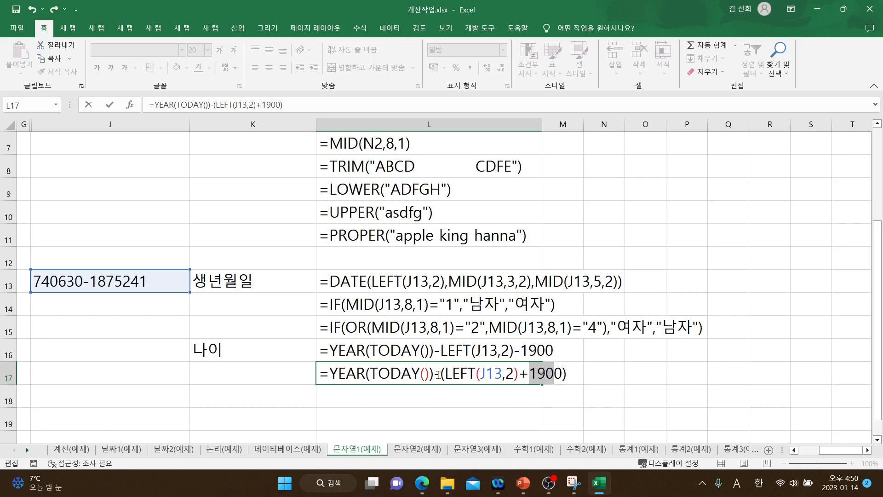
key(Return)
click(521, 375)
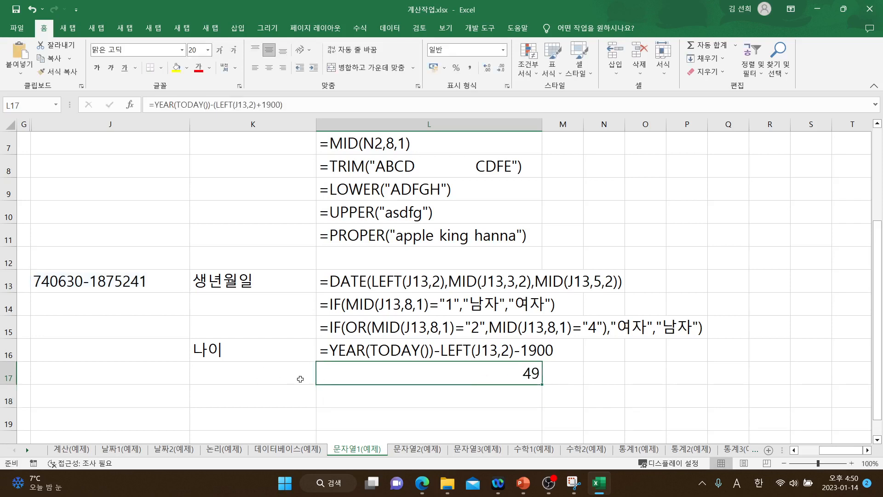
Make cell L17 show its formula as text by adding a leading apostrophe.
double_click(324, 376)
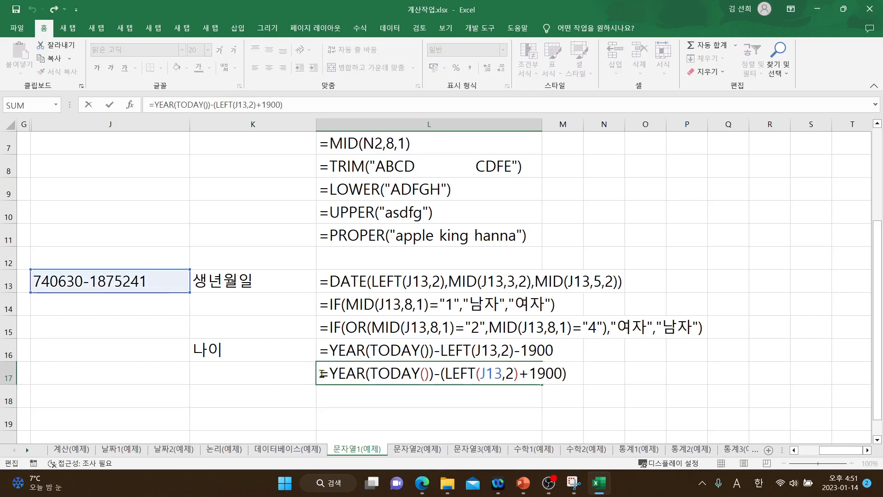
text(')
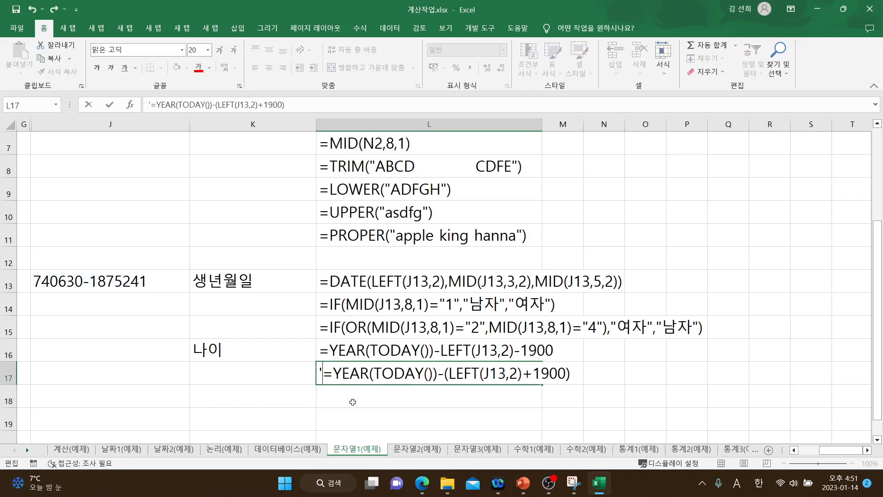
key(Return)
drag(394, 351, 401, 370)
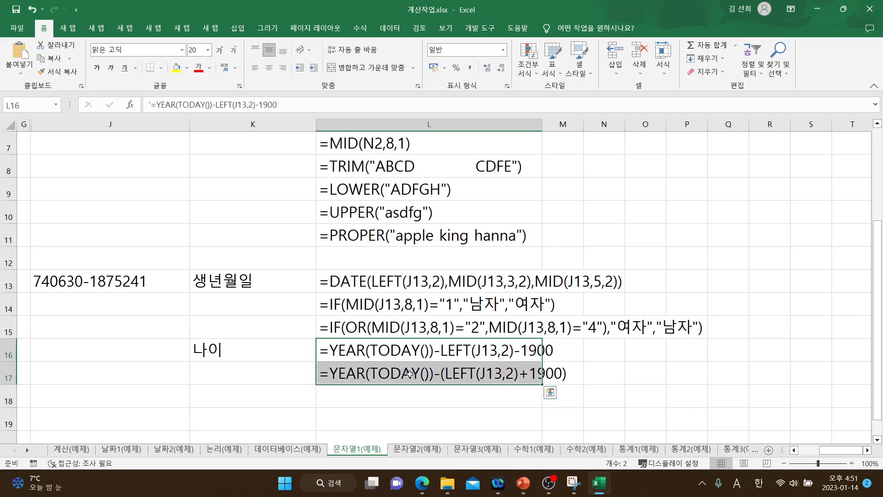
click(453, 397)
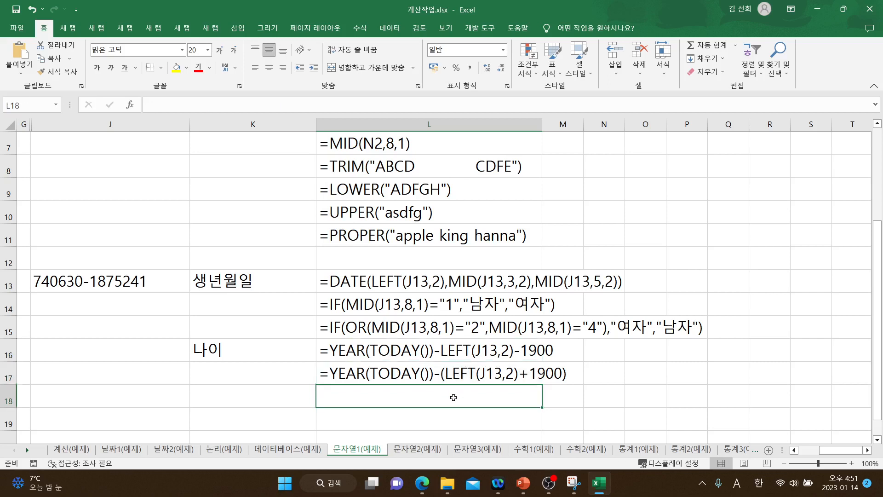
click(489, 353)
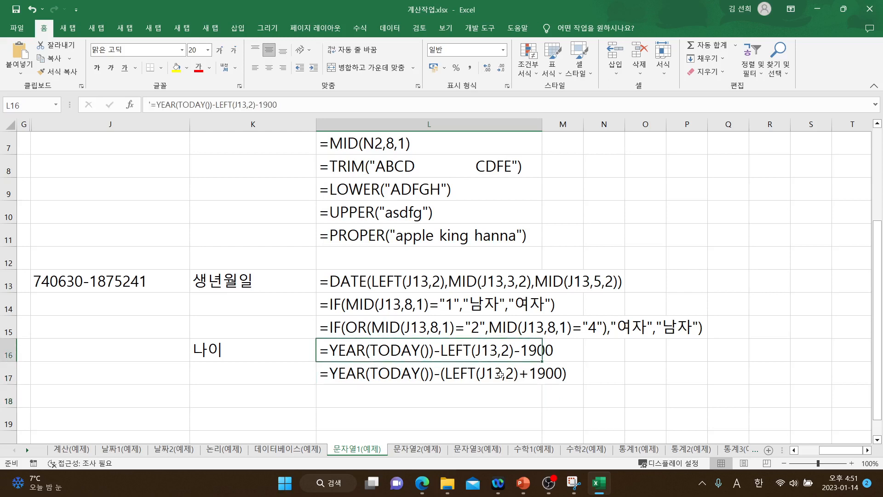
click(500, 374)
click(506, 399)
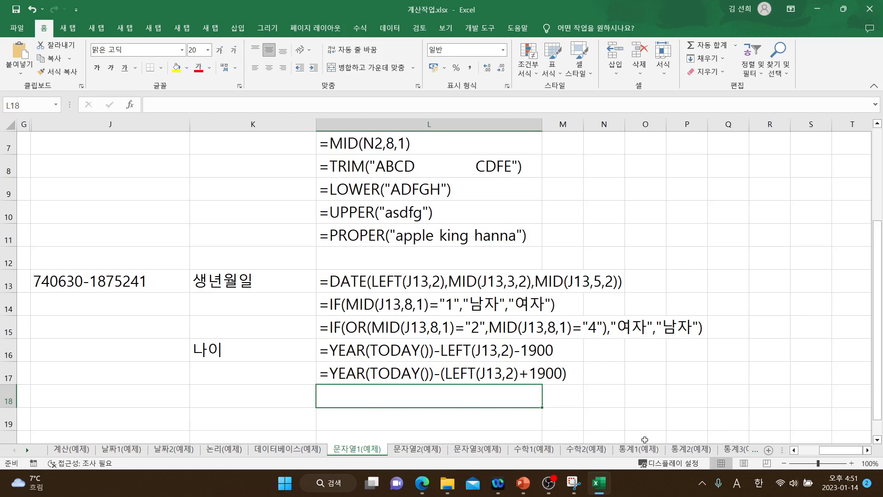
Auto-fit the widths of columns C, B and D in the resident registration table to their contents.
click(281, 346)
key(Home)
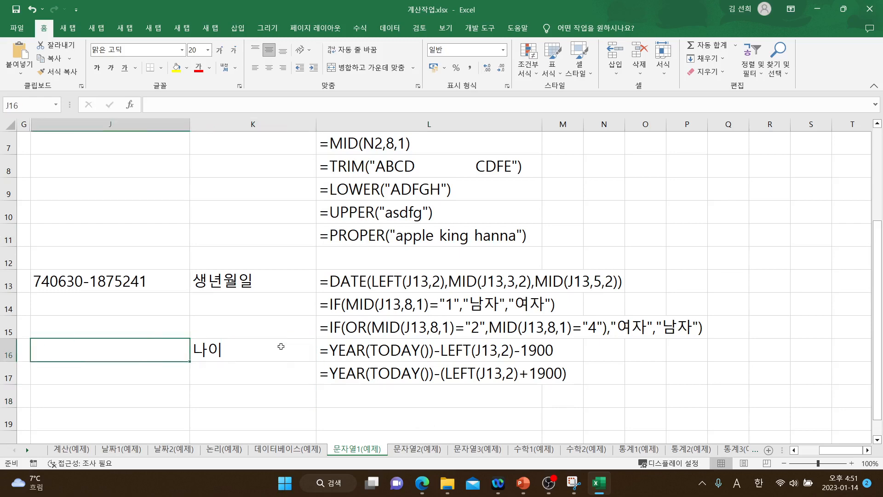
scroll(281, 346, up, 2)
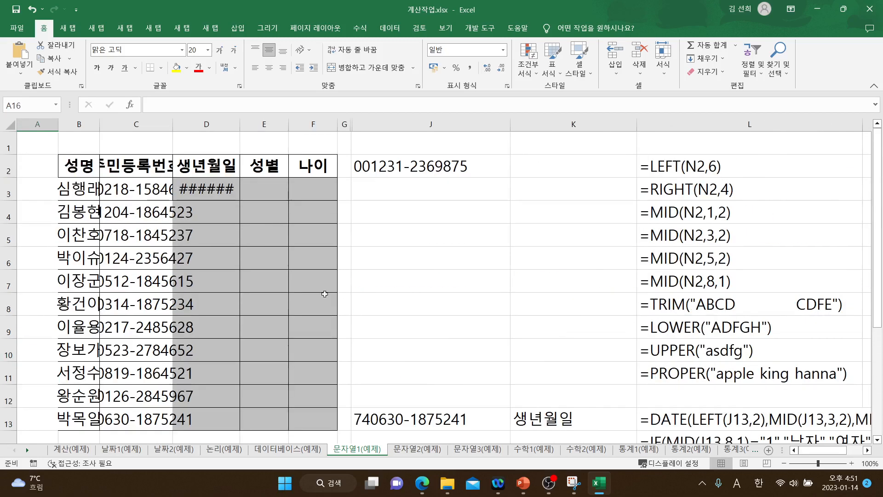
double_click(173, 120)
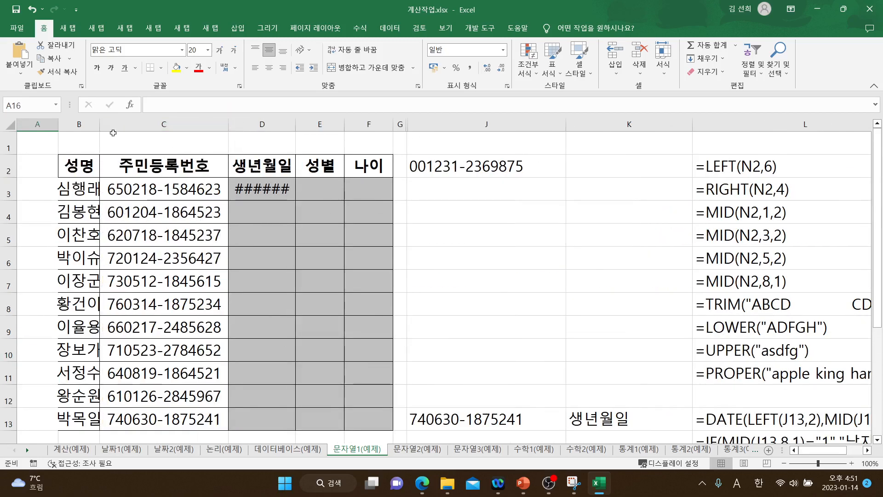
double_click(99, 125)
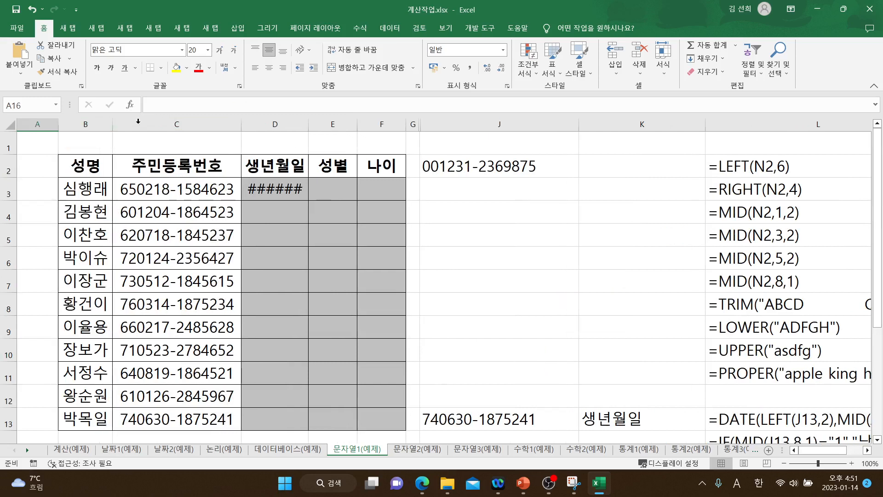
double_click(309, 123)
Clear the birth date formula in D3 and widen column G to about twice the width of column C.
click(293, 191)
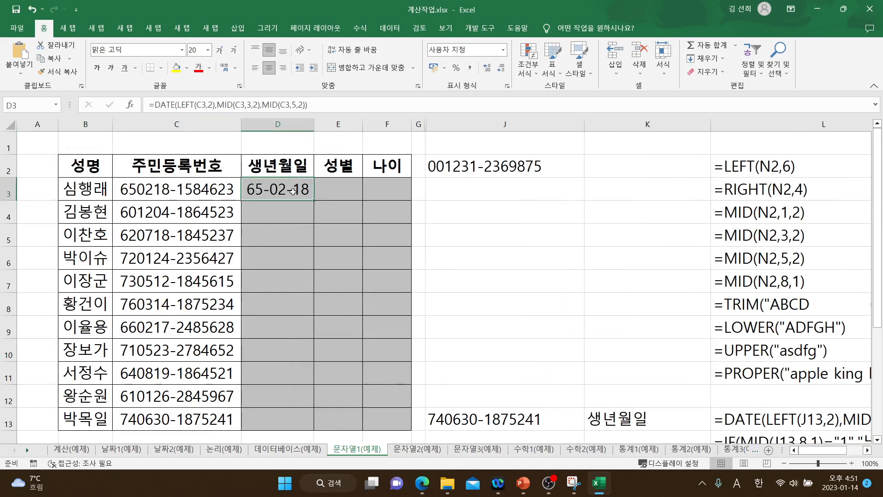
key(Delete)
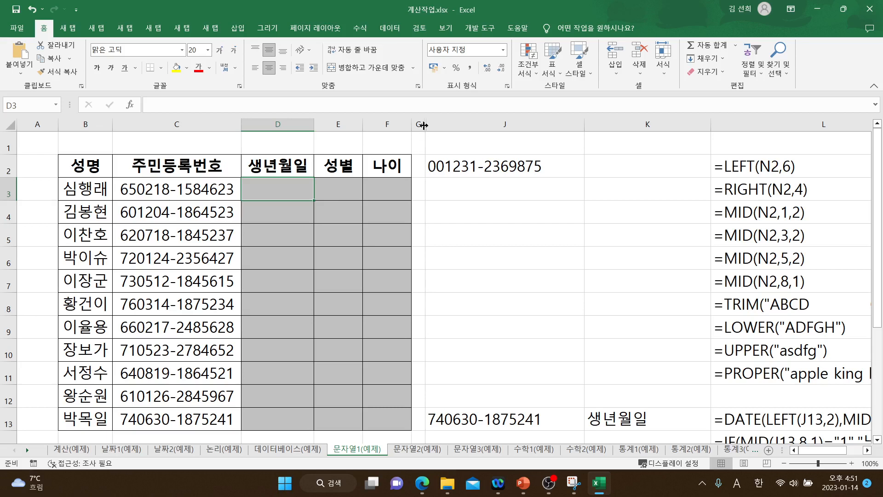
drag(425, 125, 653, 124)
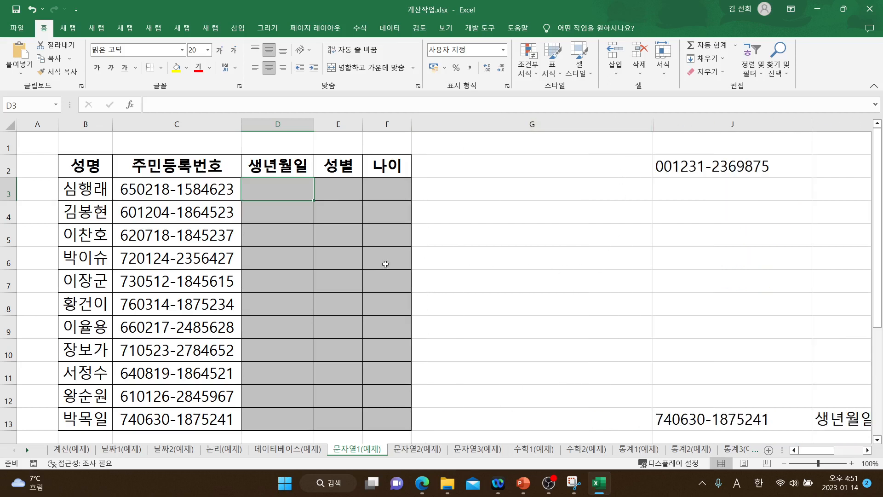
click(123, 174)
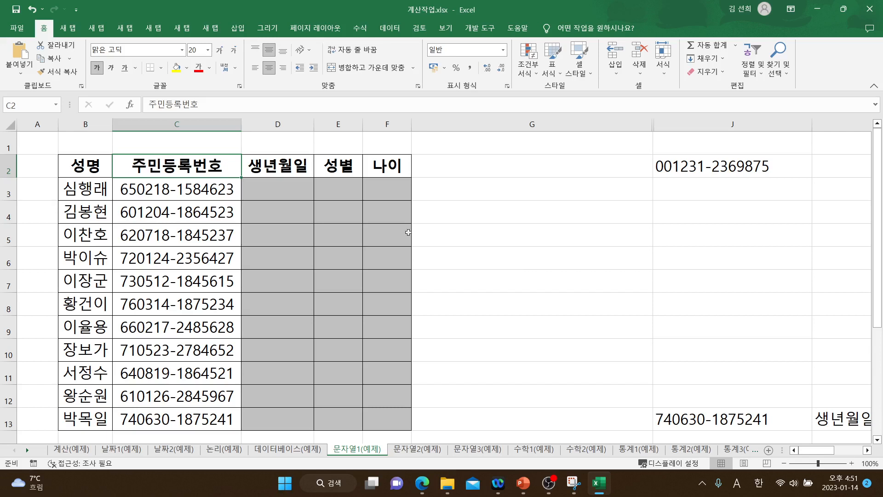
Start a DATE formula in cell D3 with LEFT(C3,2) as the year argument.
click(288, 198)
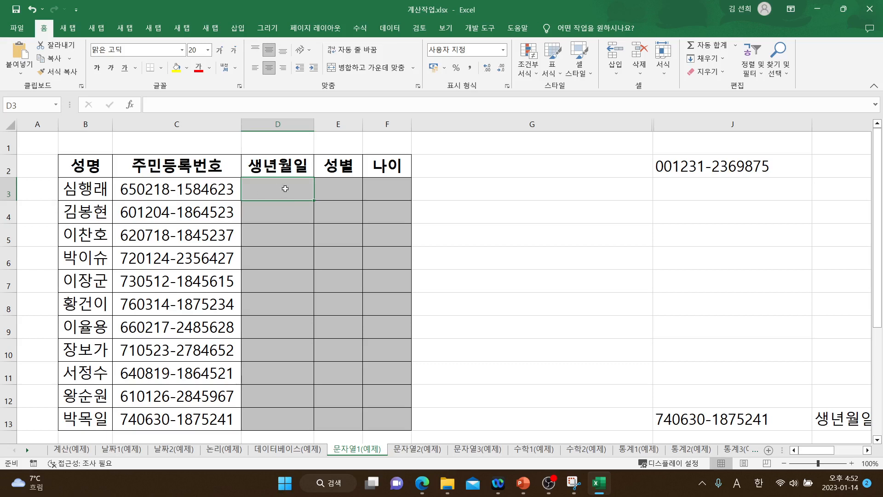
double_click(285, 189)
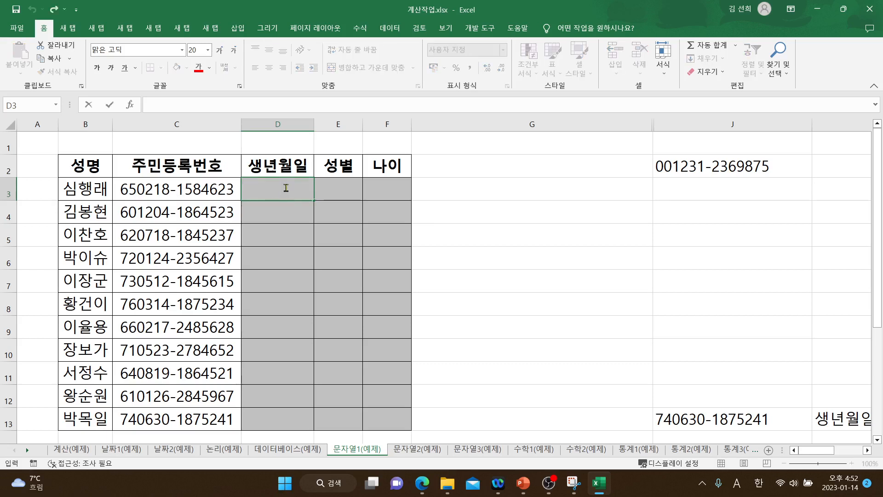
text(=D)
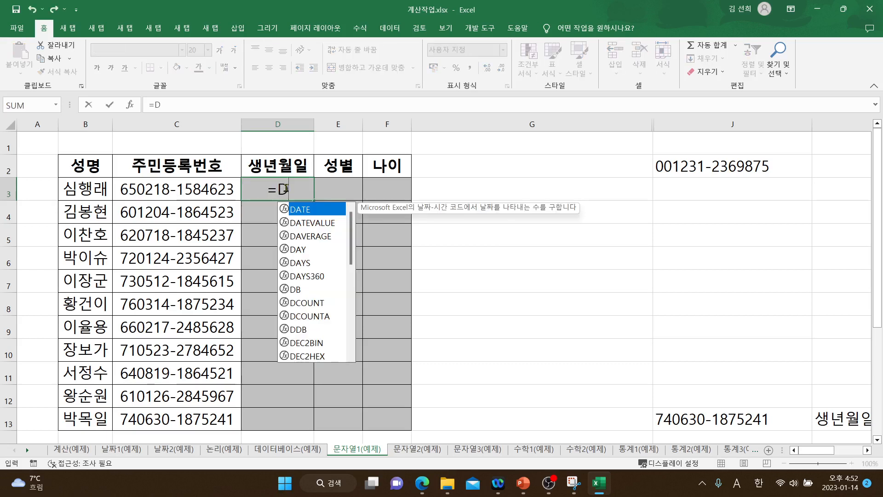
text(ATE()
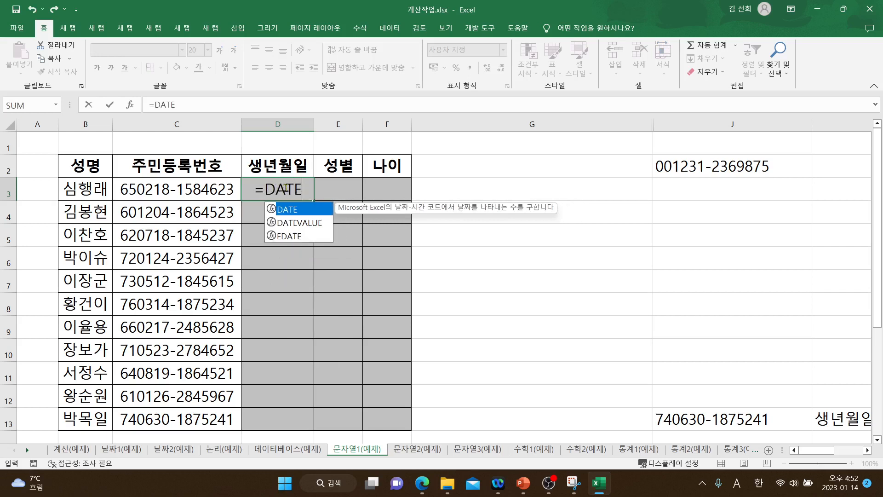
click(178, 188)
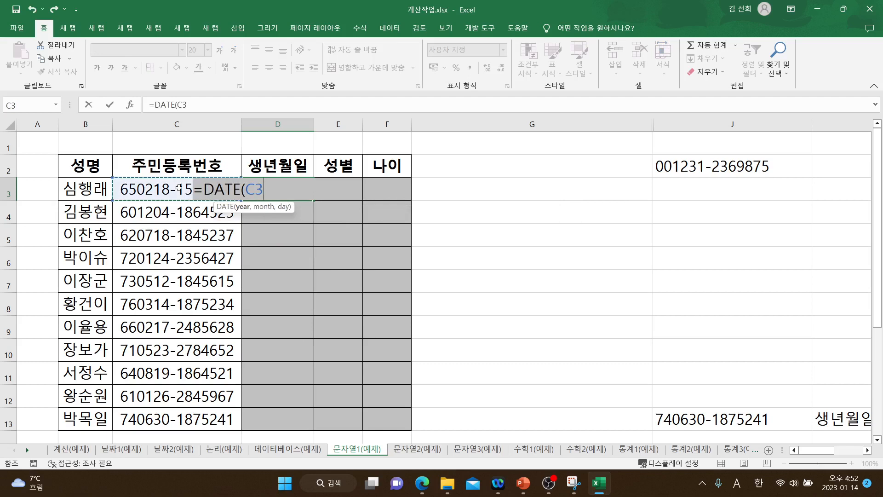
key(BackSpace)
key(BackSpace)
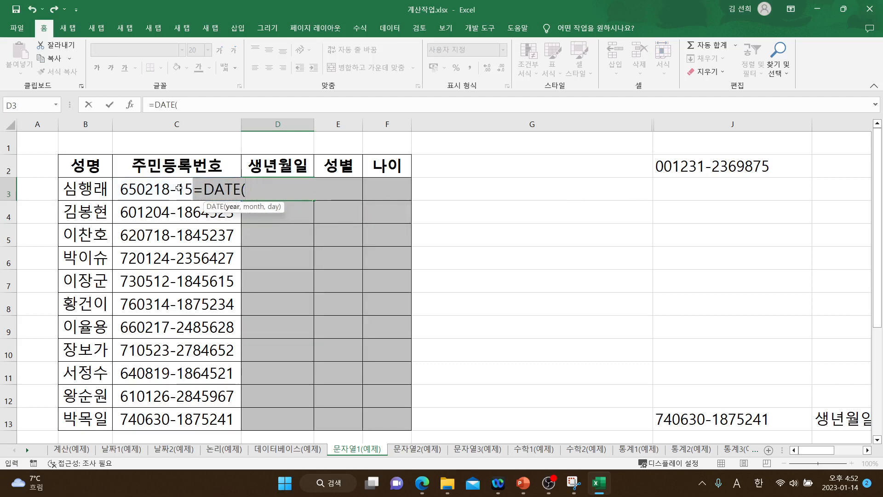
text(LEFT)
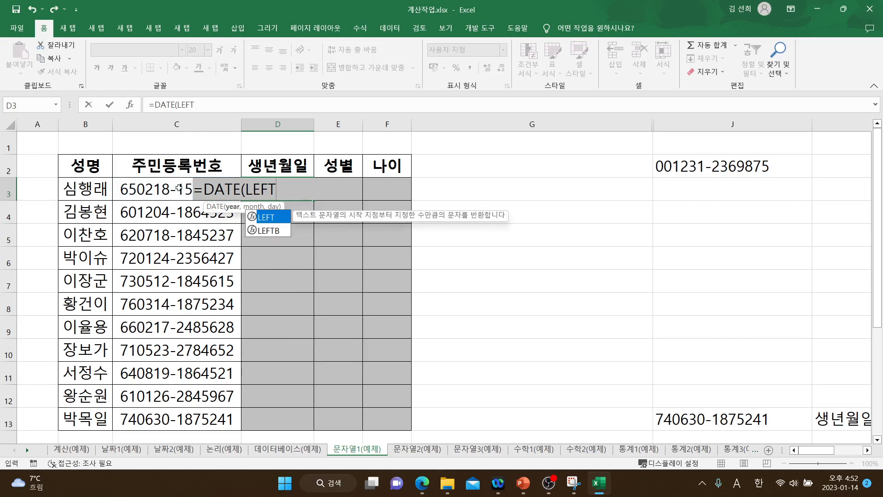
text(()
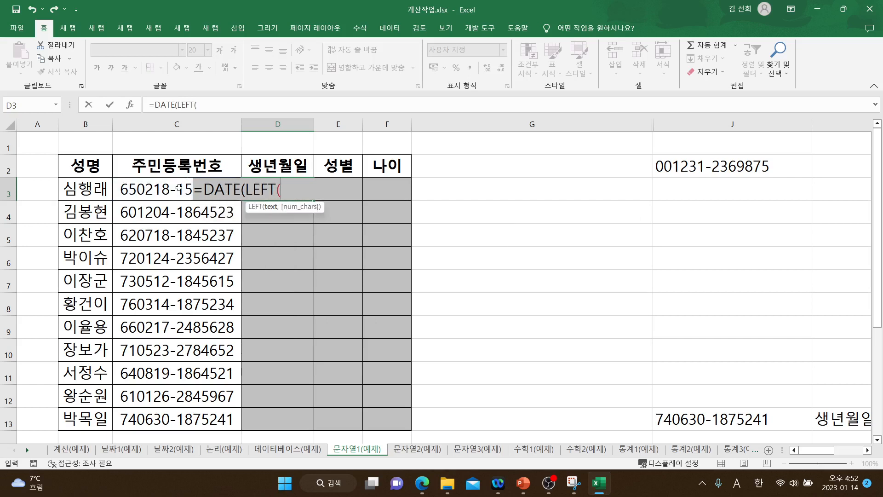
click(143, 184)
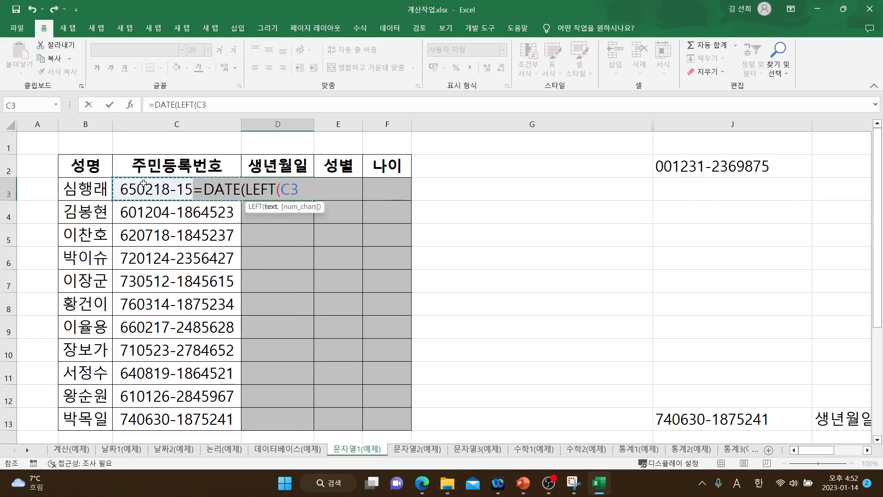
text(2))
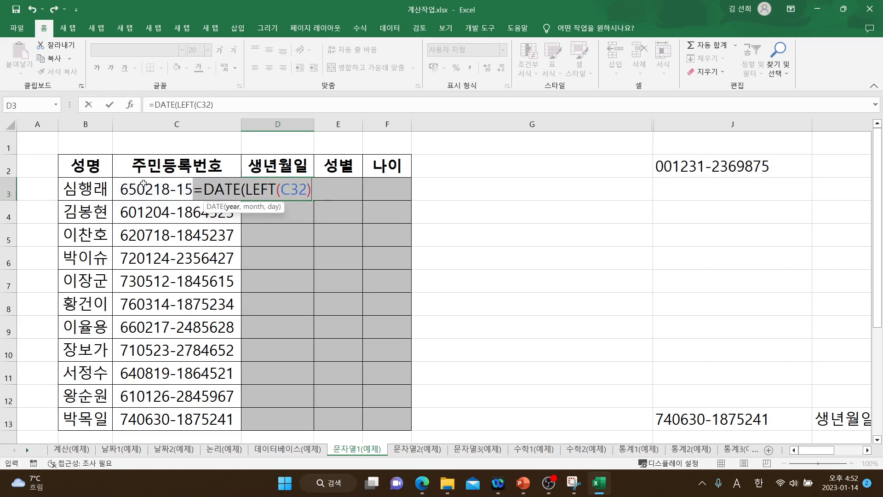
key(BackSpace)
key(BackSpace)
text(,2)
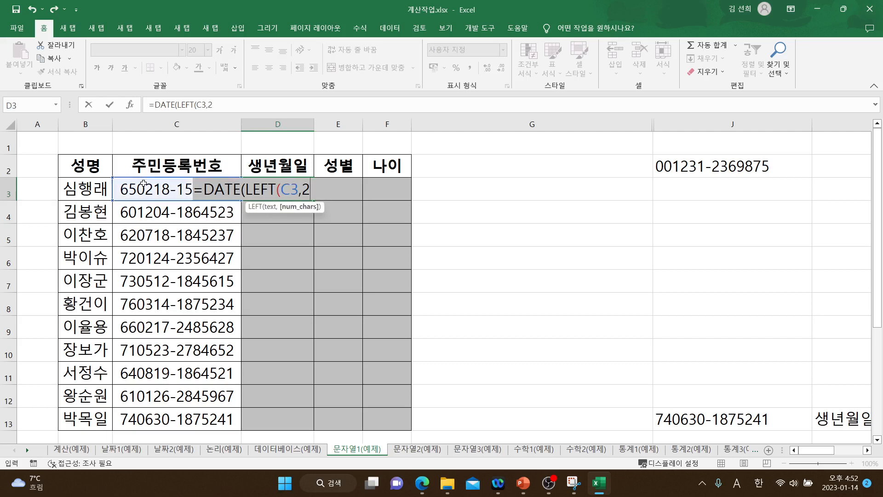
text(),)
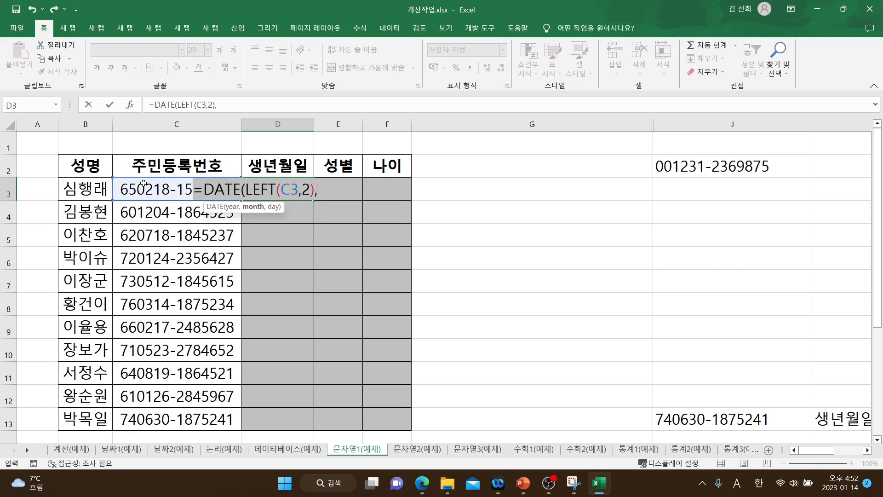
Add MID(C3,3,2) as the month argument of the DATE formula in D3.
text(MID()
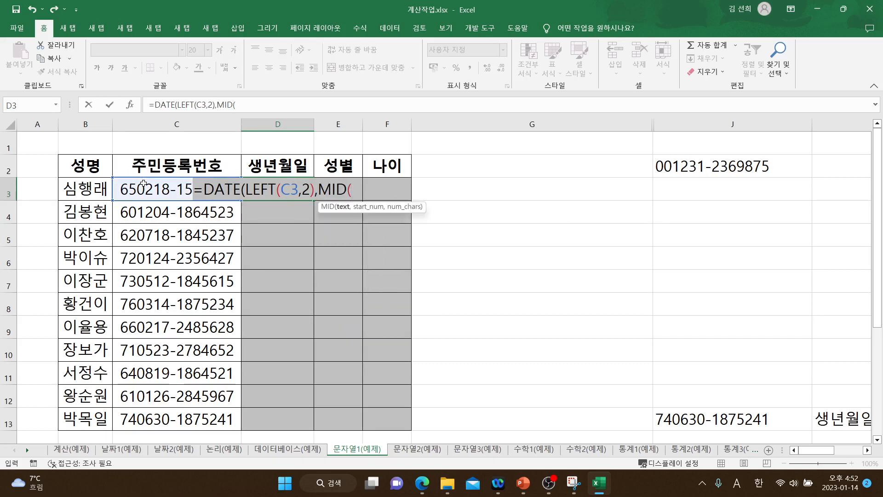
click(144, 183)
text(,)
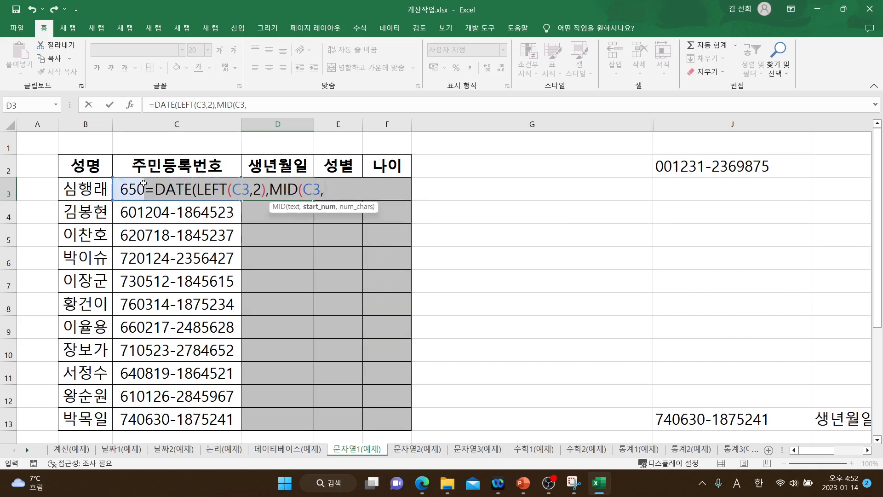
text(3,2))
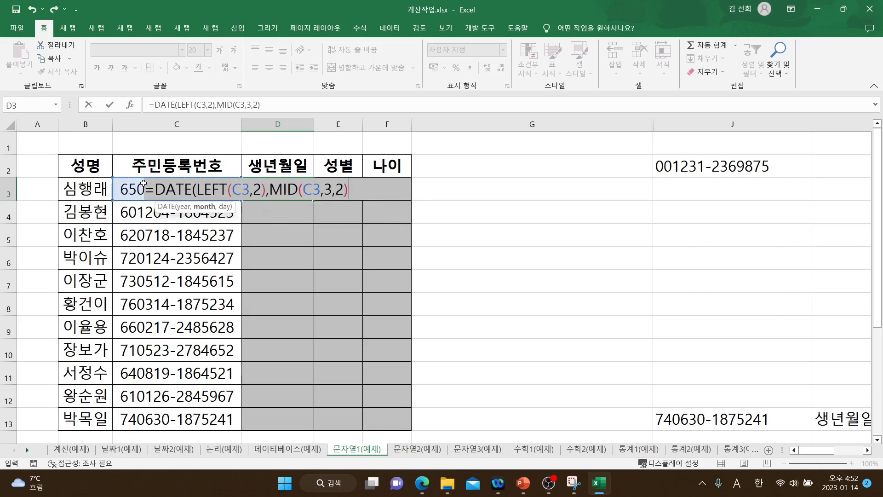
Add MID(C3,5,2) as the day argument of the DATE formula in D3 and enter the formula.
text(,MID()
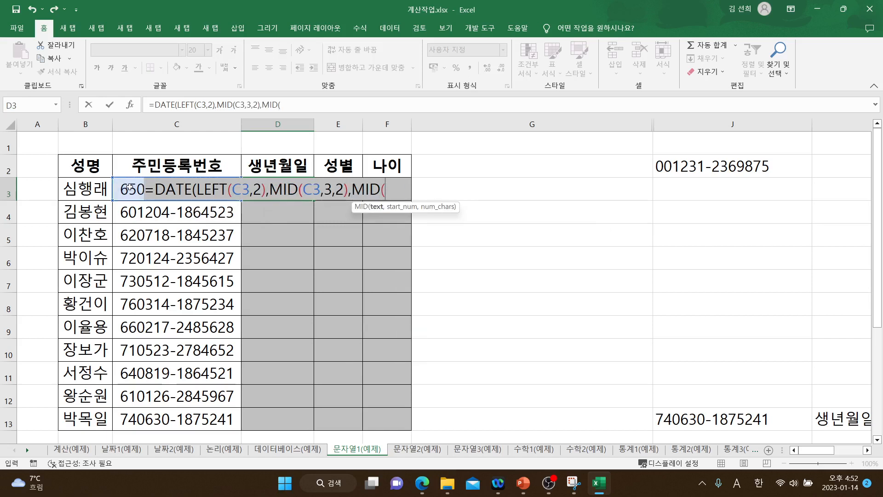
click(130, 187)
text(5)
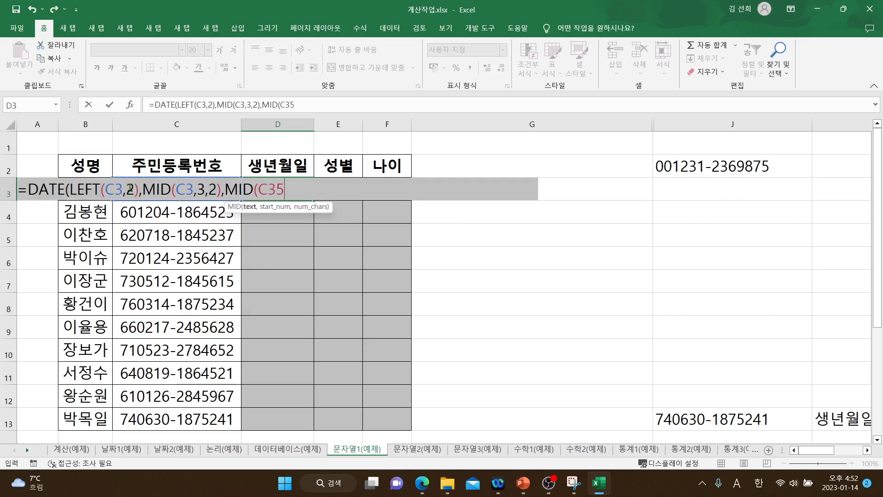
text(,2)))
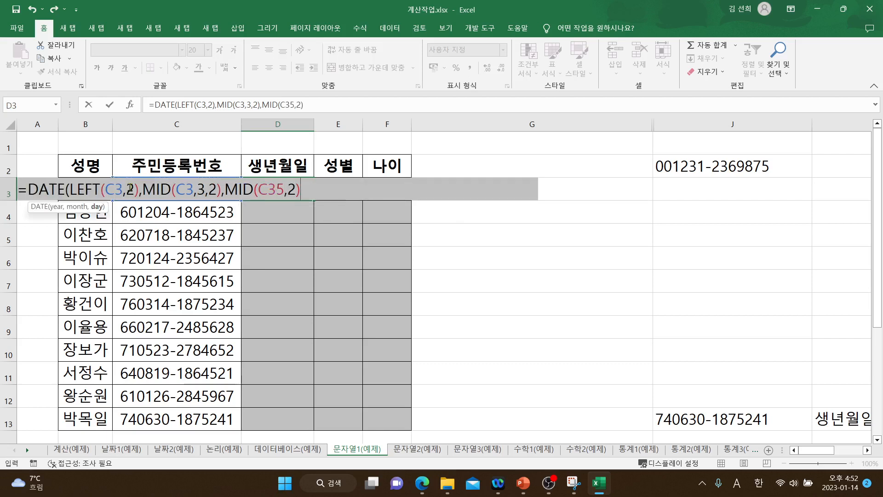
key(Return)
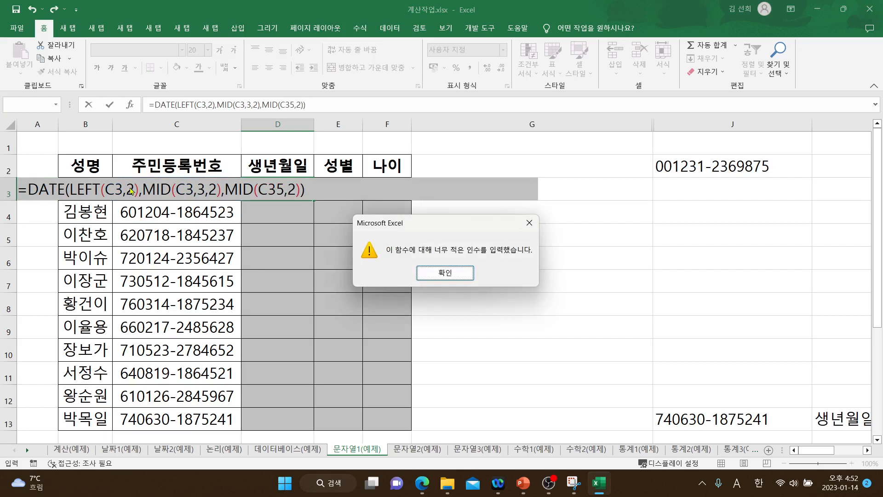
click(444, 274)
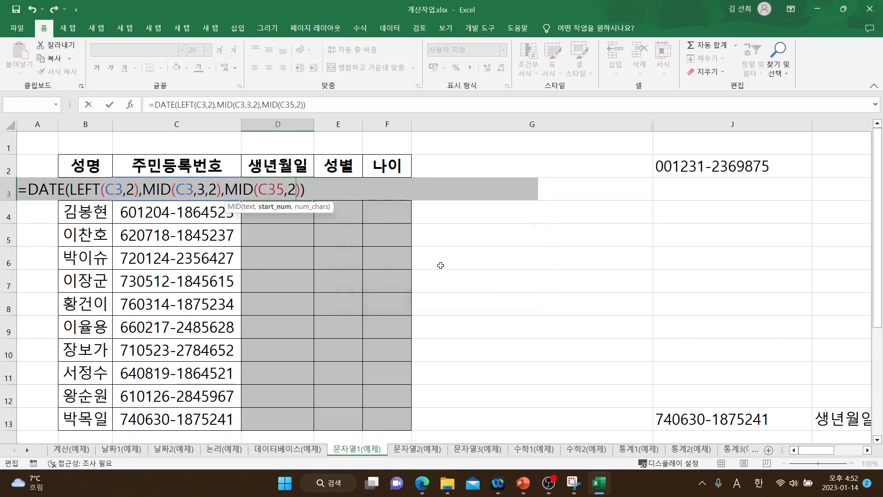
click(277, 190)
text(,)
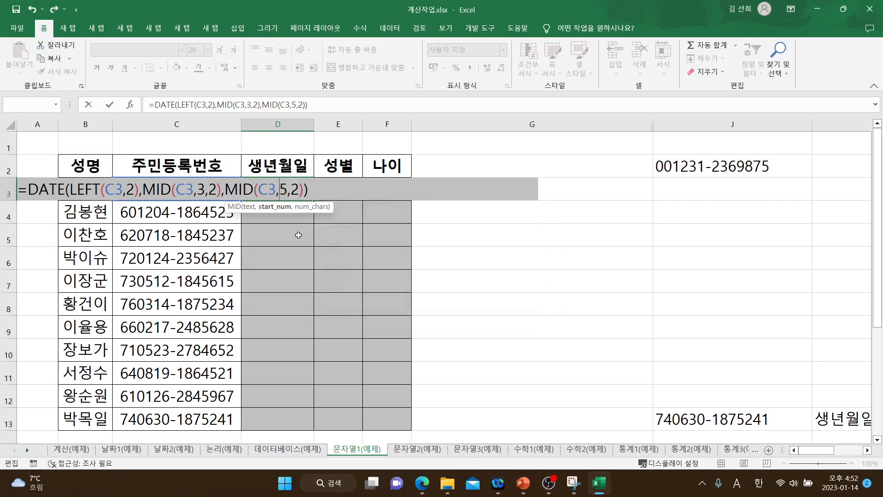
key(Return)
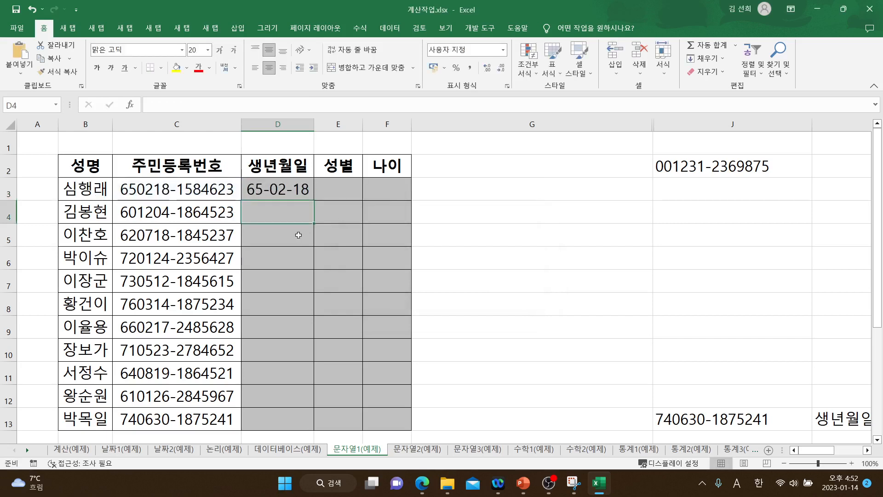
Replace the LEFT function in D3's DATE formula with MID(C3,1,2) as the year argument.
double_click(296, 188)
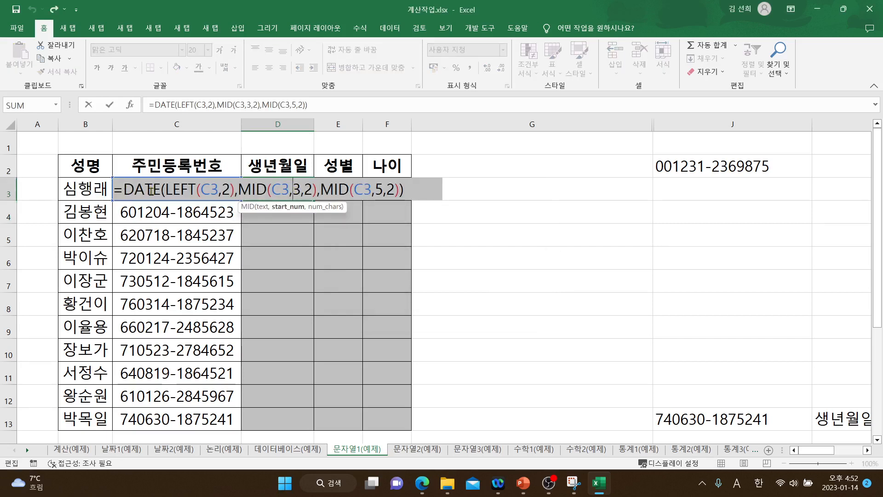
click(195, 190)
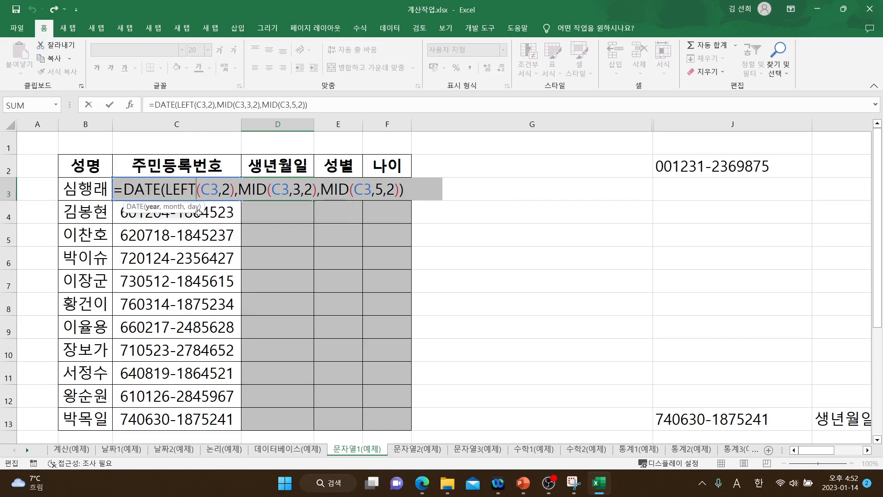
key(BackSpace)
key(BackSpace)
key(BackSpace)
key(BackSpace)
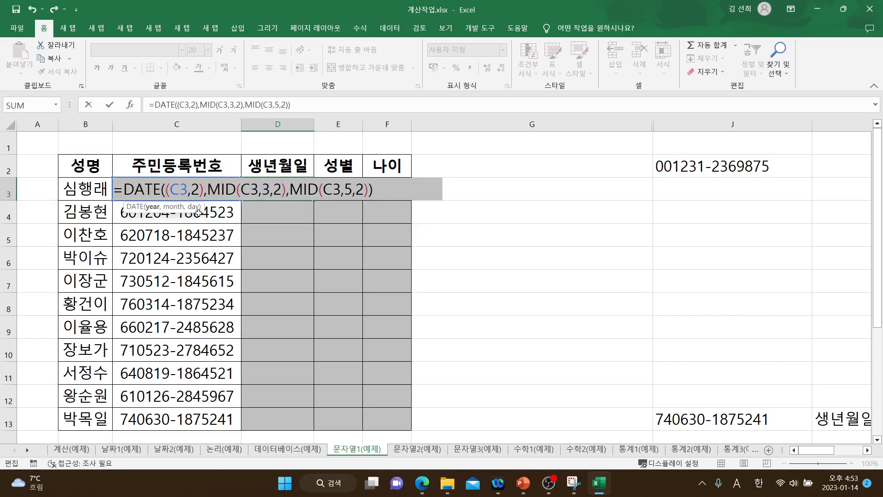
text(MID)
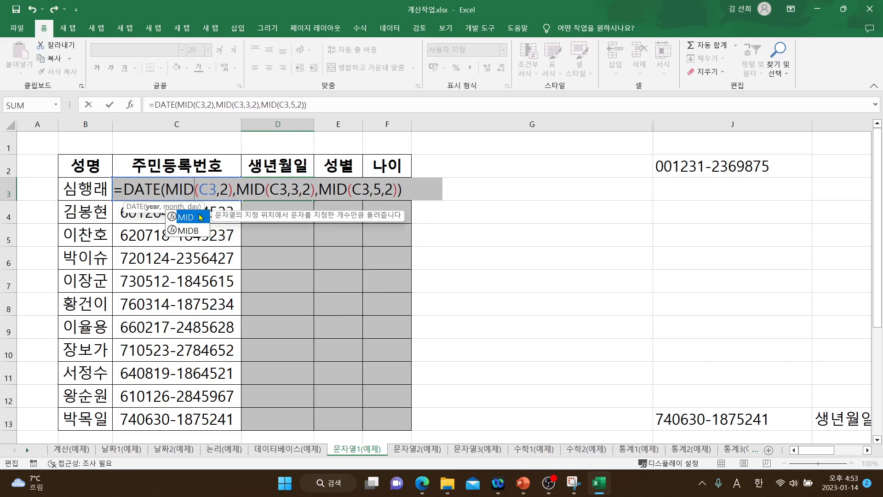
key(Right)
key(Right)
key(Right)
key(Right)
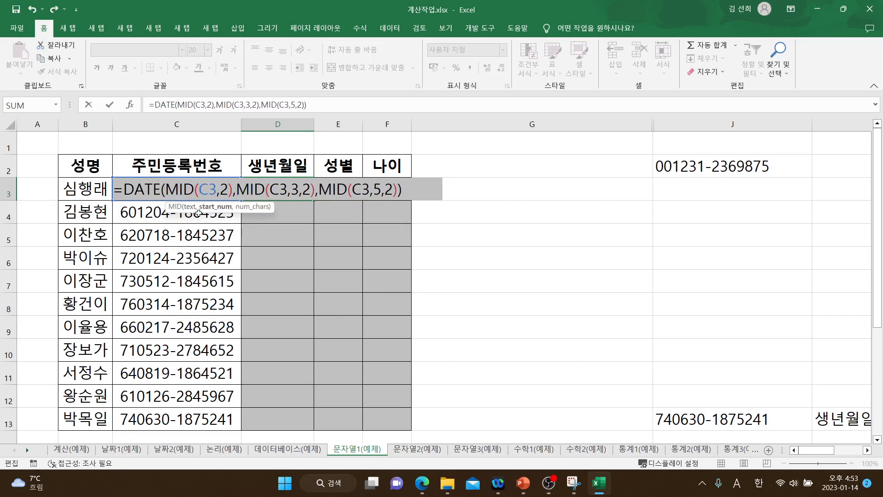
text(1,)
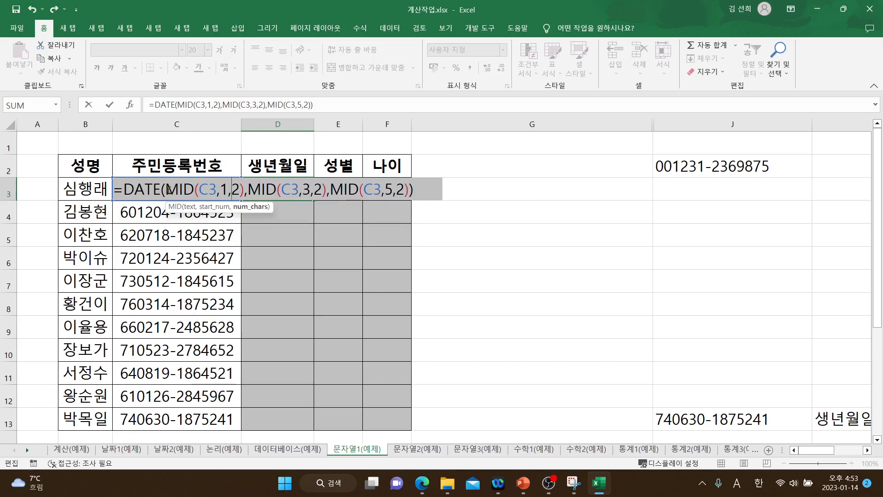
key(Return)
Recheck the year argument of D3's DATE formula and fill the formula down through D13.
click(267, 189)
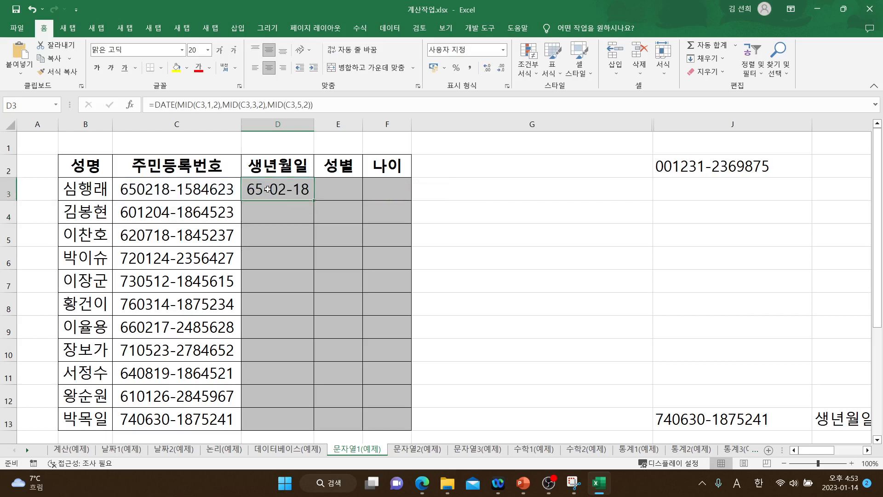
double_click(261, 193)
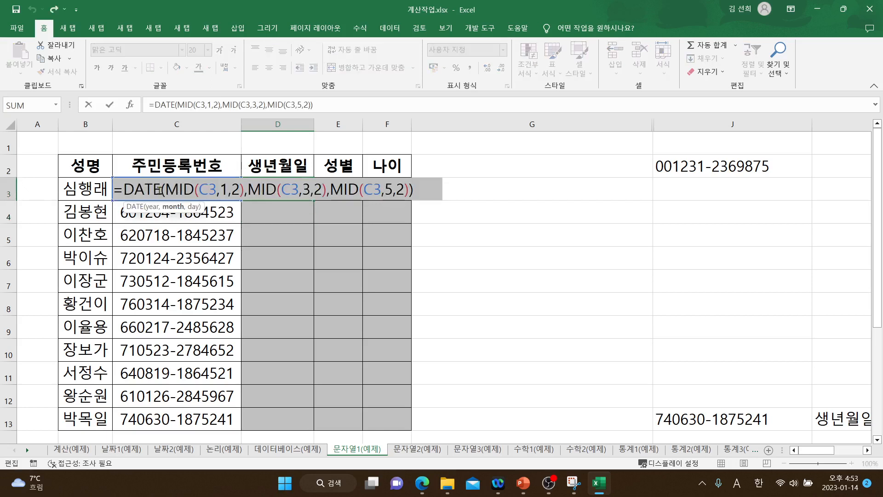
drag(167, 189, 238, 191)
click(165, 190)
key(Return)
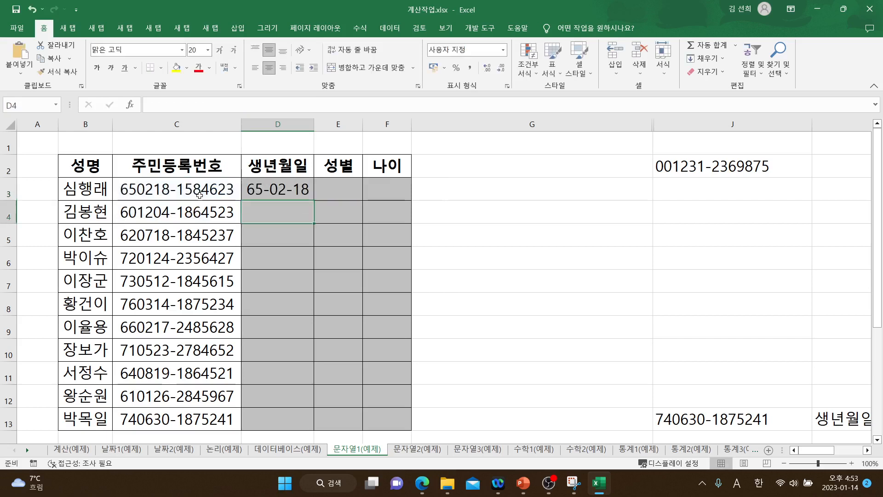
click(297, 187)
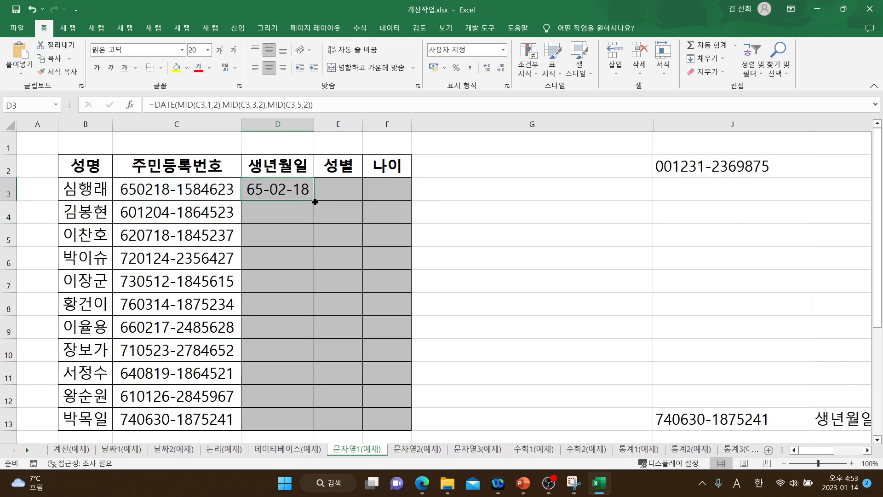
drag(314, 199, 310, 427)
Start an IF formula in cell E3 with an OR test whose first condition is MID(C3,8,1)="2".
click(341, 193)
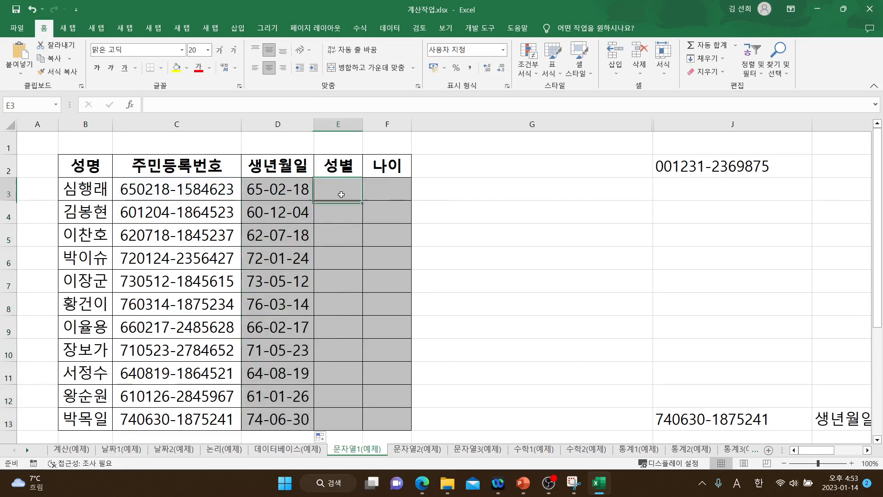
text(=)
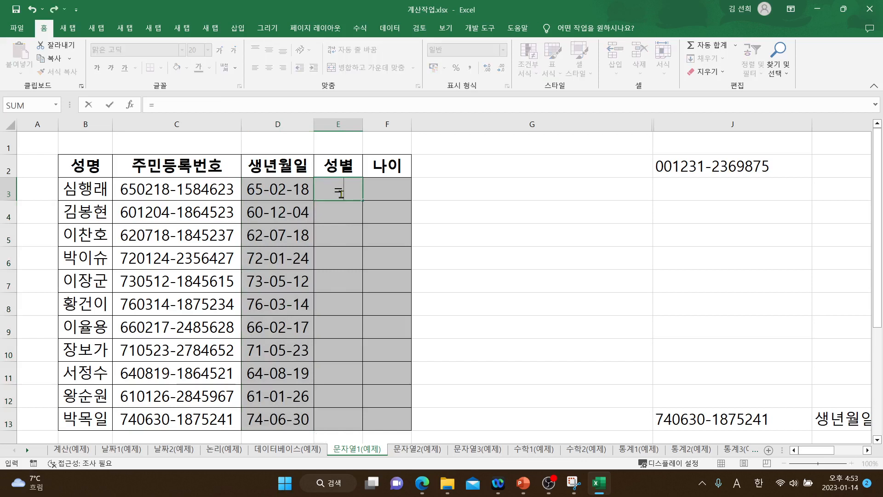
text(I)
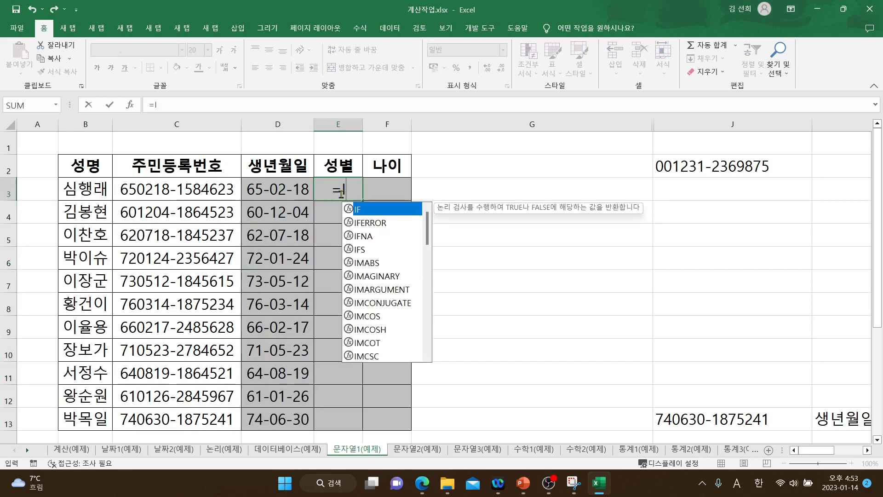
text(F()
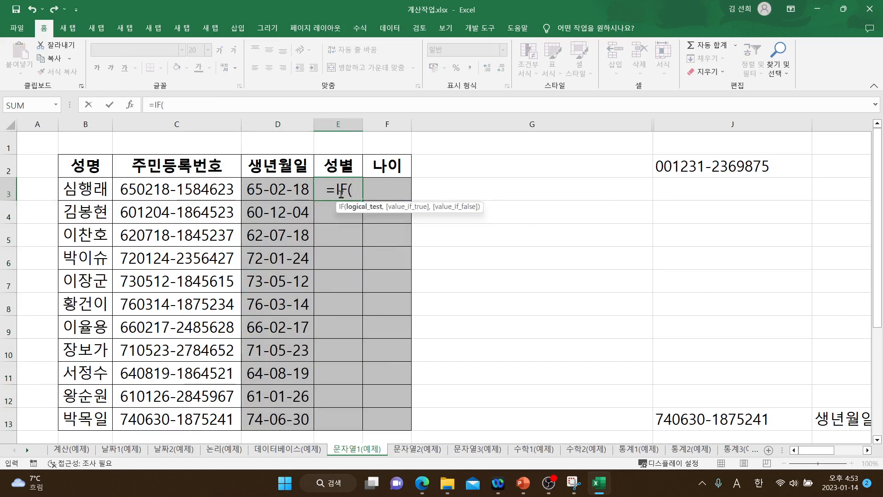
text(OR()
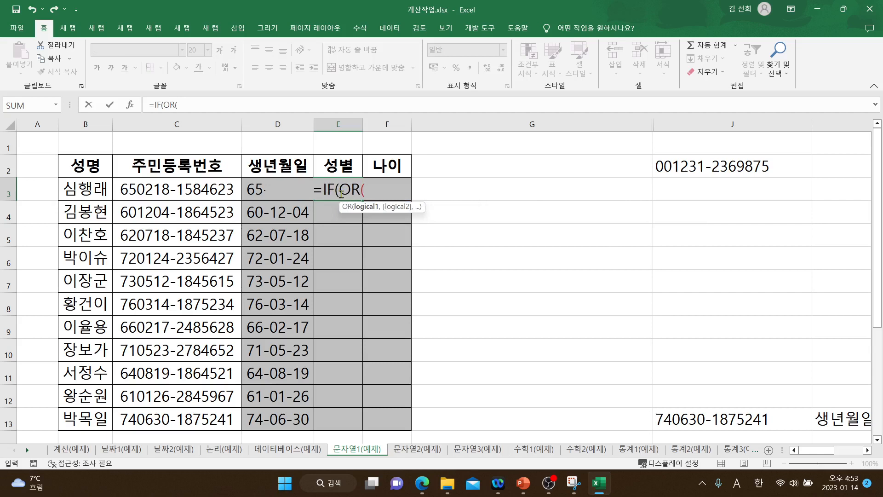
text(MID()
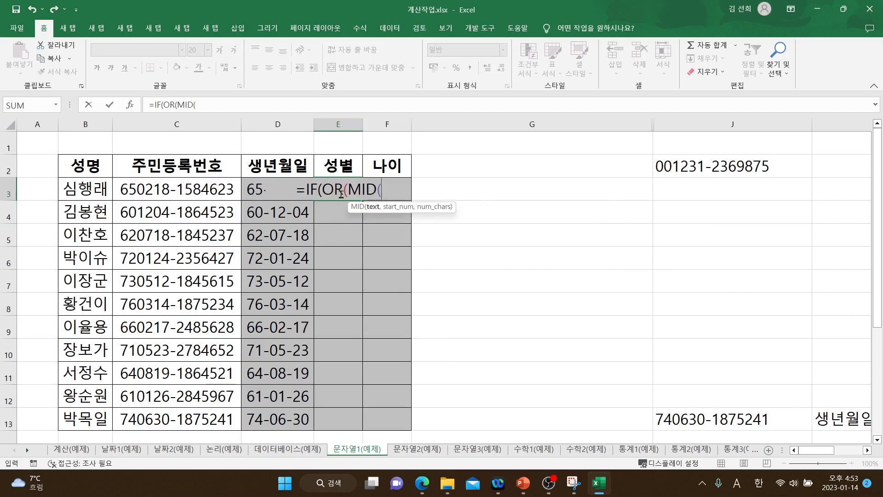
click(173, 193)
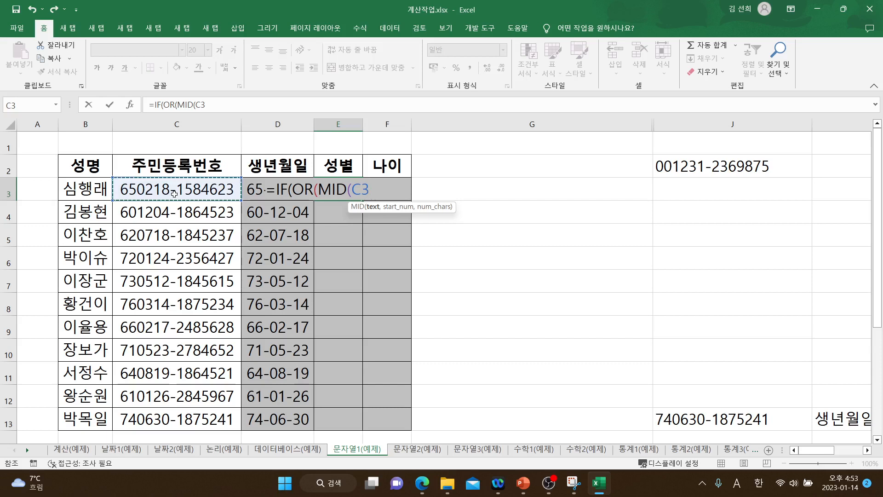
text(,8,1)
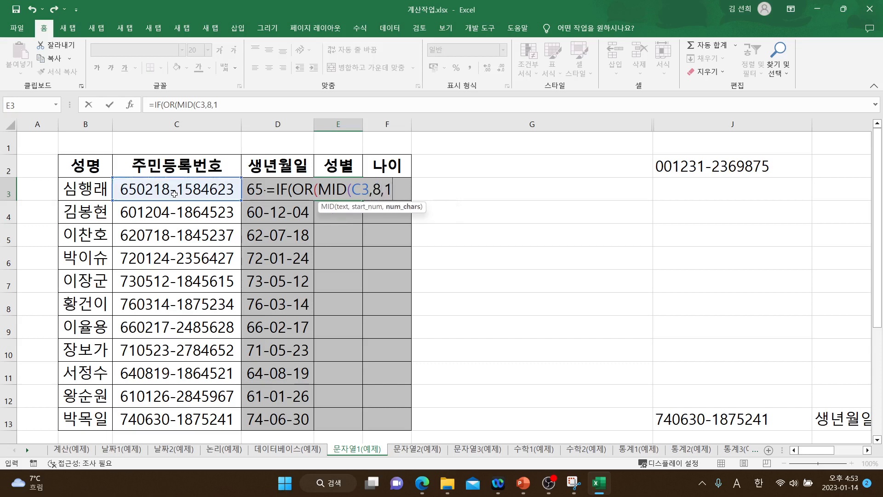
text()=")
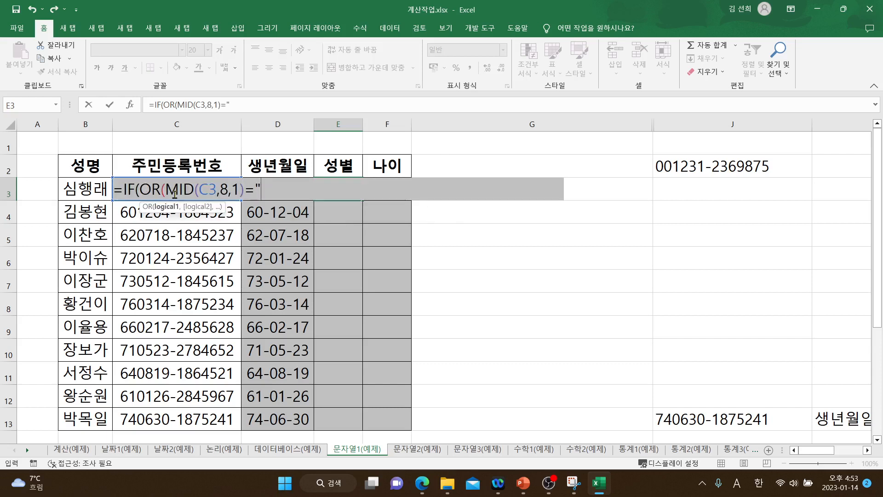
text(2",)
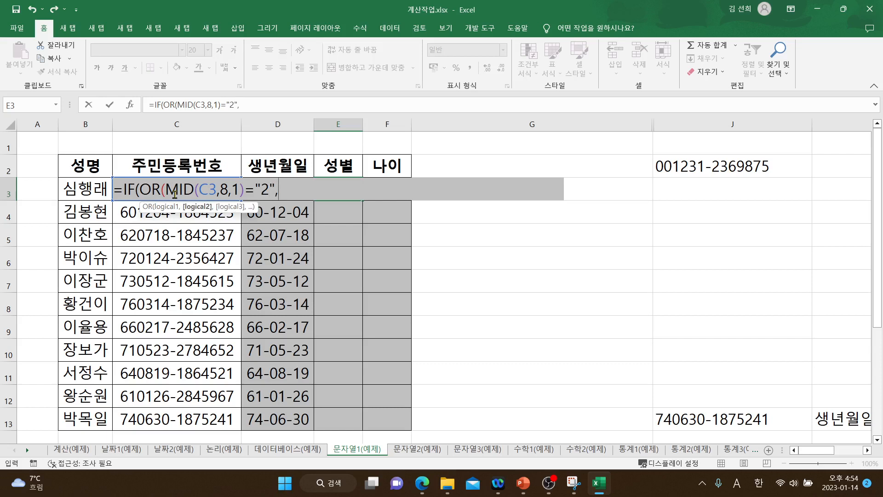
Complete the OR test in E3 with MID(C3,8,1)="4" and add "여자" as the IF formula's value if true.
text(MID()
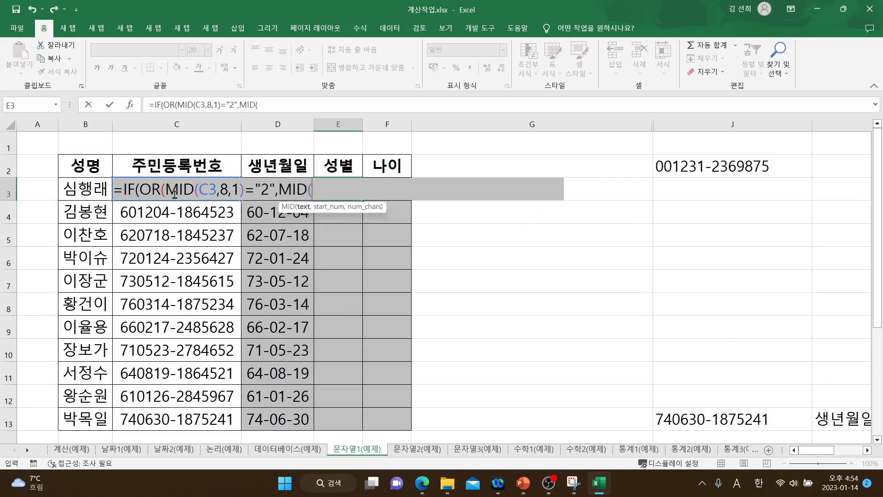
click(124, 212)
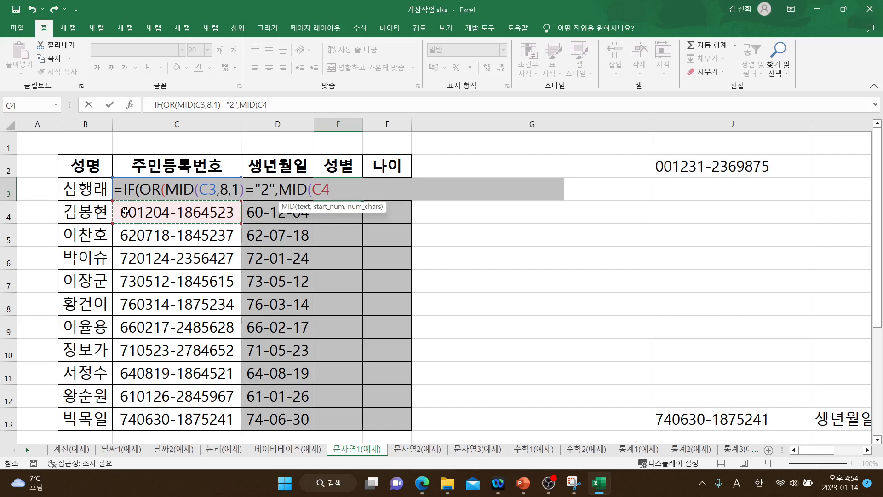
key(Up)
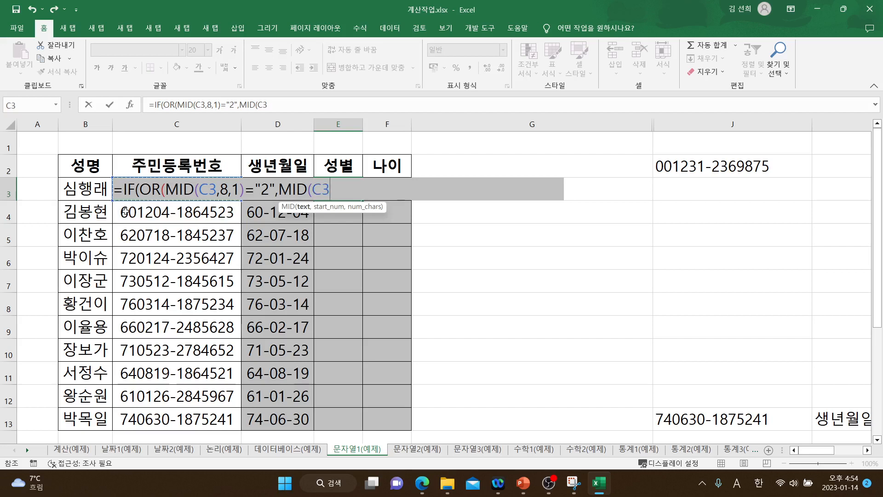
text(,)
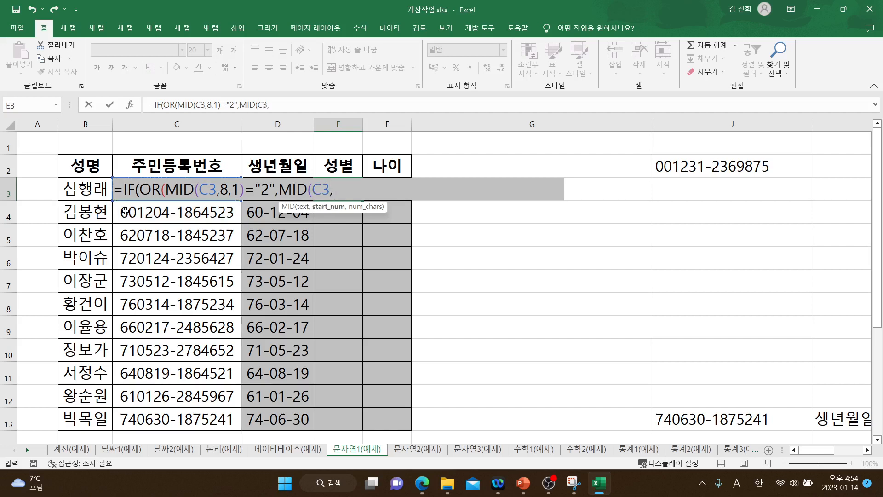
text(8,1)=)
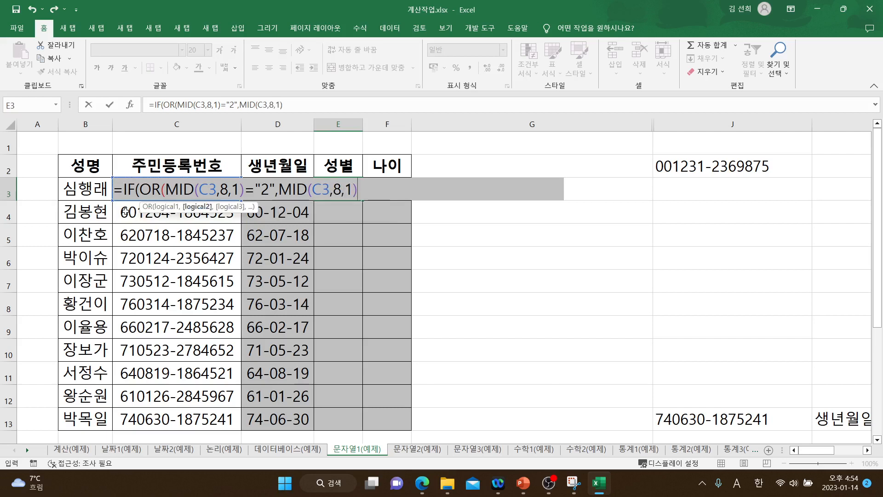
text("4"))
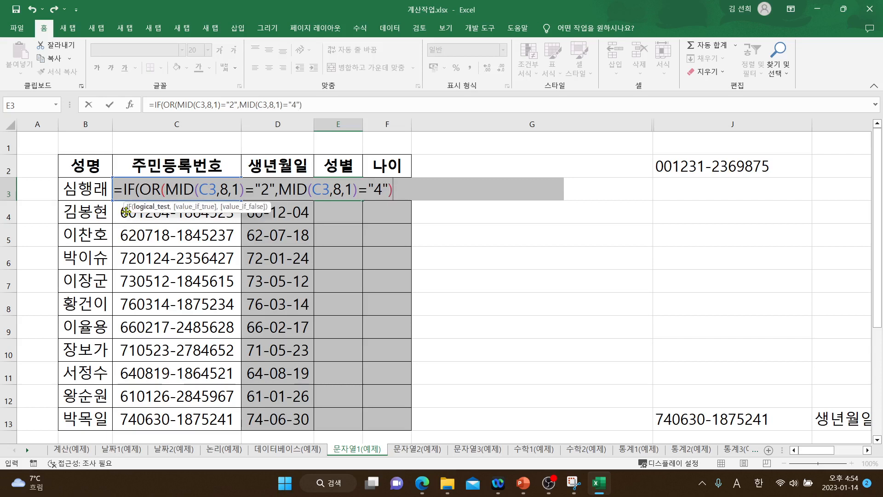
text(,")
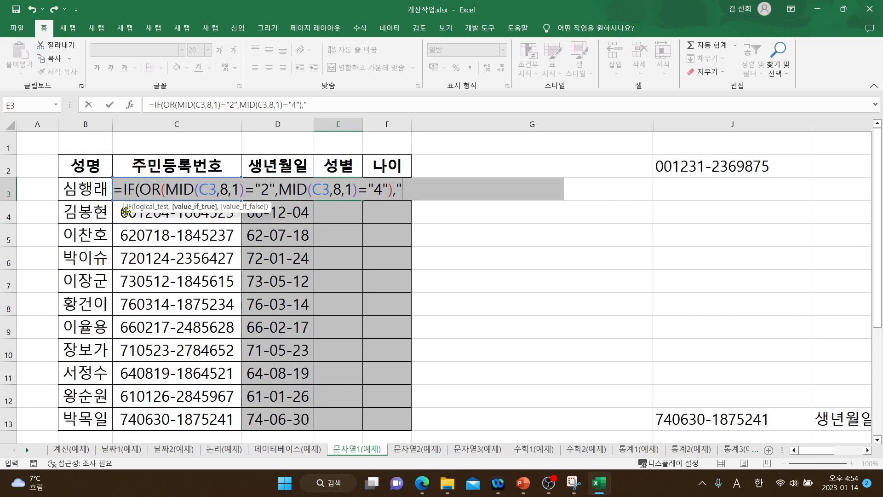
text(여자")
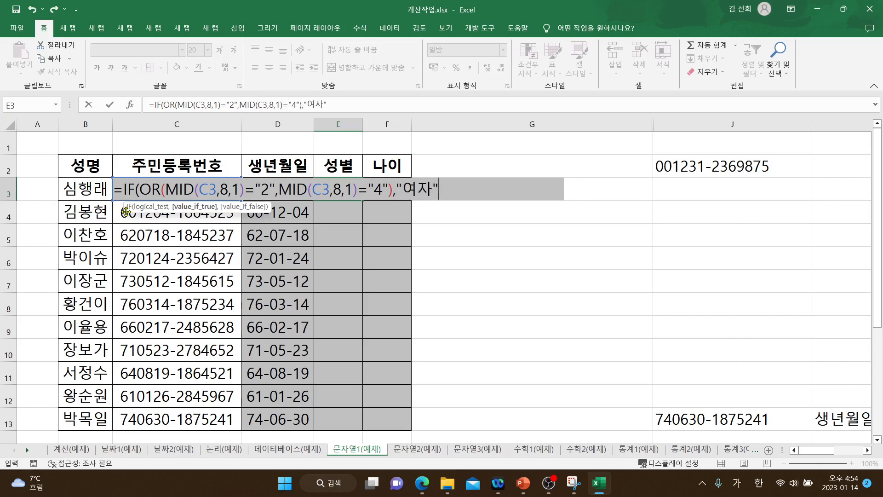
Finish the IF formula in E3 with "남자" as the value if false, and fill it down through E13.
text(,)
key(Hangul)
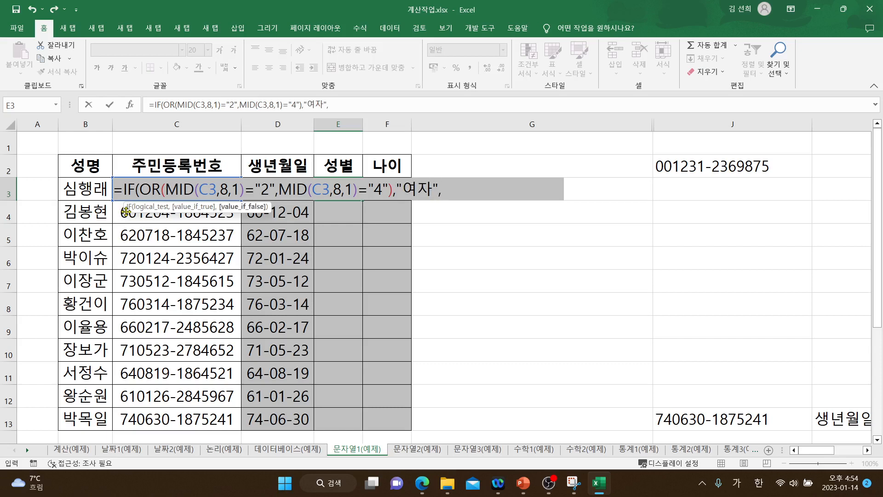
text("남자")
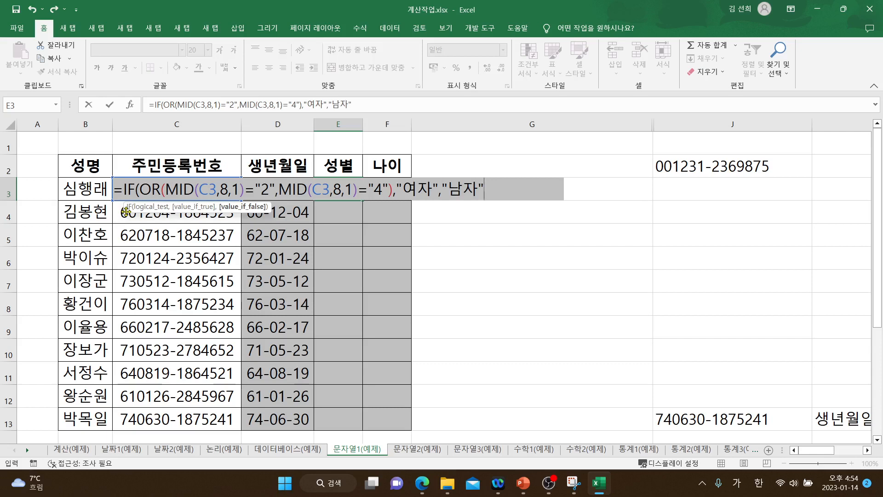
text())
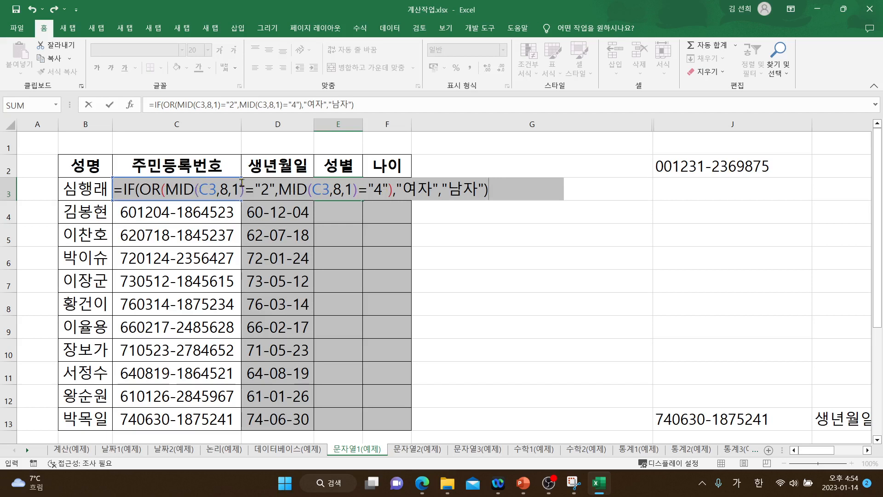
key(ctrl+Return)
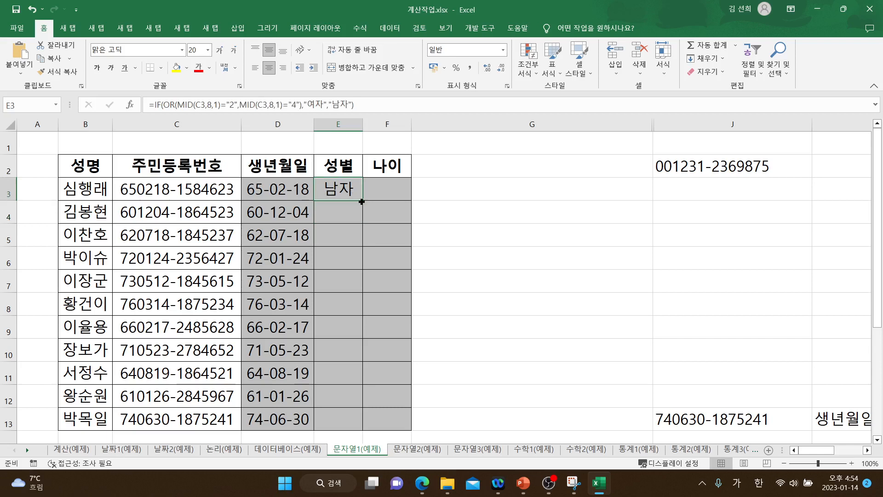
drag(362, 199, 375, 423)
Start the age formula in F3 with YEAR(TODAY()) followed by a minus sign.
click(388, 194)
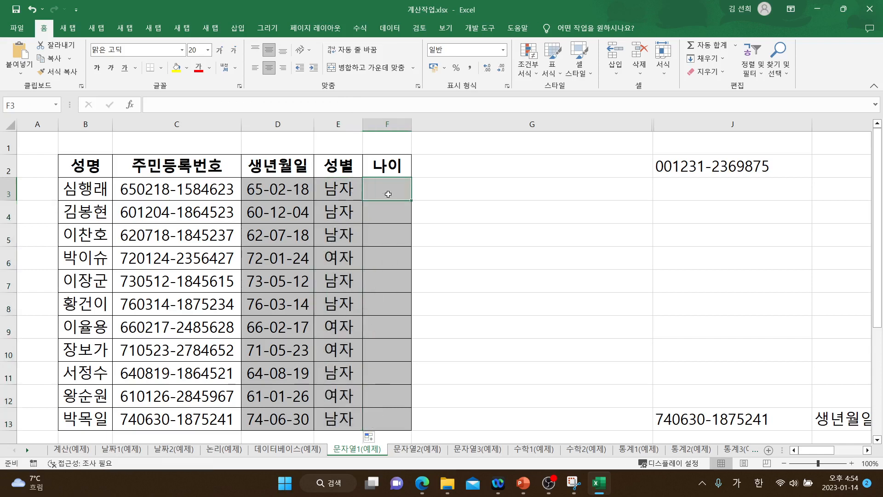
text(=)
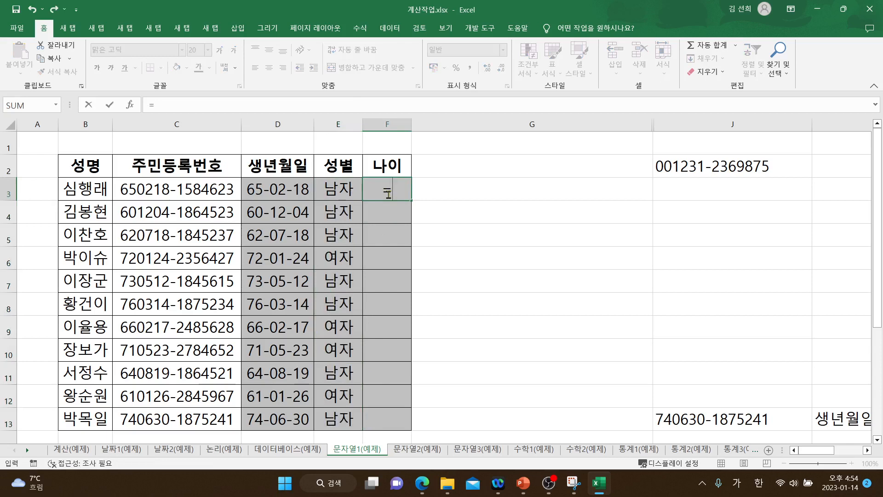
text(ㅛ)
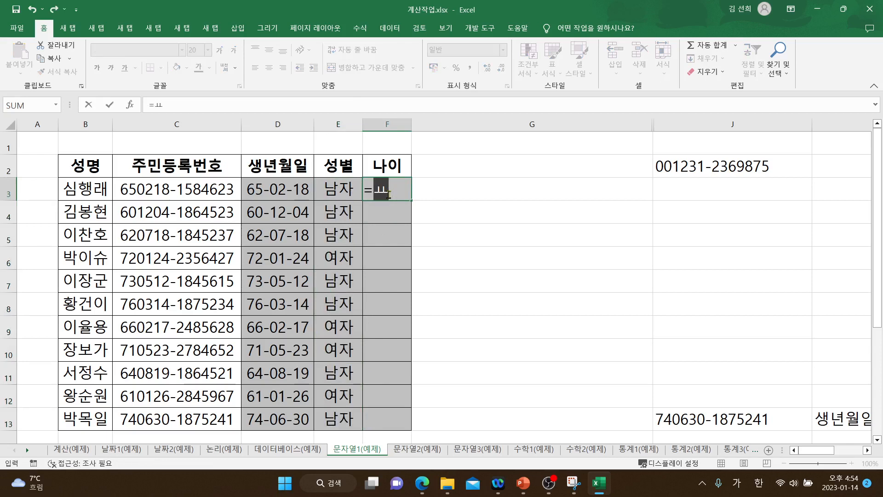
key(BackSpace)
key(Hangul)
text(YE)
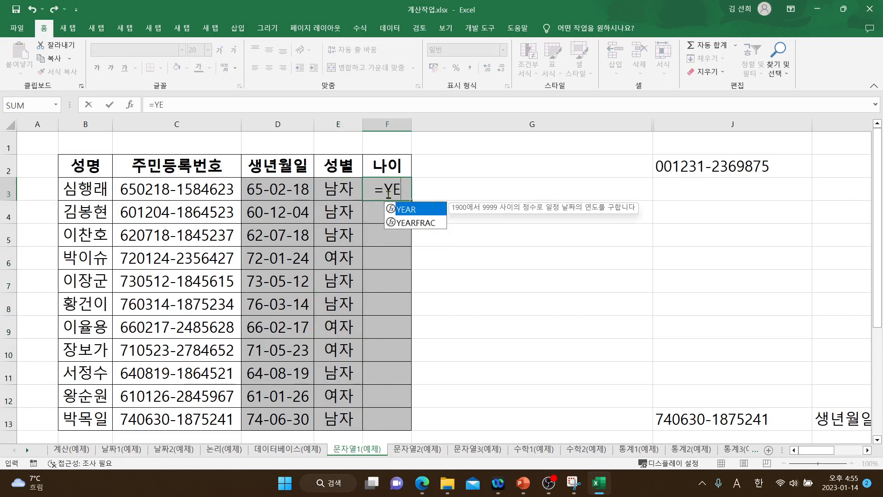
text(AR(TODAY())
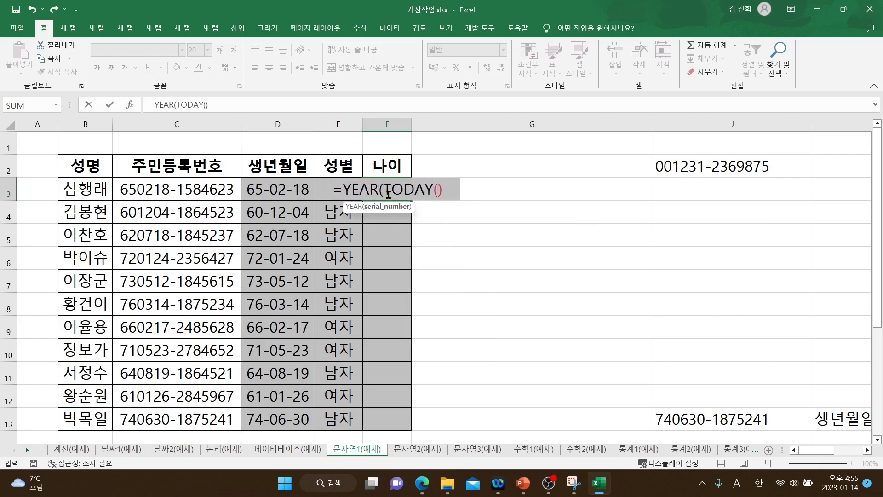
text()-)
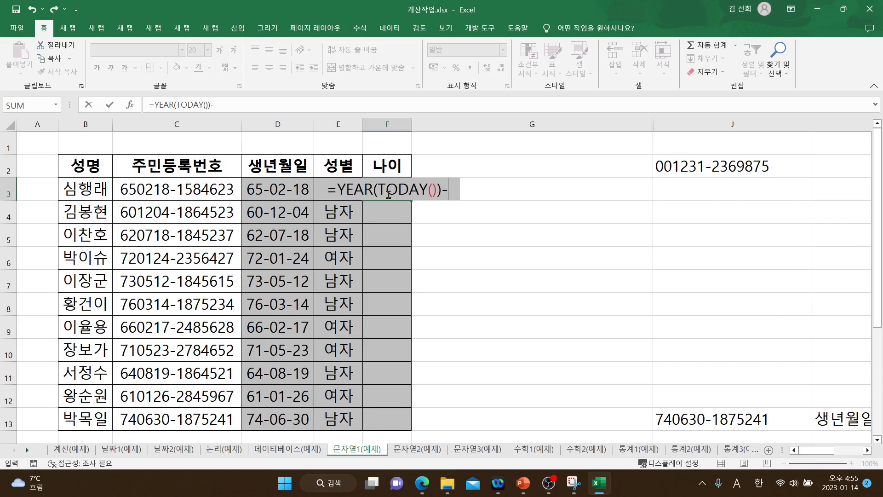
Complete F3's age formula by subtracting LEFT(C3,2) and 1900 from the current year.
text(LE)
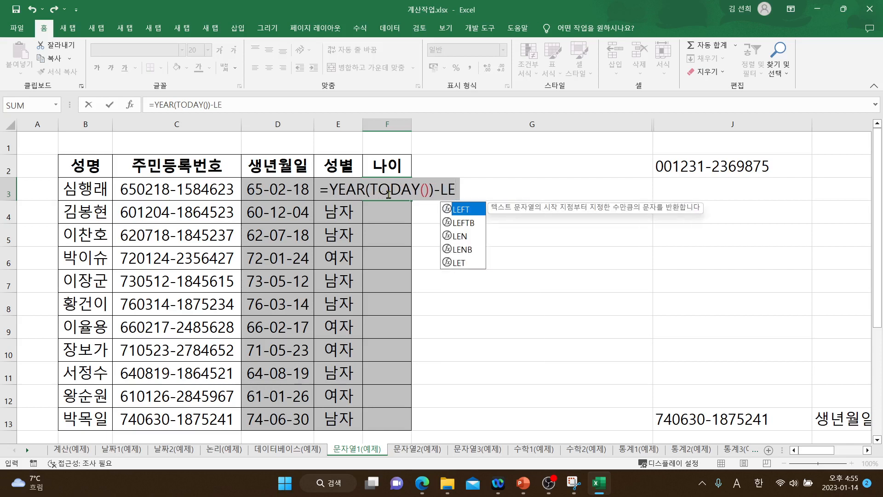
text(FT()
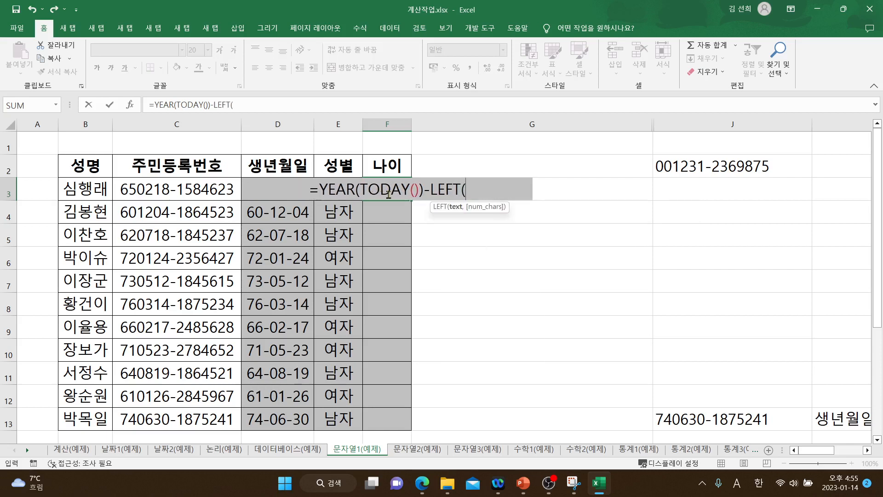
click(214, 190)
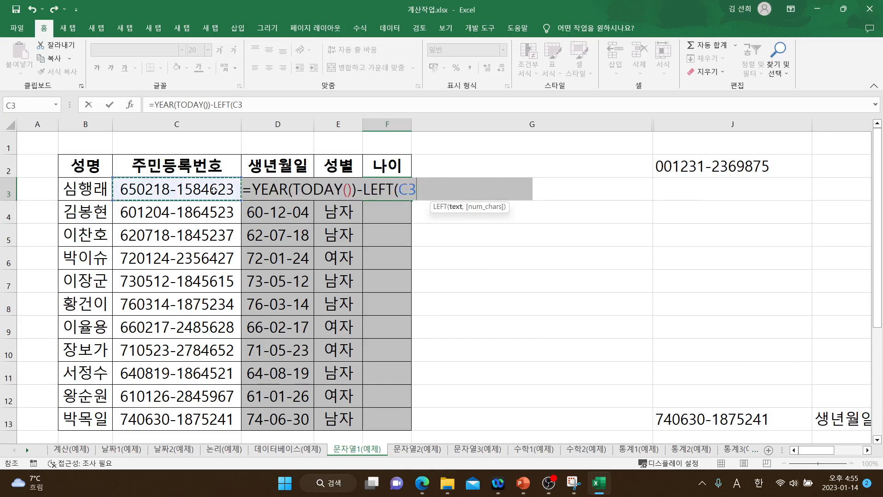
text(,2))
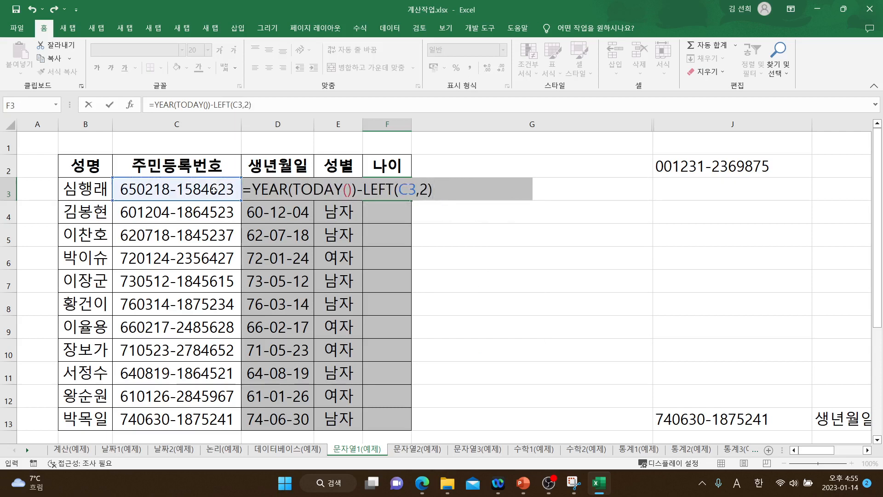
text(-1900)
key(Return)
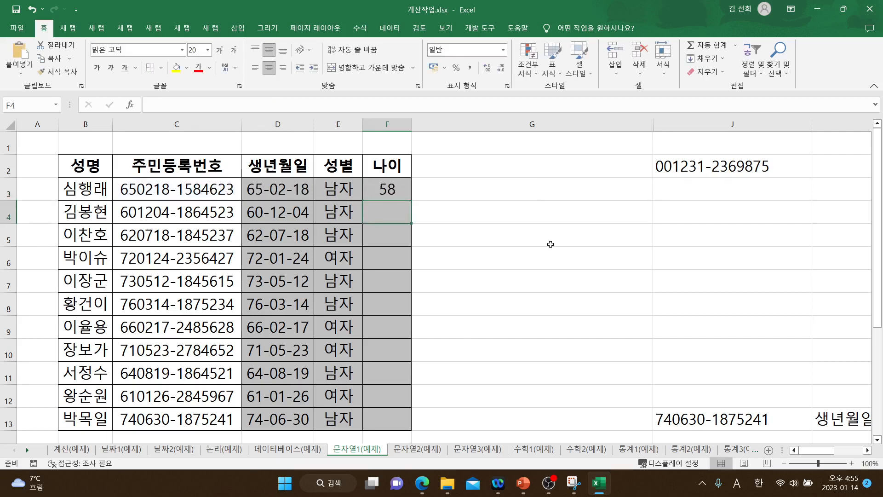
Apply the custom number format G/표준"세" to the age in cell F3.
click(398, 187)
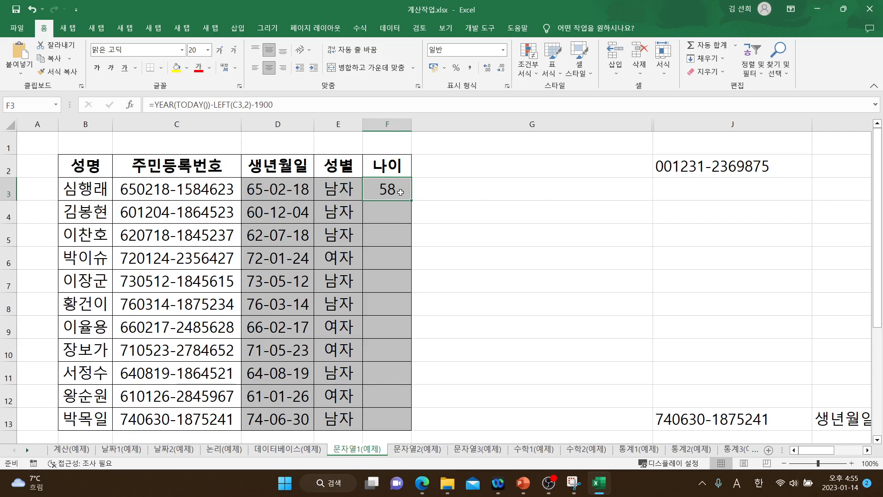
right_click(401, 193)
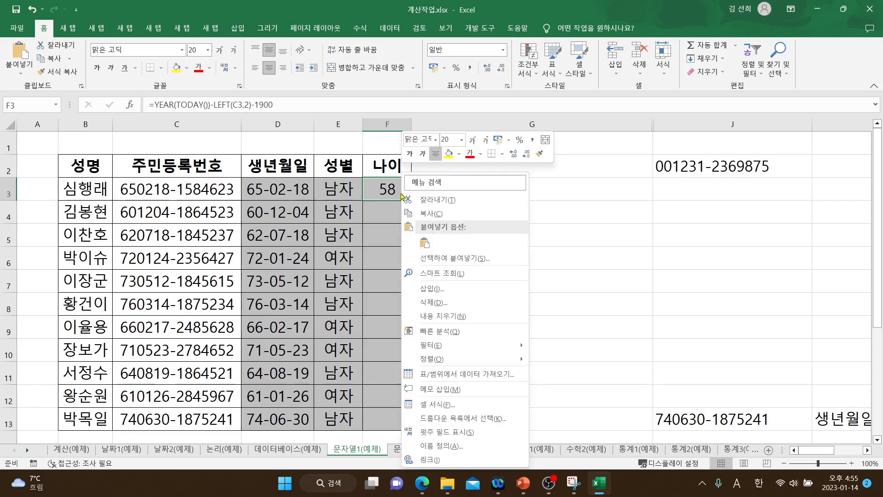
click(445, 404)
drag(403, 140, 540, 134)
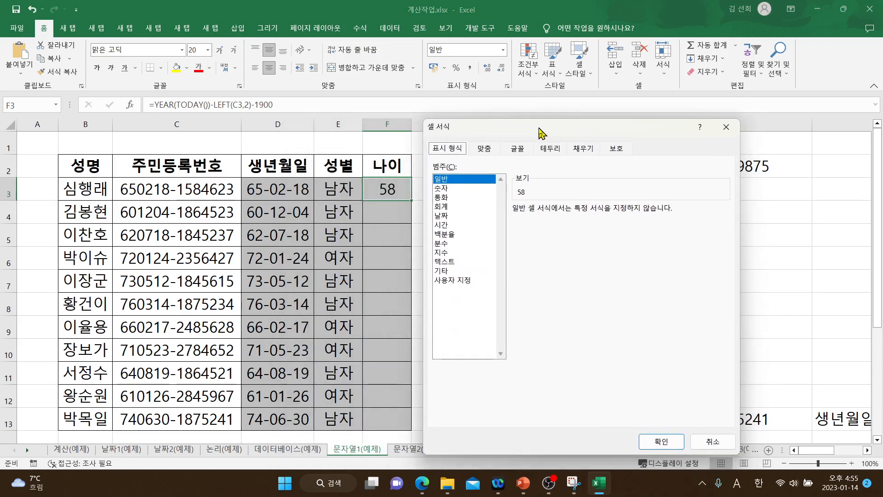
click(459, 281)
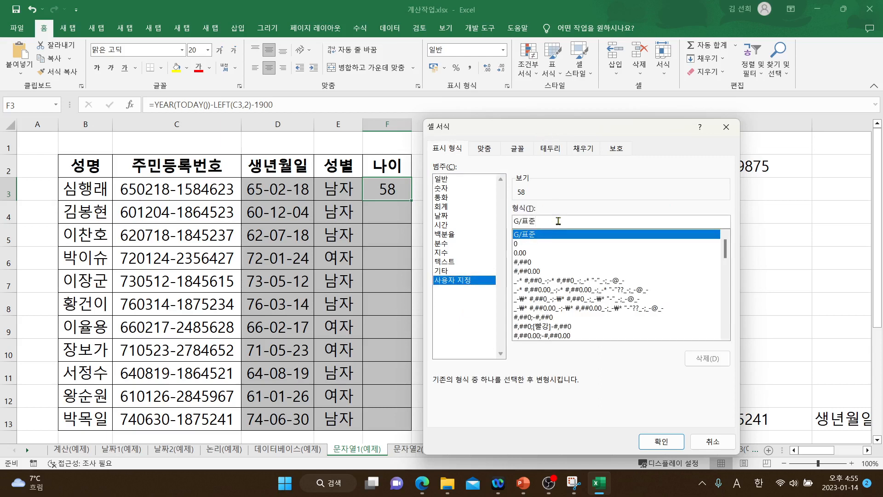
text(")
key(Hangul)
text(세)
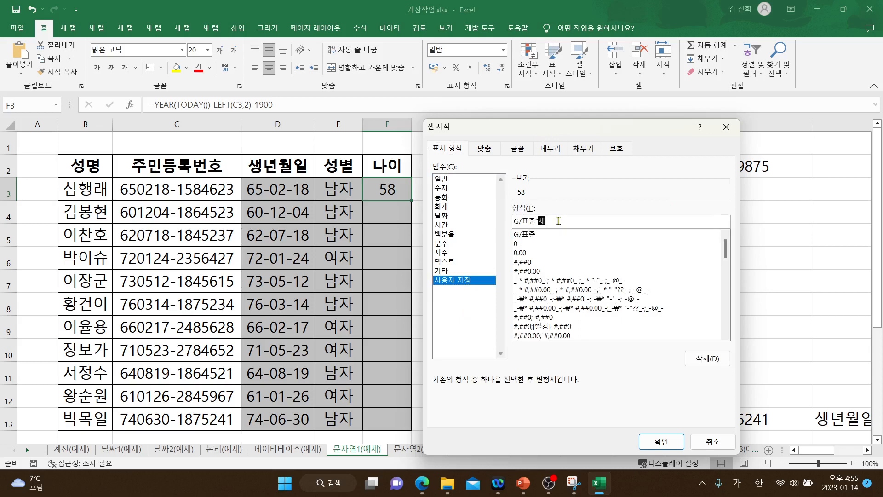
text(")
key(BackSpace)
key(BackSpace)
key(BackSpace)
text(세)
key(BackSpace)
text("세")
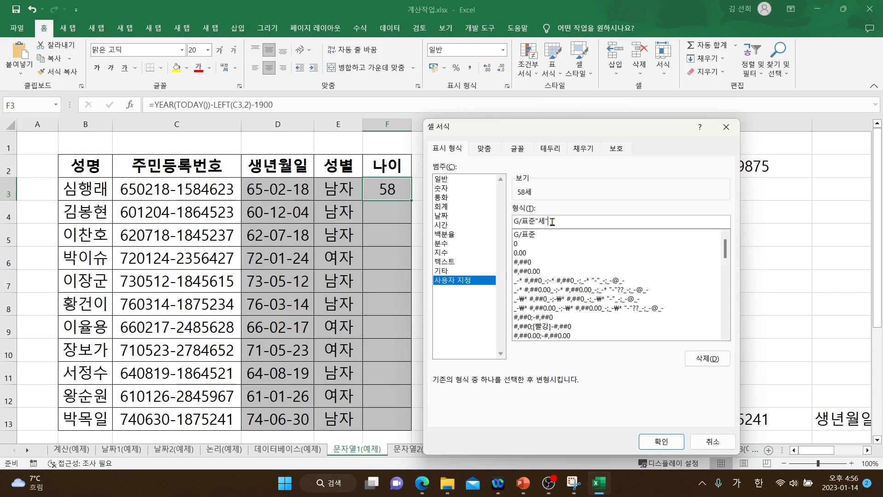
click(644, 440)
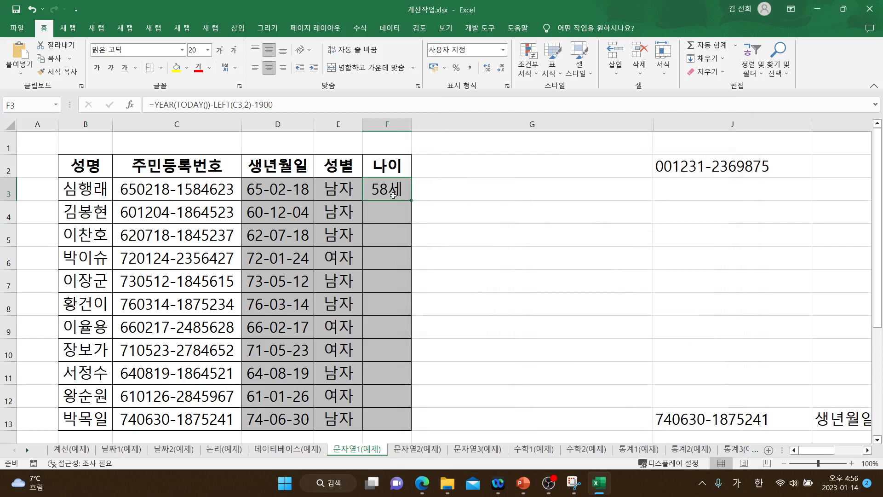
Reset the number format of cell F3 to General (일반).
click(503, 49)
click(483, 70)
click(472, 189)
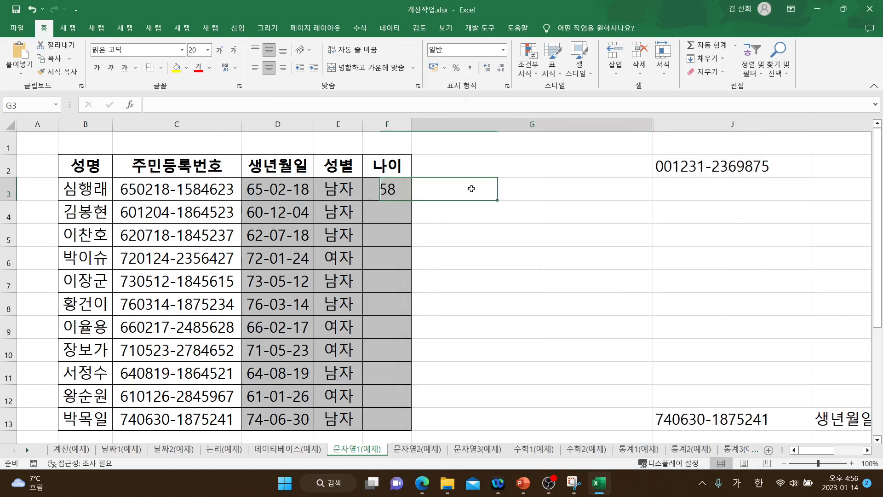
click(387, 189)
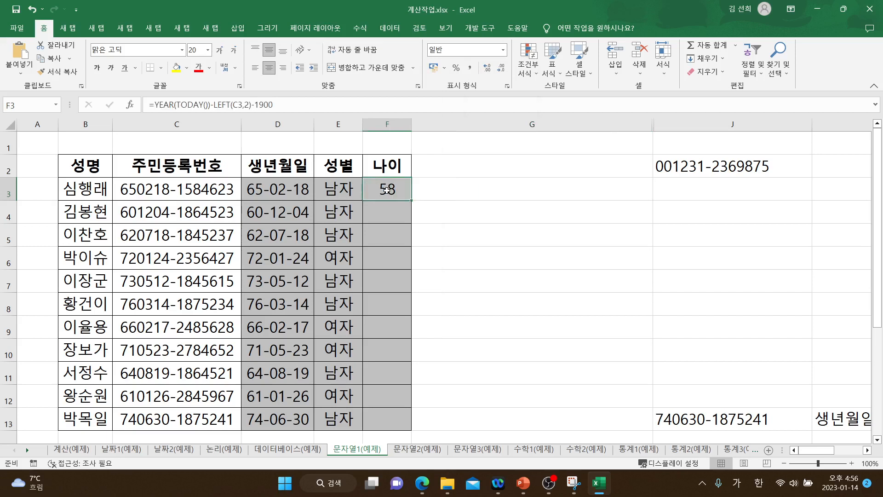
Enter the concatenation operator & in cell G3 as an illustration and delete it again.
click(444, 191)
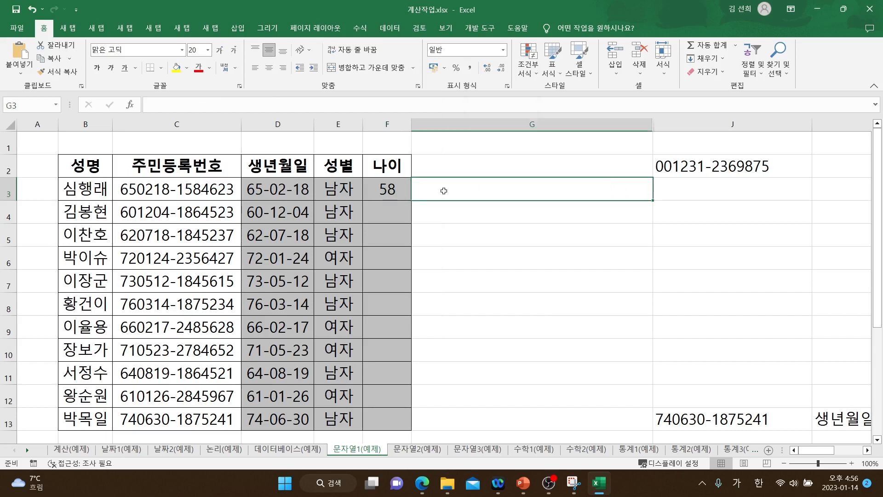
text(&)
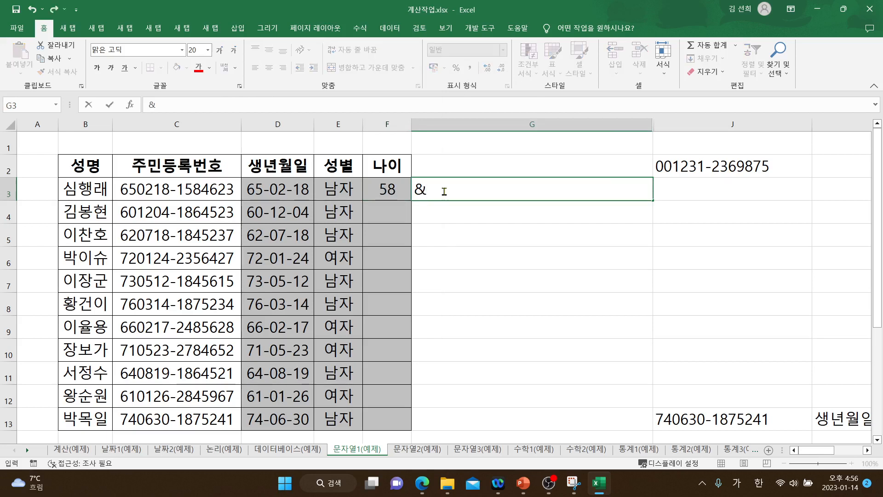
drag(415, 191, 426, 191)
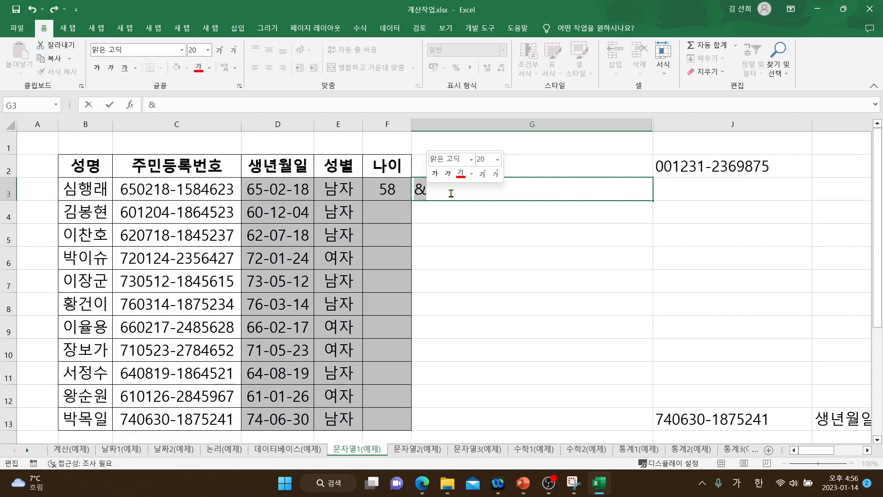
key(BackSpace)
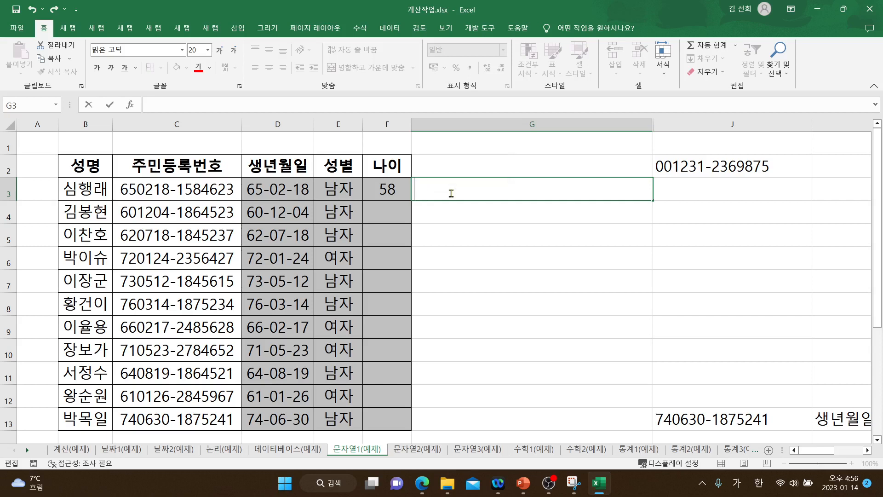
Append & "세" to the end of F3's age formula so the unit is joined to the calculated age.
click(375, 189)
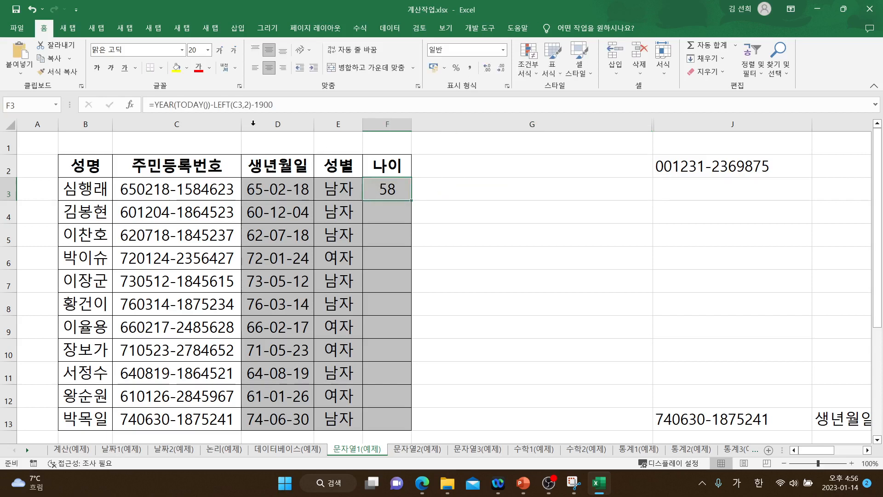
double_click(379, 195)
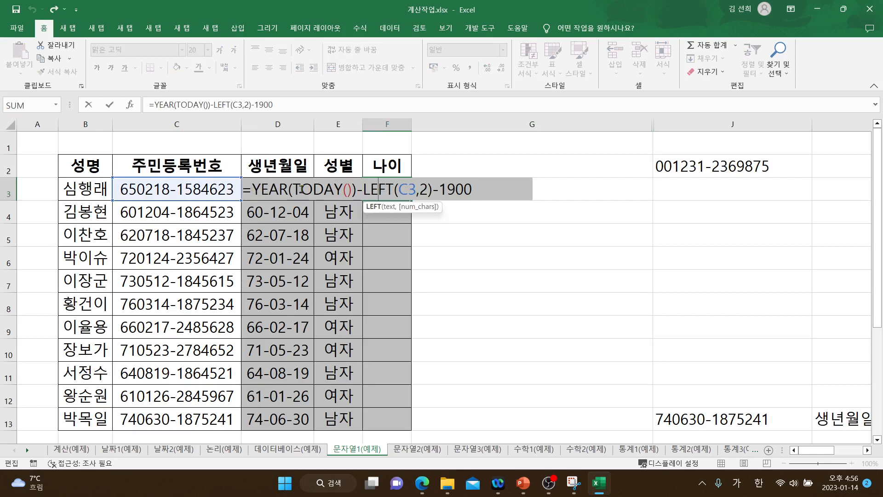
click(490, 191)
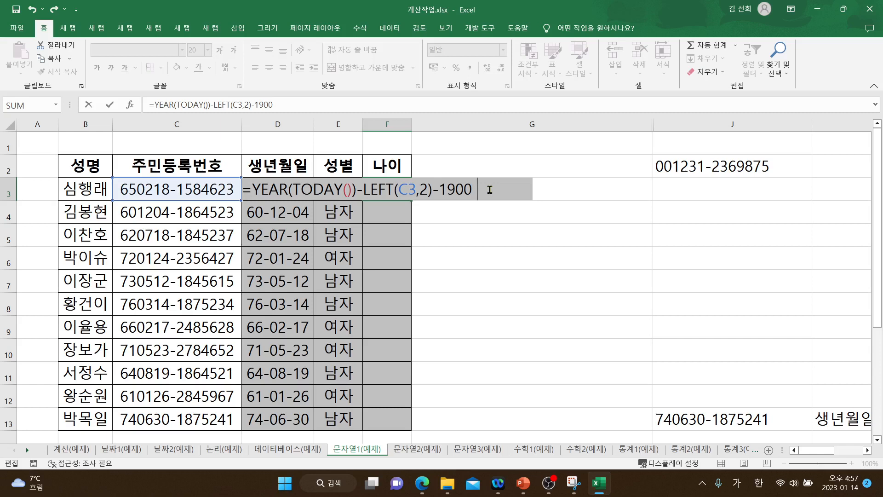
text(& ")
key(Hangul)
text(TP)
key(BackSpace)
key(BackSpace)
key(Hangul)
text(세")
key(Return)
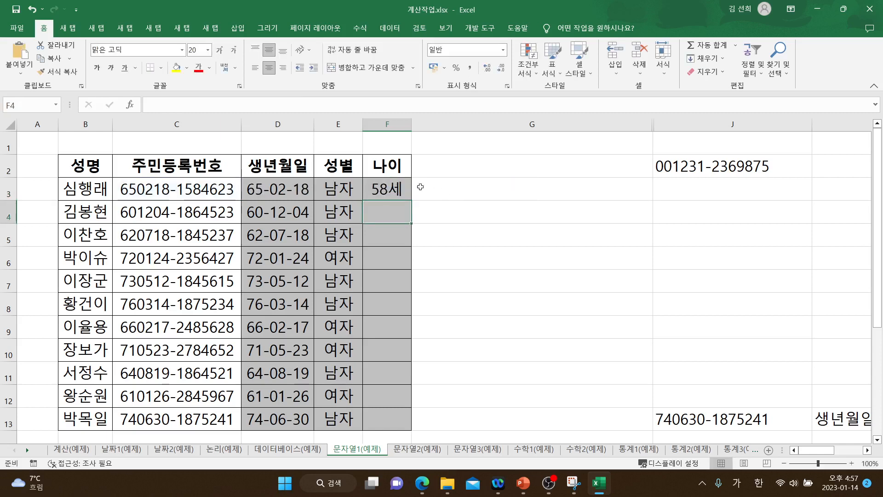
Reopen F3's formula and highlight its & "세" part to examine how the unit text is joined.
double_click(399, 188)
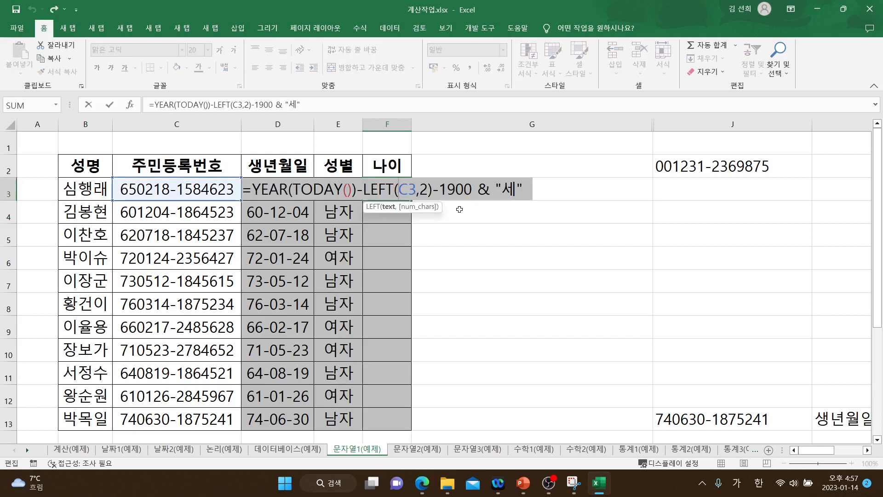
click(521, 190)
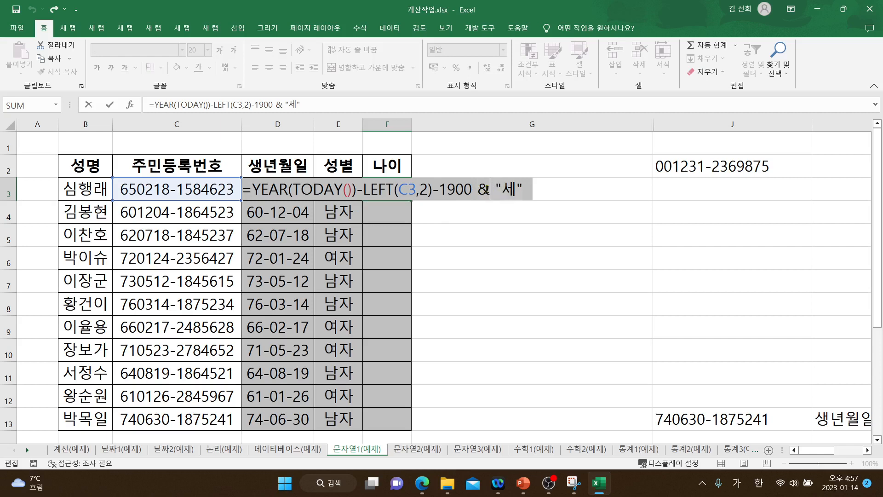
click(474, 191)
click(486, 189)
click(306, 104)
drag(307, 104, 276, 105)
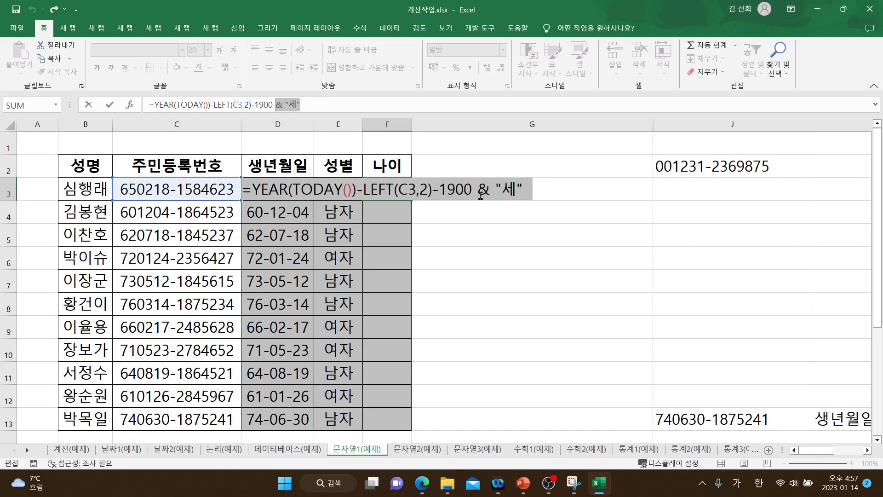
Confirm the age formula with its & "세" unit in F3 and fill it down through F13.
key(Return)
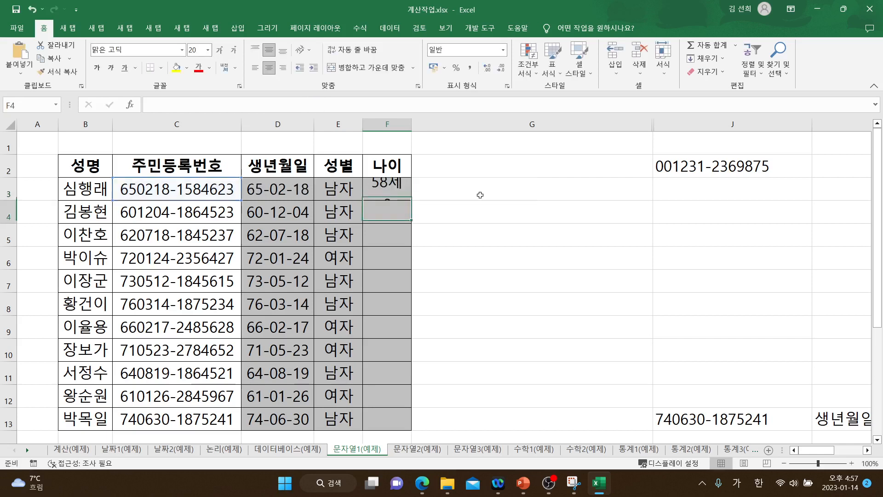
click(399, 194)
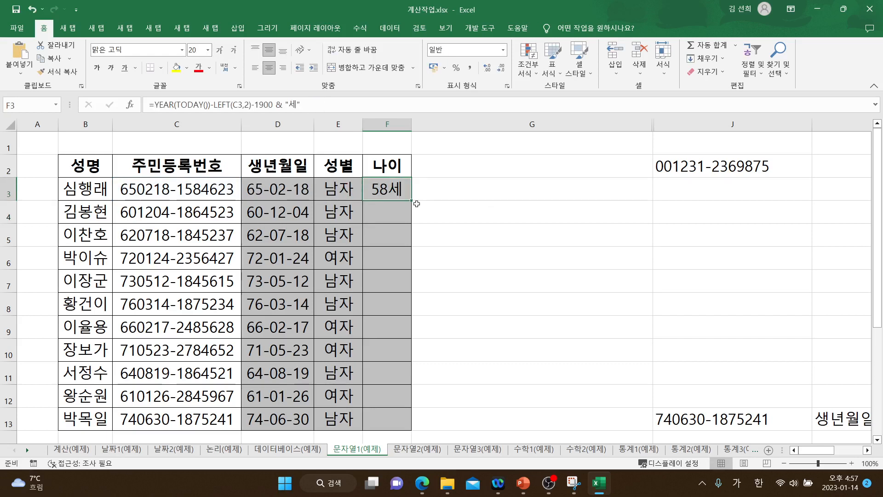
drag(413, 200, 418, 426)
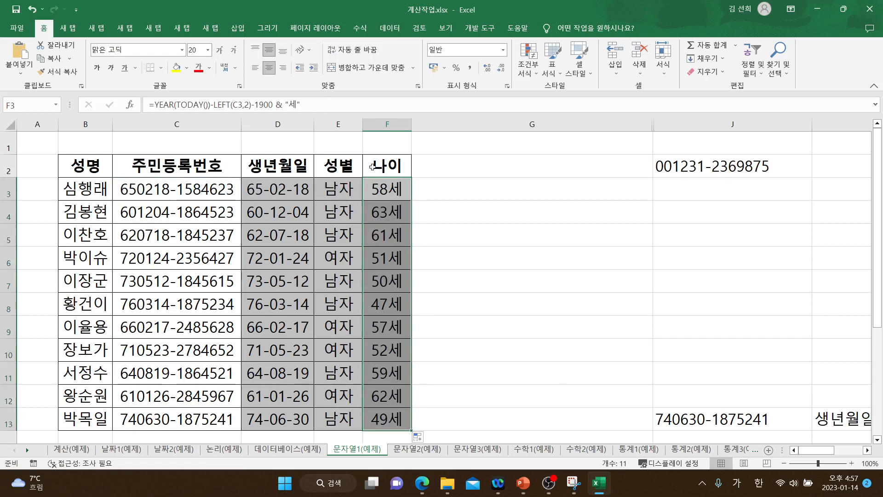
Insert a blank column before the 성별 column and widen it.
right_click(347, 125)
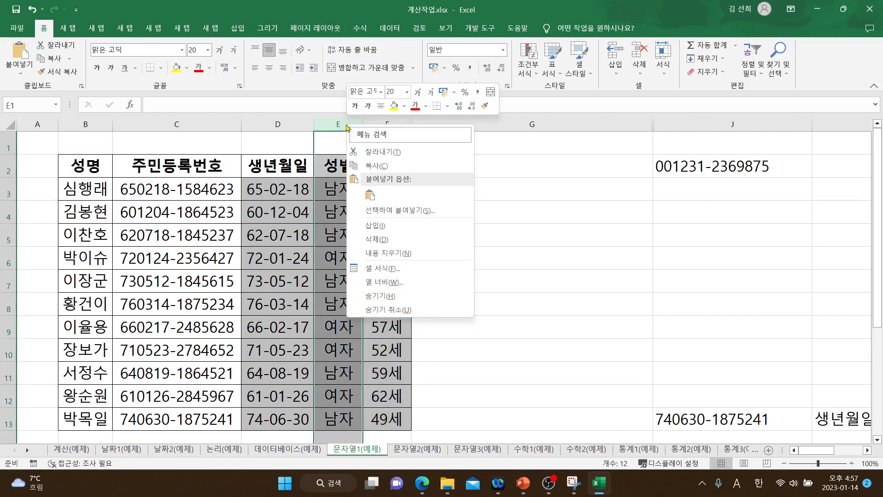
click(401, 230)
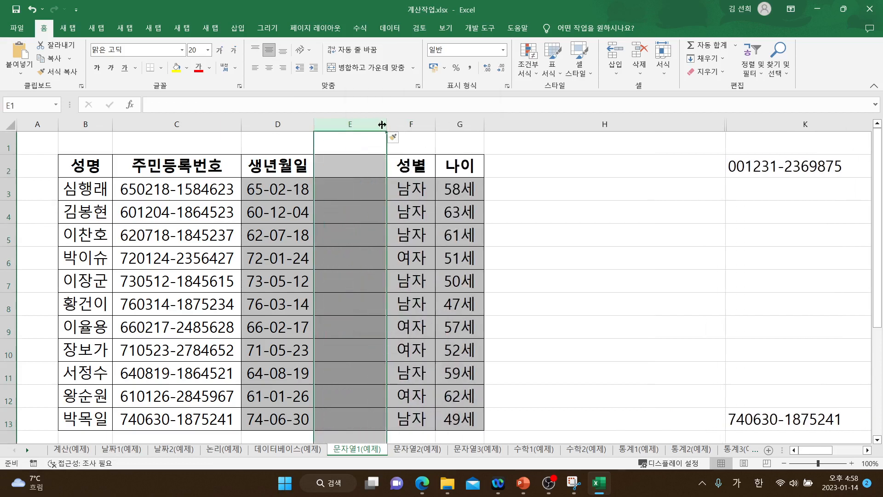
drag(386, 123, 420, 124)
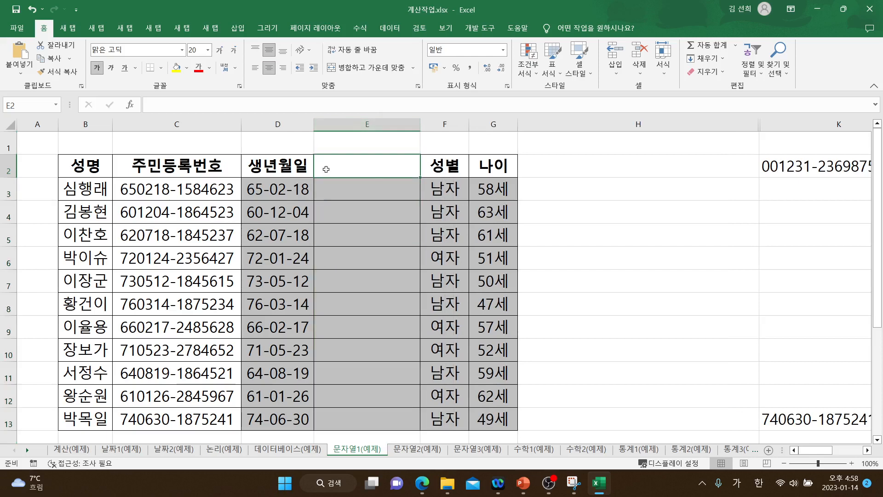
Copy the 생년월일 header from D2 into E2 and change the copy to 생년월일2.
click(295, 168)
drag(314, 177, 394, 176)
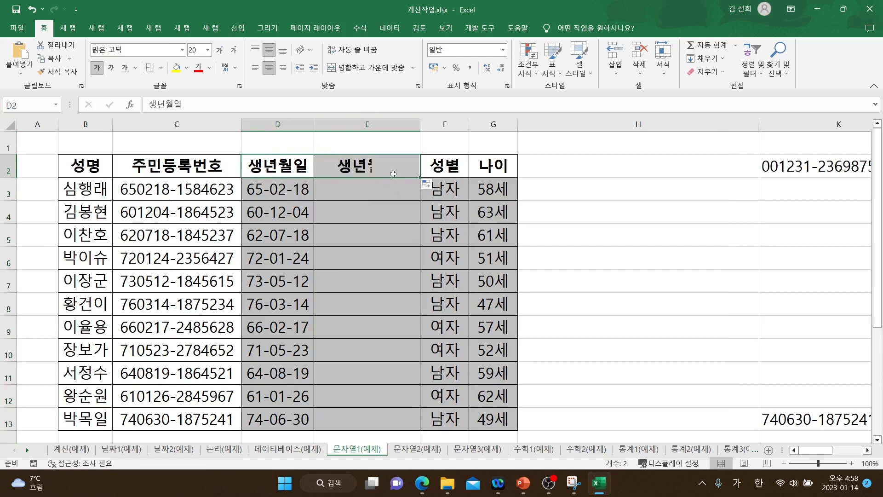
double_click(394, 167)
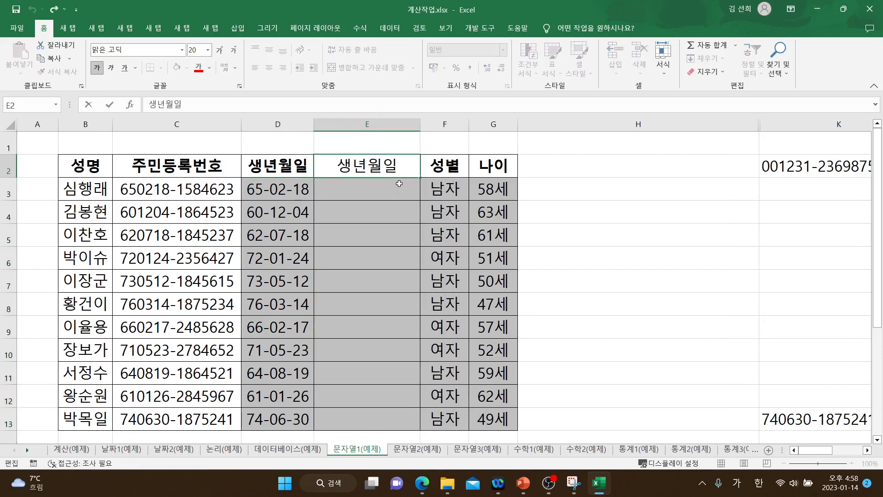
text(2)
key(Return)
Open the DATE formula in D3 to examine how its MID functions build the birth date.
click(280, 188)
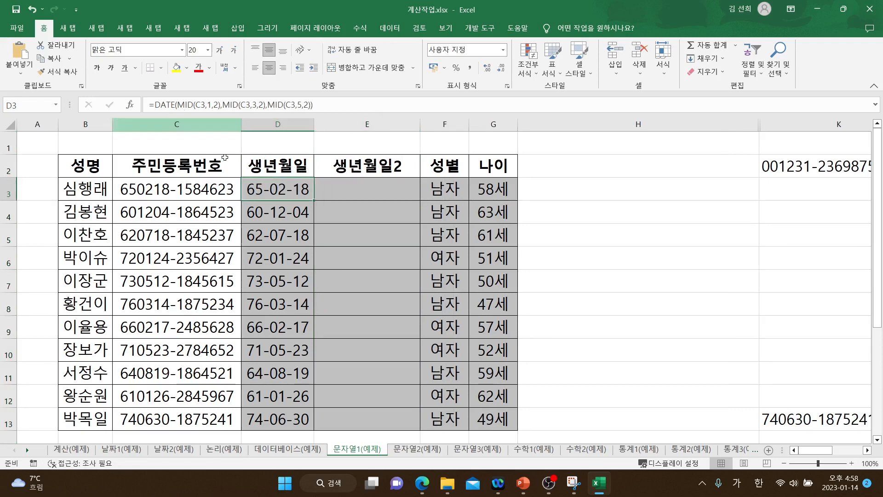
key(F2)
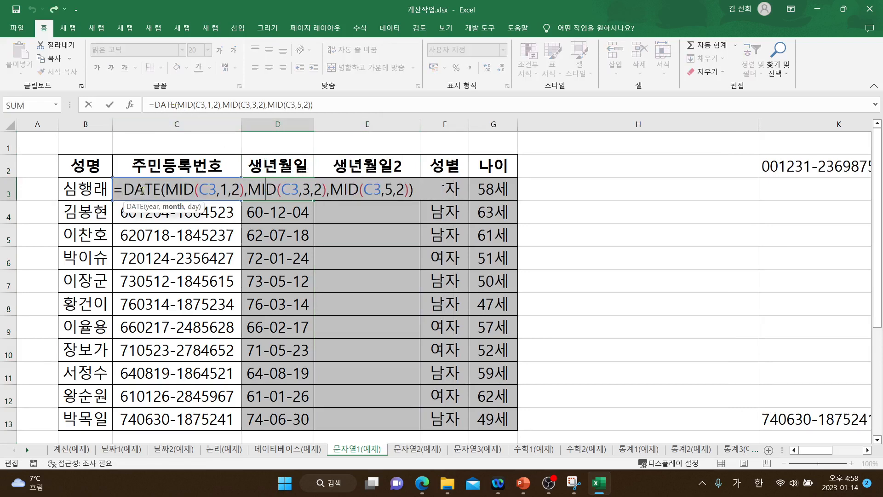
key(Return)
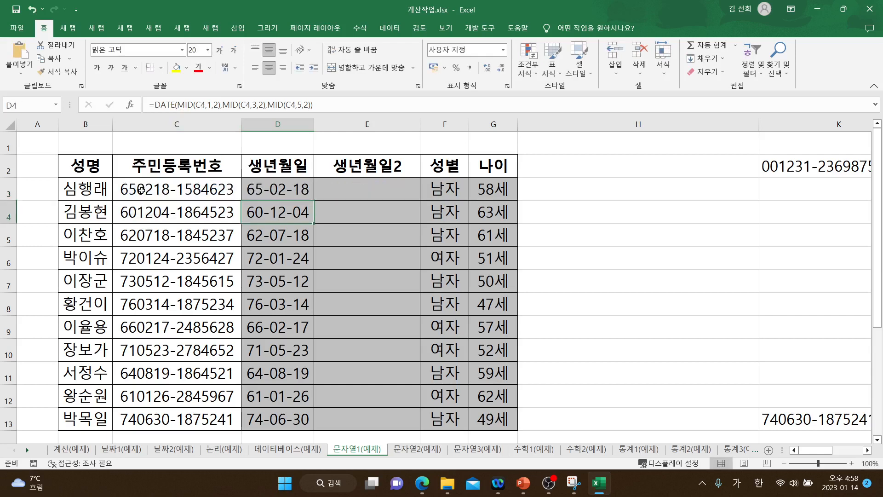
Widen the 생년월일2 column further and begin a formula in E3.
click(354, 195)
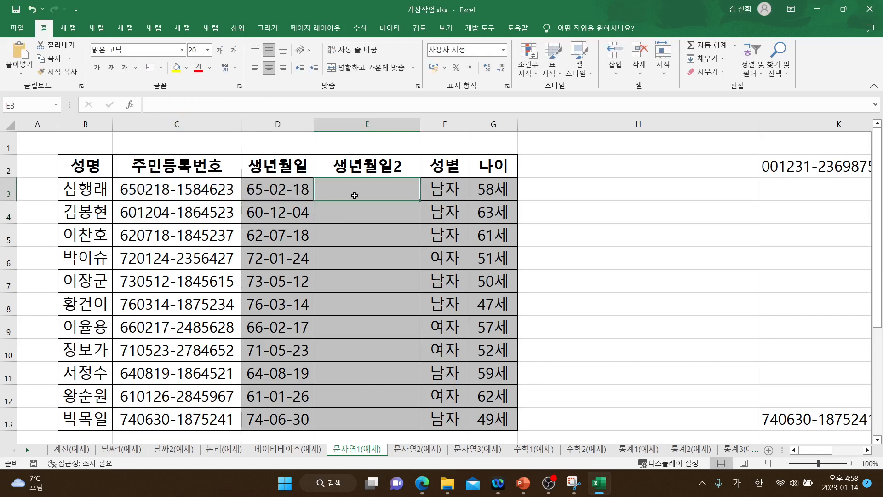
drag(419, 123, 518, 125)
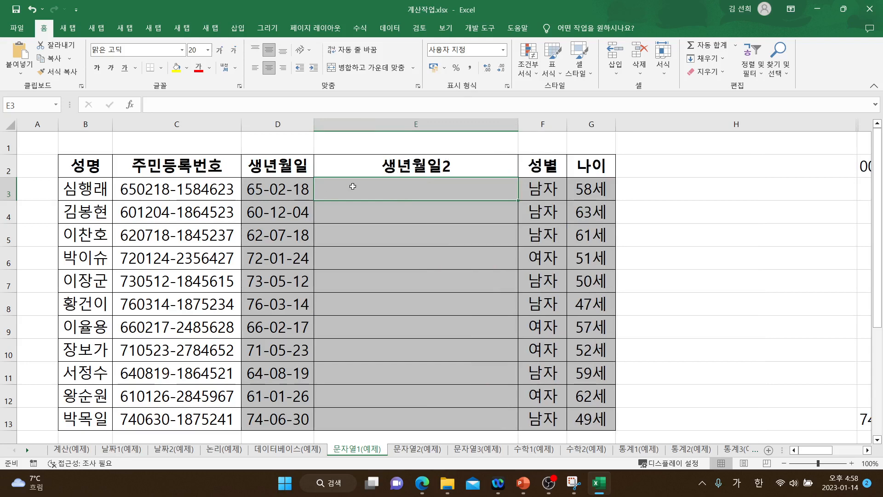
text(=)
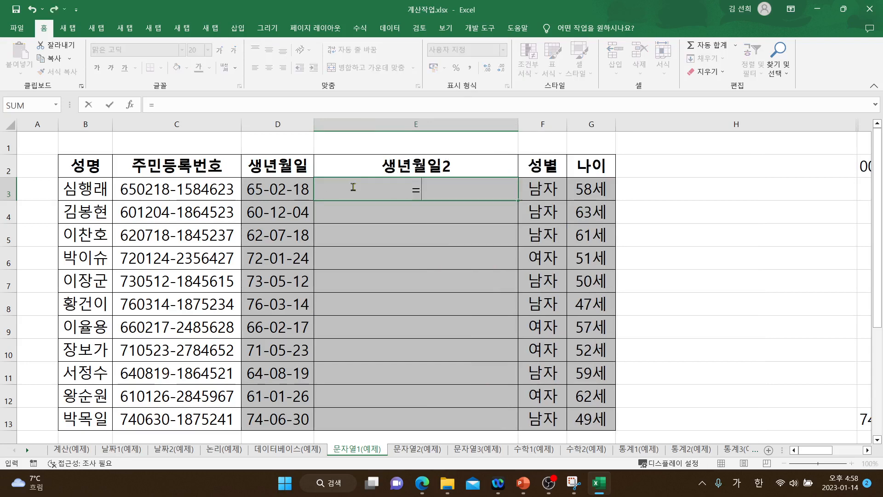
text(ㅣㄷㄹ)
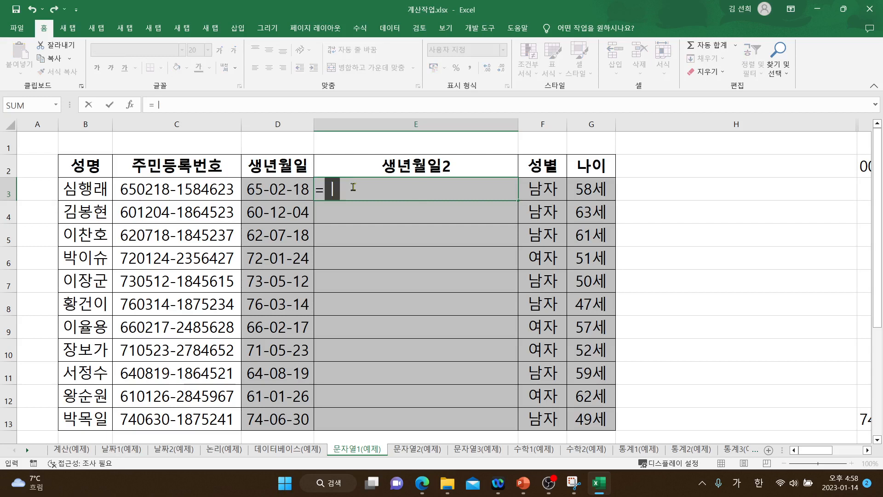
key(BackSpace)
key(BackSpace)
key(BackSpace)
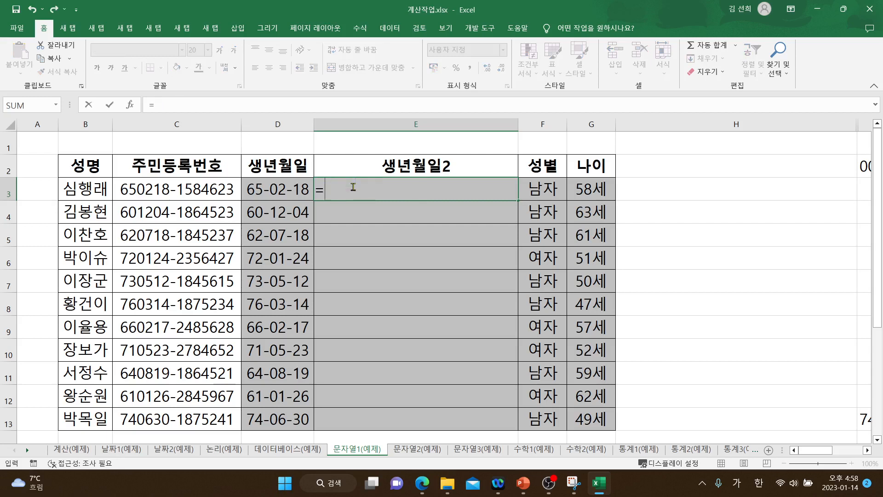
Complete E3's formula as =LEFT(C3,2) & "년" to join the year digits with their unit.
key(Hangul)
text(LEFT()
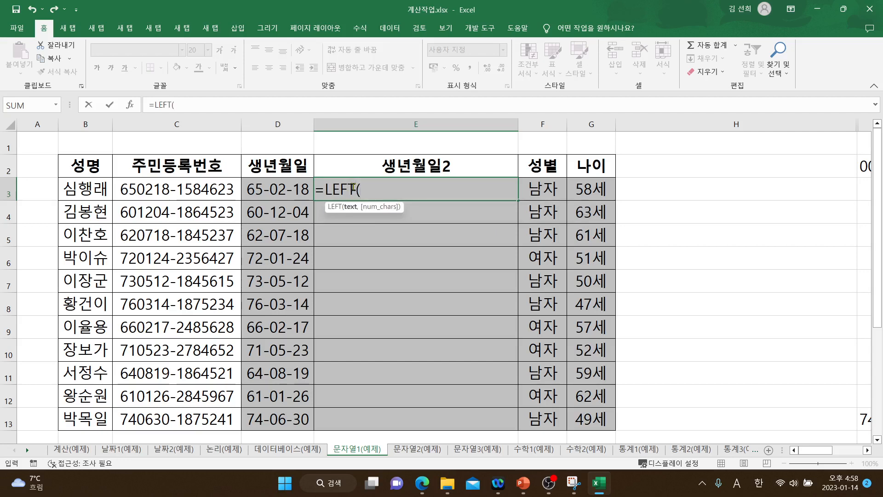
click(163, 186)
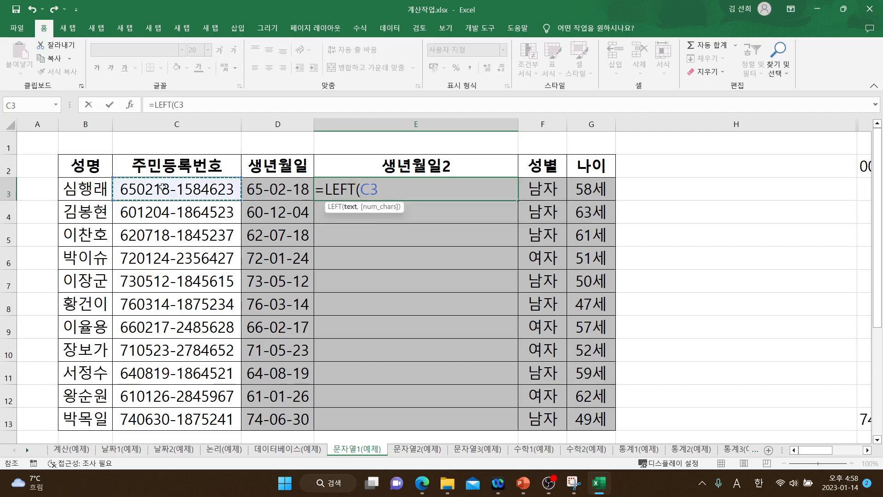
text(,2)
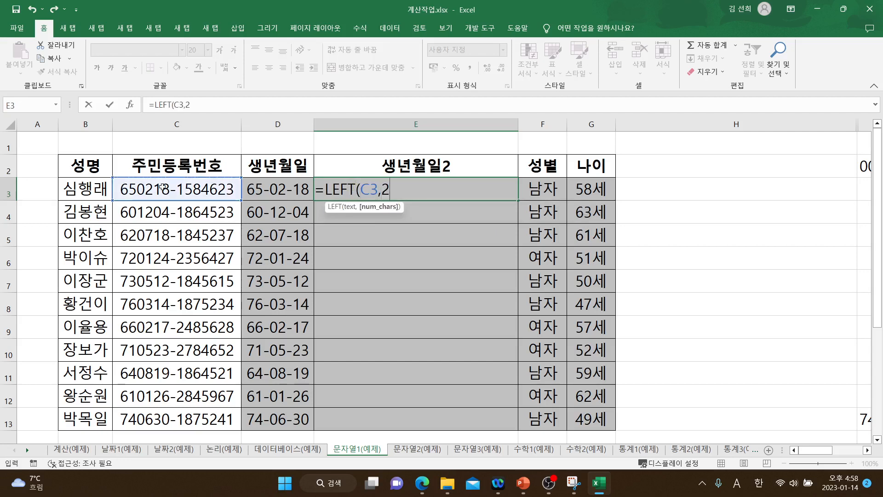
text())
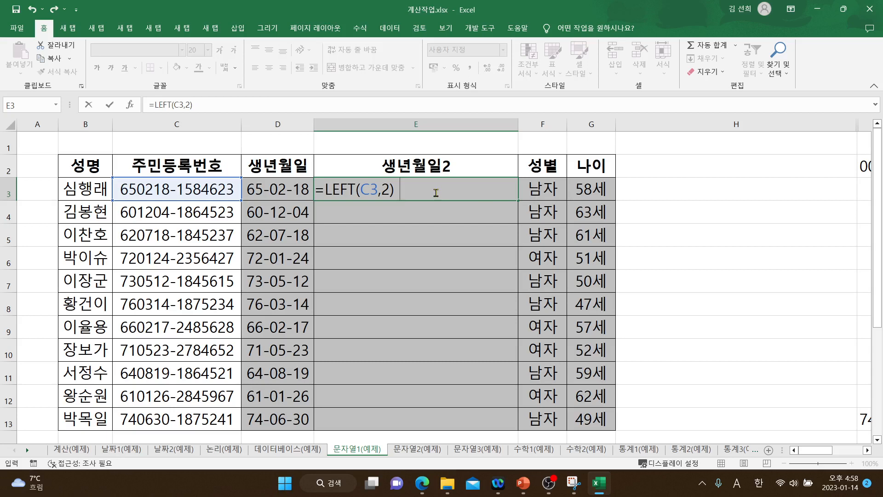
text(&)
text( ")
text(년)
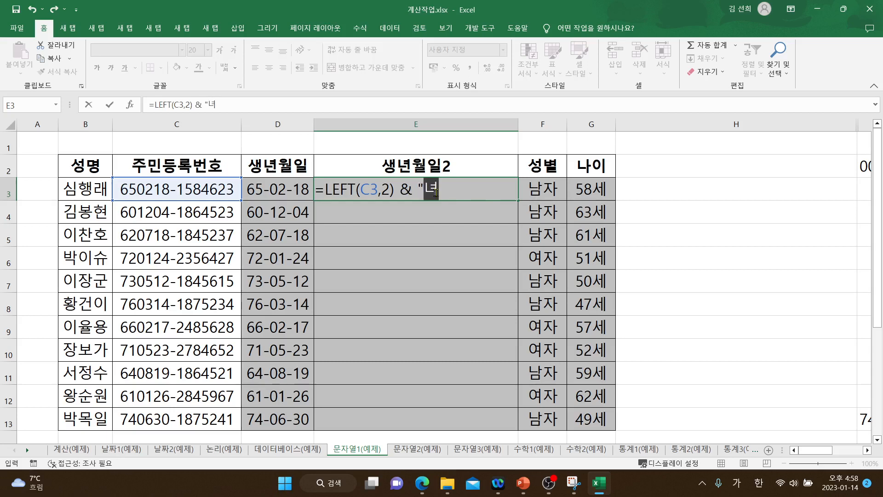
key(Return)
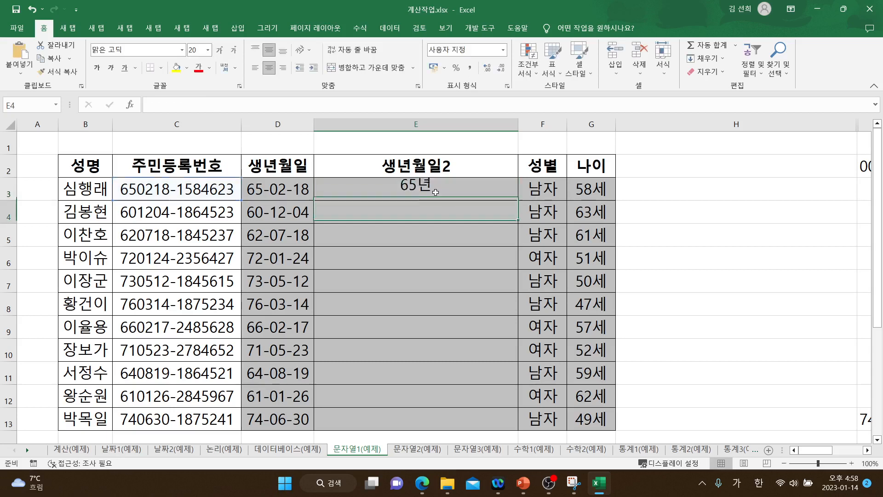
Append & MID(C3,3,2) to the end of E3's formula to extract the birth month.
double_click(435, 192)
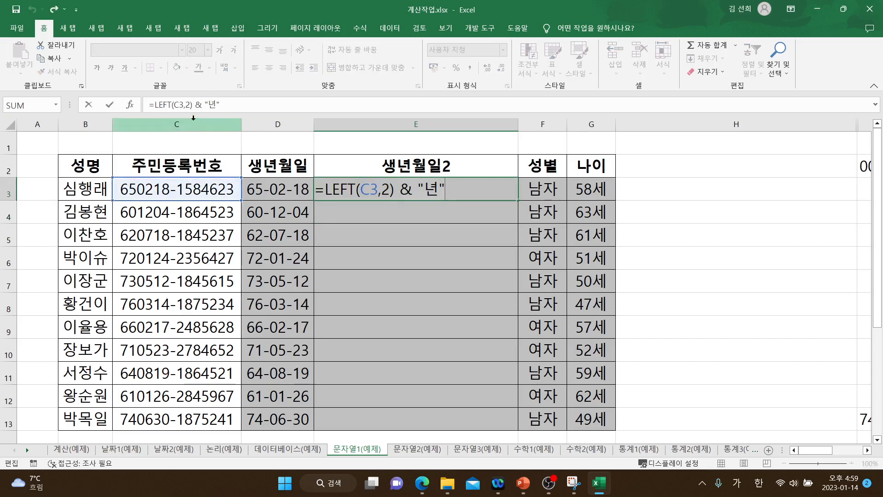
drag(195, 105, 225, 105)
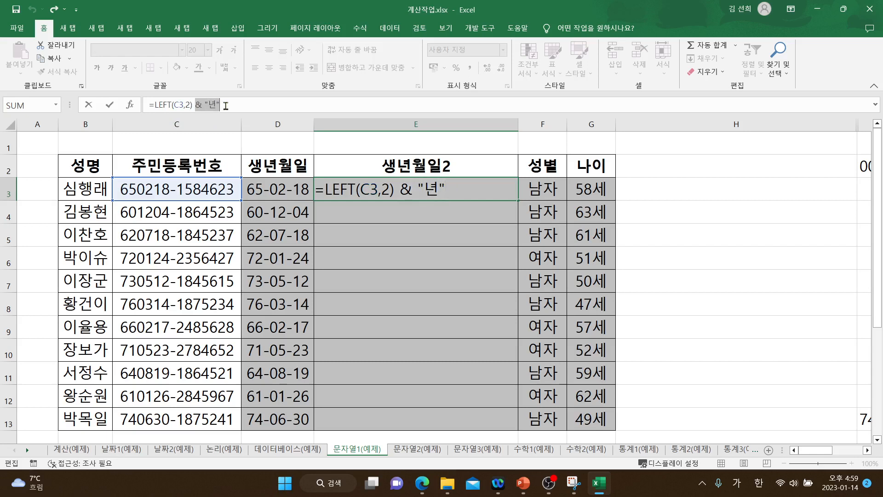
click(453, 189)
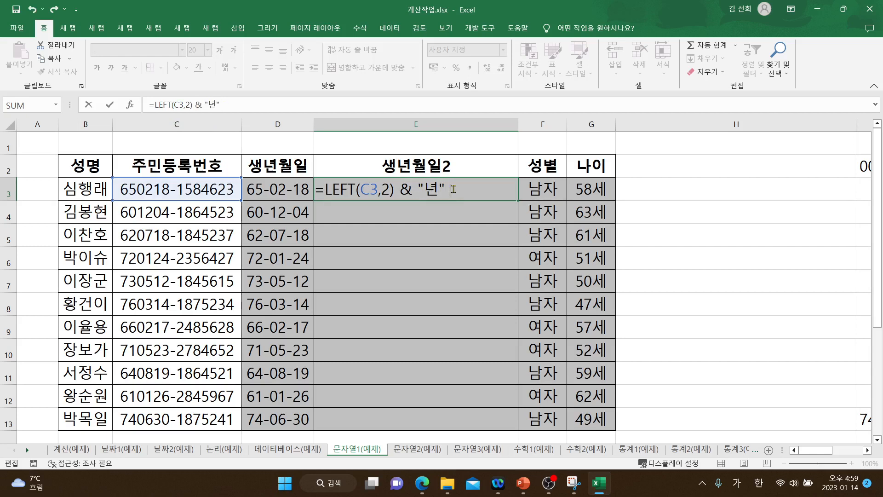
text(& M)
key(Hangul)
text(M)
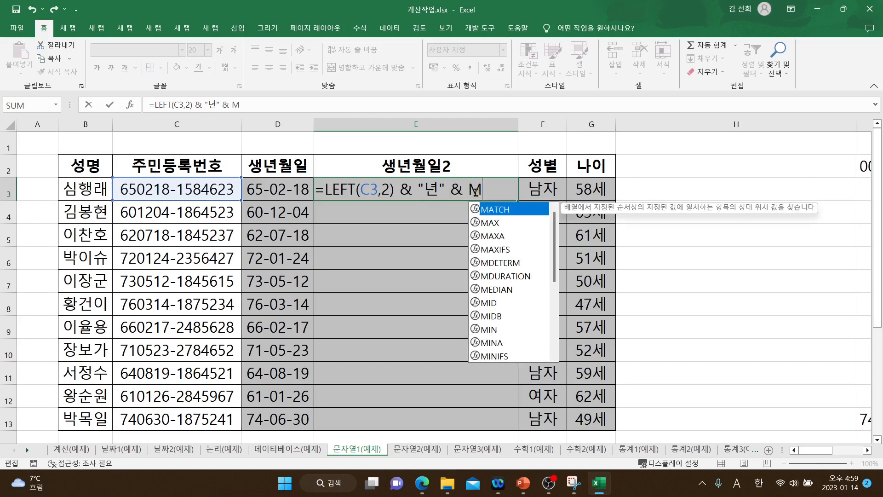
text(ID()
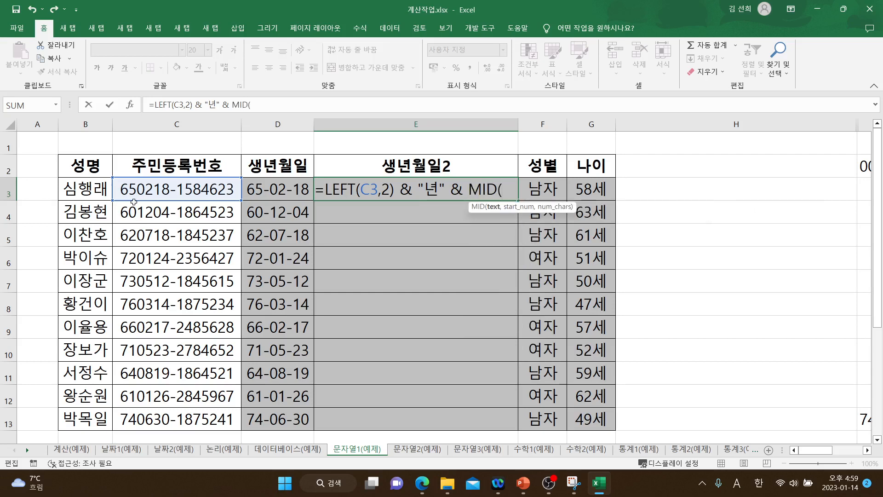
click(131, 189)
text(,)
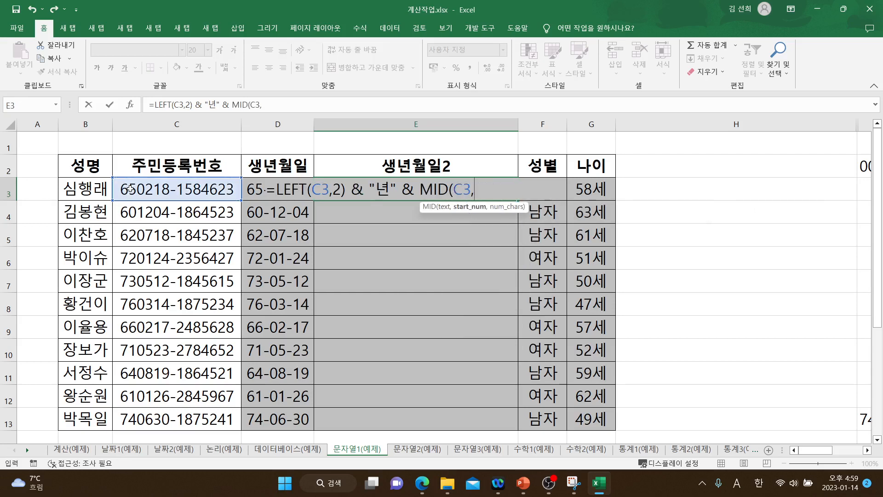
text(3,2))
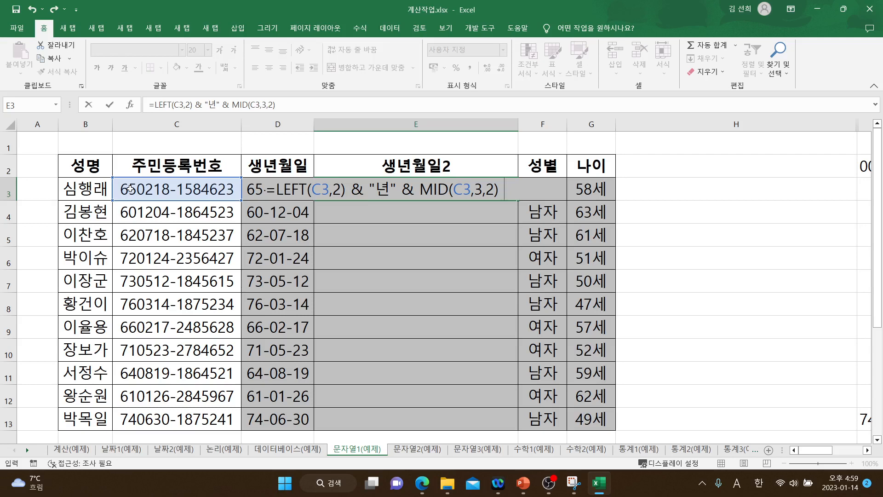
Append & "월" after the month digits in E3's formula and confirm it.
text(& ")
key(Hangul)
text(월")
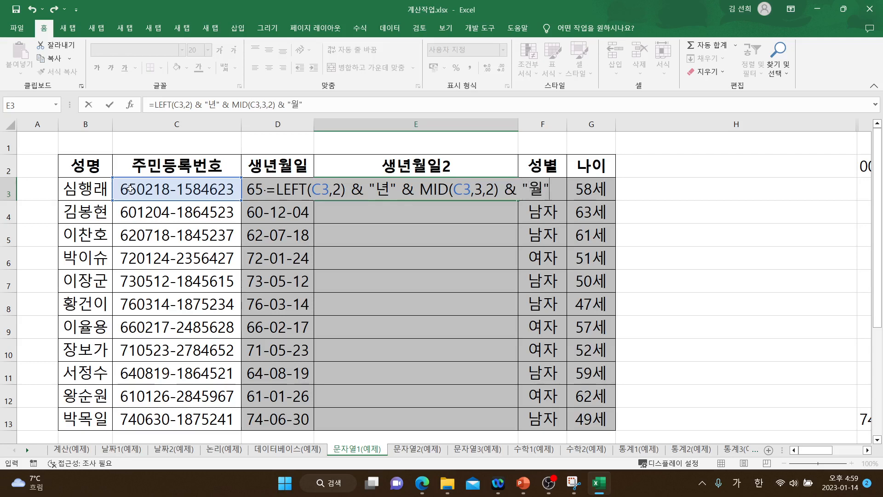
key(Return)
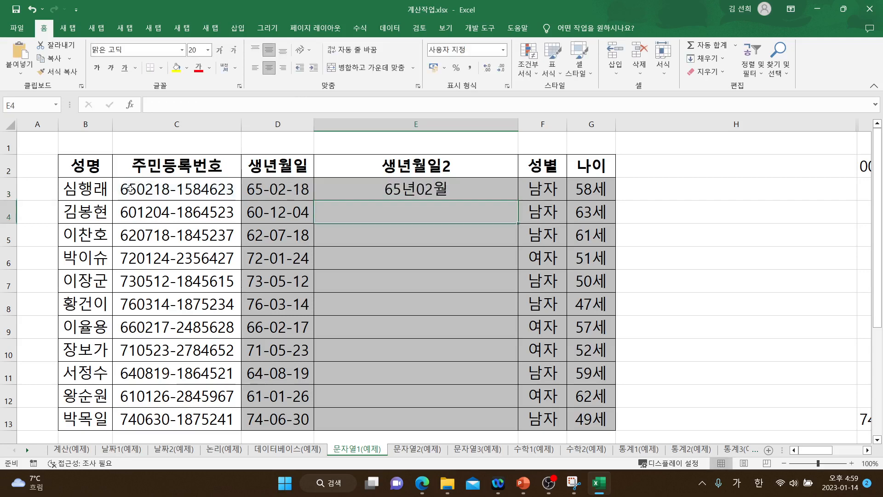
Append & MID(C3,5,2) to the end of E3's formula to extract the birth day.
double_click(456, 187)
click(557, 195)
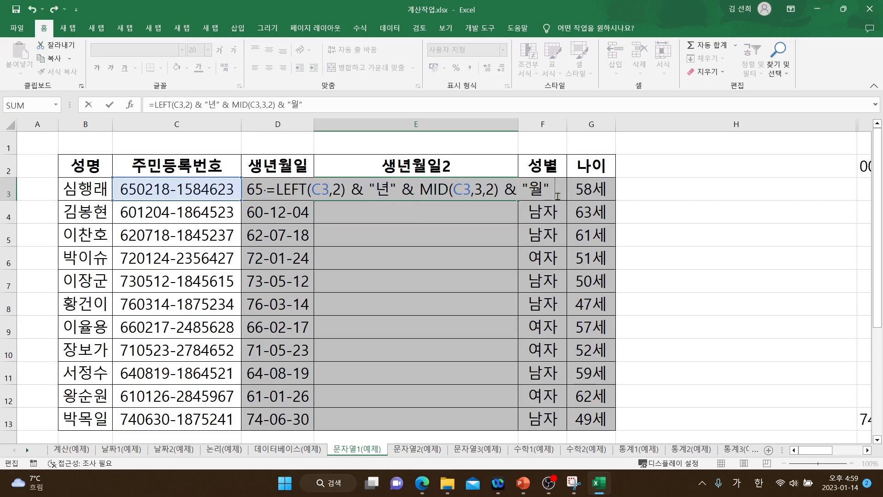
text(&)
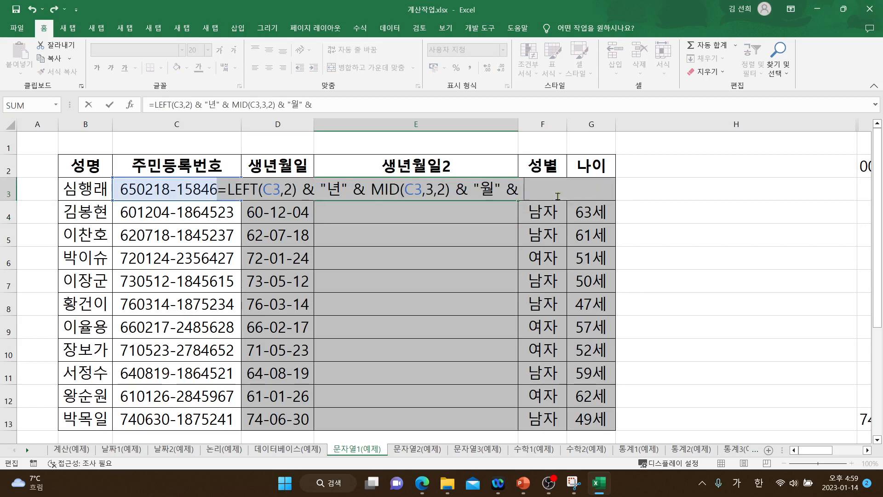
text( MID)
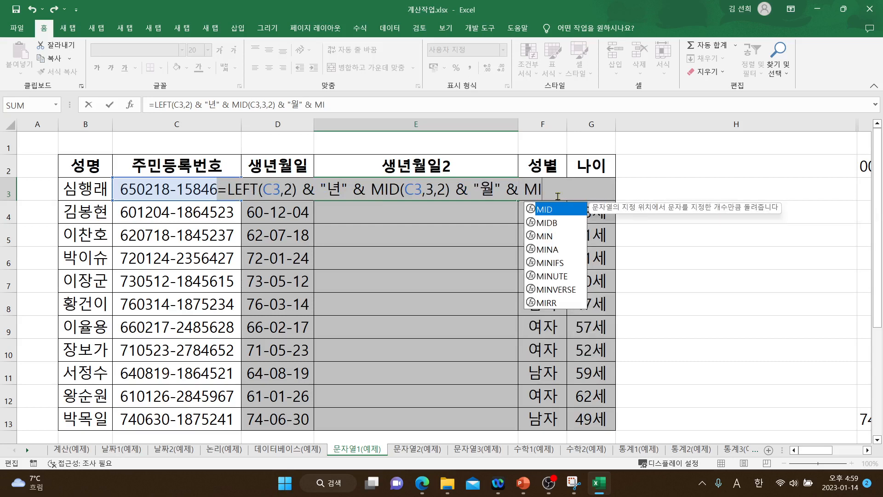
text(()
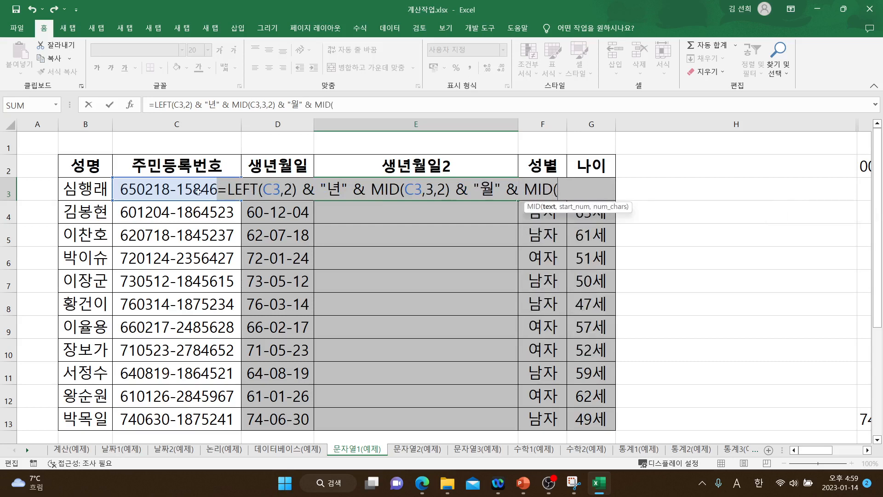
click(137, 187)
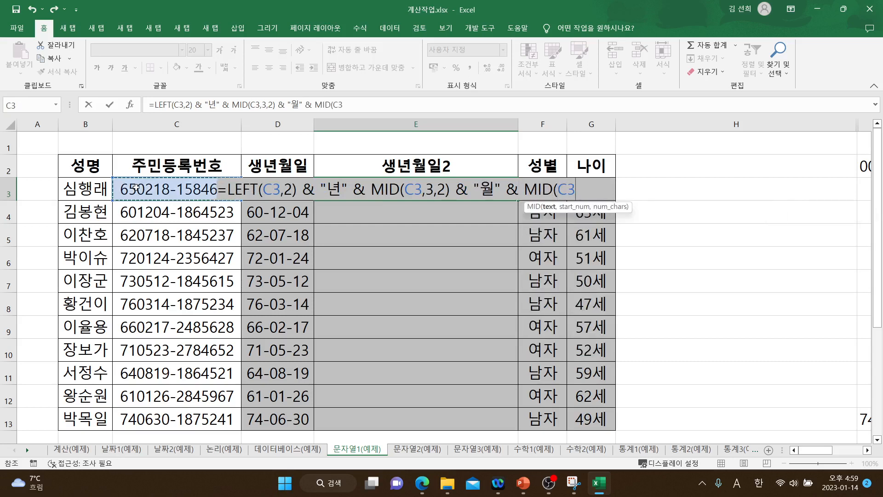
text(,)
text(5)
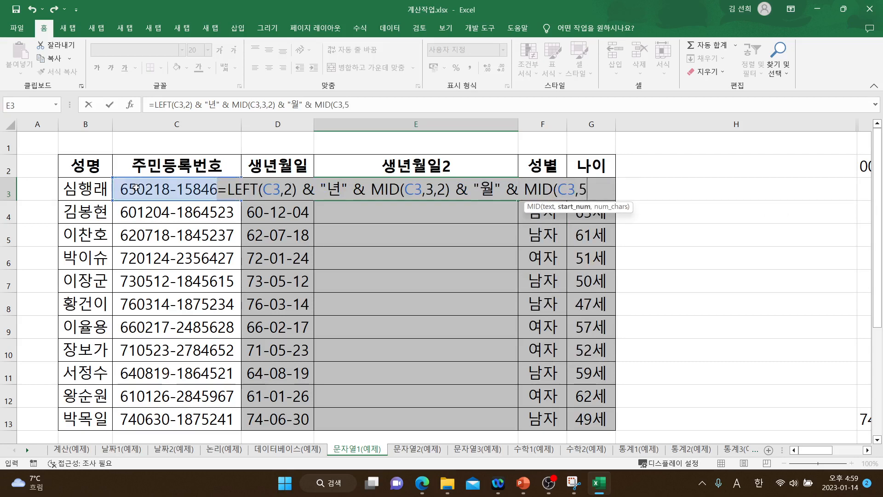
text(,2)
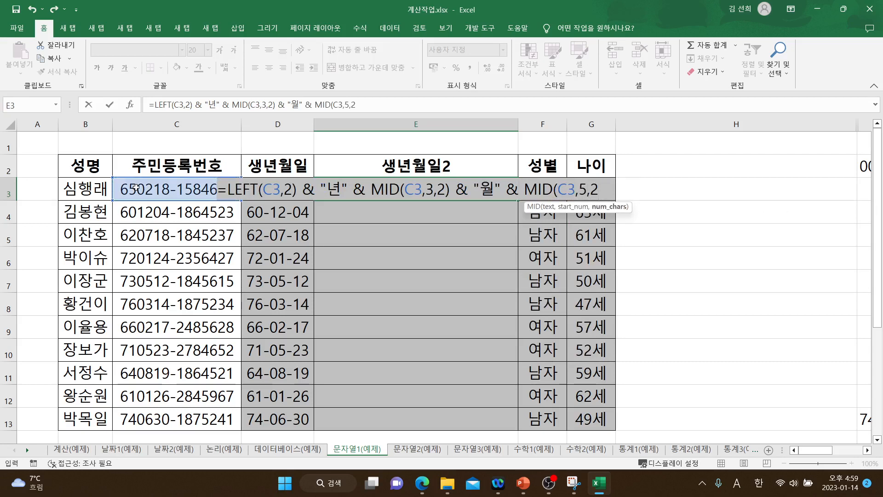
text())
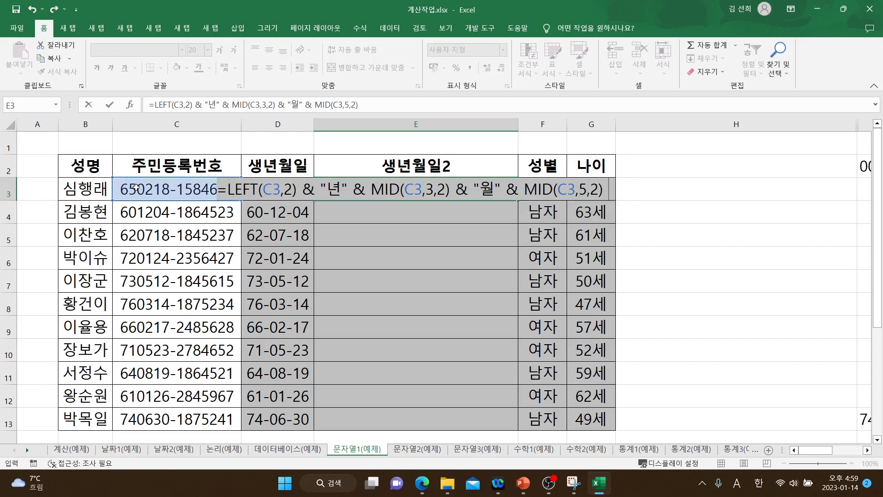
Append & "일" to E3's formula, confirm it, and narrow the 생년월일2 column.
text( &)
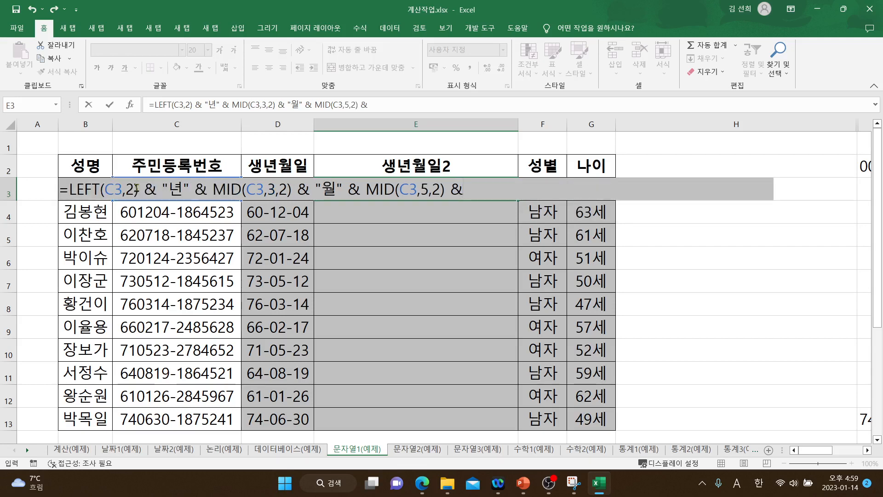
text( ")
key(Hangul)
text(일)
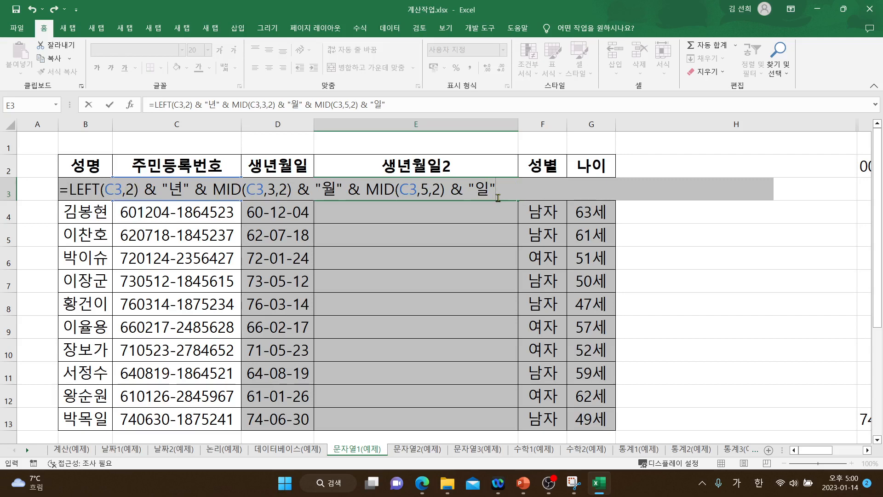
key(Return)
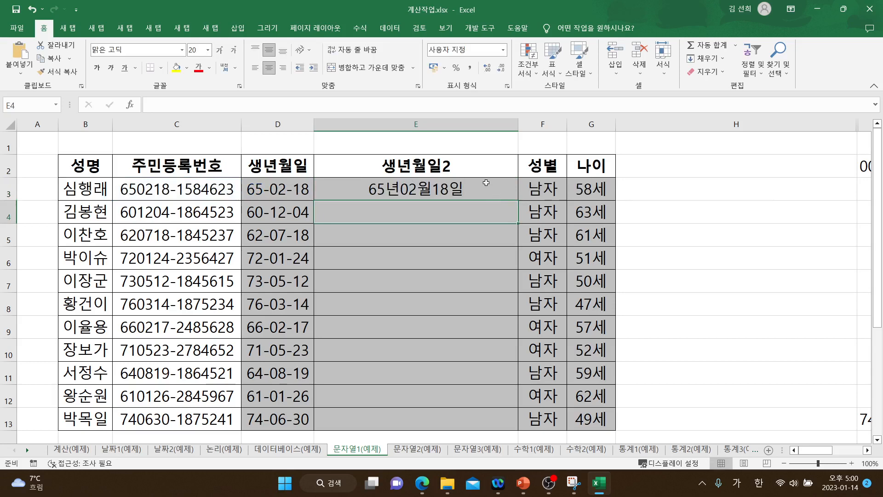
click(487, 185)
drag(503, 123, 465, 129)
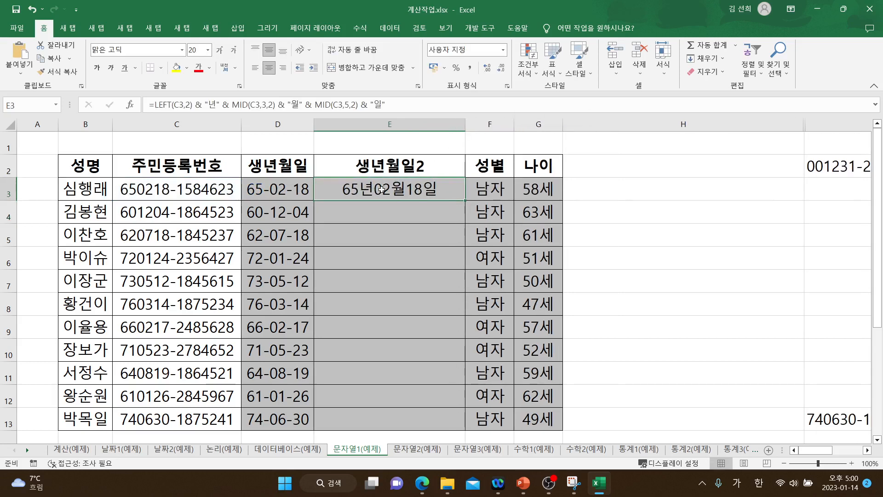
Add a note reading 문자형 to cell E3 in the 생년월일2 column.
click(413, 164)
click(417, 192)
right_click(417, 192)
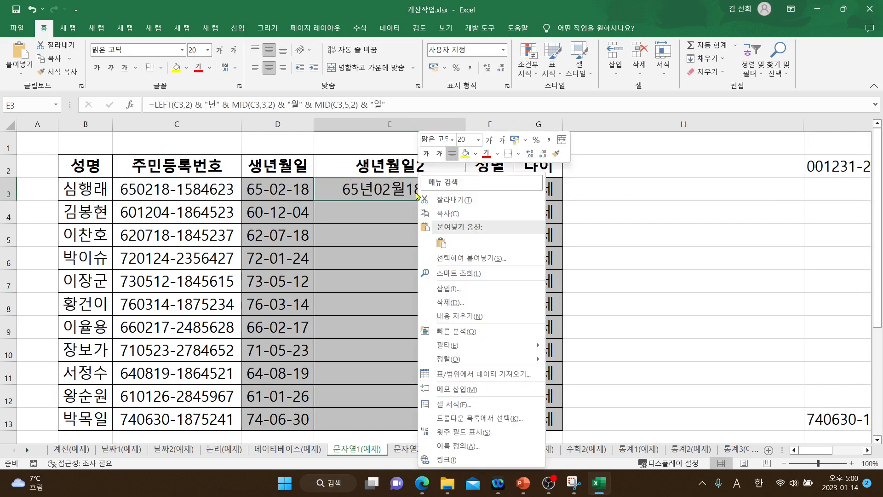
click(457, 389)
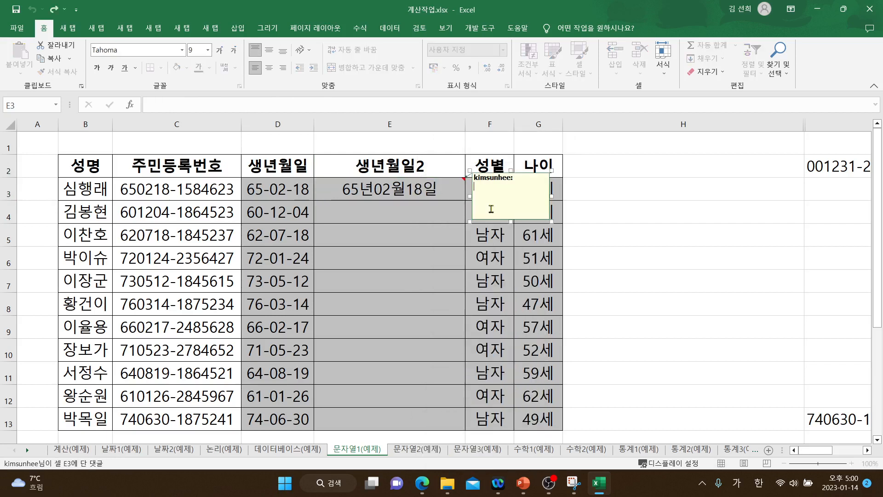
text(ㅁ)
text(자형)
click(587, 203)
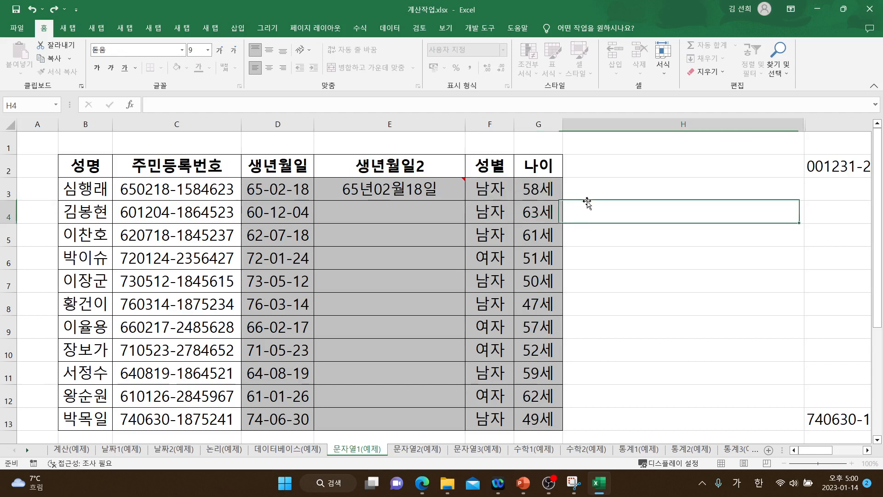
click(453, 184)
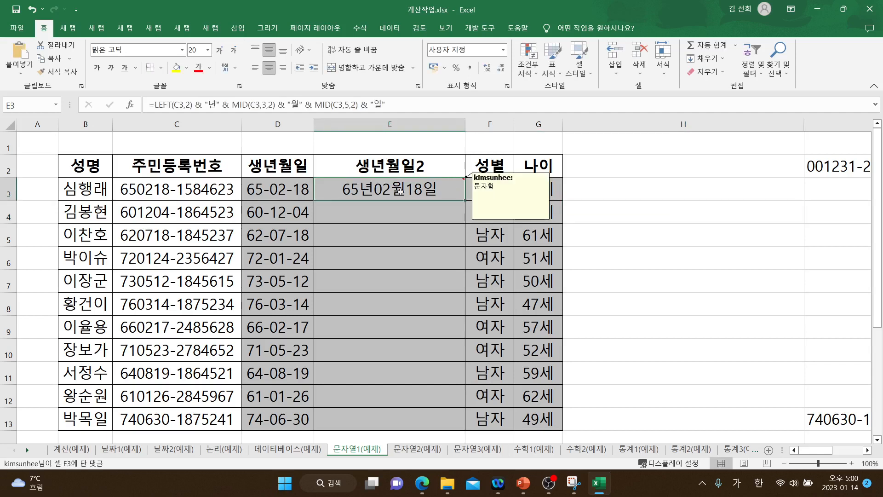
Add a note reading 날짜 to cell D3 in the 생년월일 column.
click(287, 189)
right_click(287, 188)
mouse_move(337, 350)
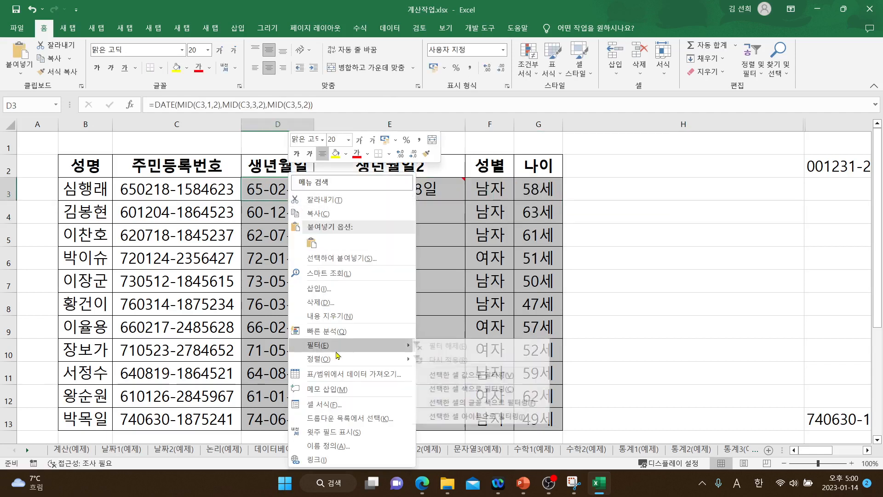
click(322, 389)
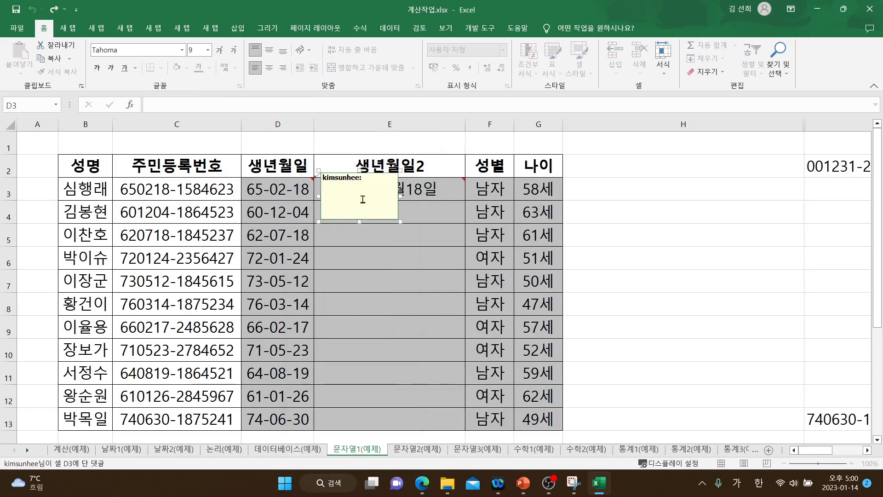
text(ㅇ)
text(날짜)
click(622, 203)
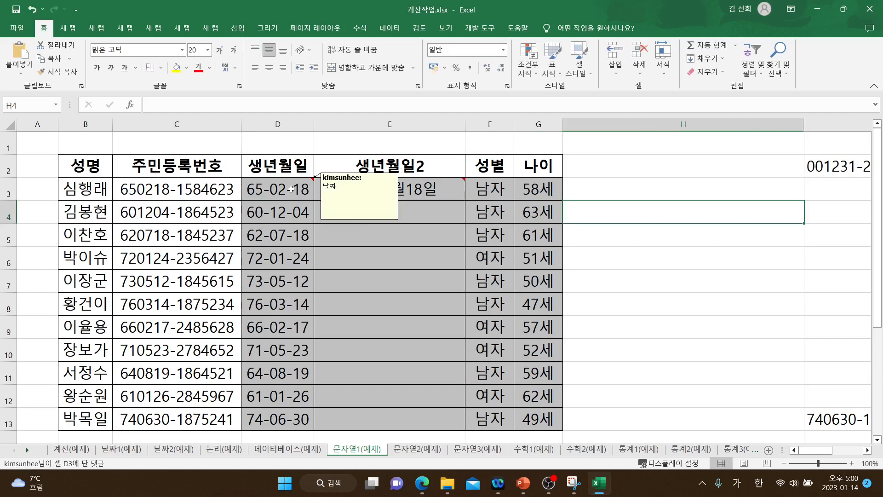
mouse_move(414, 188)
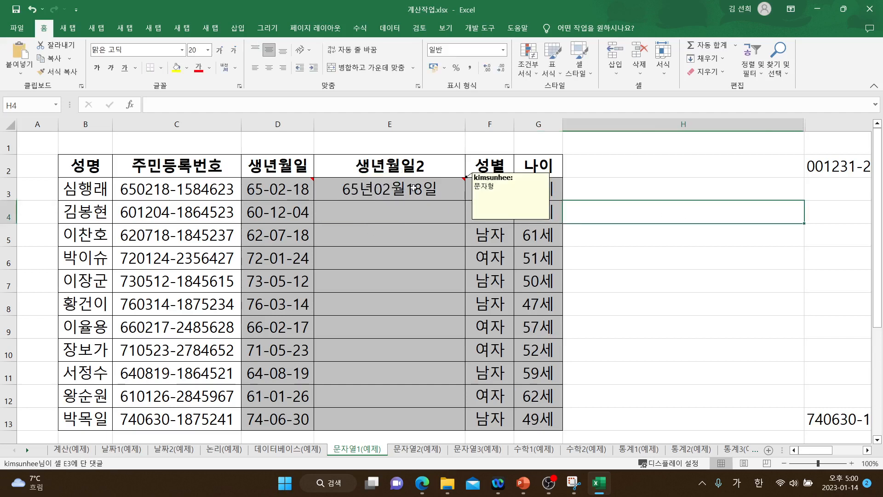
click(603, 276)
Fill E3's formula down the 생년월일2 column through E13.
click(382, 188)
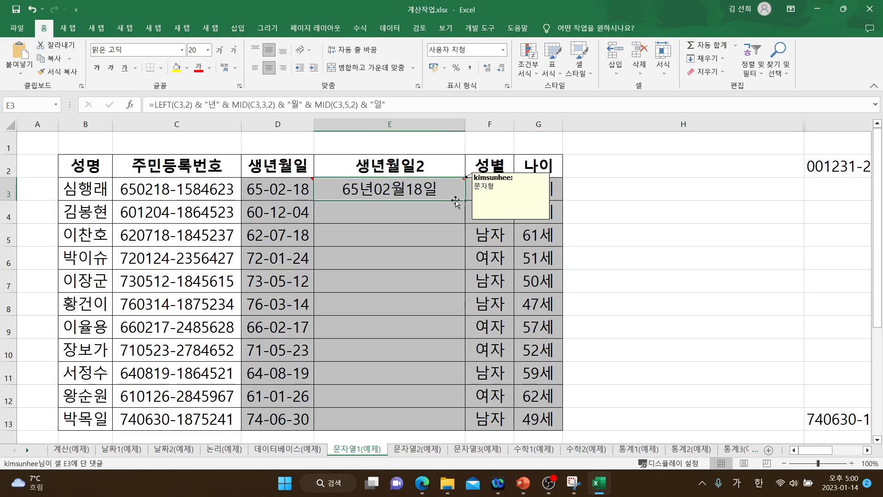
drag(464, 201, 461, 430)
click(626, 390)
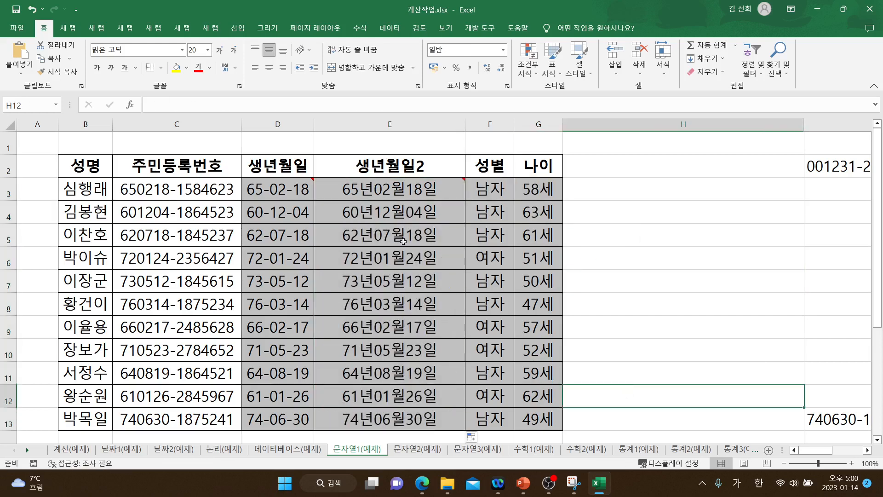
Examine the DATE and MID formula in D3 and the & text joins in E3's formula, leaving both formulas as they are.
click(288, 191)
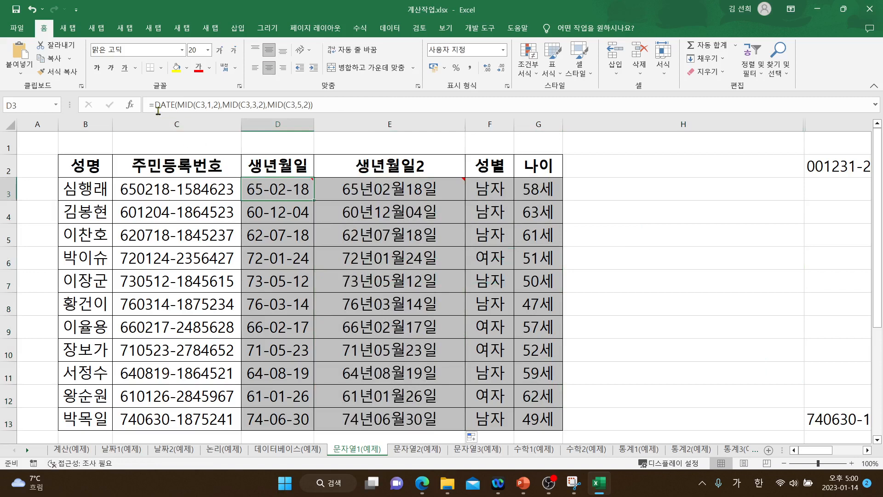
drag(157, 110, 314, 107)
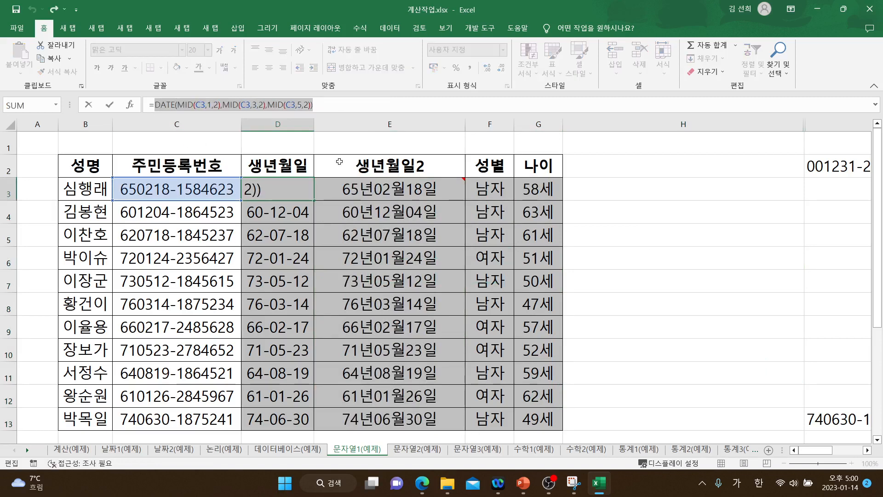
click(364, 190)
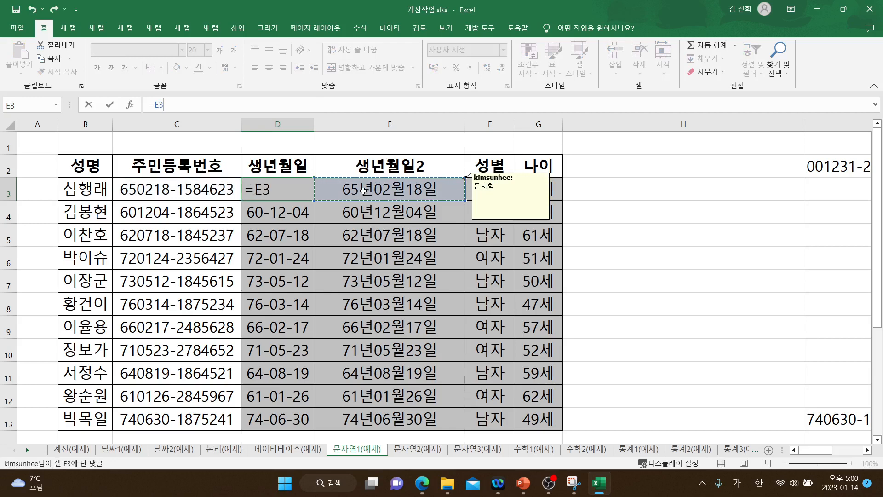
key(Escape)
click(364, 190)
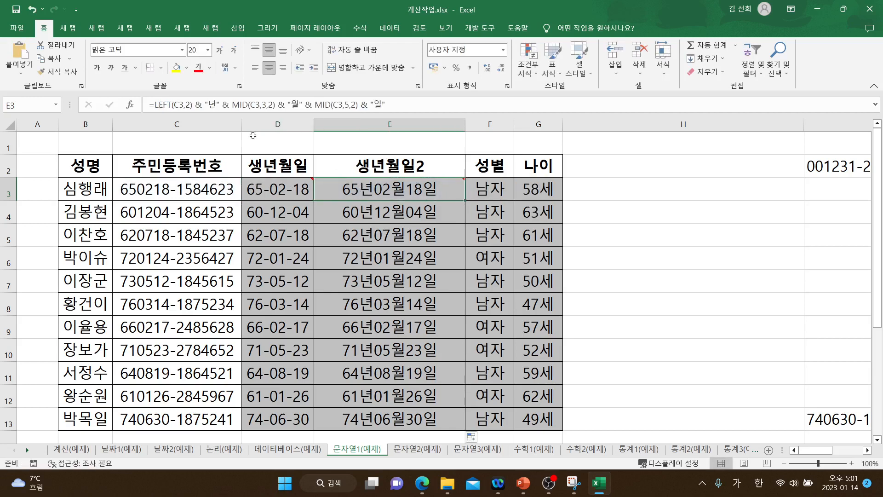
drag(195, 105, 229, 105)
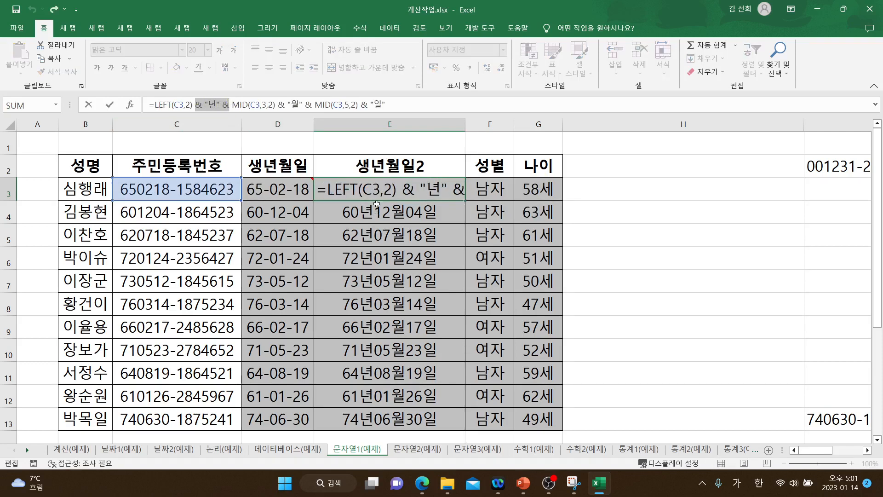
click(376, 190)
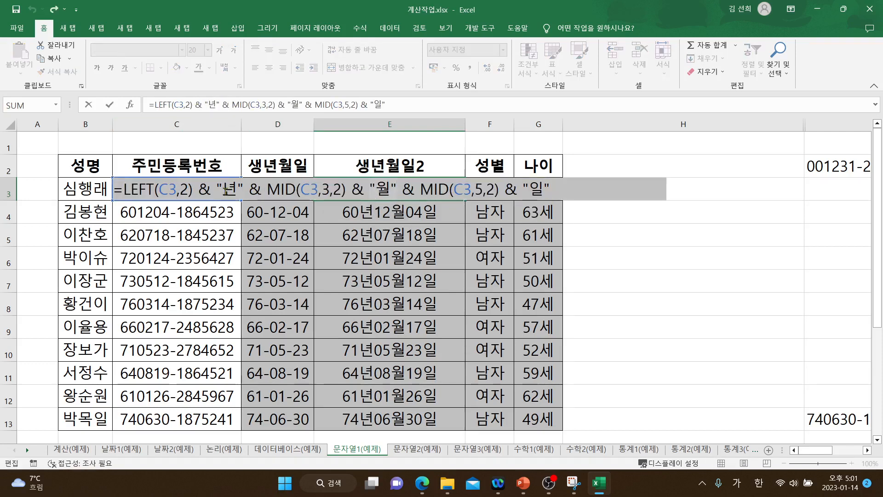
click(580, 230)
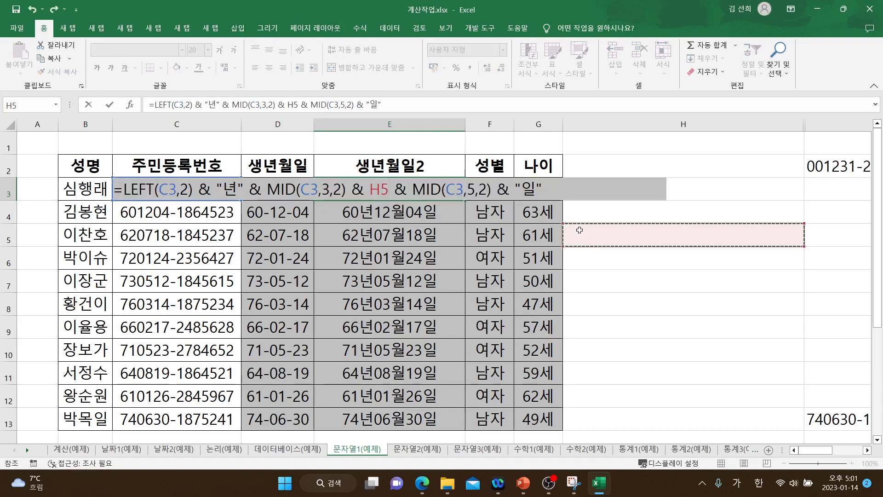
key(Escape)
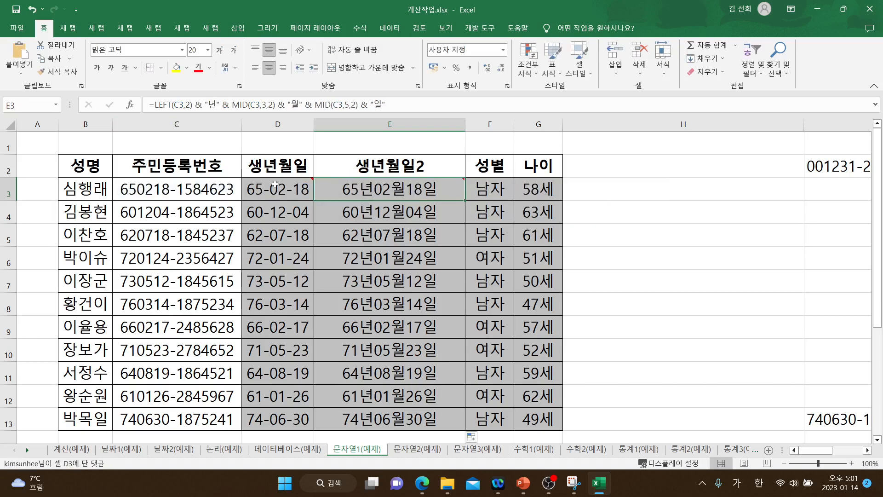
Widen the 생년월일 and 생년월일2 columns to make room for their formulas.
click(276, 184)
drag(312, 122, 348, 123)
drag(500, 124, 569, 133)
drag(349, 123, 373, 126)
Put an apostrophe in front of D3's DATE formula so the cell shows it as text.
double_click(273, 189)
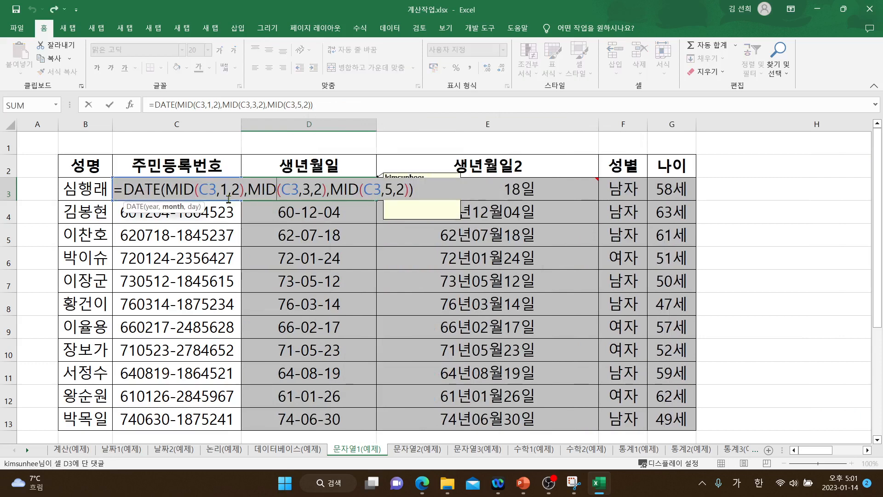
click(114, 187)
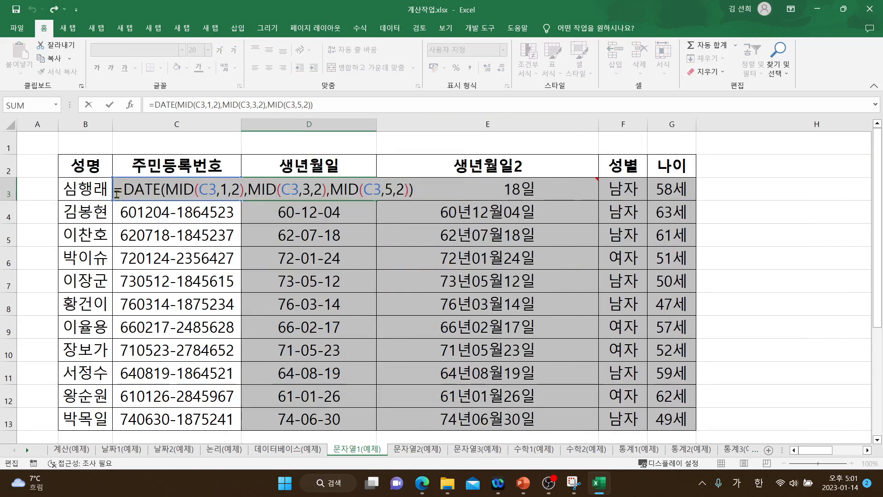
text(')
key(Return)
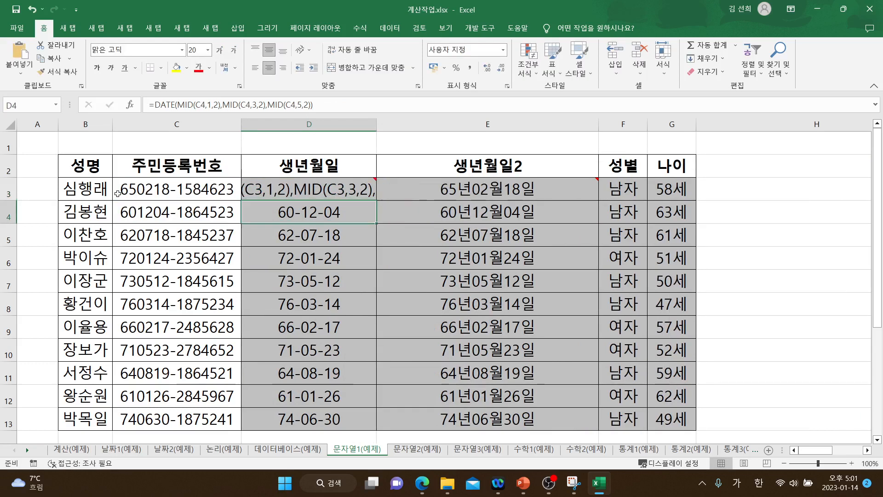
Widen the 생년월일 column to fit D3's formula text, narrow the 주민등록번호 column, and slightly widen the 생년월일2 column.
drag(376, 124, 554, 124)
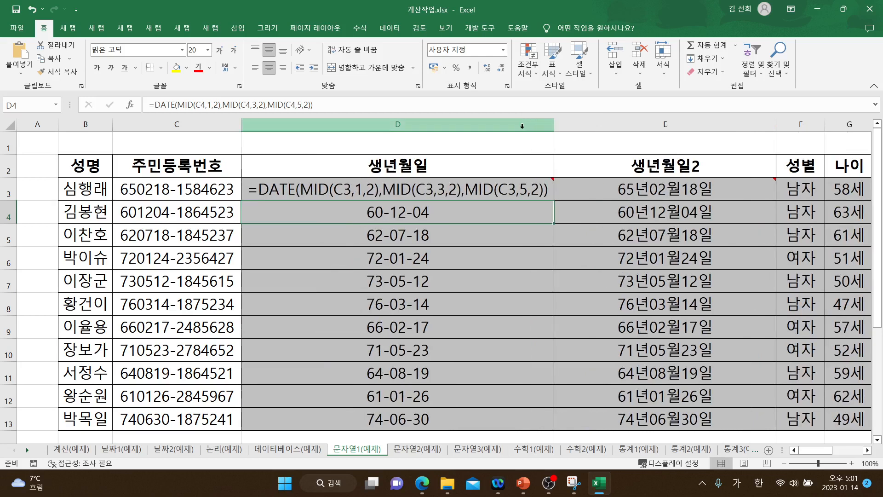
drag(239, 128, 228, 124)
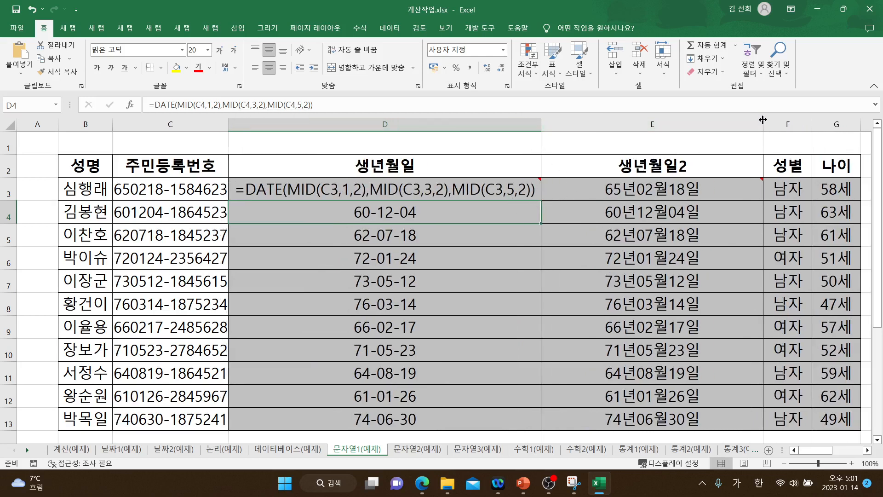
drag(763, 124, 780, 125)
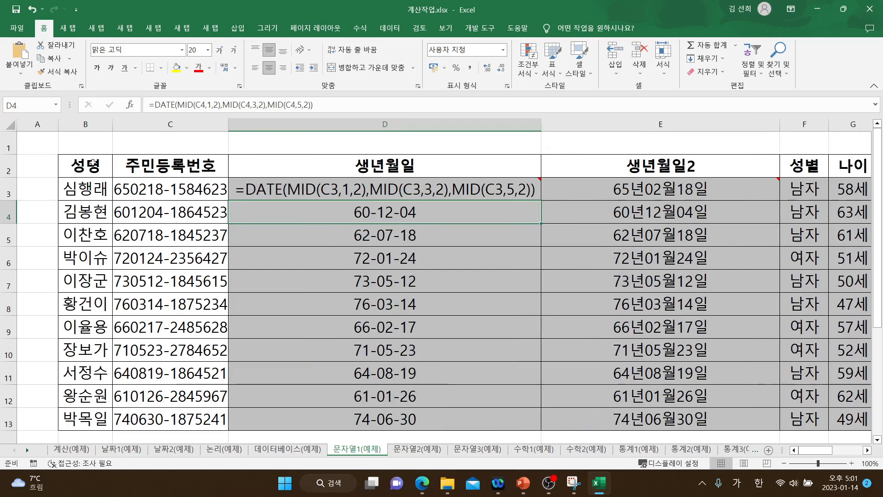
Reduce the font size of the whole sheet to 12 and resize all its columns to one equal width.
click(11, 124)
click(234, 51)
click(234, 51)
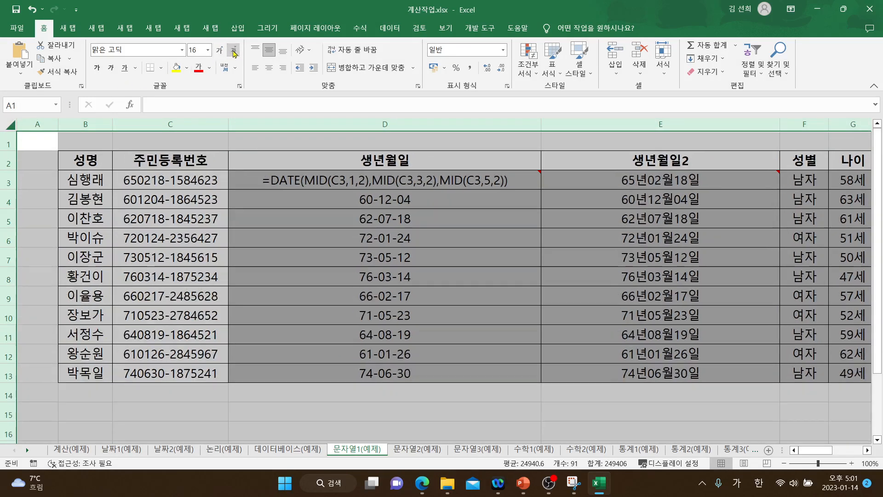
click(234, 52)
click(234, 52)
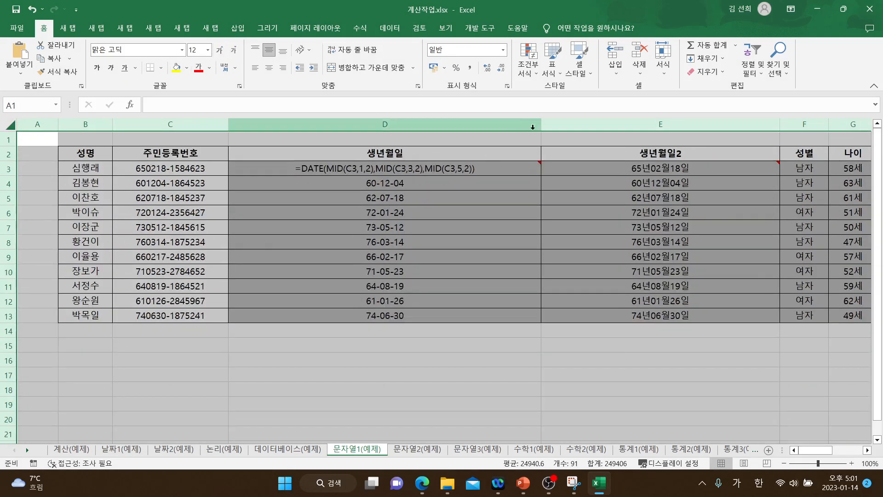
drag(540, 124, 469, 125)
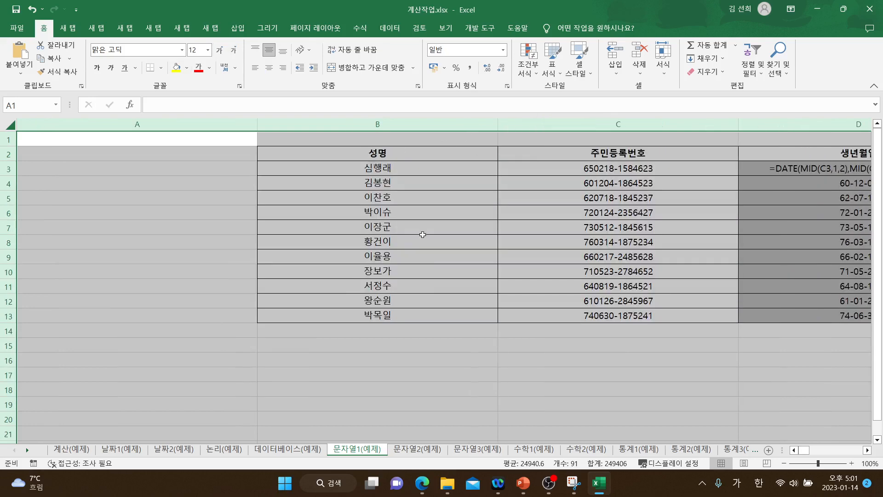
click(483, 341)
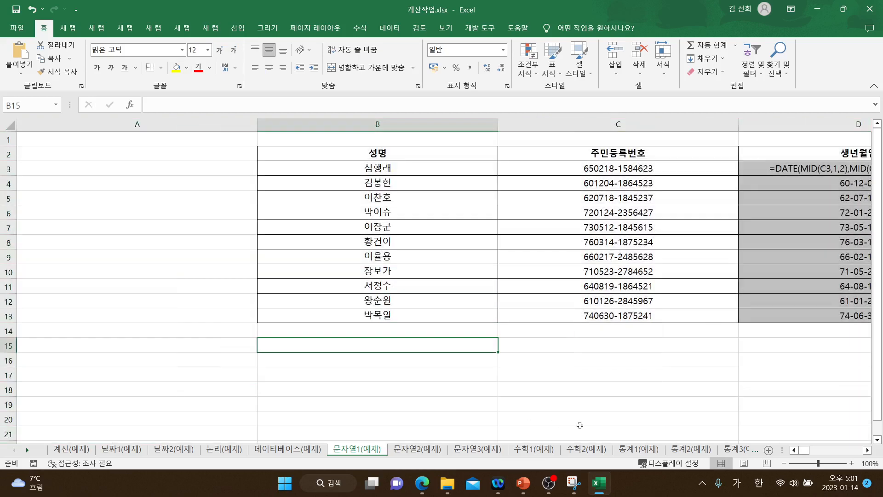
Put an apostrophe in front of E3's LEFT and MID formula so the cell shows it as text.
drag(804, 450, 822, 456)
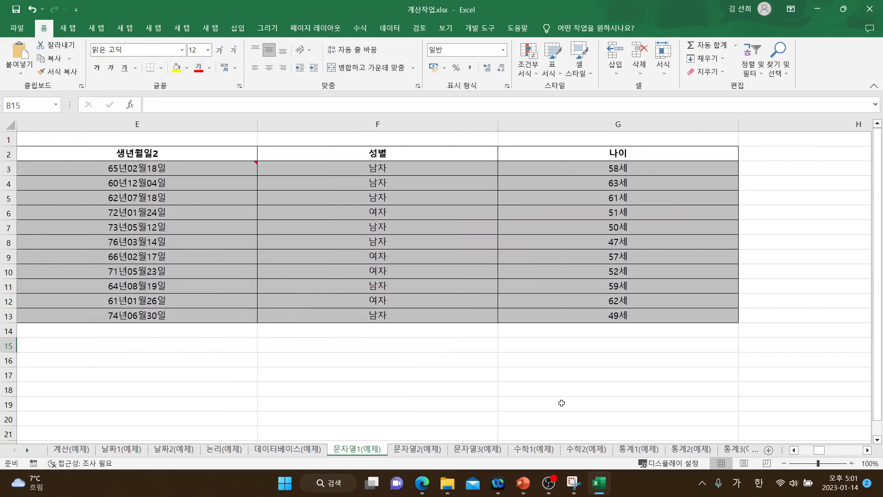
click(558, 402)
click(102, 251)
key(Left)
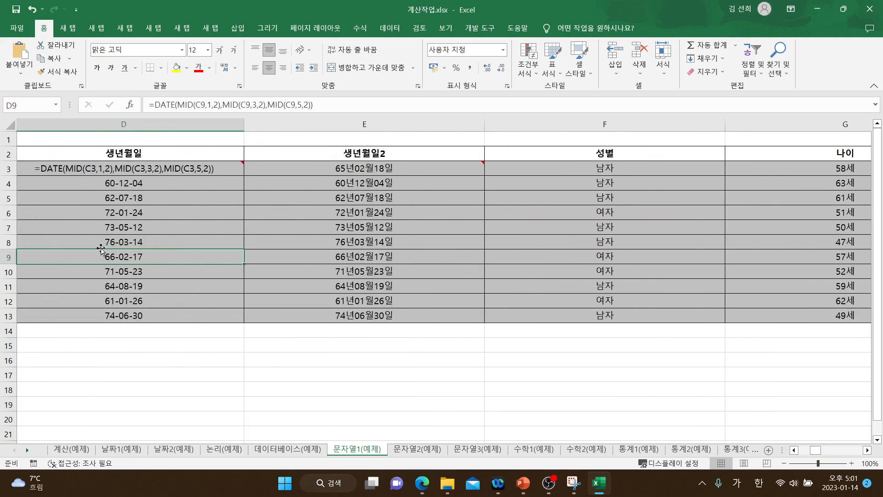
click(303, 167)
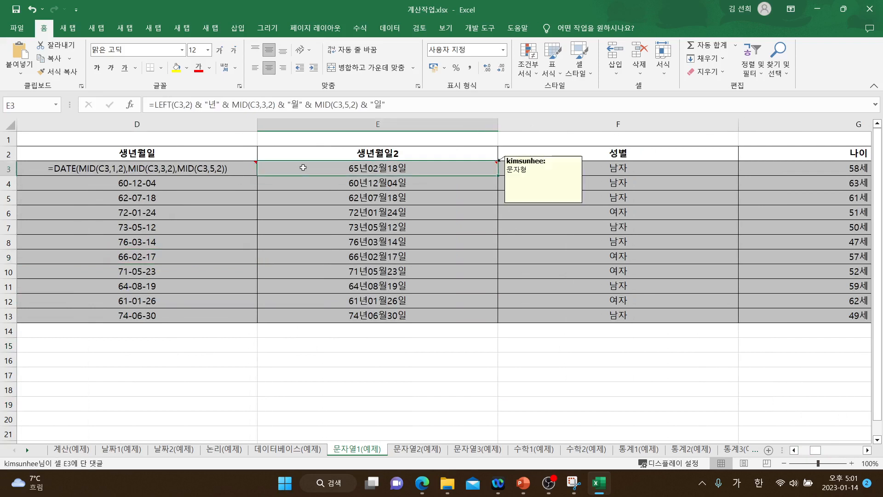
double_click(303, 167)
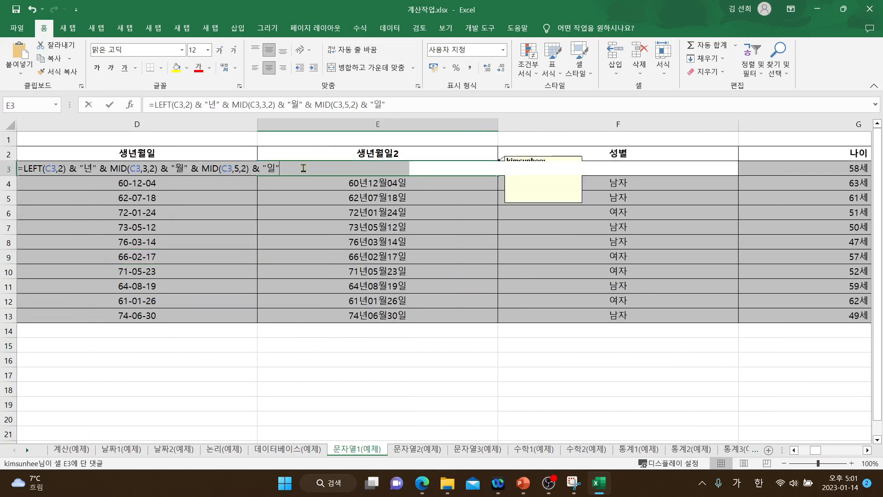
click(150, 105)
text(')
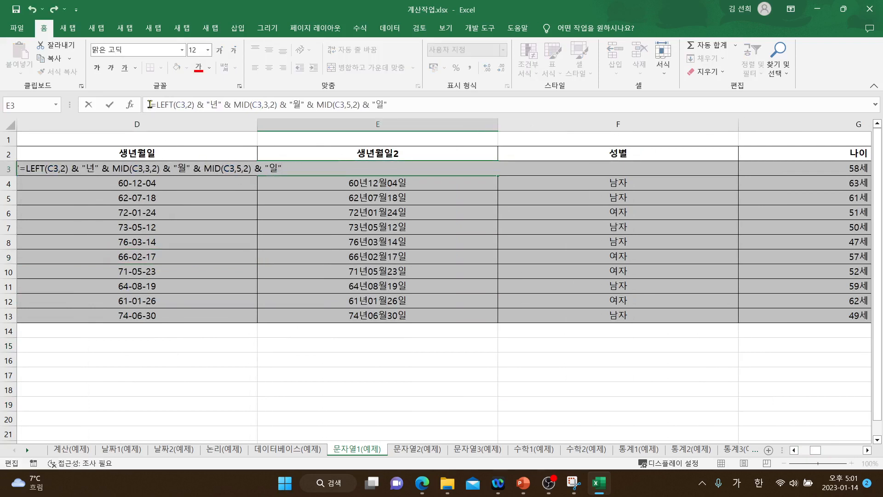
click(332, 358)
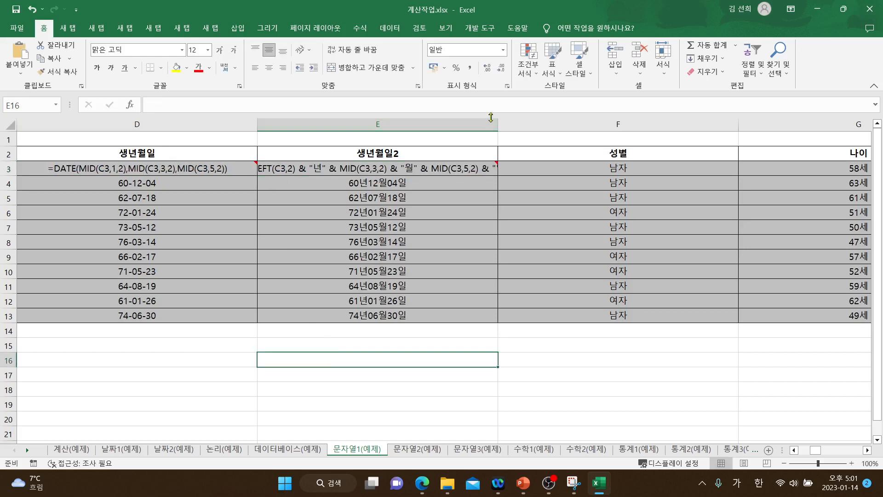
Narrow the 생년월일 column to its formula text and widen the 생년월일2 column until E3's whole formula fits.
drag(257, 124, 198, 132)
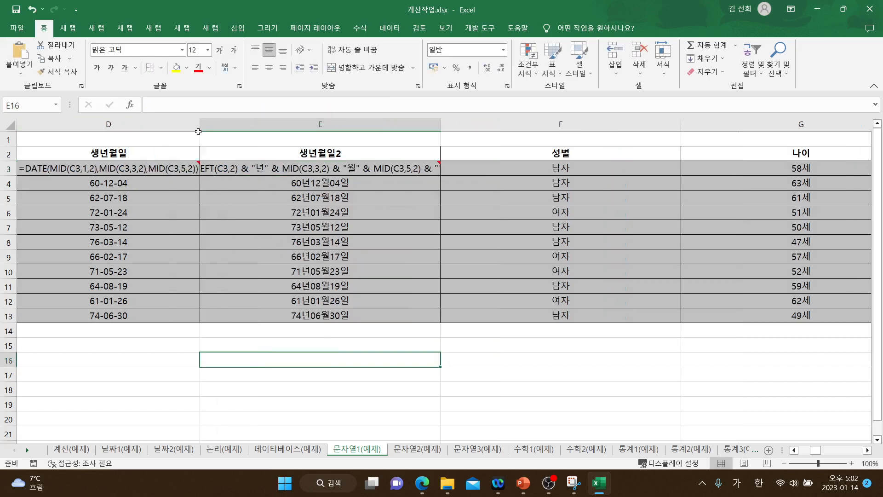
click(139, 363)
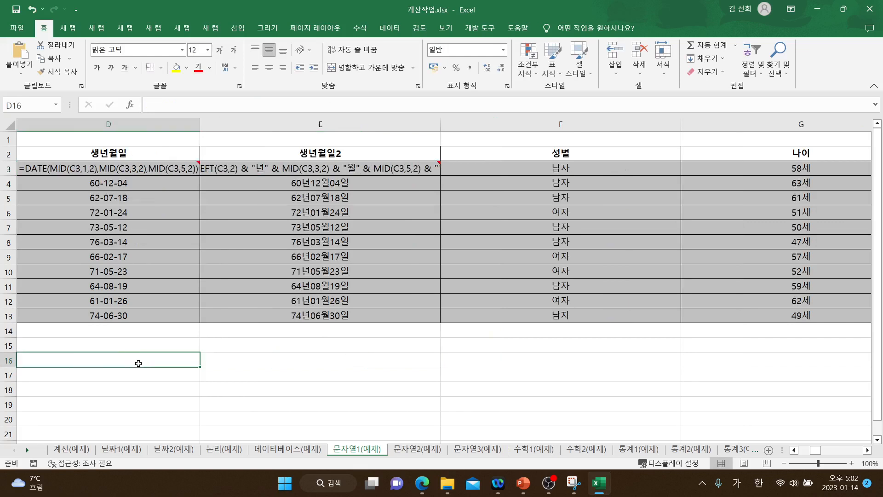
drag(442, 123, 499, 124)
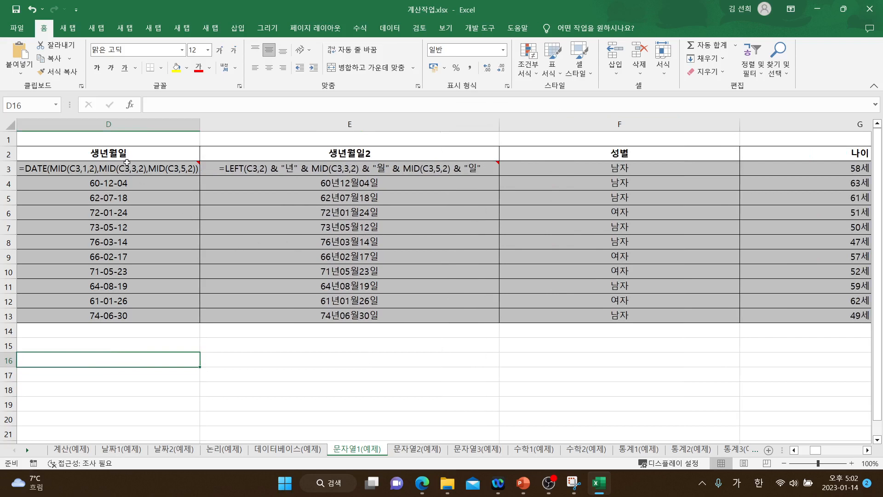
Compare the formula texts in D3 and E3 and examine the leading apostrophe of D3's entry, leaving it in place.
click(117, 178)
key(Left)
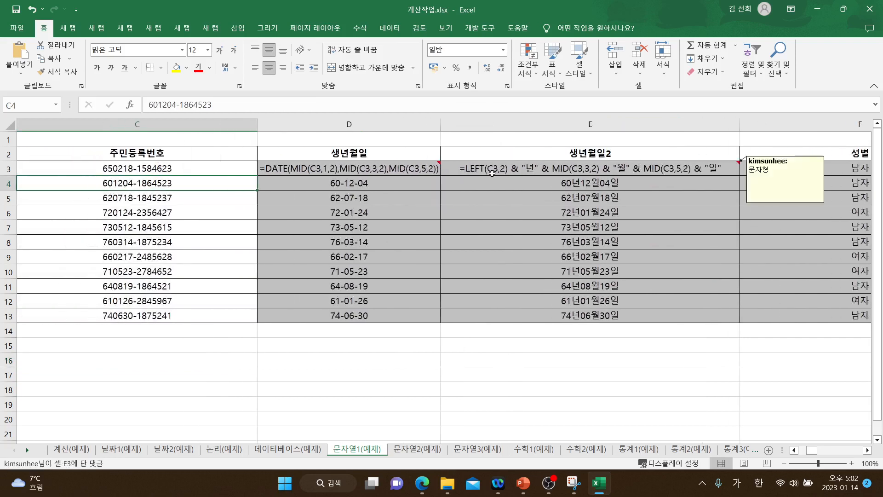
click(344, 171)
click(529, 169)
click(396, 170)
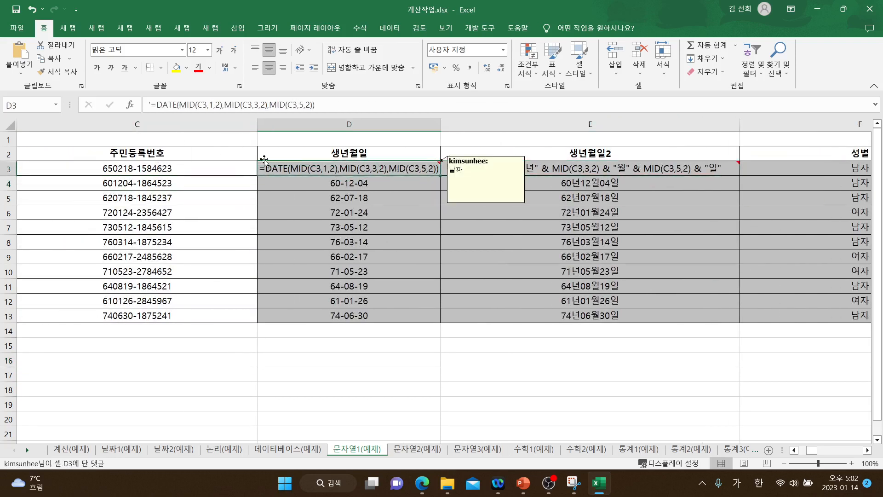
click(151, 105)
text(')
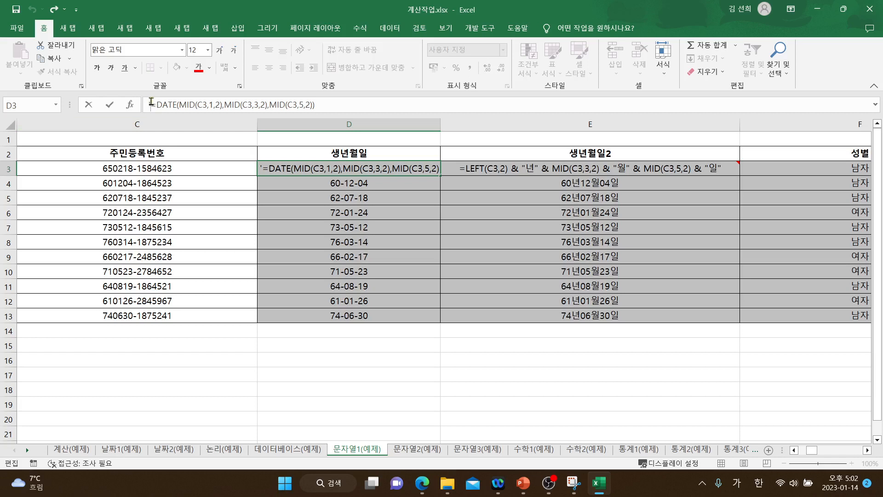
click(341, 178)
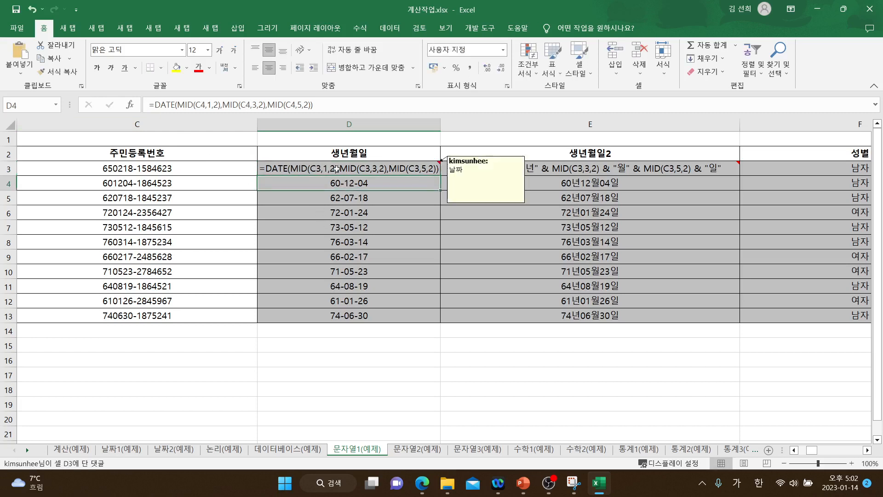
click(481, 360)
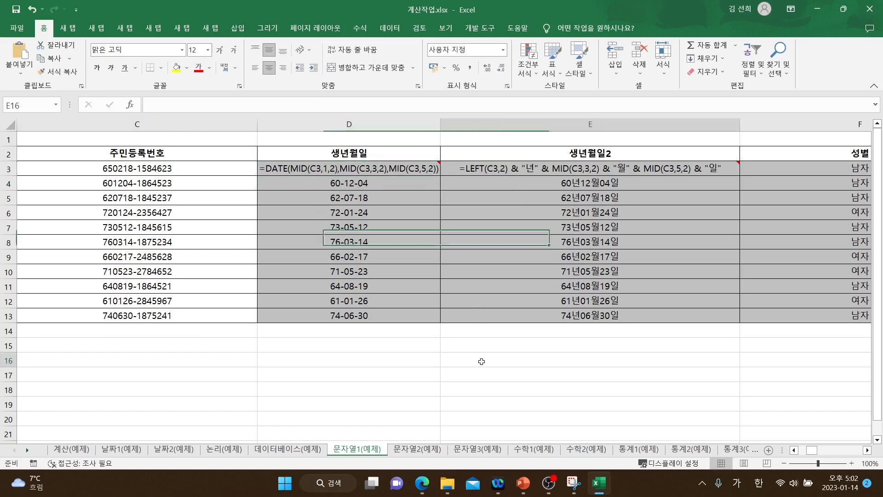
Enter 0123 without an apostrophe in cell D16 and select the cell to check its stored value.
click(315, 363)
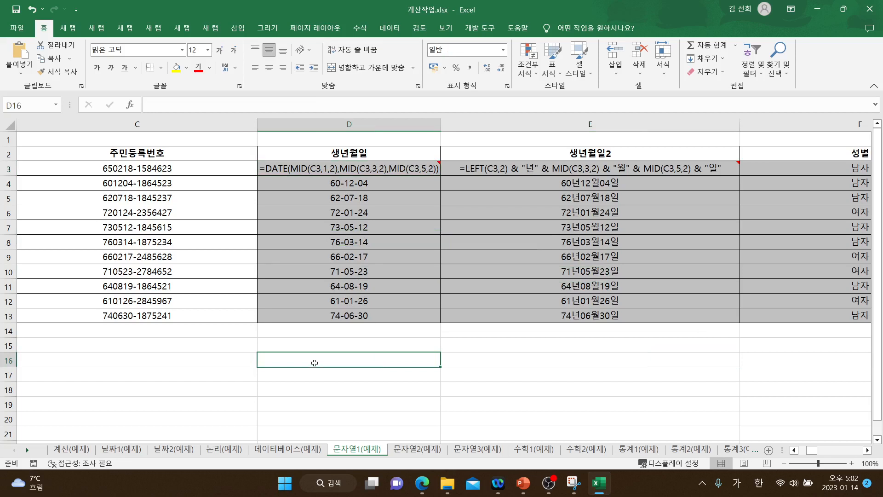
text(0123)
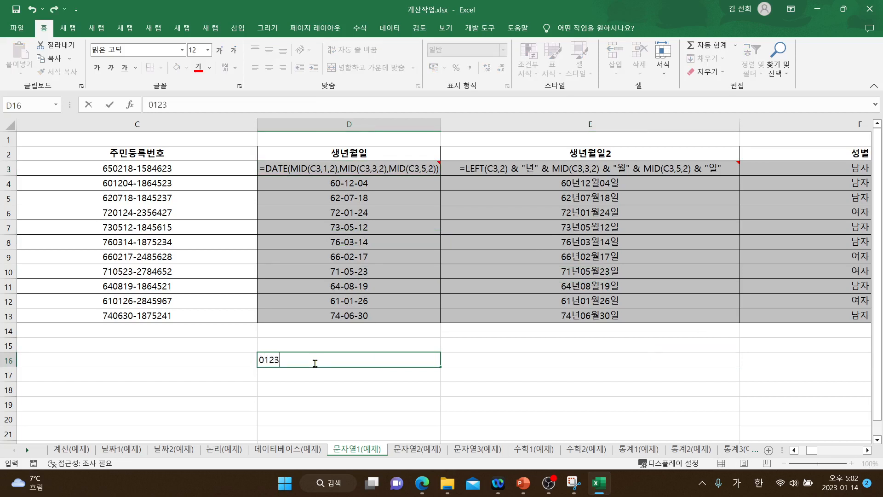
key(Return)
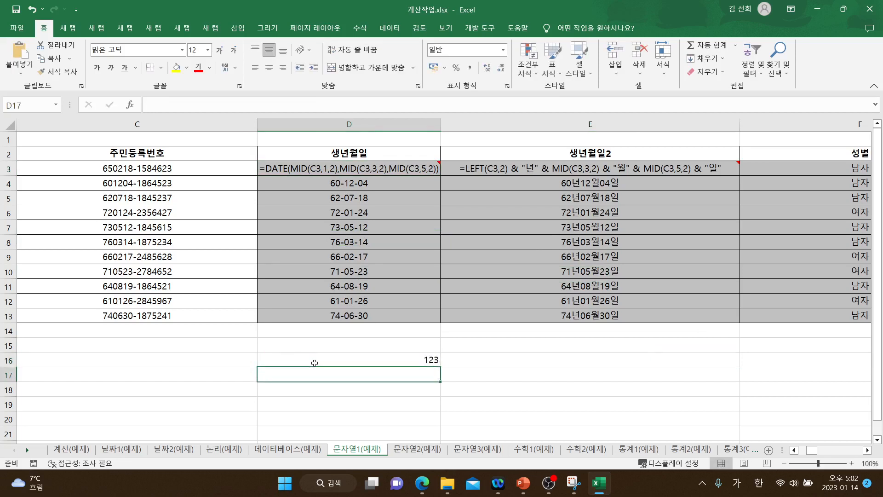
click(314, 363)
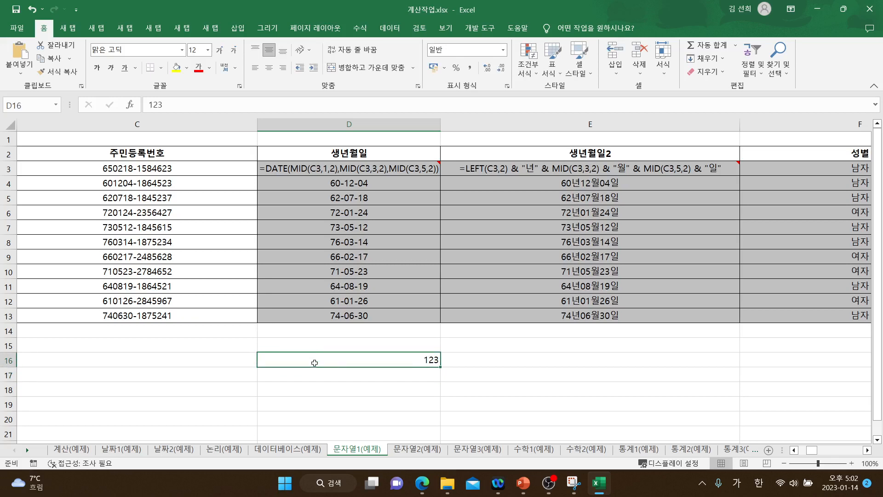
Try to add a leading 0 to the number in D16.
double_click(420, 357)
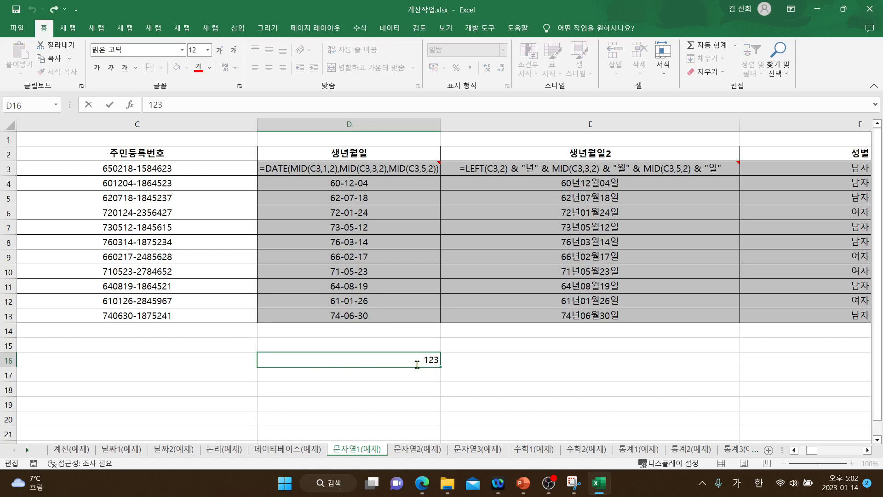
text(0)
key(Return)
click(421, 359)
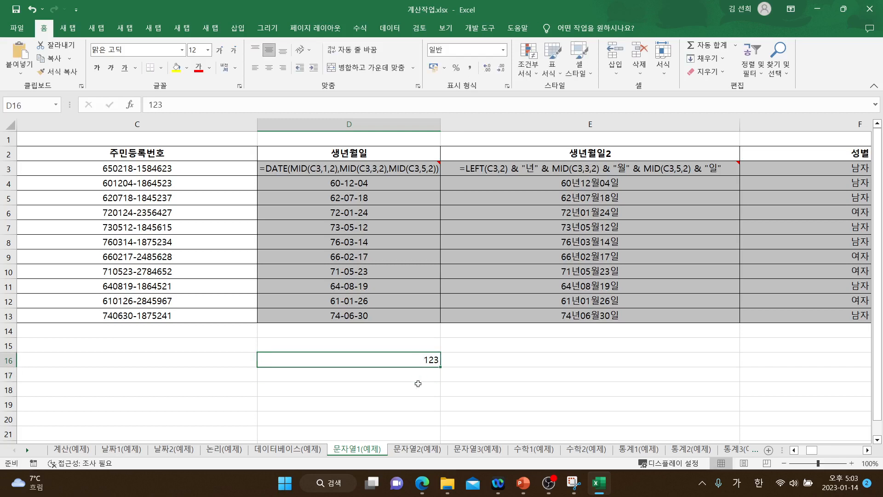
Enter '0123 with a leading apostrophe in cell D17 to store it as text, and check the cell's content.
click(413, 376)
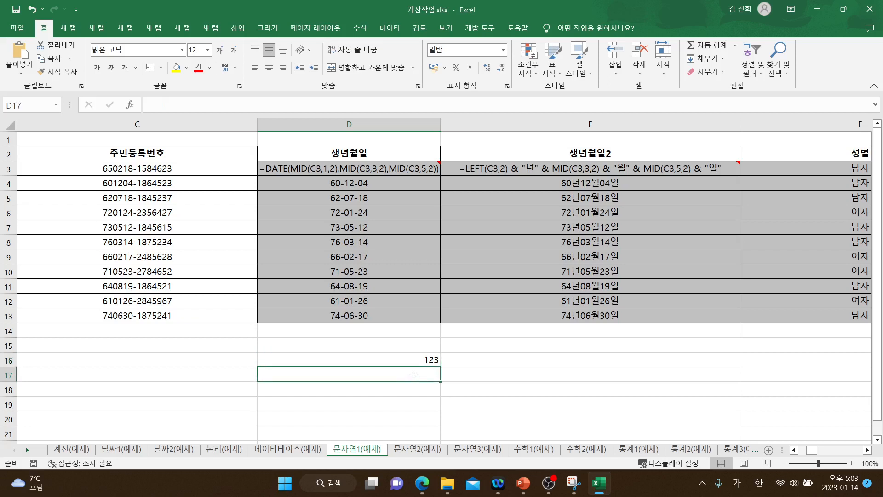
text(')
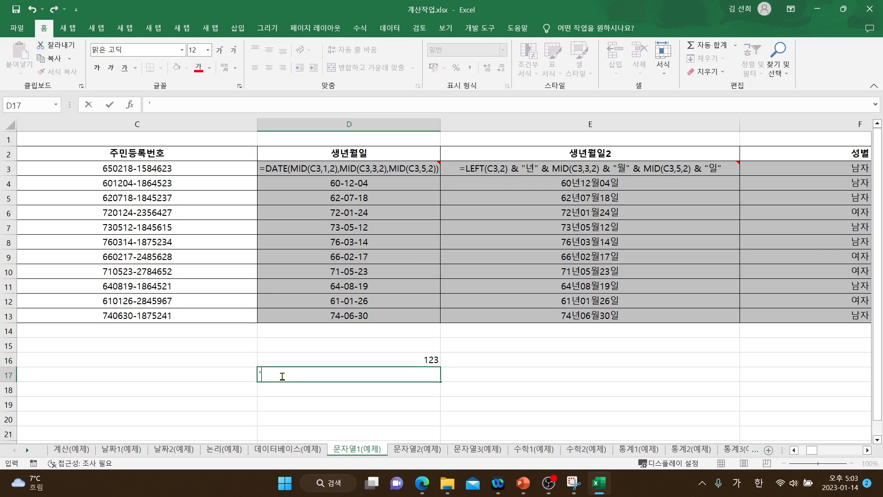
text(0123)
key(Return)
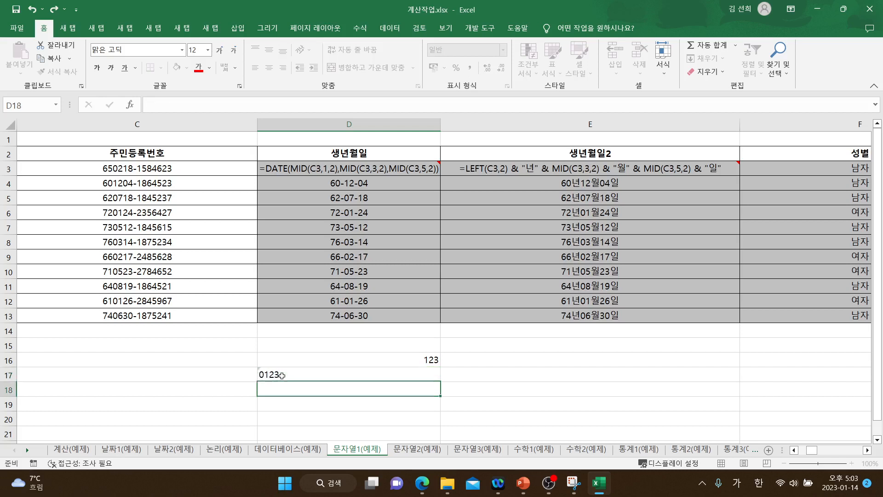
click(297, 374)
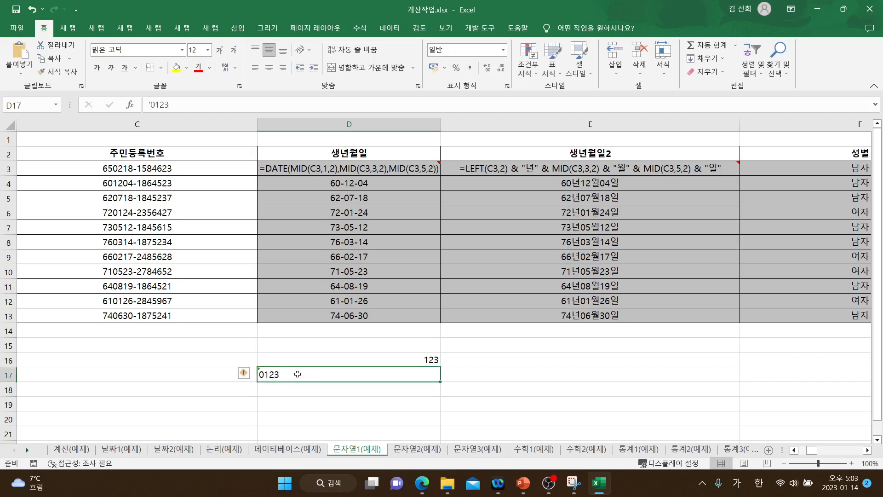
Enter 0123 without an apostrophe in cell D18 and select the cell to compare it with D17.
click(267, 390)
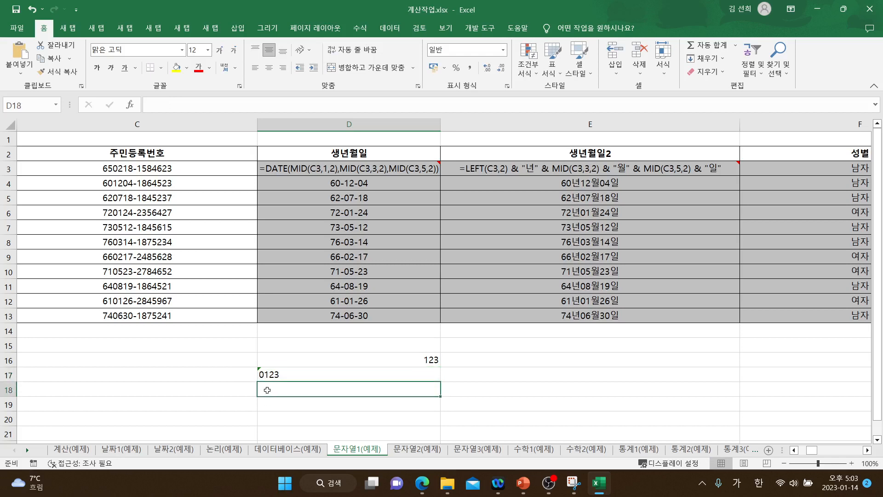
text(12)
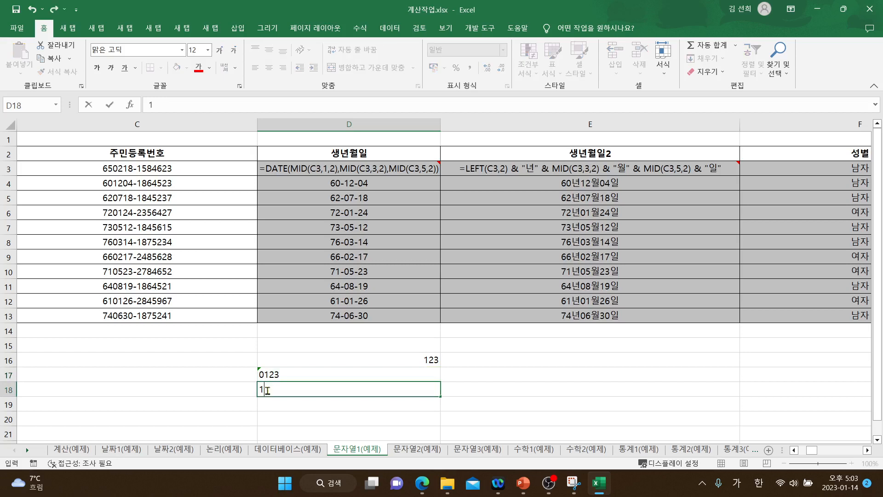
key(BackSpace)
key(BackSpace)
text(0123)
click(293, 403)
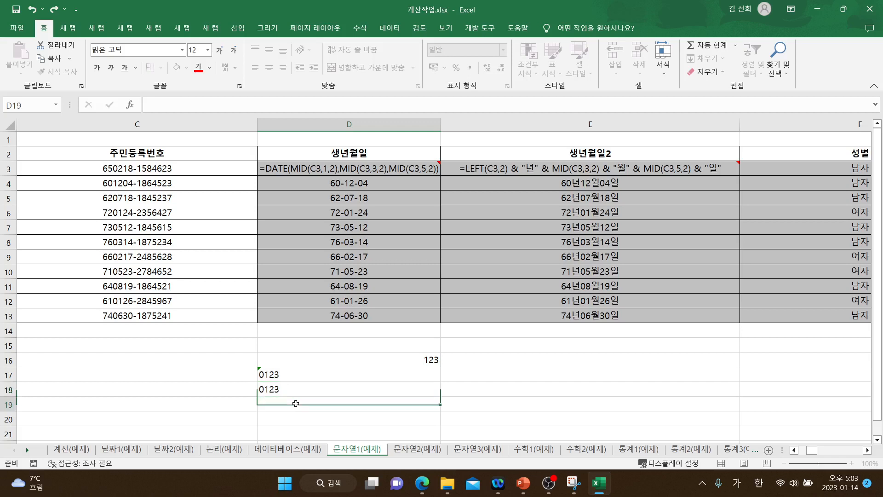
click(343, 386)
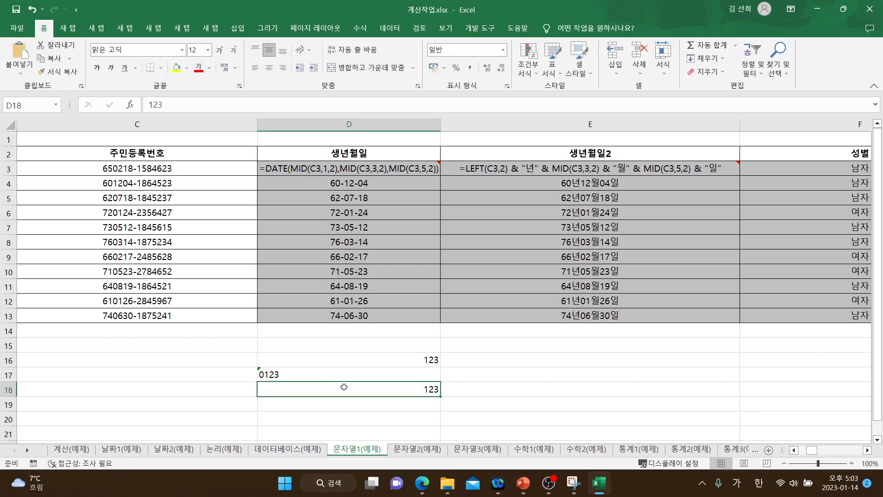
Open the custom number format settings for cell D18 and try the format code ###.
right_click(344, 389)
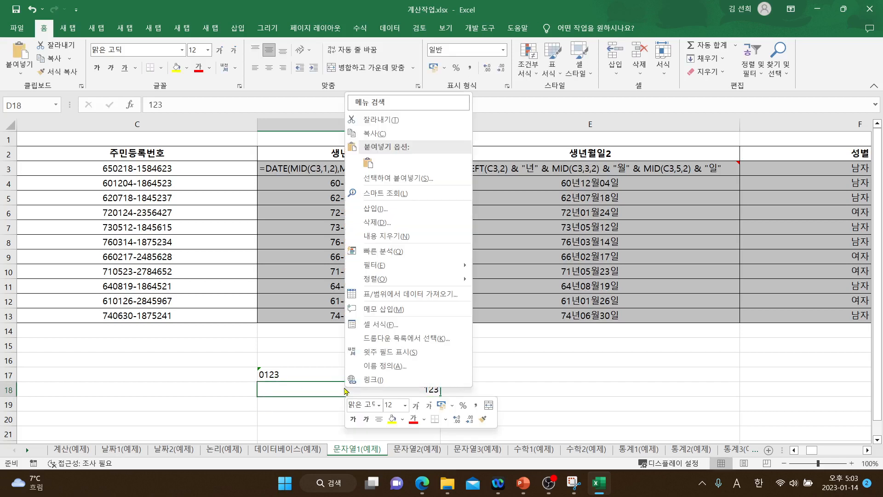
click(381, 325)
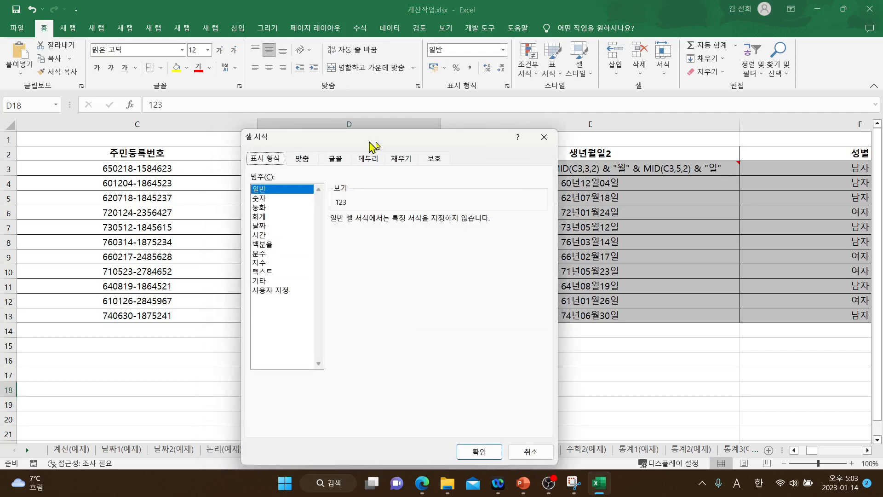
drag(342, 137, 576, 115)
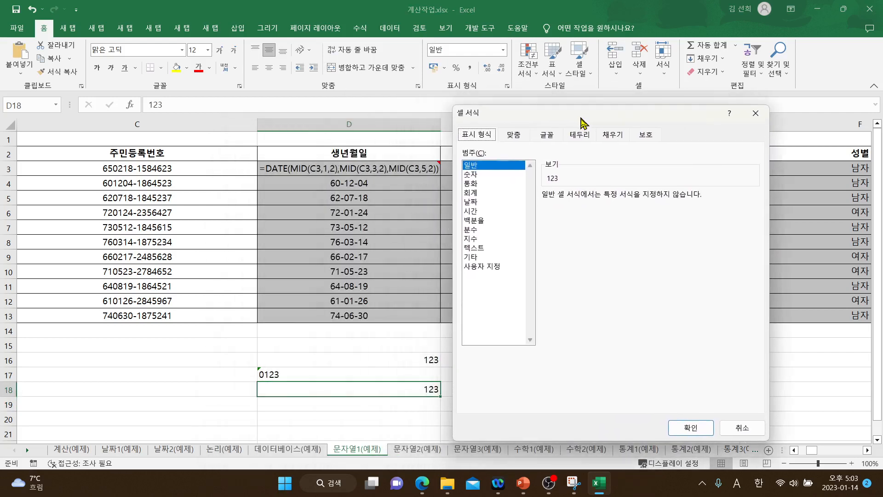
click(492, 274)
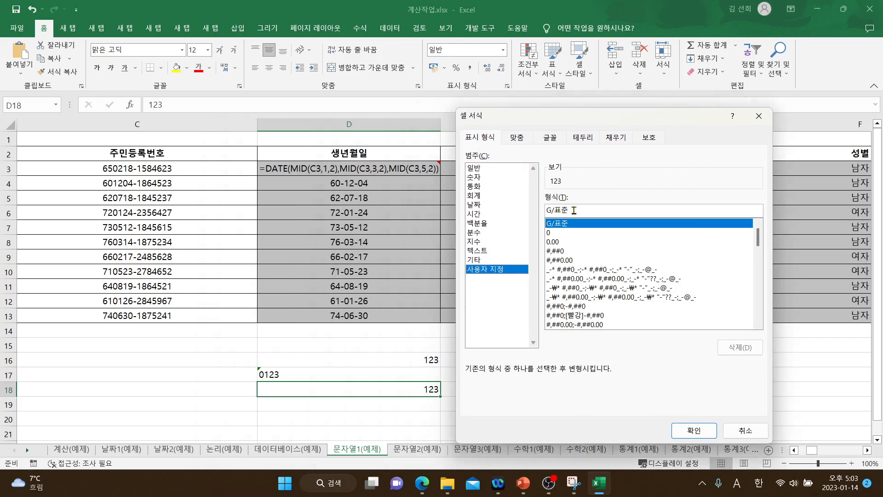
drag(575, 210, 527, 210)
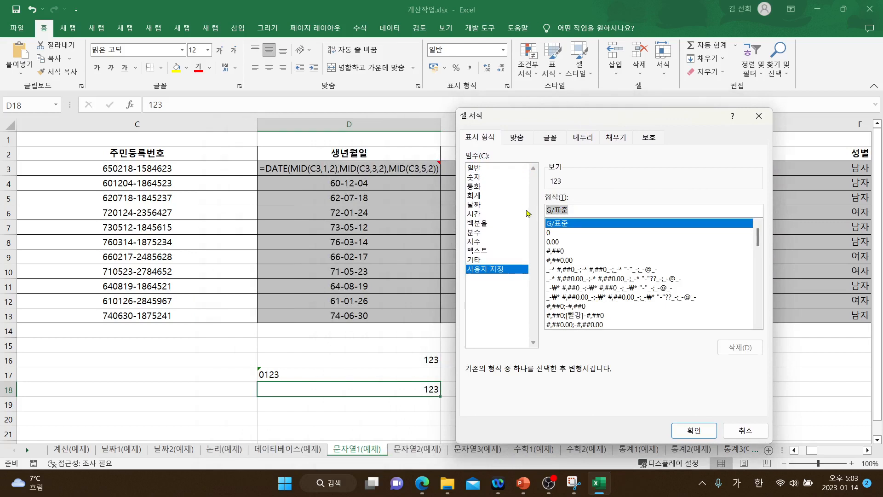
text(###)
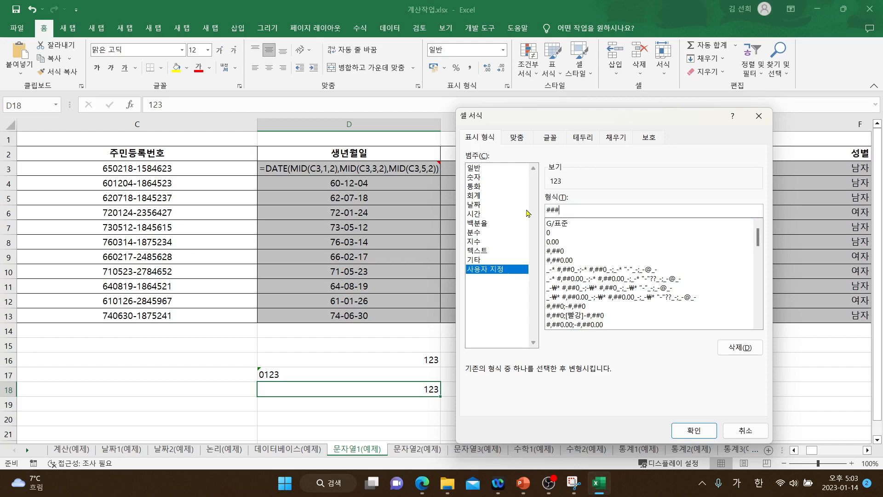
Try #### as the format code for D18, and apply the custom number format 0000.
key(BackSpace)
key(BackSpace)
key(BackSpace)
text(0000)
key(BackSpace)
key(BackSpace)
key(BackSpace)
key(BackSpace)
text(####)
drag(569, 211, 520, 213)
text(0000)
click(692, 433)
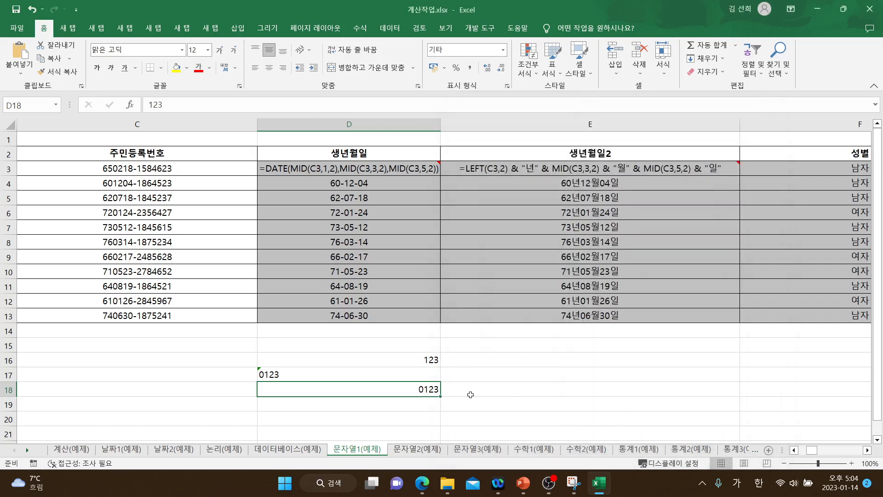
Examine the leading apostrophe in D17's content and select D18 to compare its stored value.
click(408, 376)
double_click(408, 376)
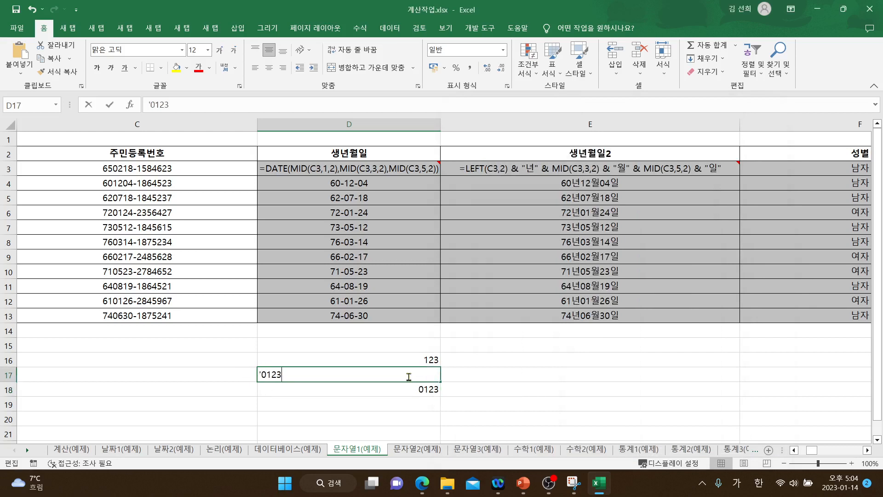
click(260, 374)
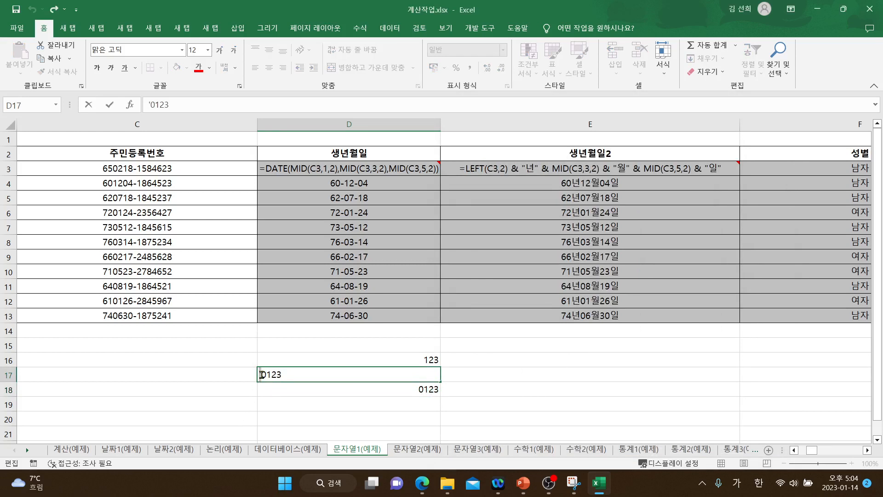
click(396, 389)
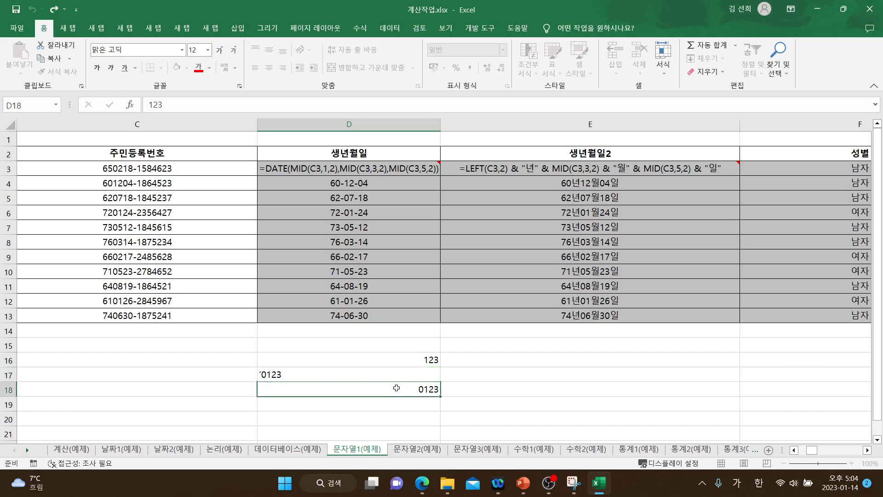
right_click(398, 390)
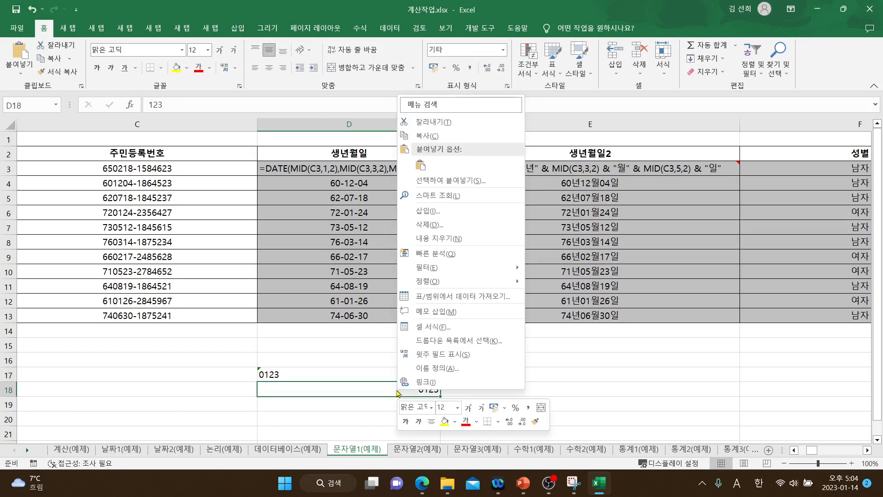
click(432, 324)
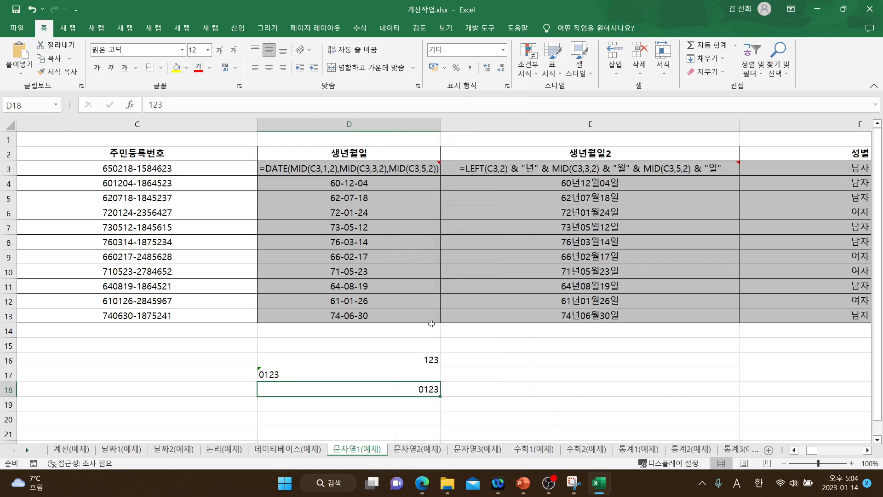
drag(426, 134, 640, 132)
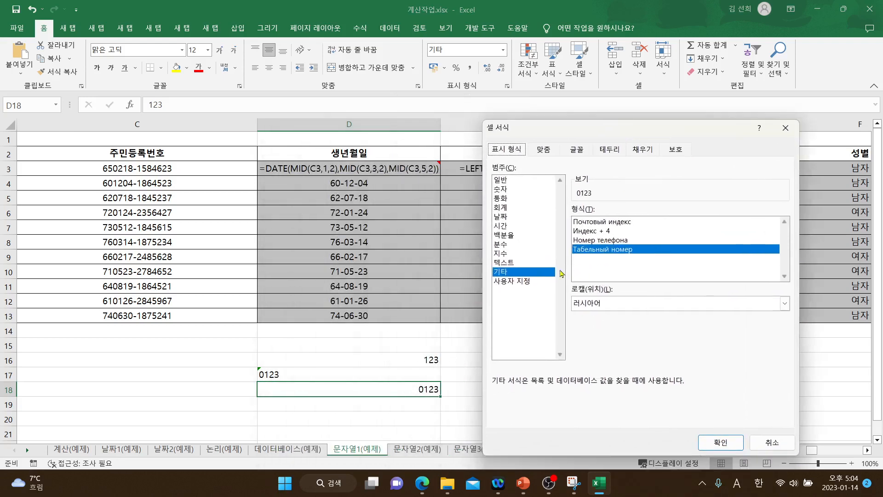
click(524, 280)
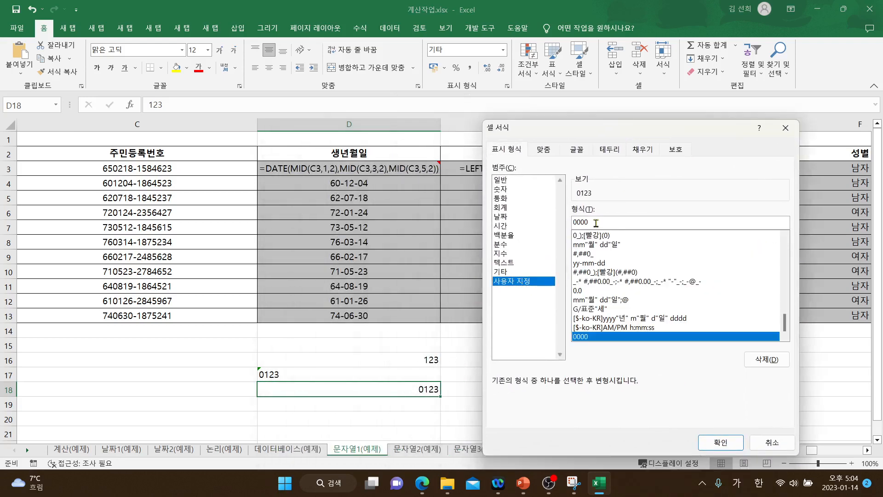
drag(596, 223, 551, 221)
click(597, 223)
text(0000000)
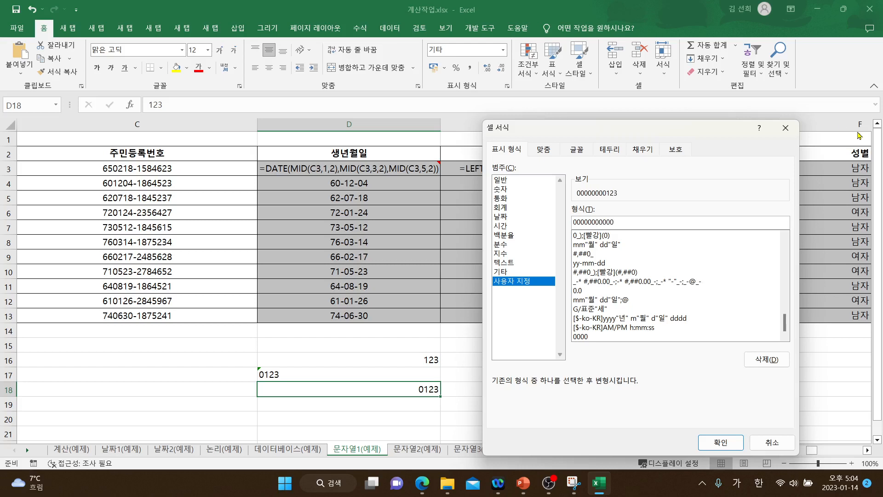
Shorten D18's custom number format code to 0000 and apply it.
key(BackSpace)
key(BackSpace)
key(BackSpace)
key(BackSpace)
key(BackSpace)
key(BackSpace)
key(BackSpace)
key(BackSpace)
text(0)
click(704, 441)
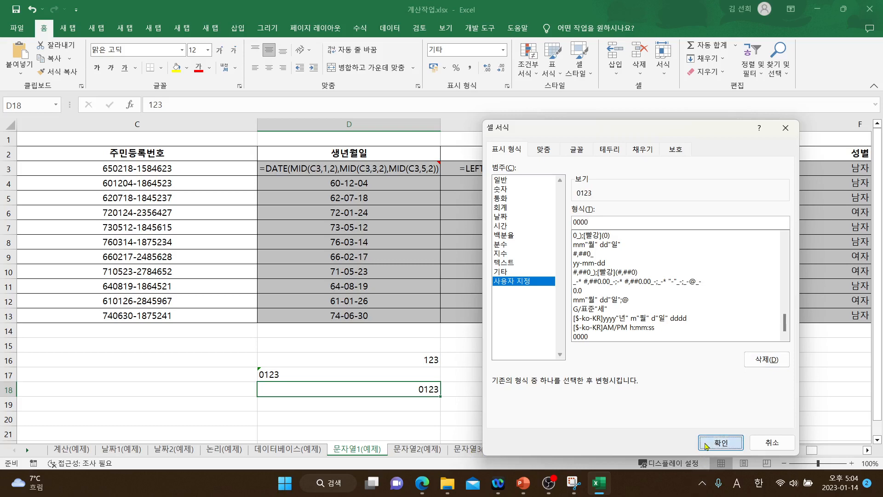
Leave the formatted number in D18 and switch to the 문자열3(예제) sheet.
click(508, 407)
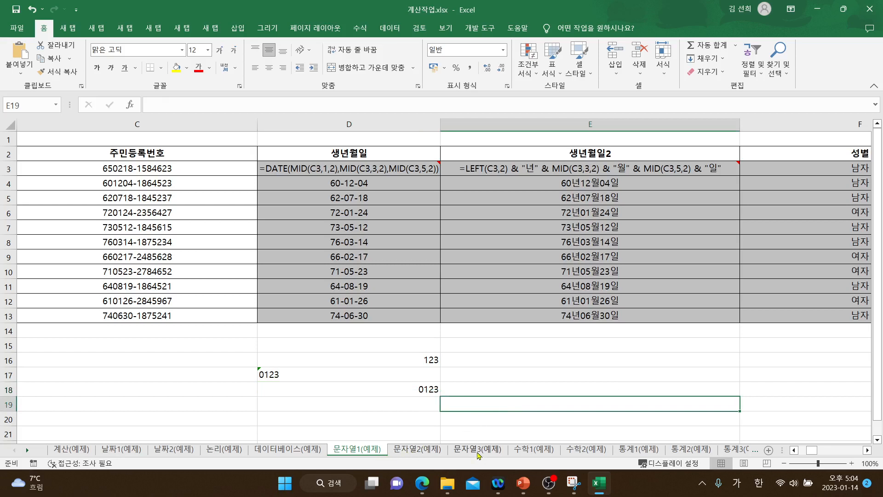
click(479, 451)
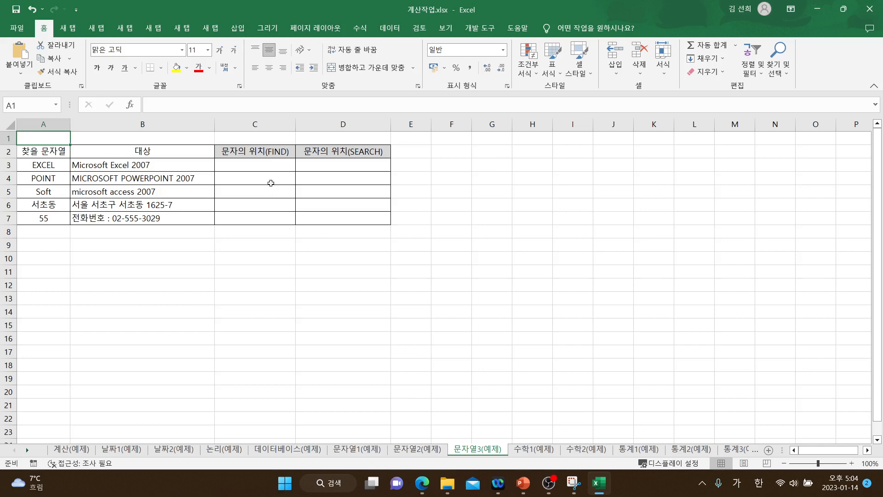
click(263, 166)
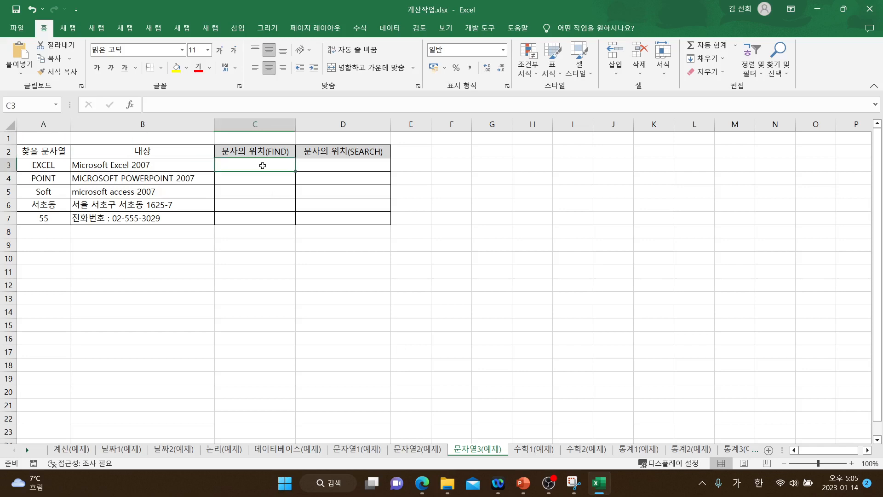
text(=랴)
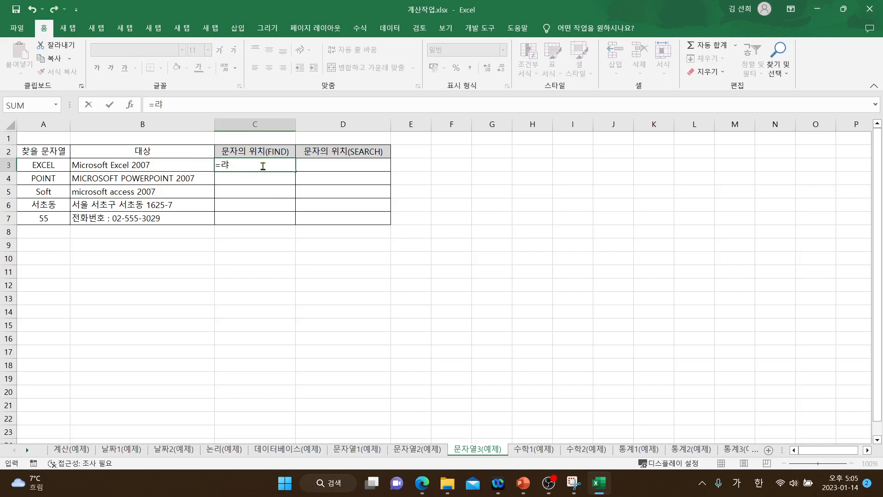
key(BackSpace)
key(BackSpace)
key(Escape)
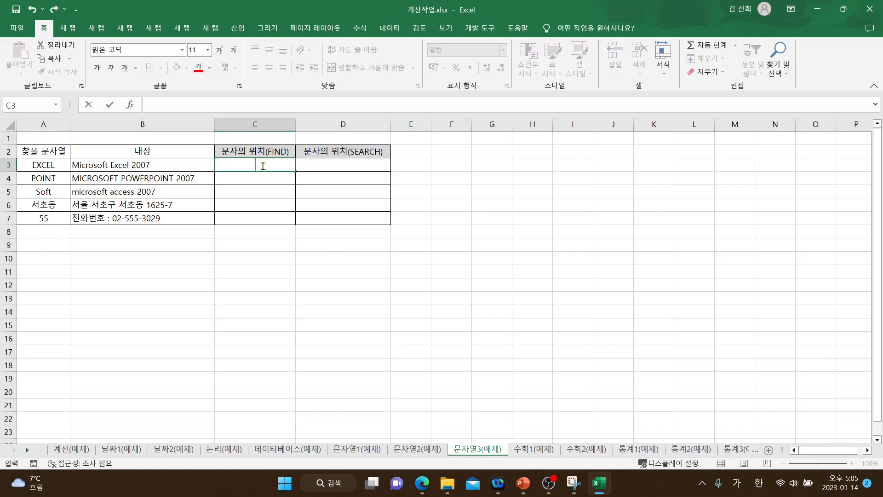
Enlarge the whole sheet's font size to 14 and fit all column widths to their contents.
click(12, 124)
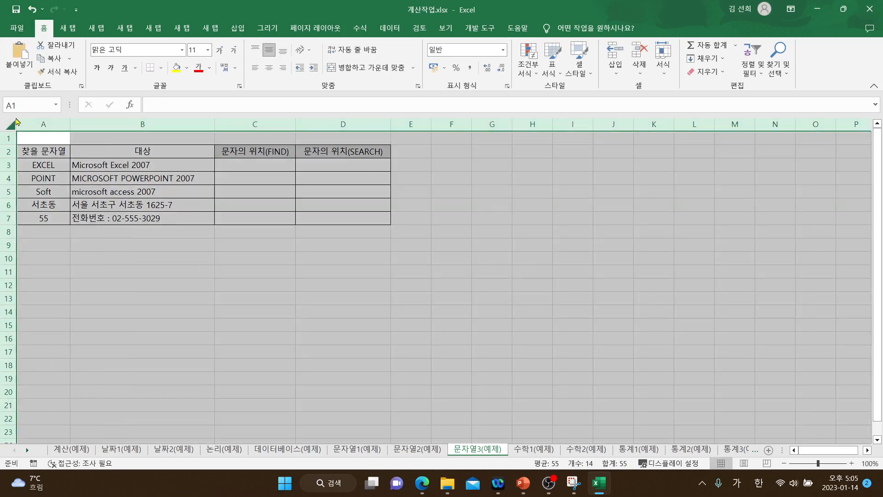
click(219, 49)
click(220, 49)
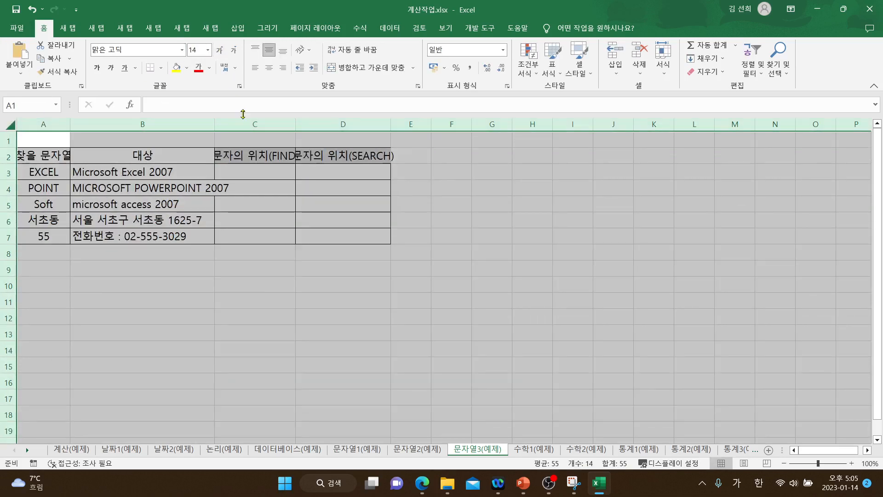
double_click(214, 123)
drag(353, 119, 354, 119)
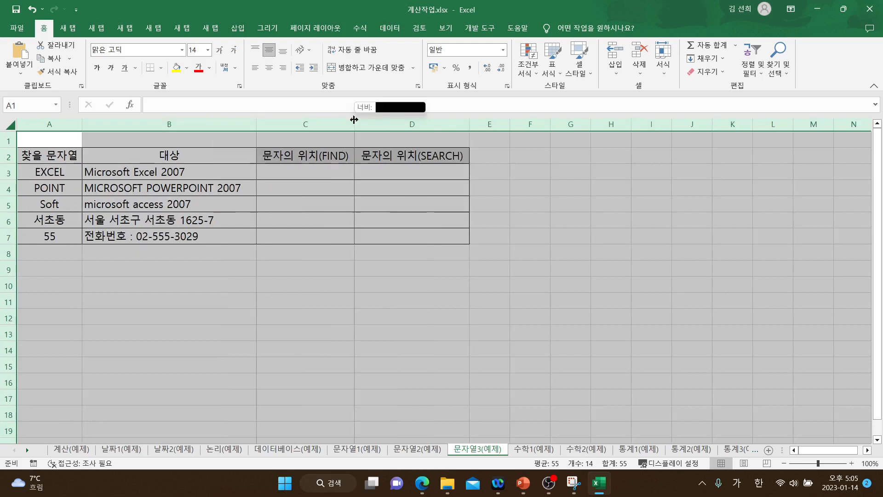
click(501, 378)
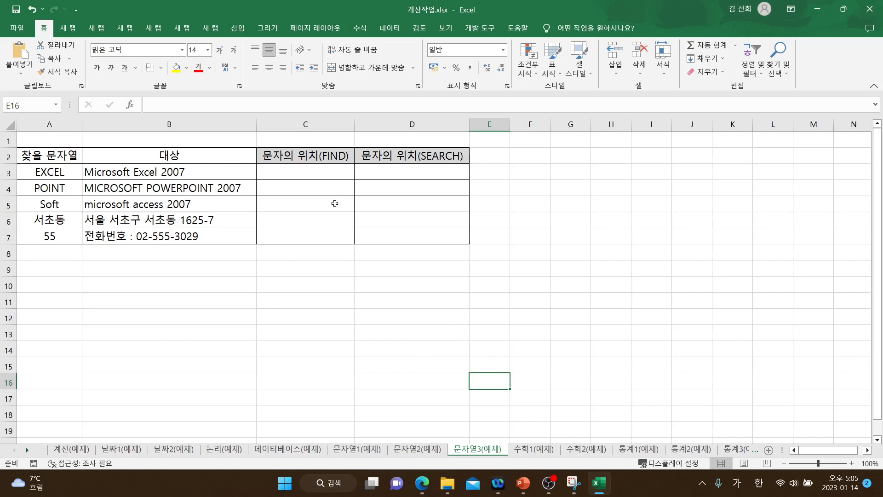
Enter the formula =FIND(A3,B3) in cell C3 to locate the search text within the target text.
click(326, 175)
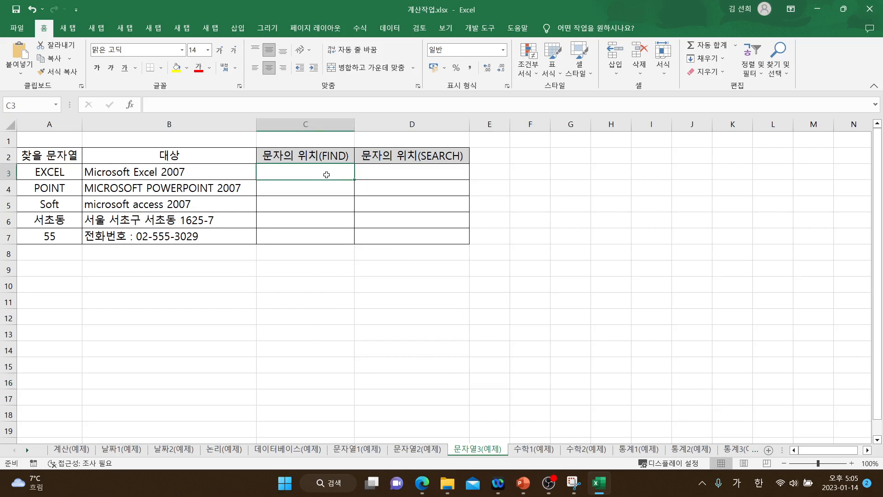
text(=)
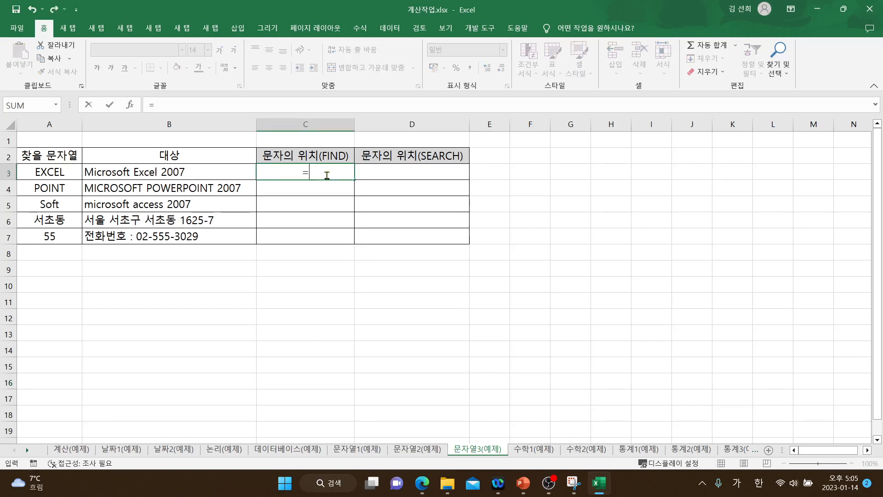
key(Hangul)
text(FIND)
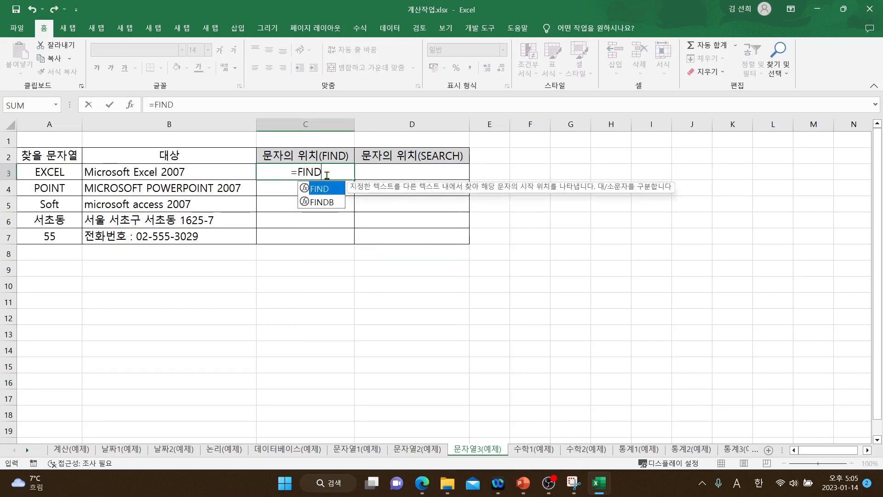
text(()
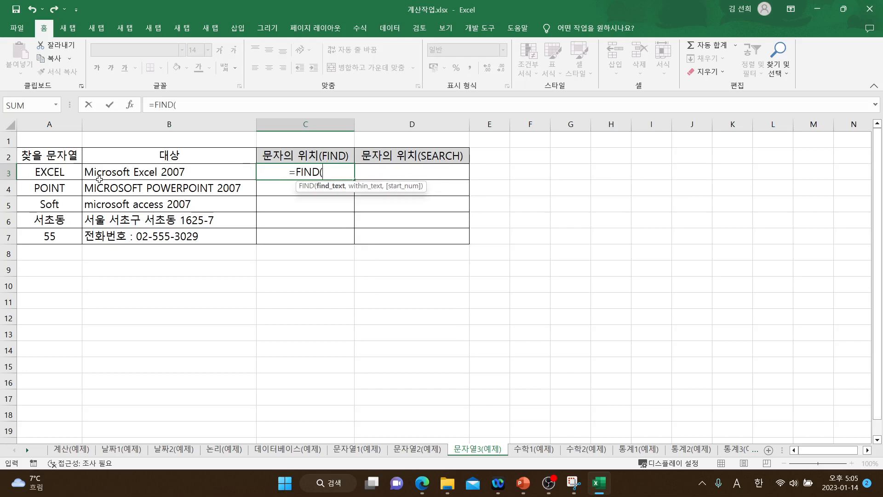
click(33, 172)
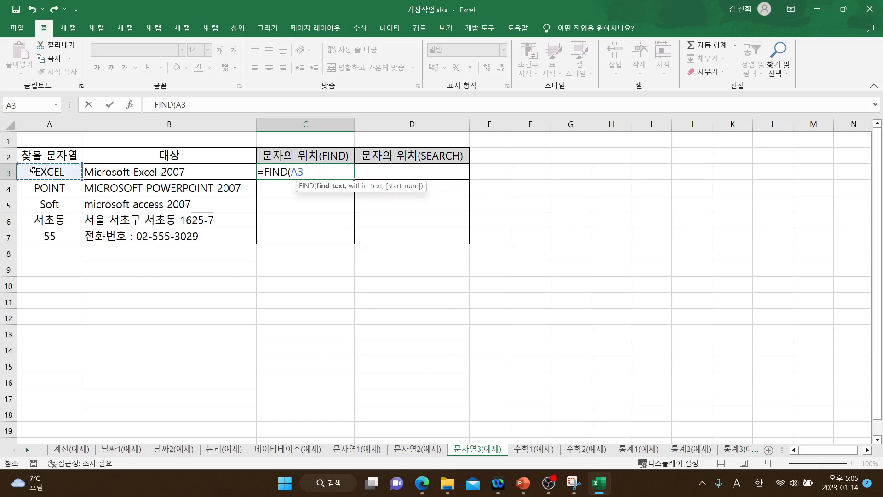
text(,)
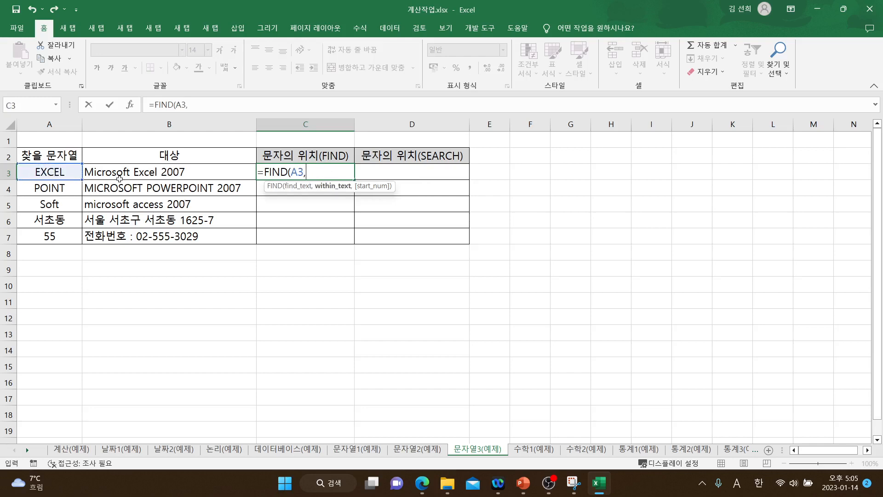
click(143, 174)
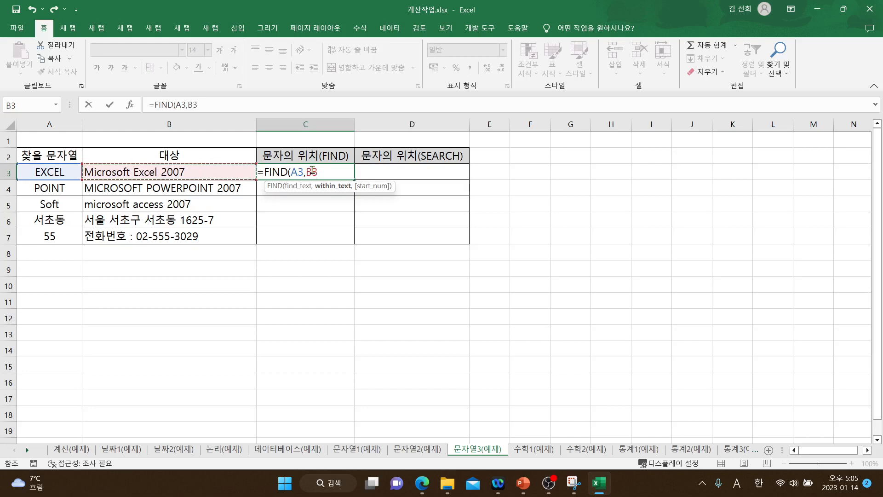
text())
key(ctrl+Return)
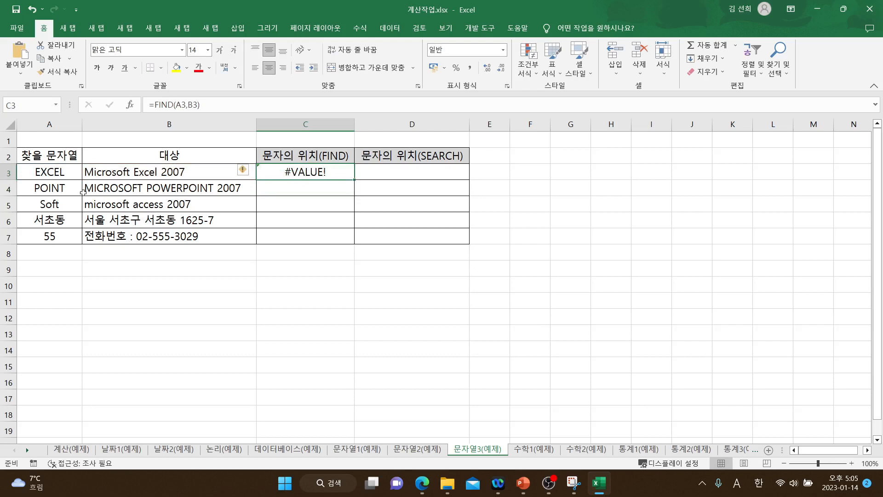
Enter the formula =SERCH(A3,B3) in cell D3 to locate the search text within the target text.
click(52, 168)
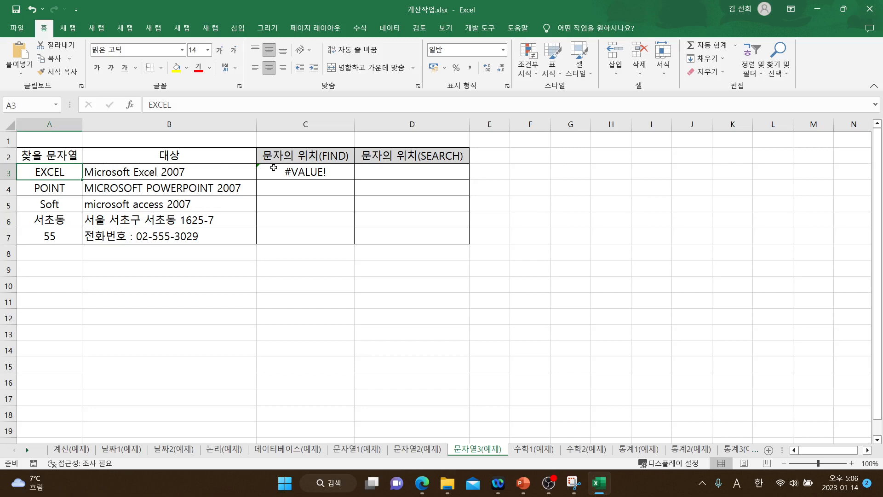
click(423, 168)
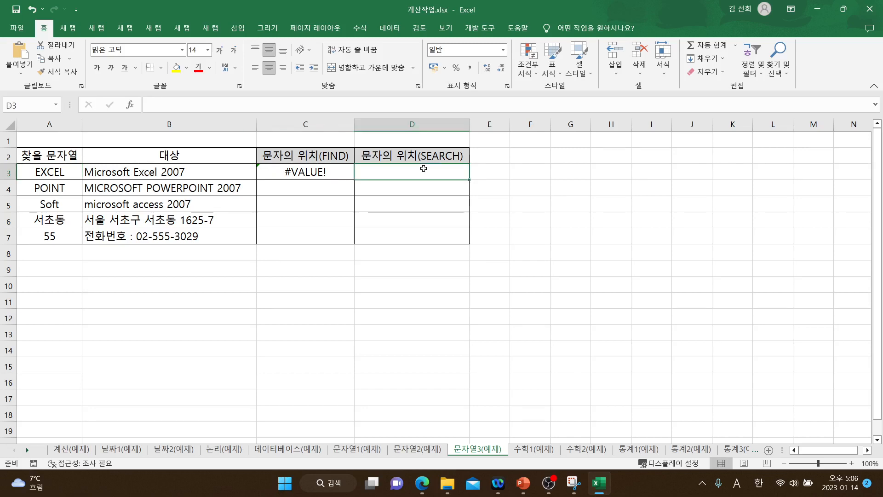
text(=SE)
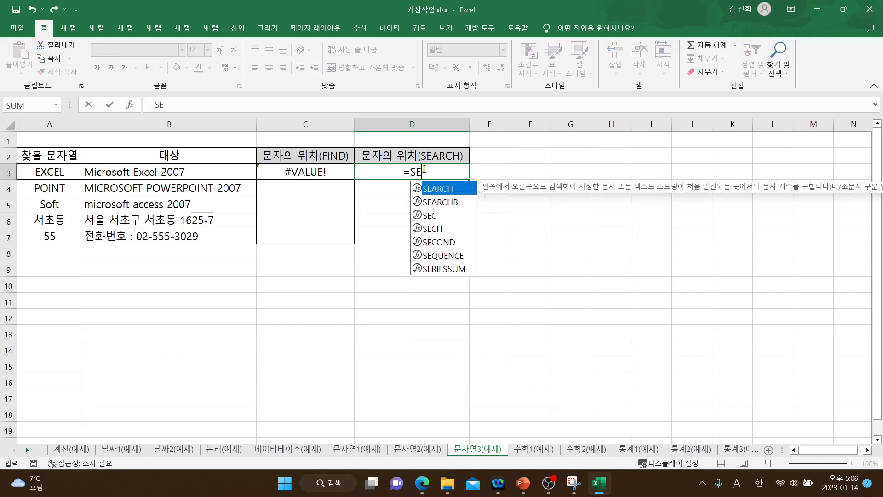
text(RCH()
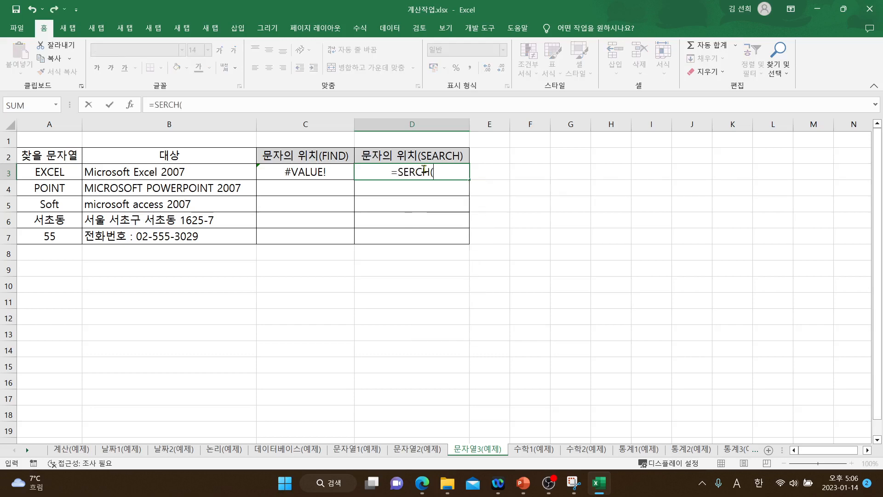
click(57, 173)
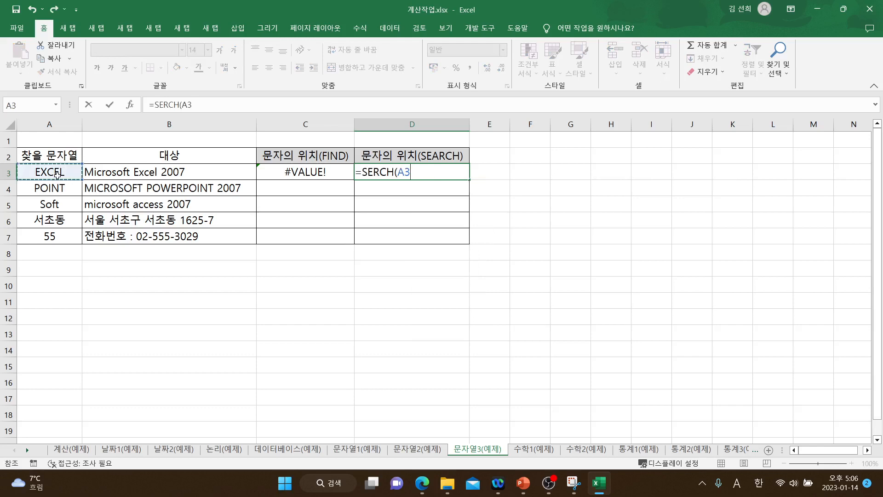
text(,)
click(165, 170)
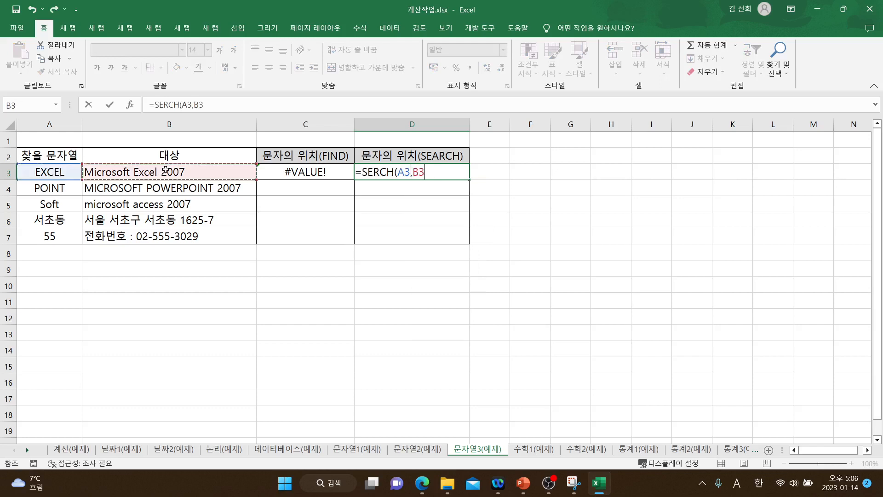
text())
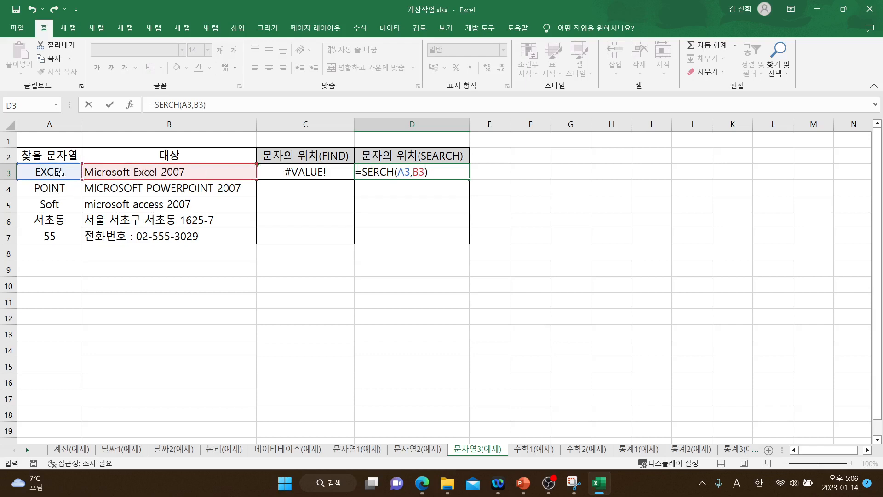
key(Return)
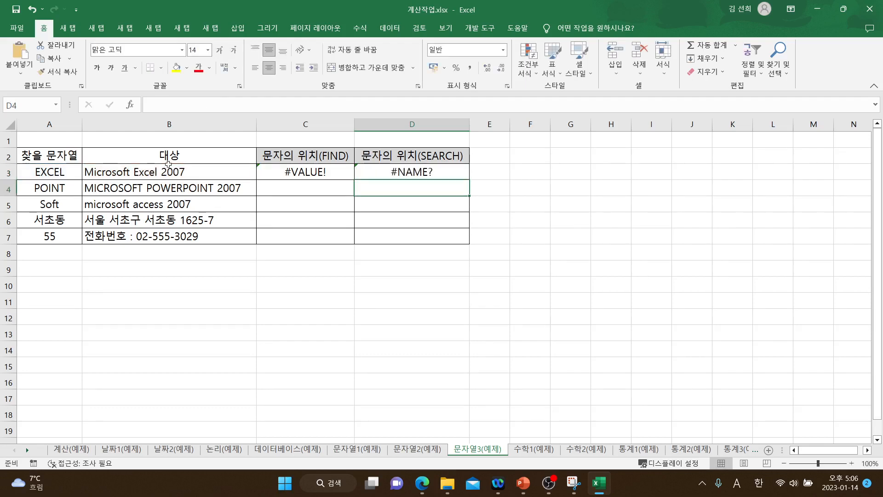
Correct the misspelled function name in D3 so the formula reads =SEARCH(A3,B3).
click(395, 168)
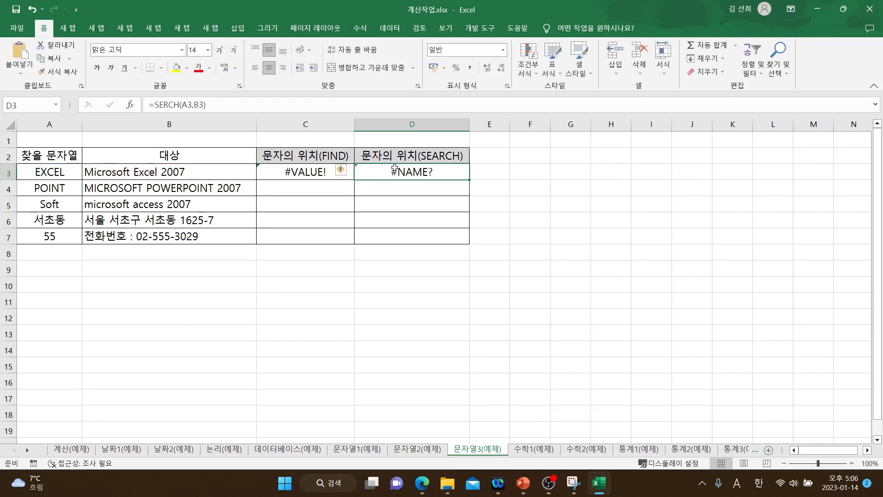
click(165, 104)
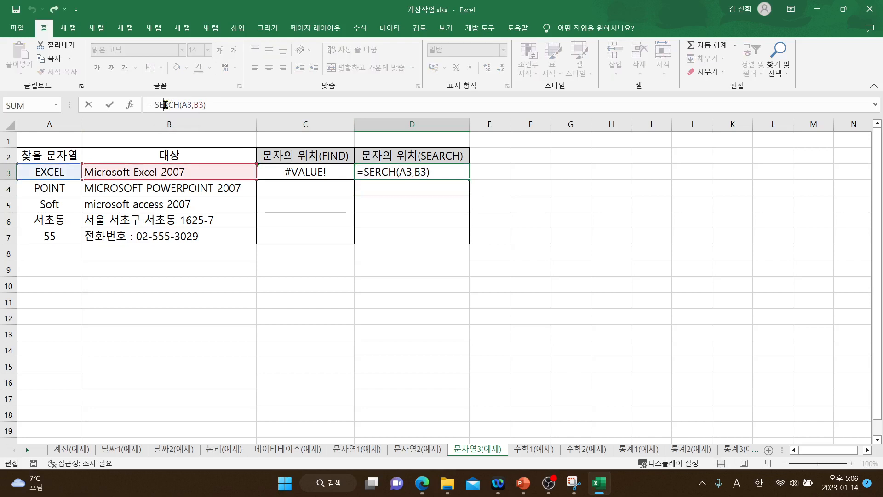
text(A)
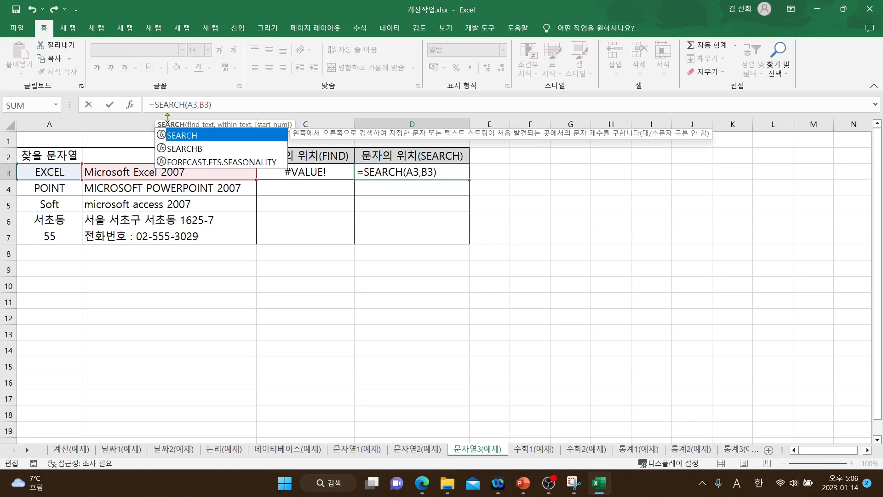
key(Return)
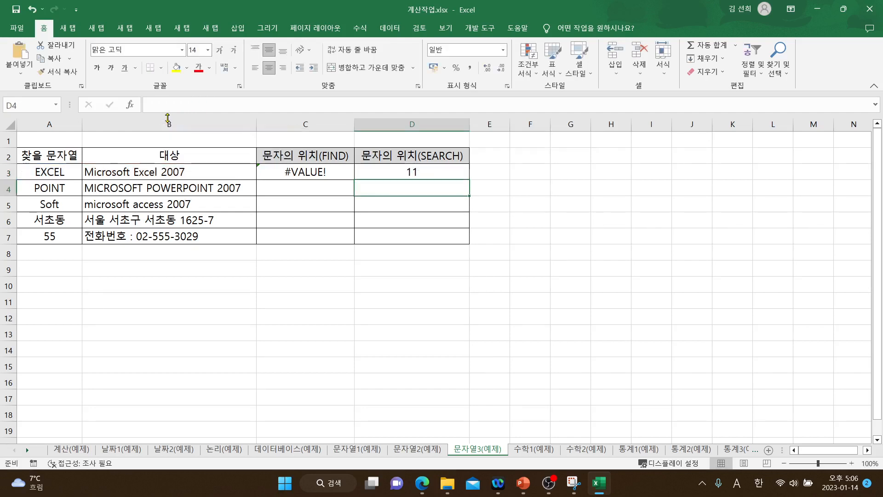
Fill the FIND formula from C3 down to C7 and the SEARCH formula from D3 down to D7.
click(444, 173)
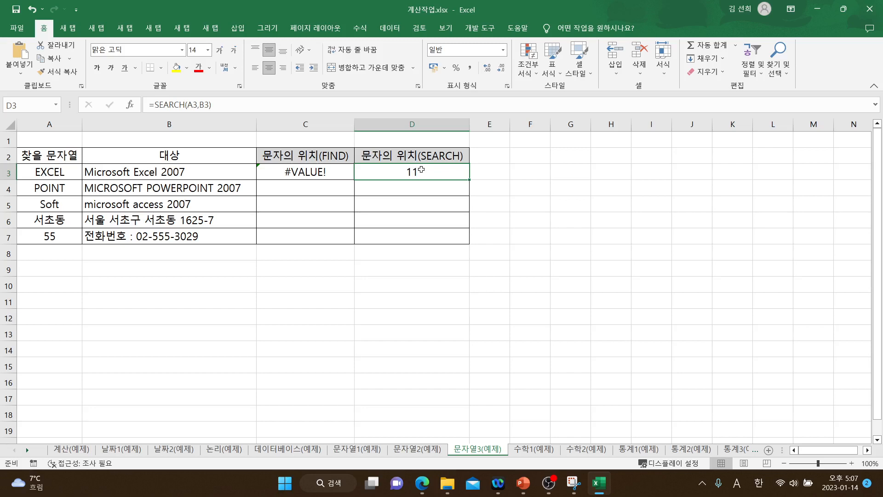
click(342, 169)
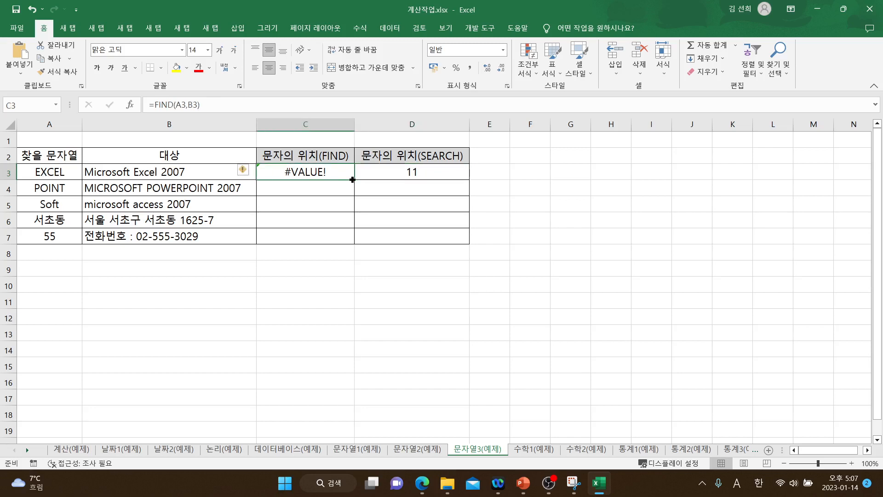
drag(354, 179, 350, 237)
click(426, 169)
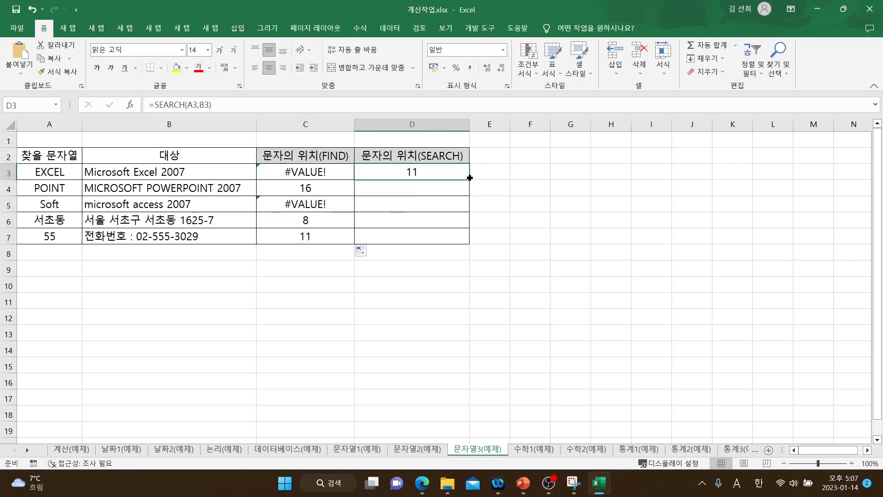
drag(469, 179, 471, 244)
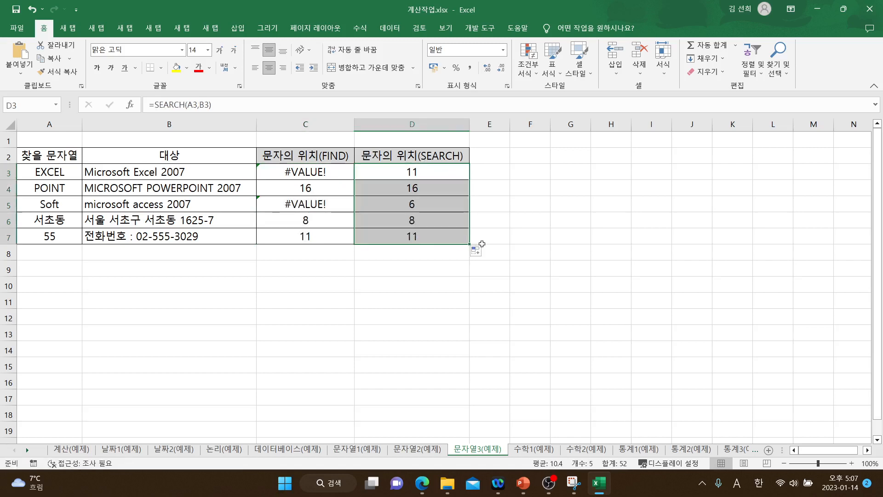
click(482, 243)
Compare the FIND and SEARCH results row by row, checking the letter case of the search and target texts.
click(305, 236)
click(388, 234)
click(327, 222)
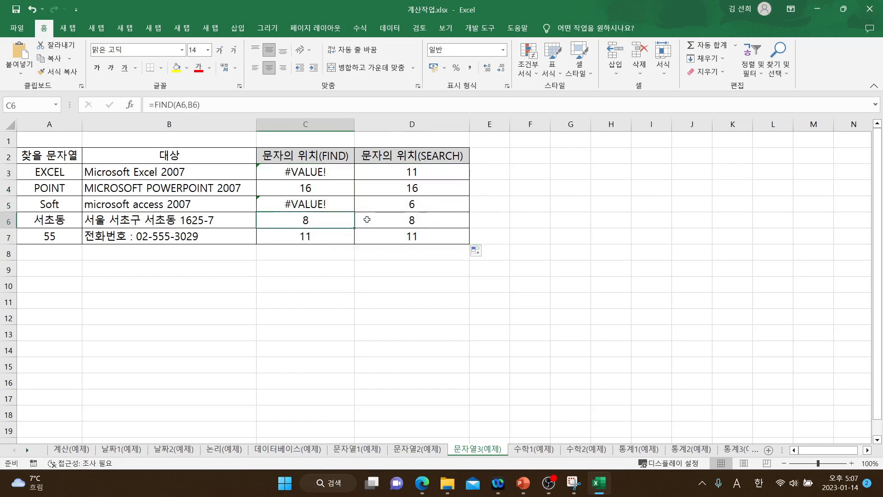
click(367, 220)
click(327, 189)
click(391, 187)
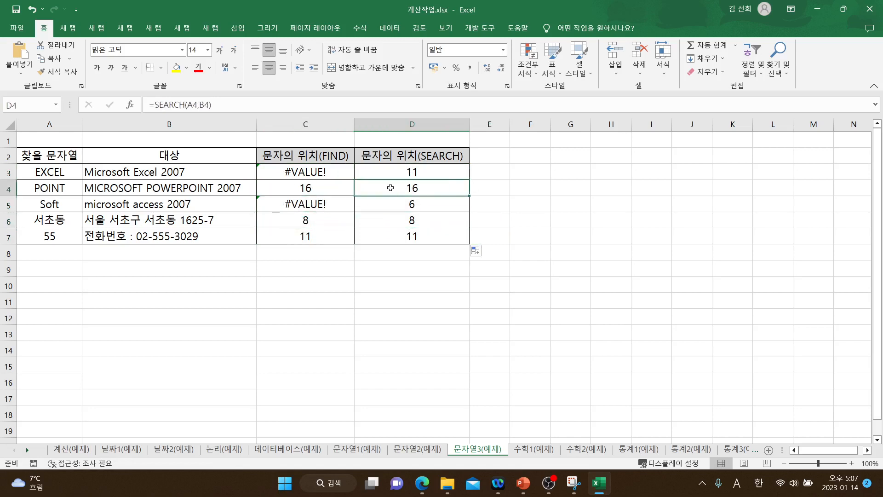
click(309, 170)
click(304, 205)
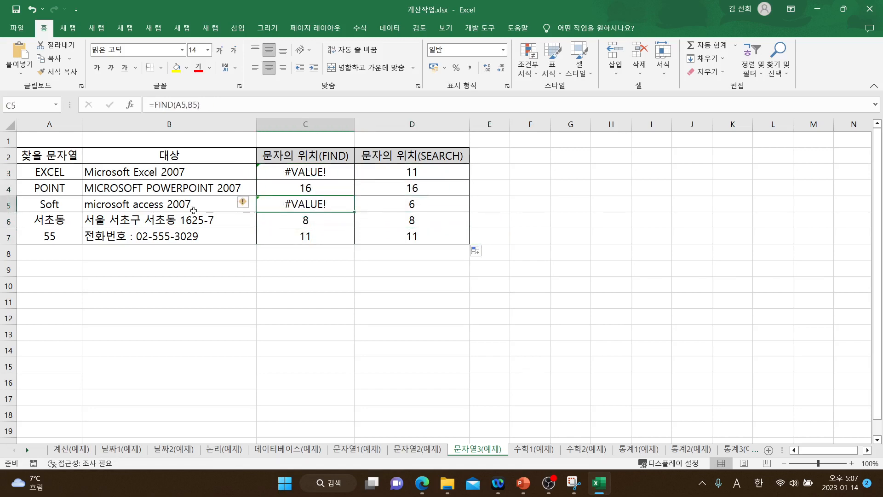
click(54, 204)
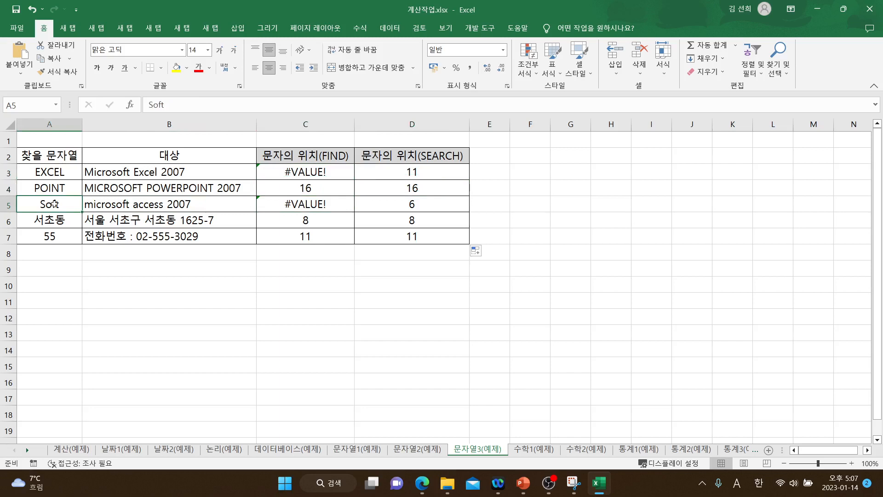
click(121, 203)
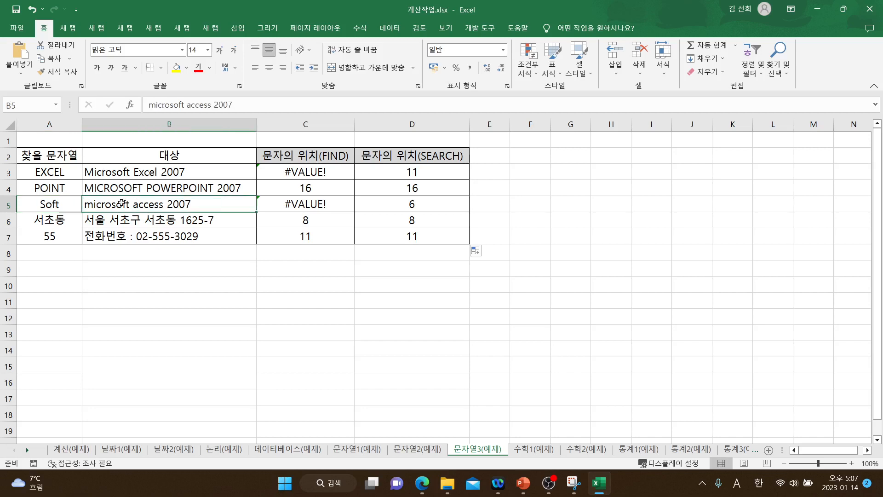
click(288, 203)
click(293, 172)
click(298, 203)
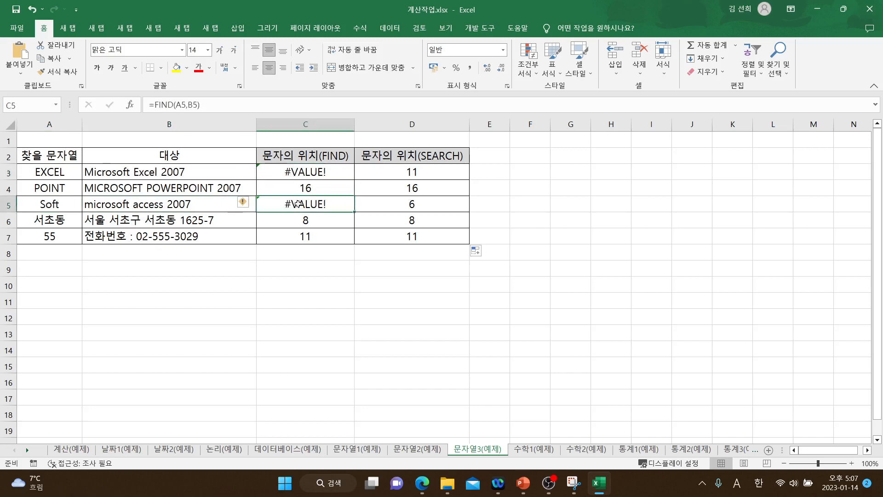
click(298, 174)
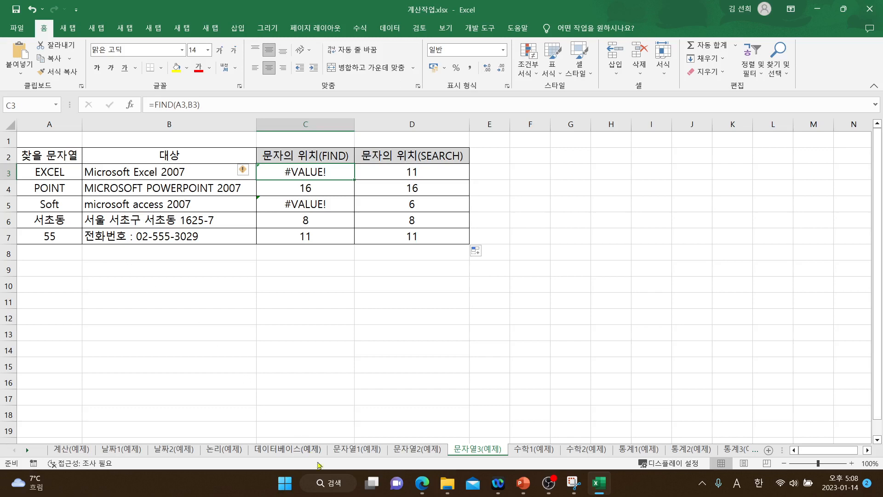
Review the birth date, gender (성별) and age (나이) formulas in row 3 of the 문자열1(예제) sheet.
click(391, 450)
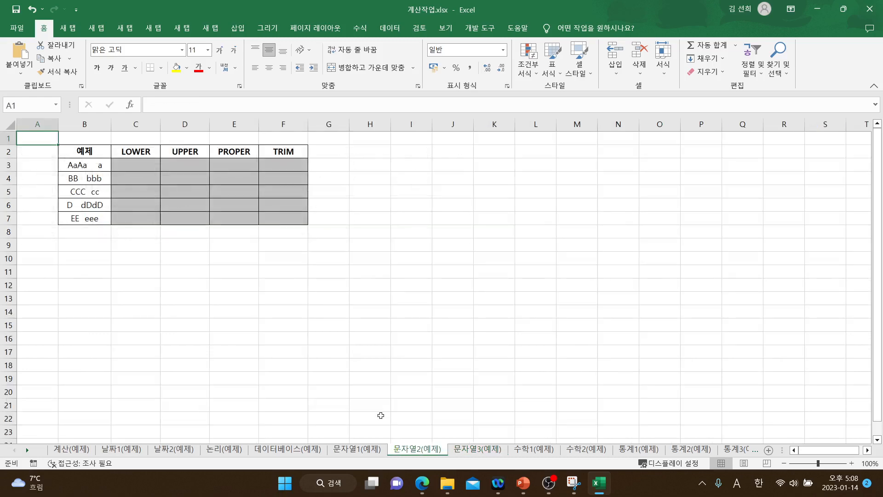
click(364, 454)
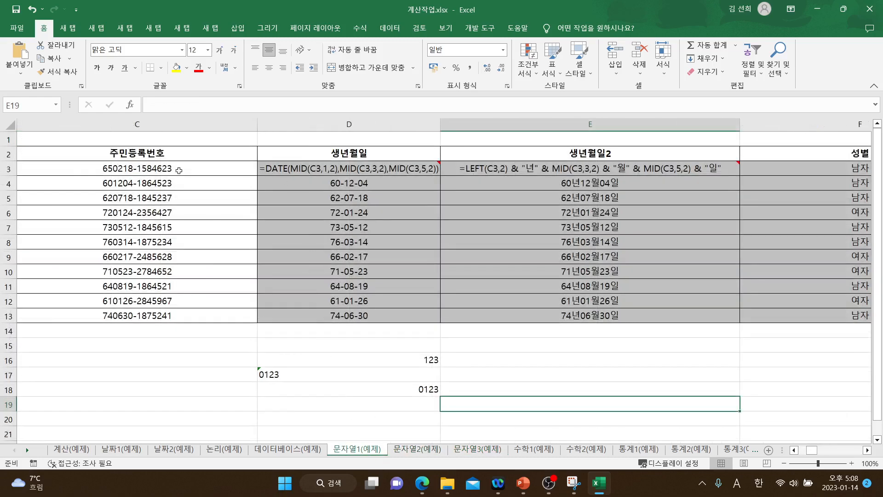
mouse_move(324, 168)
mouse_move(497, 172)
click(868, 453)
click(868, 453)
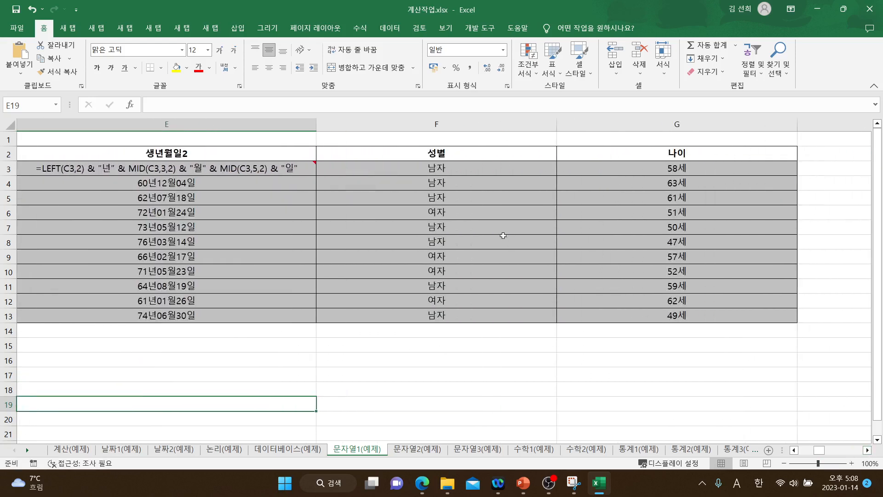
click(472, 171)
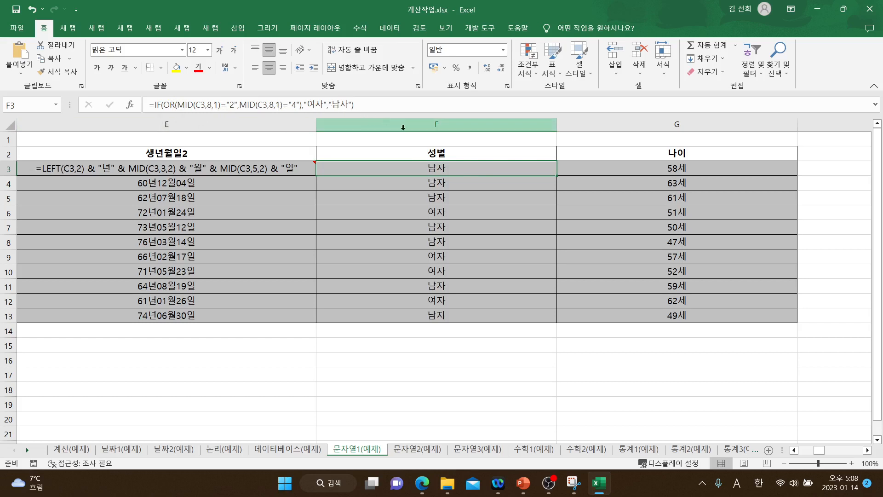
click(704, 172)
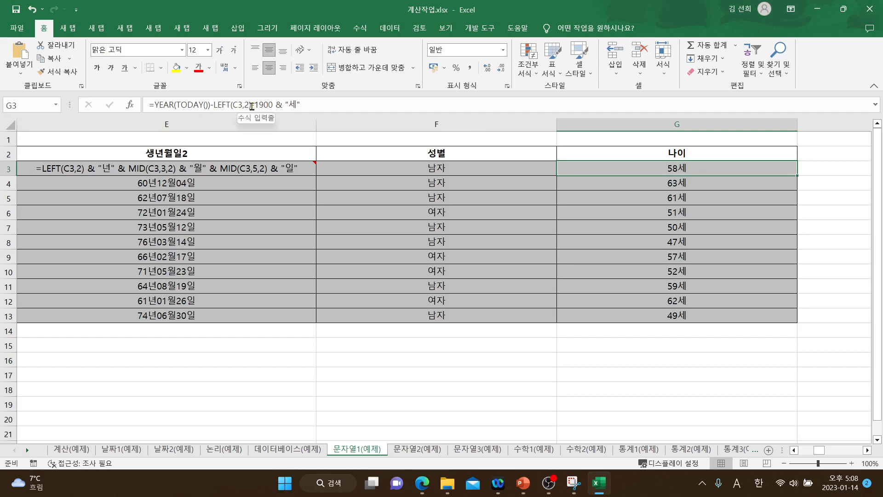
On the 문자열2(예제) sheet, enter =LOWER(B3) in cell C3 to convert the sample text to lowercase.
click(484, 449)
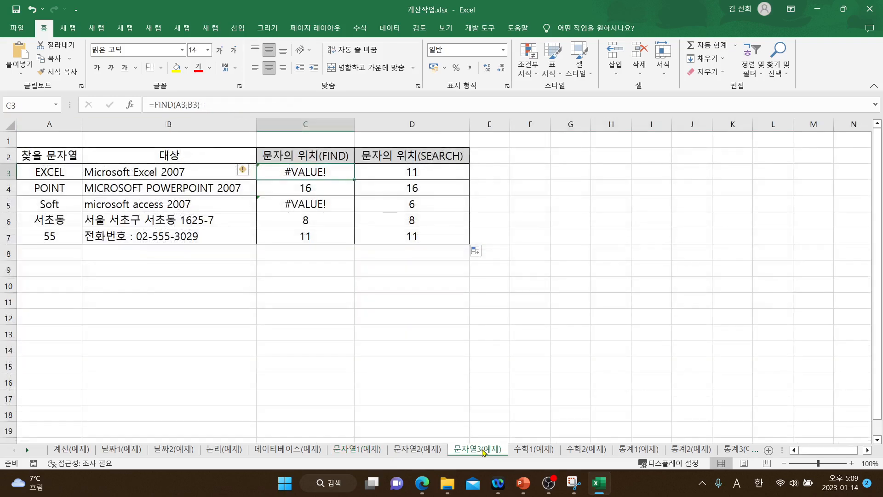
click(426, 452)
click(146, 166)
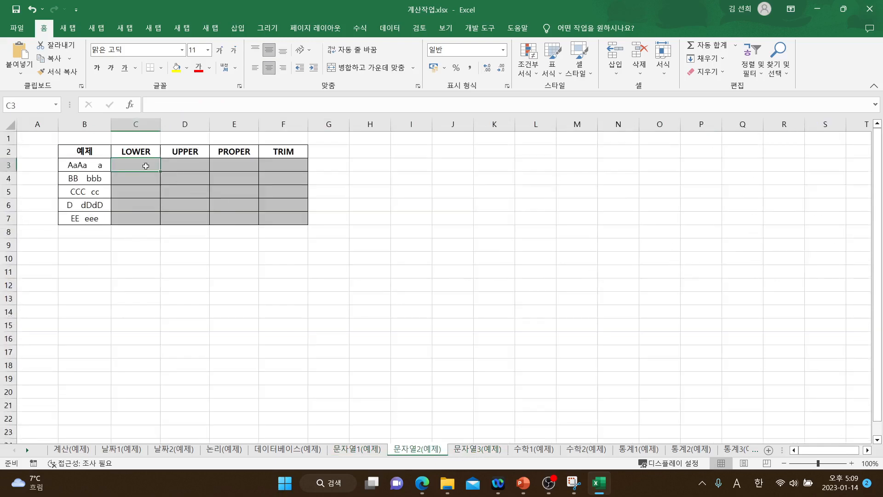
text(=LOW)
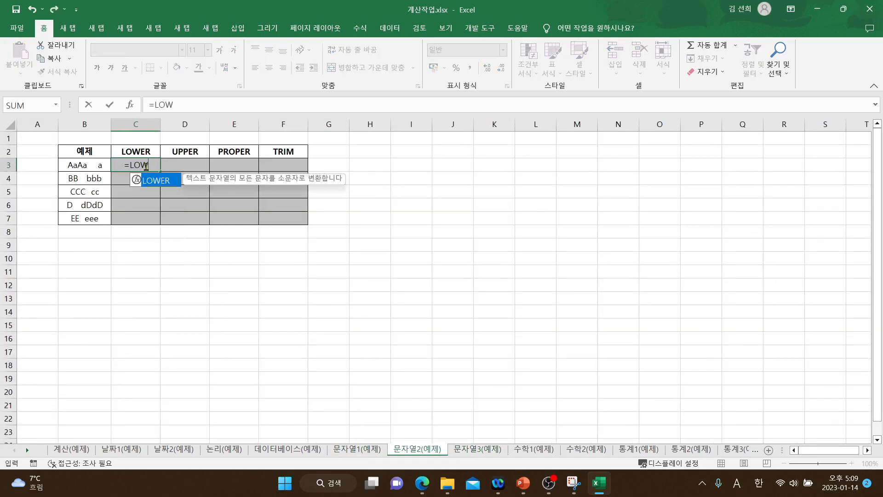
text(ER()
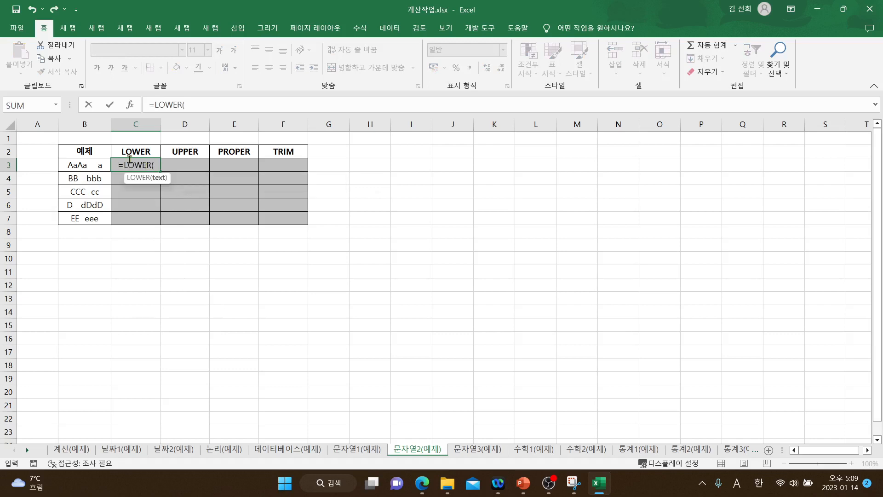
click(89, 167)
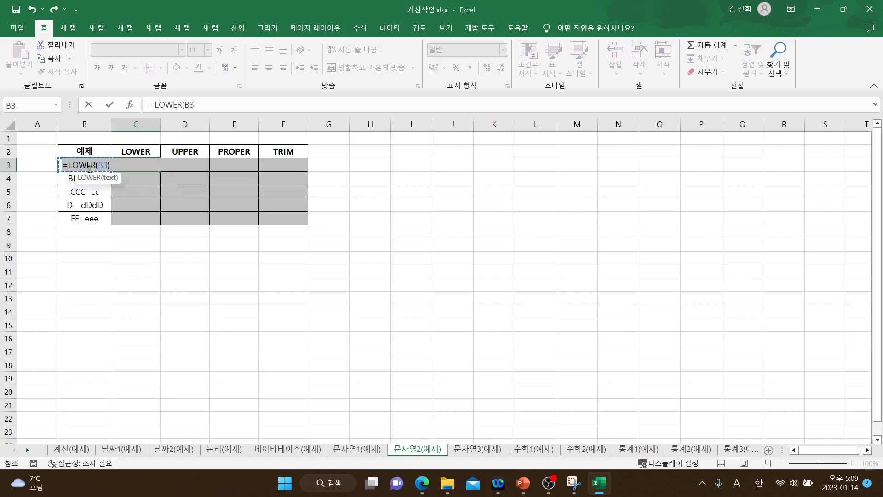
key(Return)
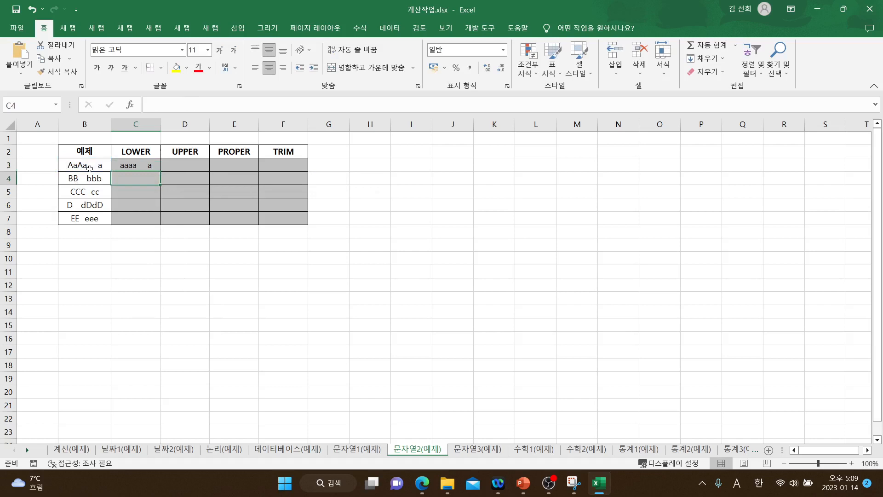
Enter =UPPER(B3) in cell D3 to convert the sample text to uppercase.
click(189, 161)
text(=U)
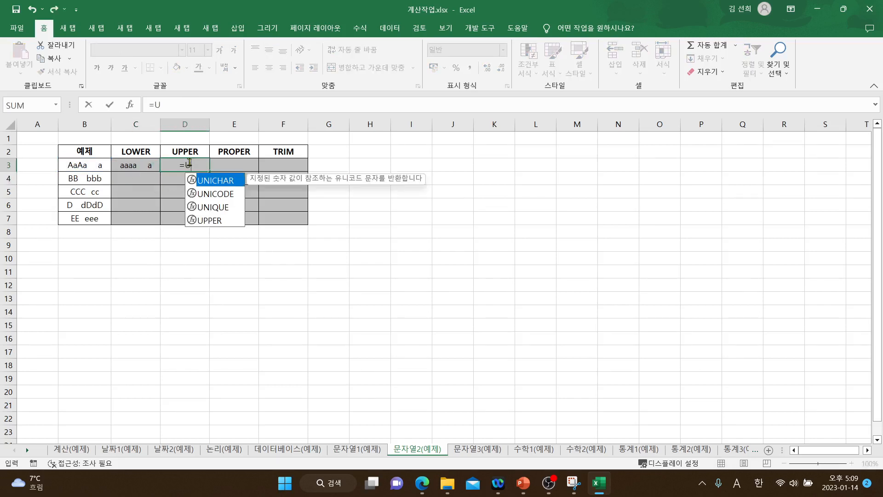
text(PPER()
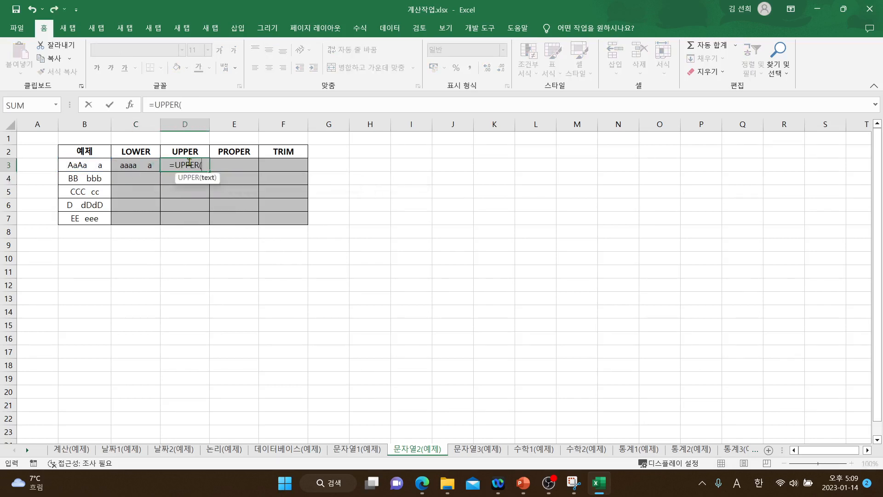
click(87, 164)
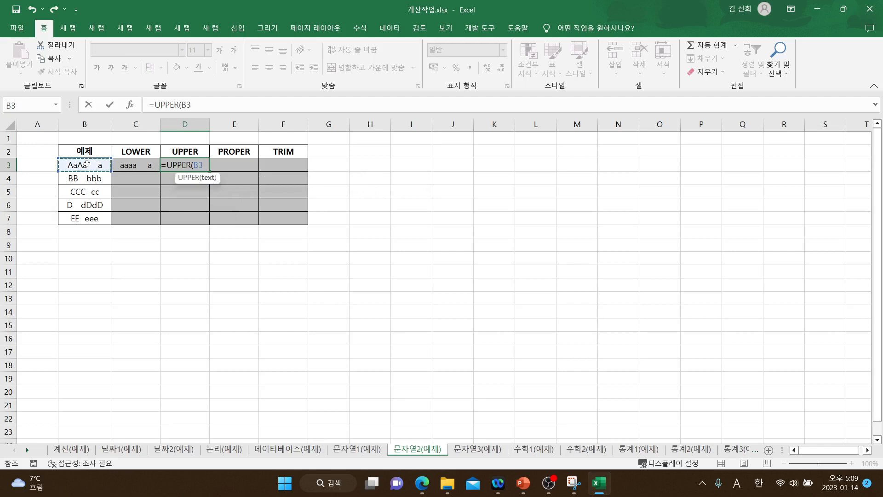
text())
key(Return)
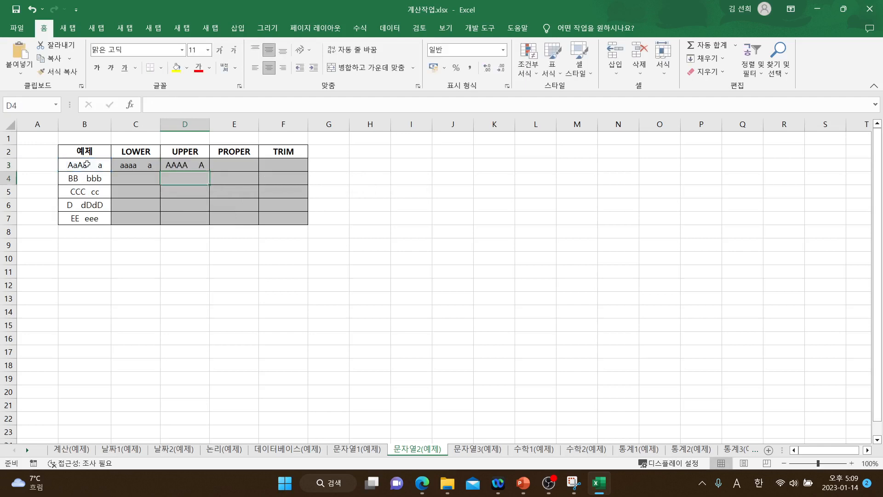
Enter =PROPER(B3) in cell E3 to capitalize only the first letter of each word in the sample text.
click(224, 165)
text(=)
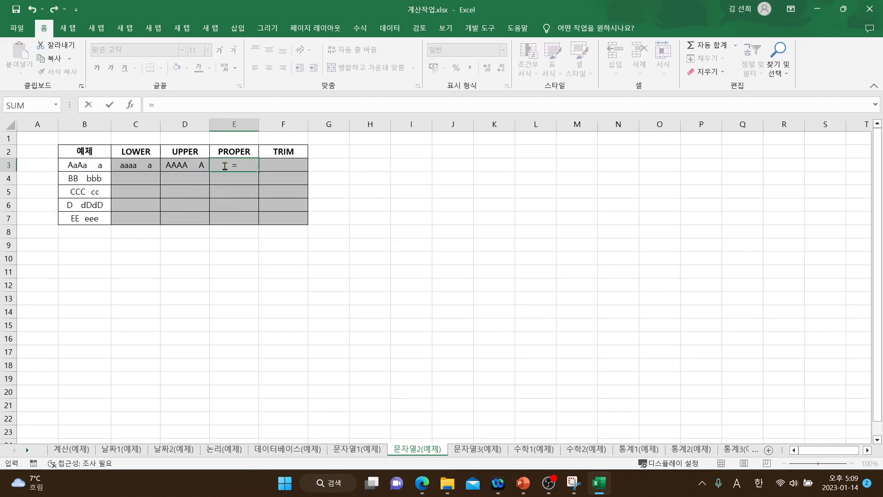
text(PRO)
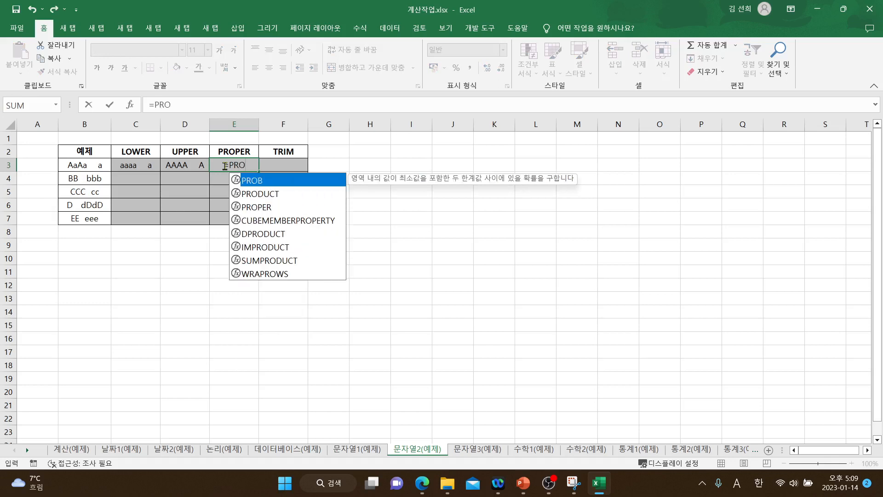
text(PER()
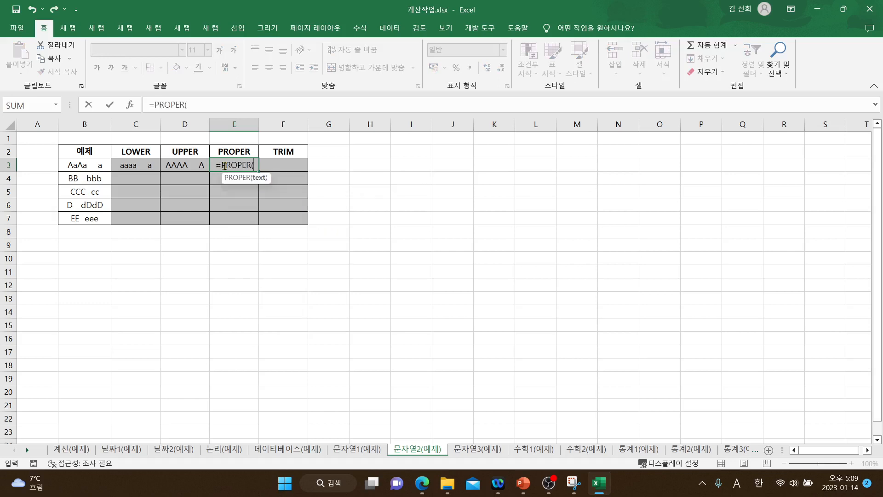
click(72, 165)
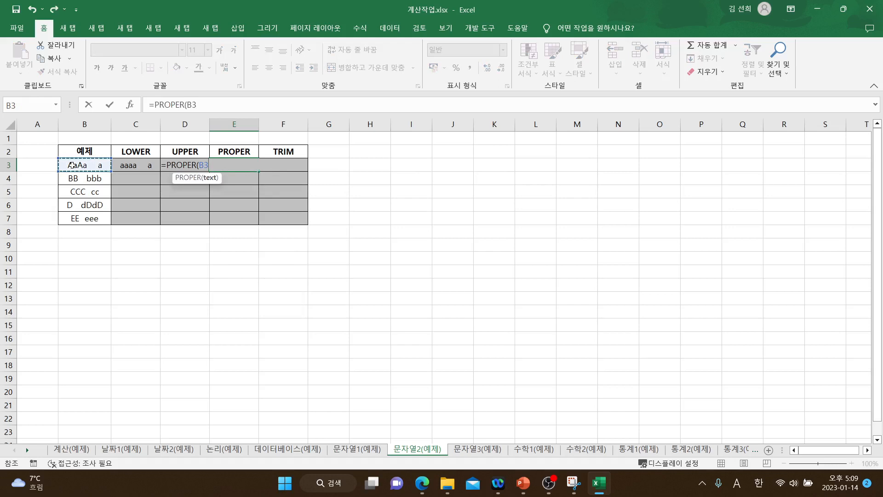
text())
key(Return)
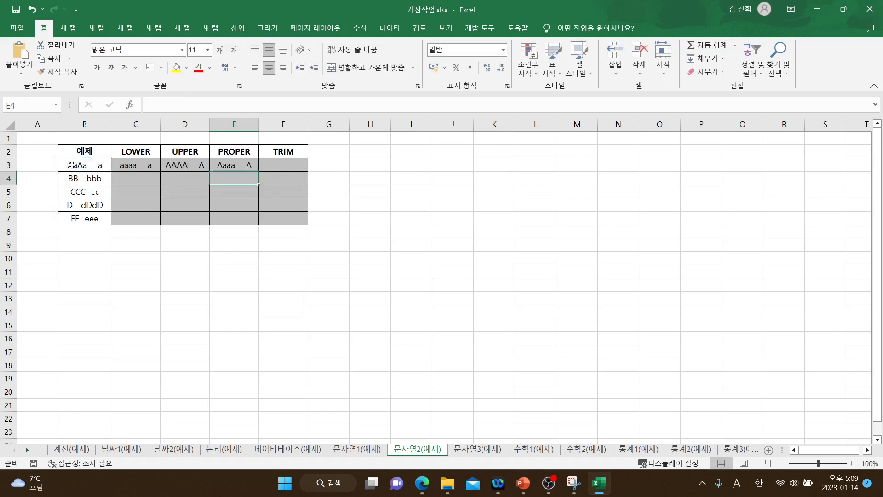
Enter =TRIM(B3) in cell F3 to remove the extra spaces from the sample text.
click(288, 166)
text(=TRIM()
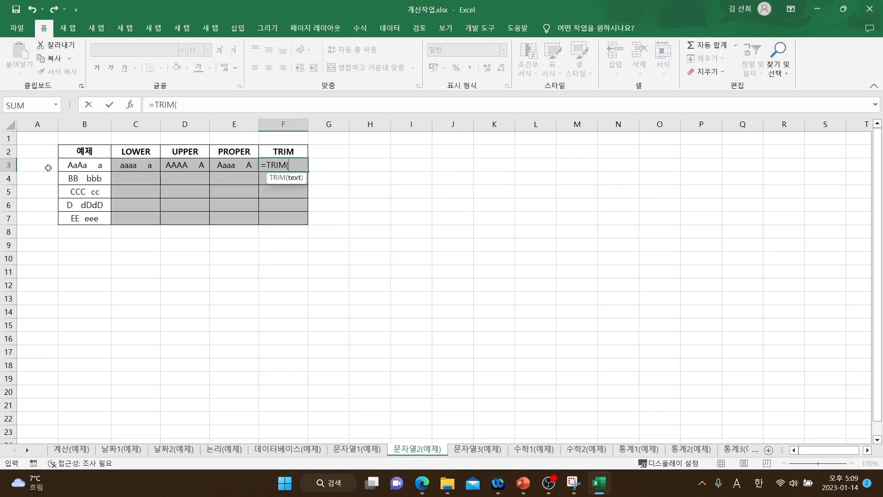
click(90, 167)
text())
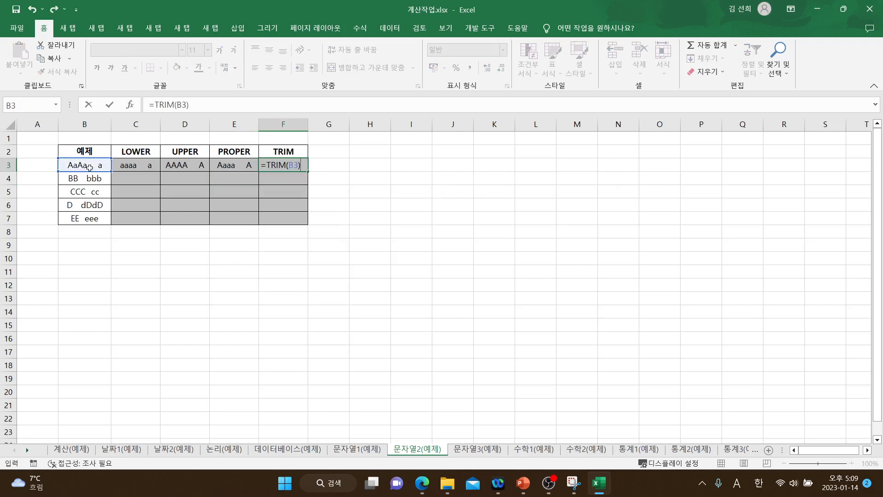
key(Return)
Fill the LOWER, UPPER, PROPER and TRIM formulas from C3:F3 down to row 7.
drag(127, 167, 312, 226)
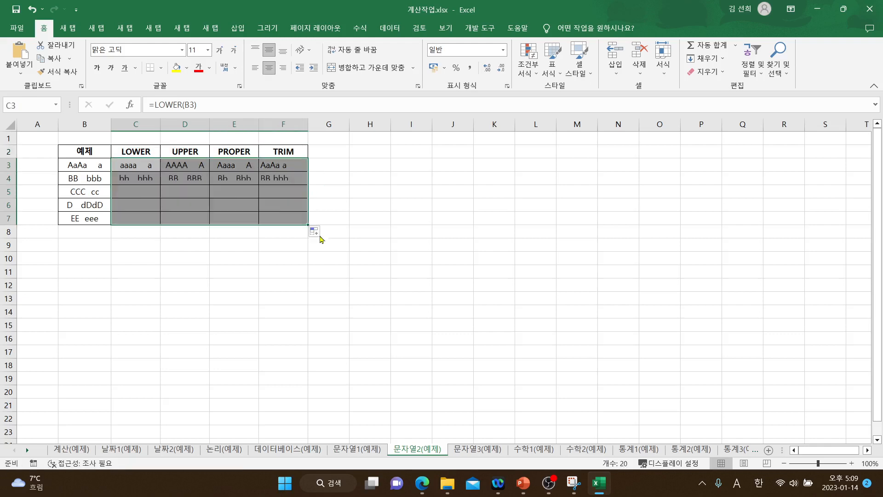
click(355, 283)
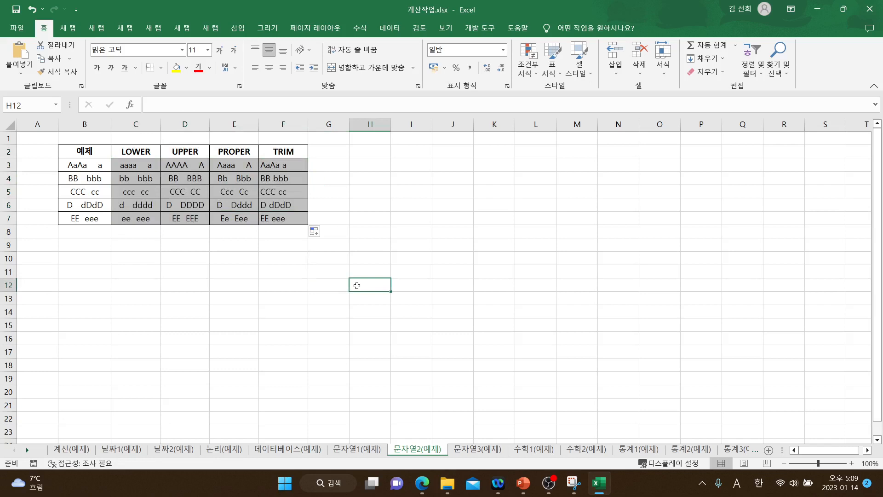